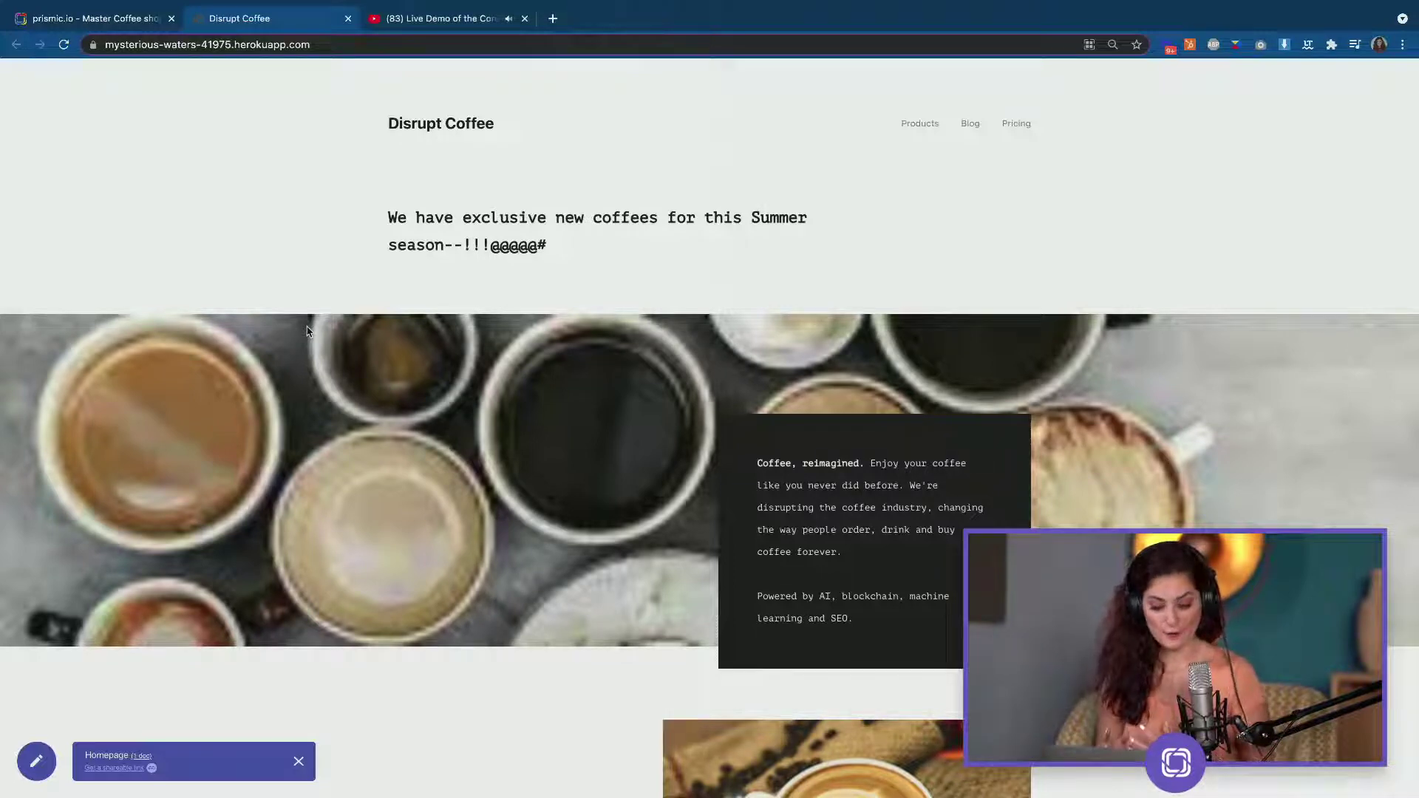
Examine the Disrupt Coffee homepage preview, including its headline, banner text, call-to-action banner, shop story and summer promotions.
drag(379, 215, 568, 273)
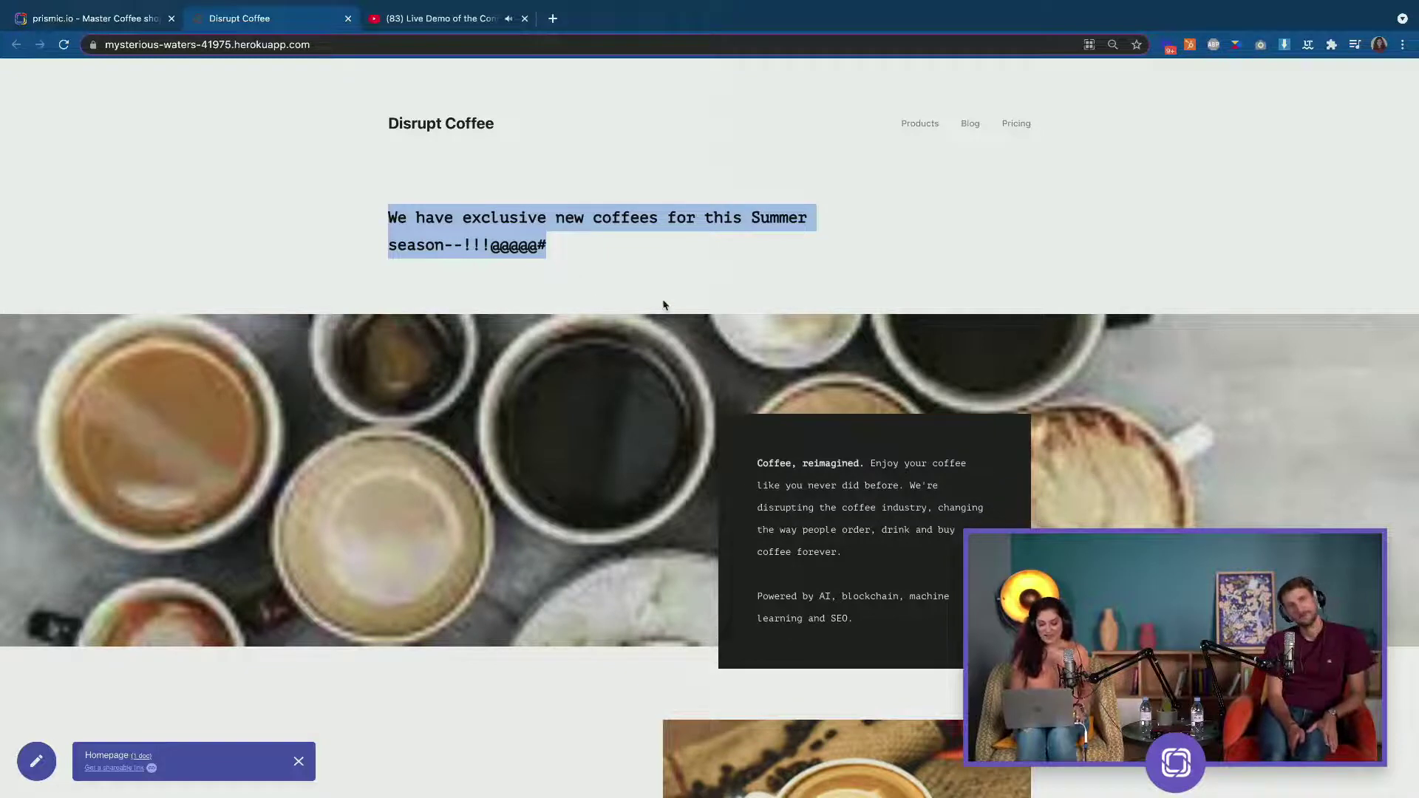
drag(763, 464, 901, 620)
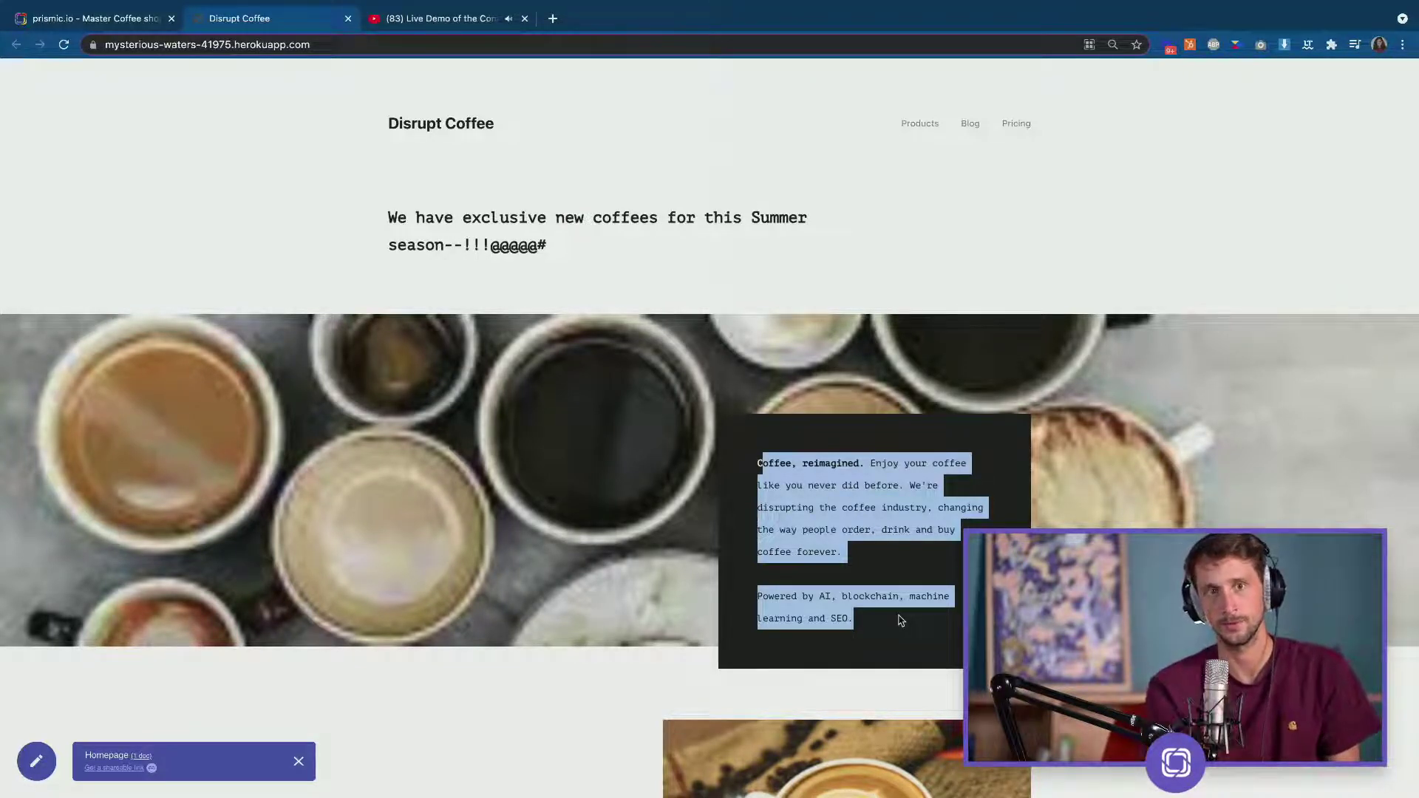
scroll(900, 620, down, 1)
scroll(901, 620, down, 5)
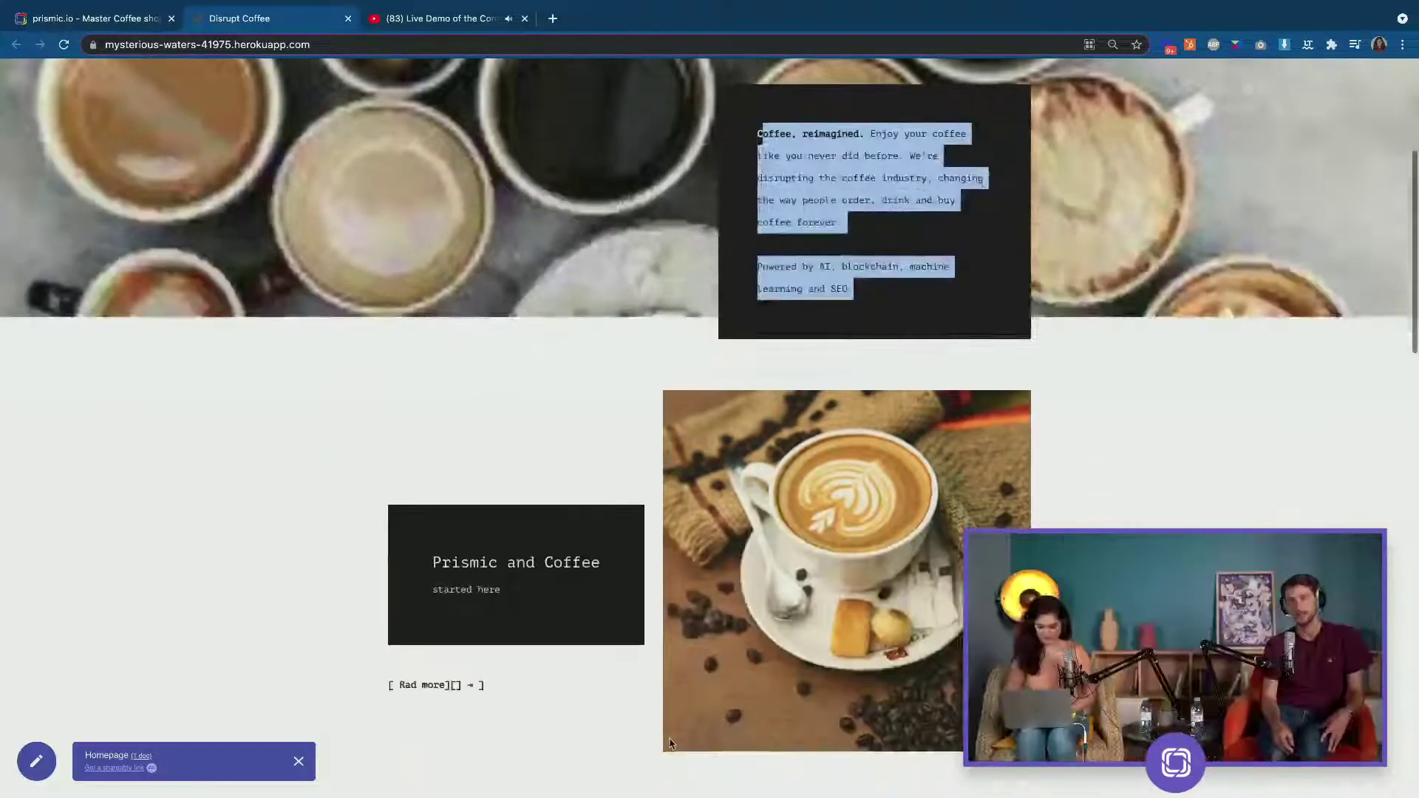
scroll(901, 620, down, 5)
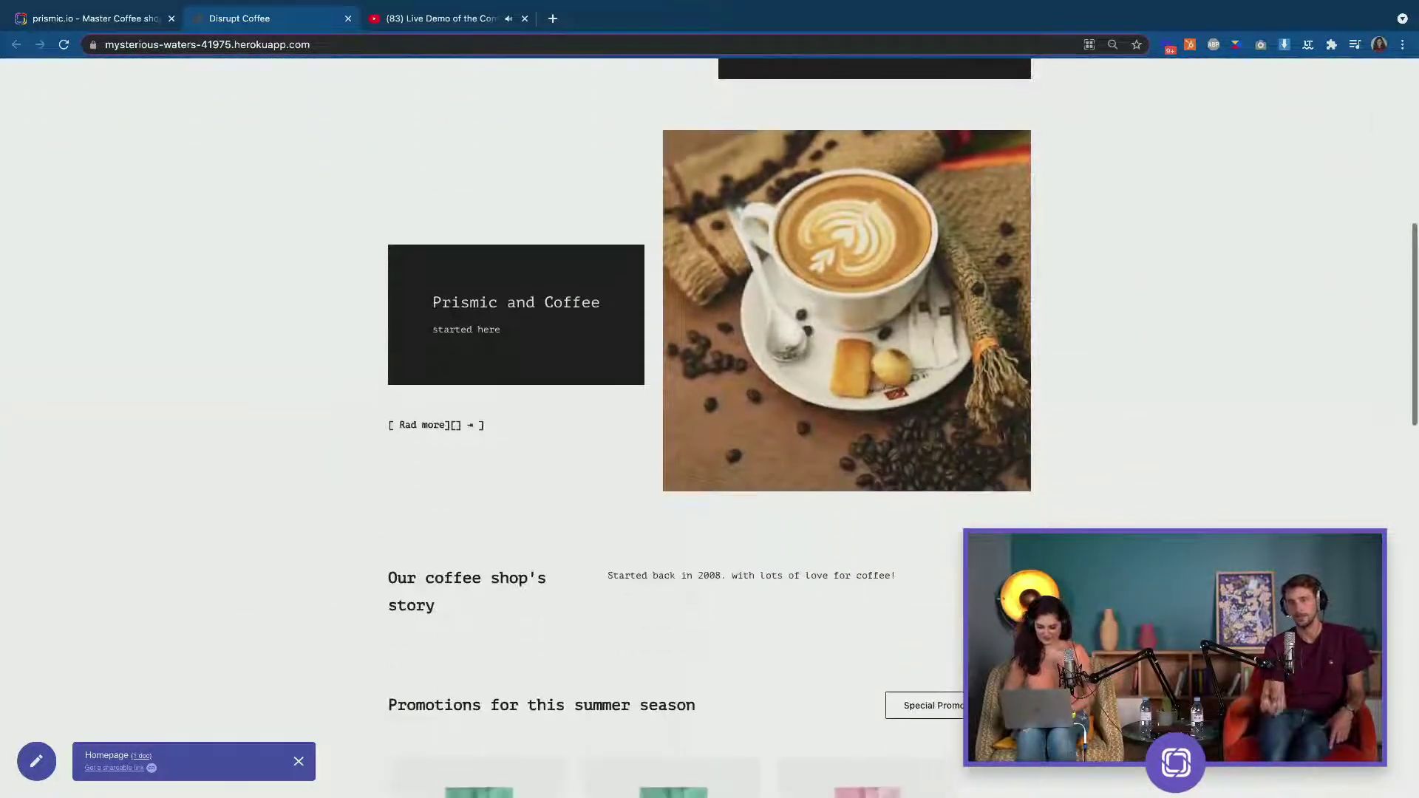
scroll(900, 620, down, 1)
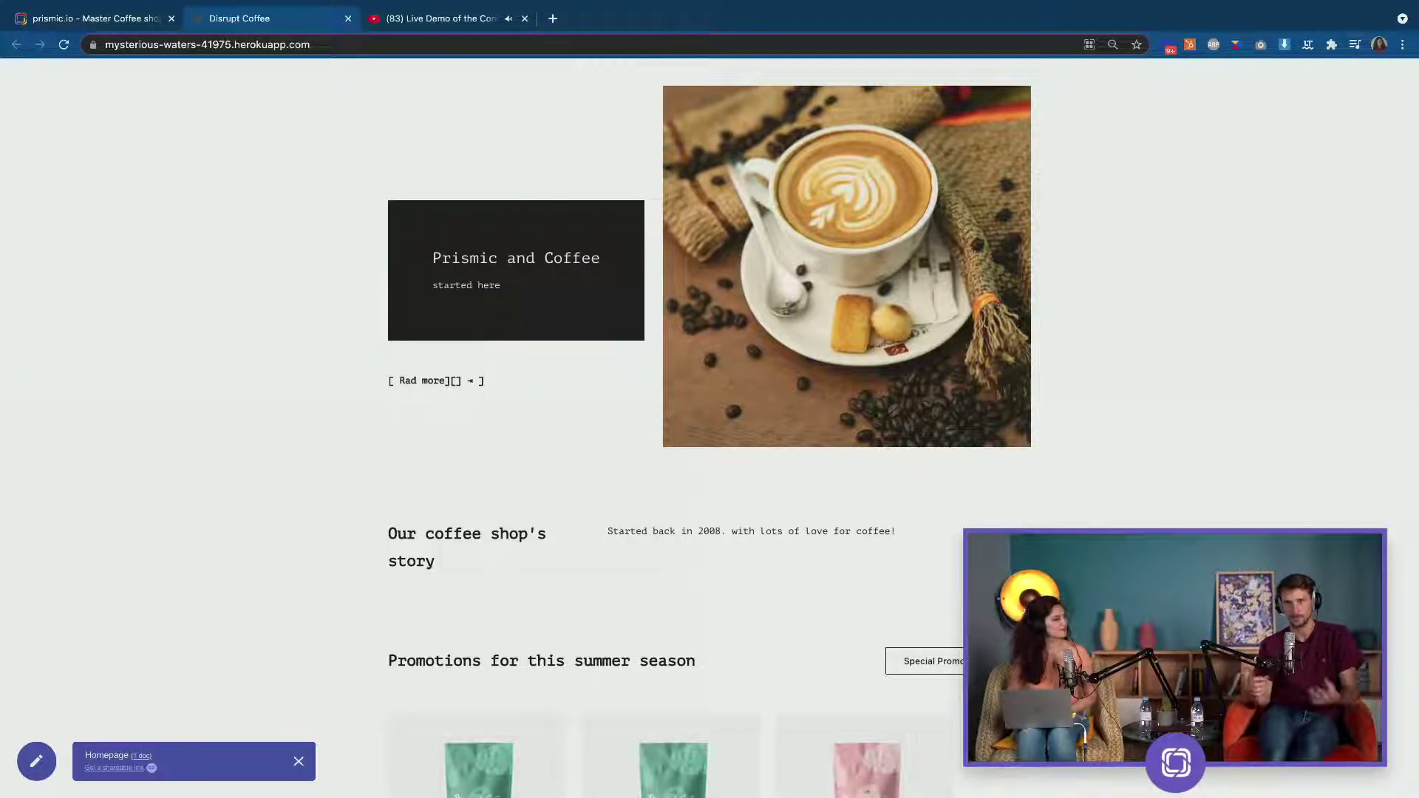
scroll(709, 428, down, 5)
scroll(710, 429, down, 4)
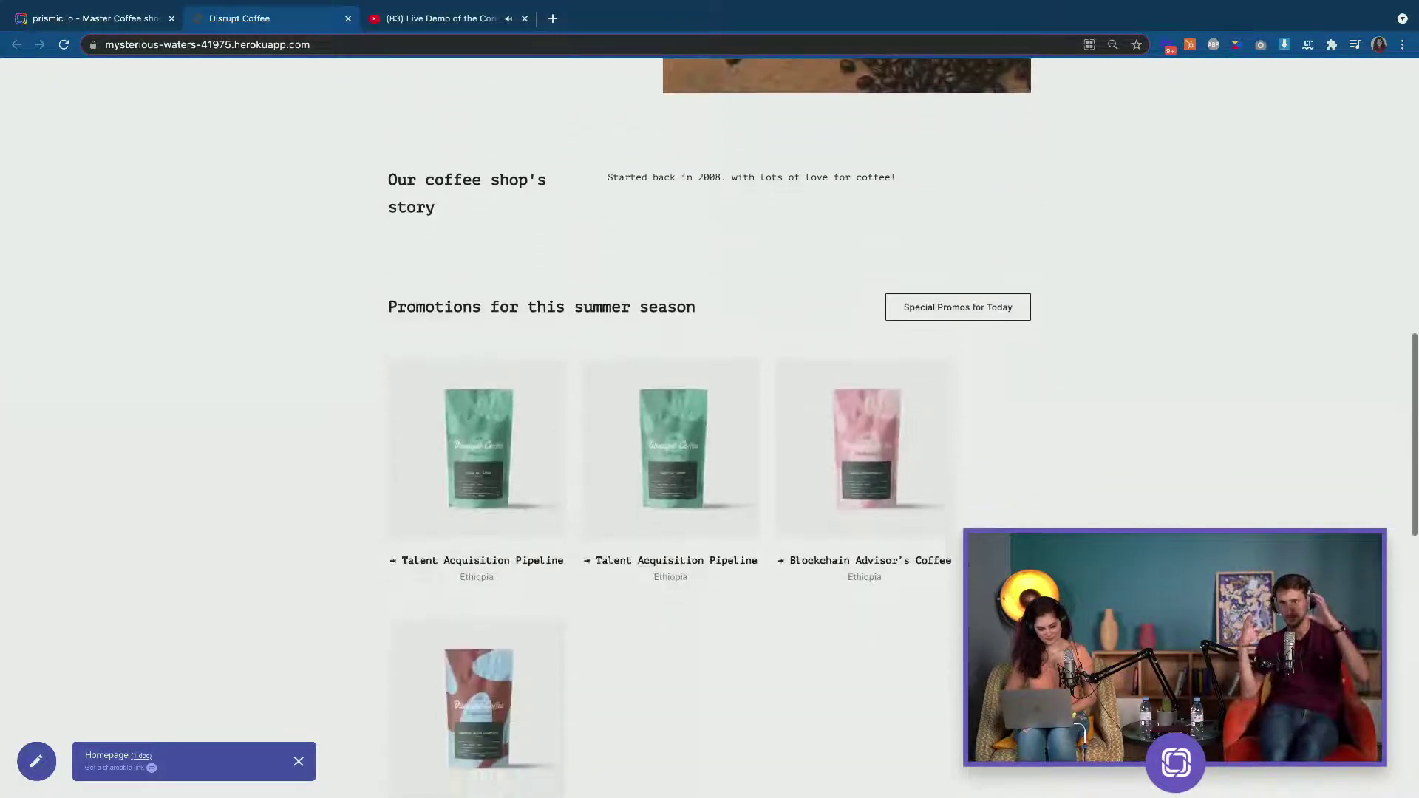
scroll(710, 429, up, 1)
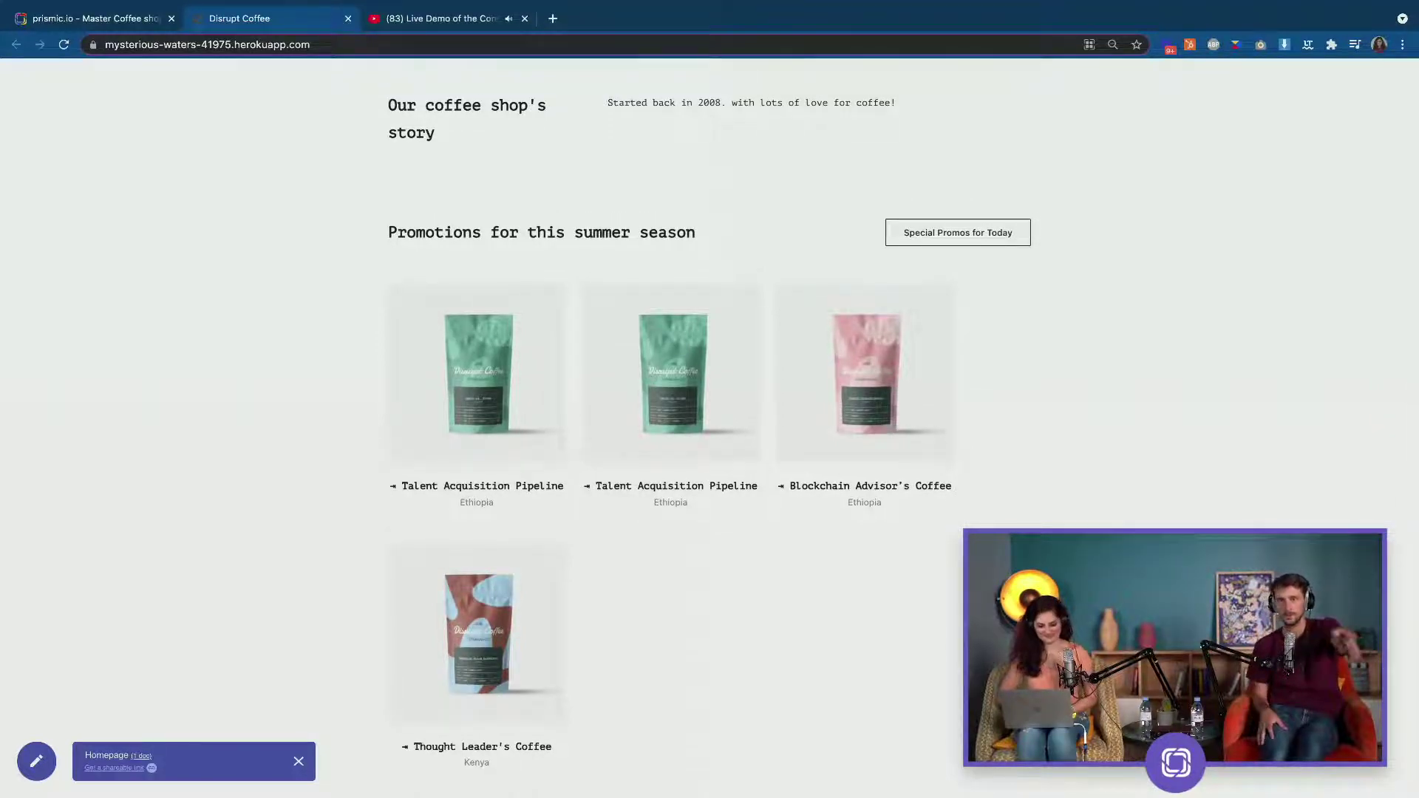
scroll(709, 429, up, 9)
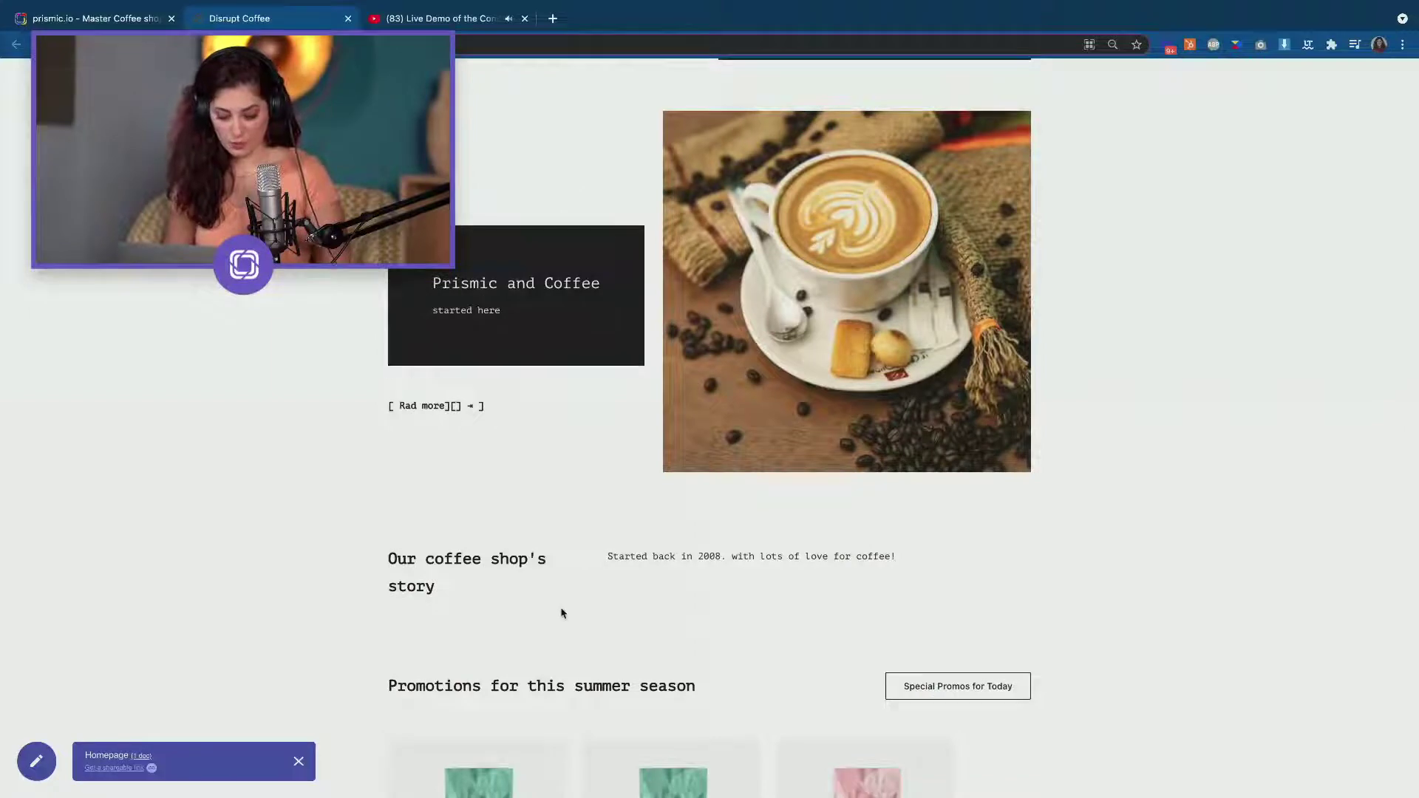
scroll(632, 606, up, 3)
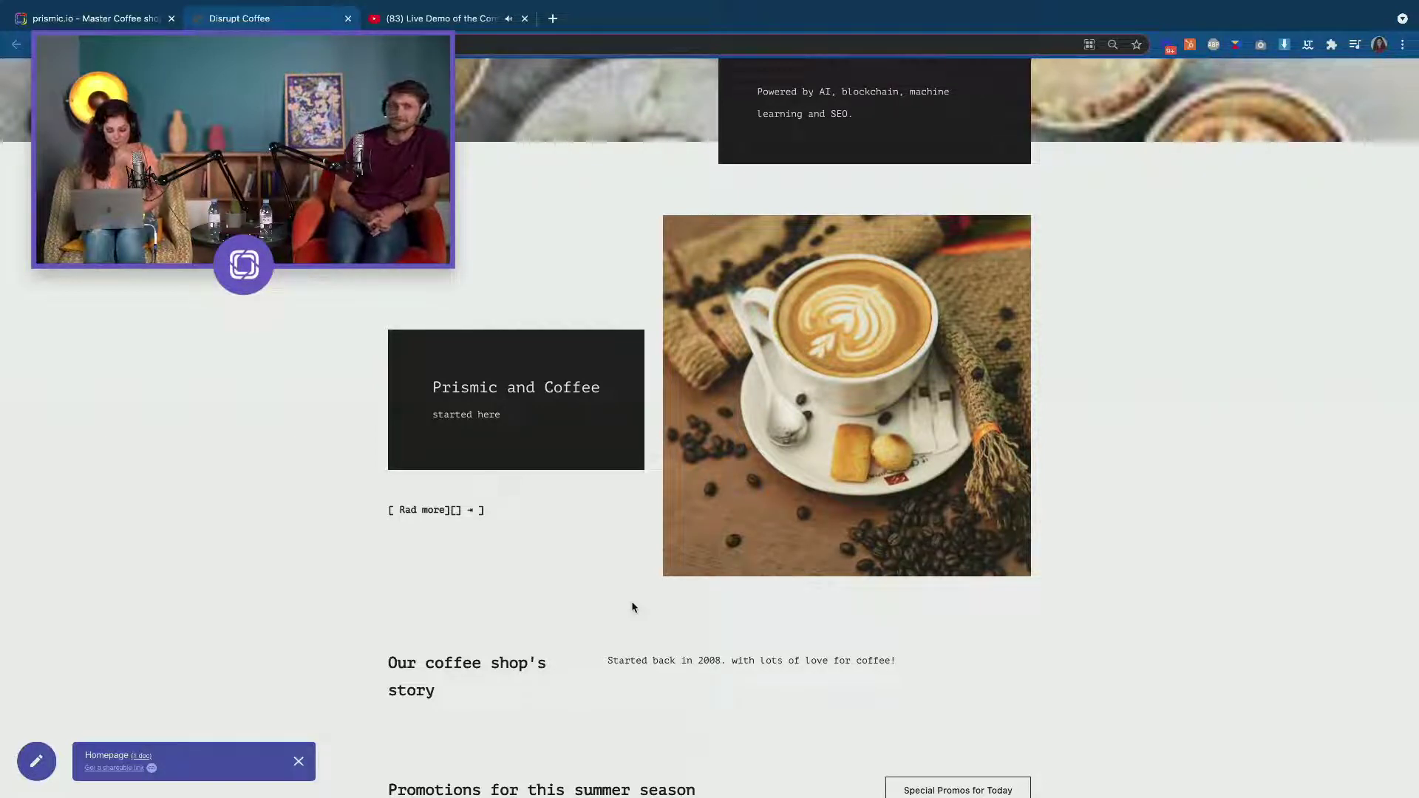
Open the draft Homepage document for editing from the preview page's list of documents.
click(37, 762)
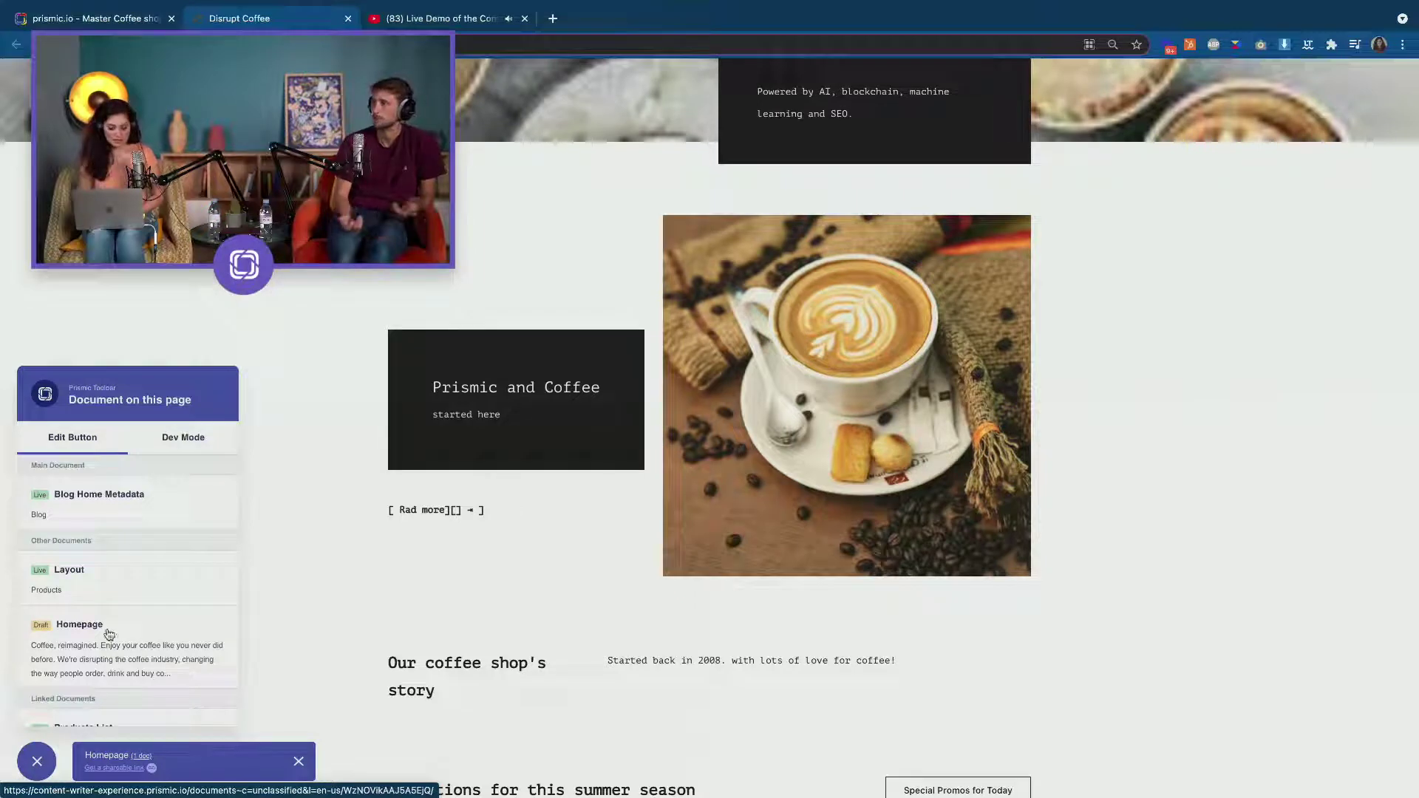
scroll(154, 654, down, 2)
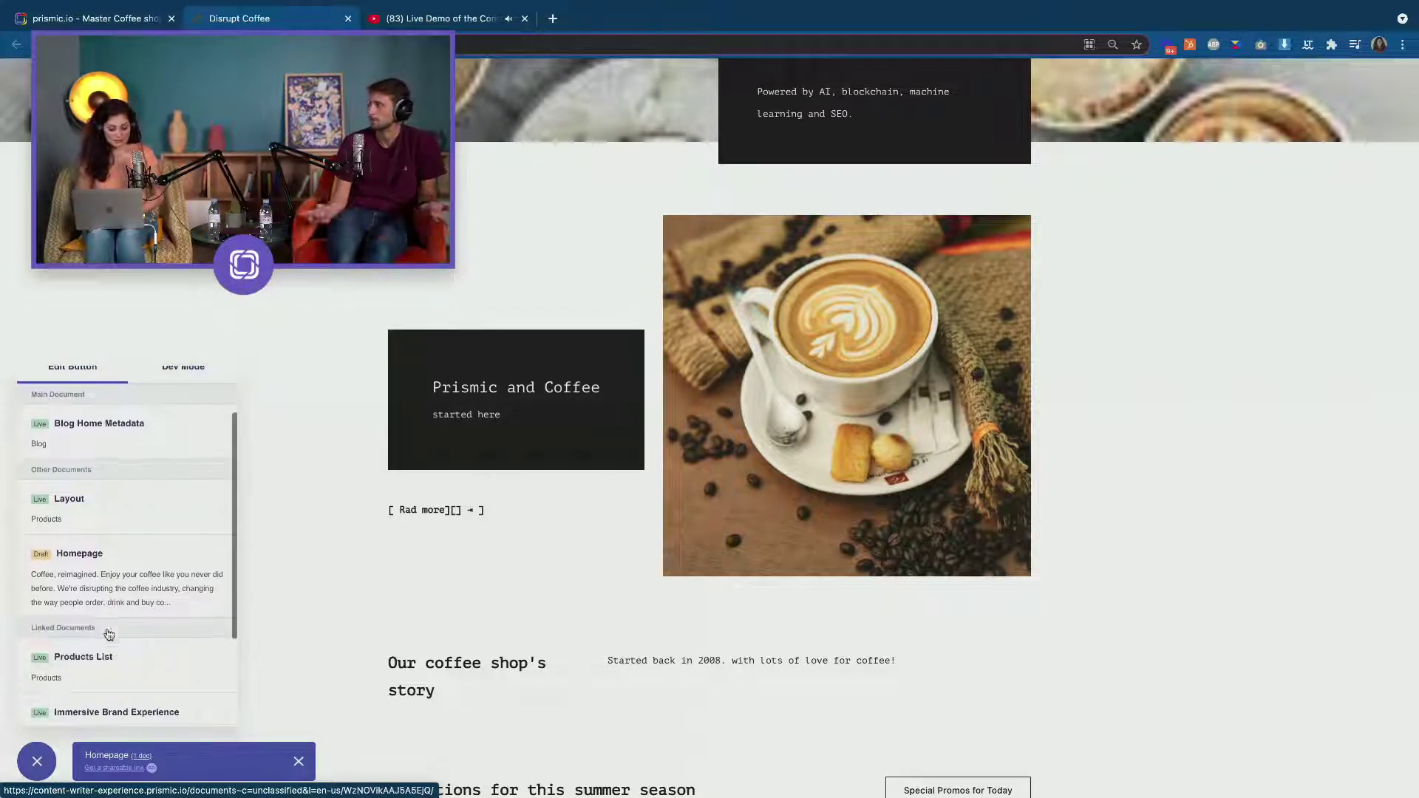
click(153, 587)
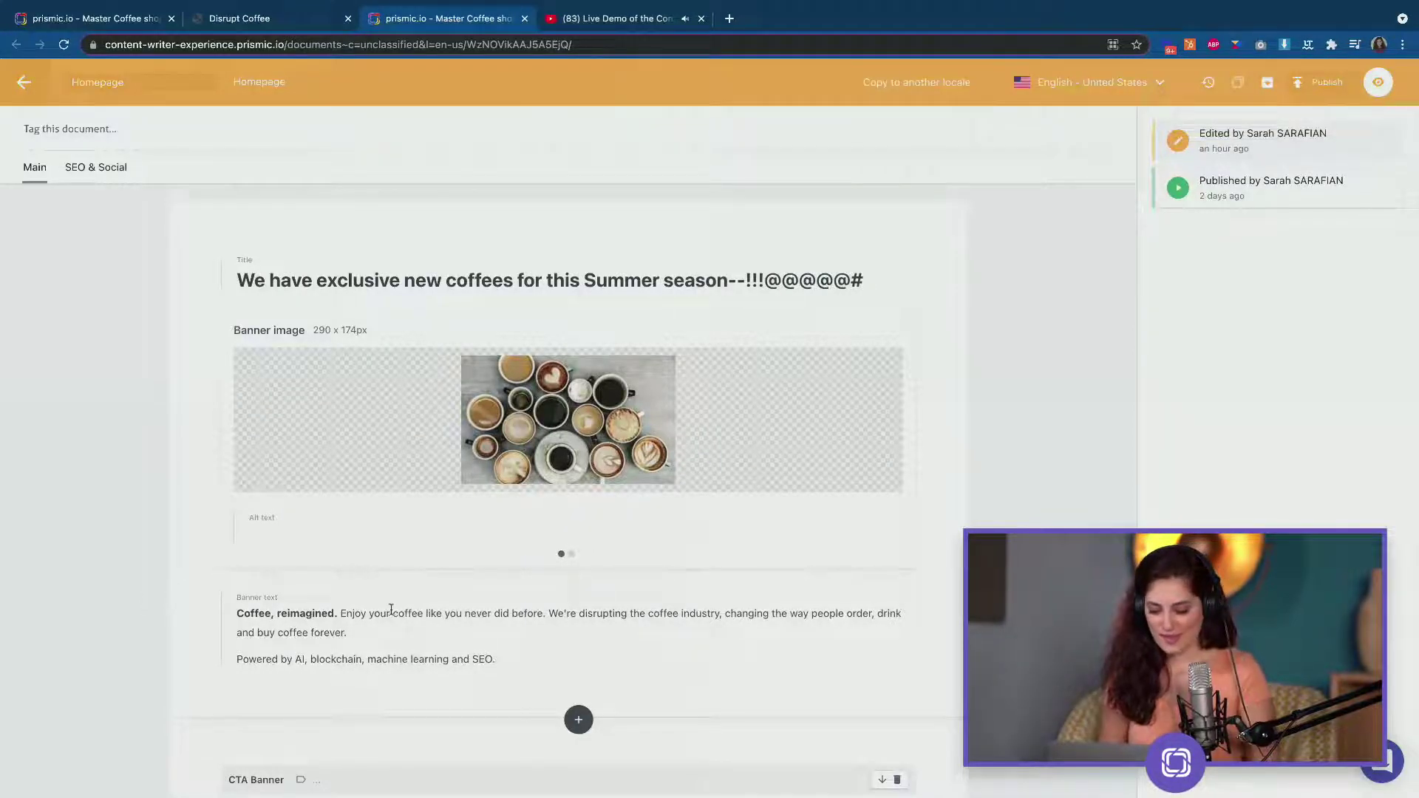
Remove the coffee cup picture from the CTA Banner and save the document to a new version.
scroll(388, 598, down, 8)
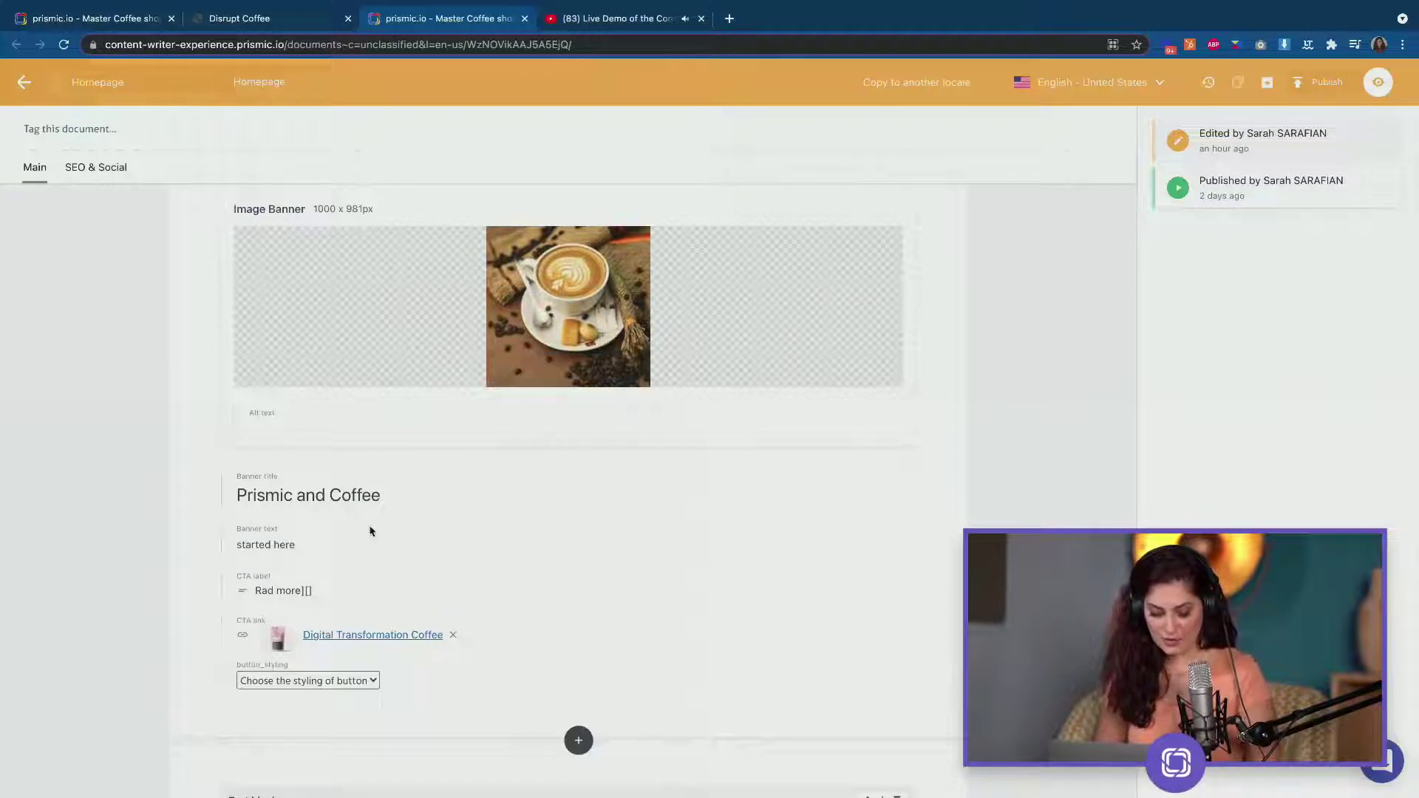
scroll(371, 531, up, 2)
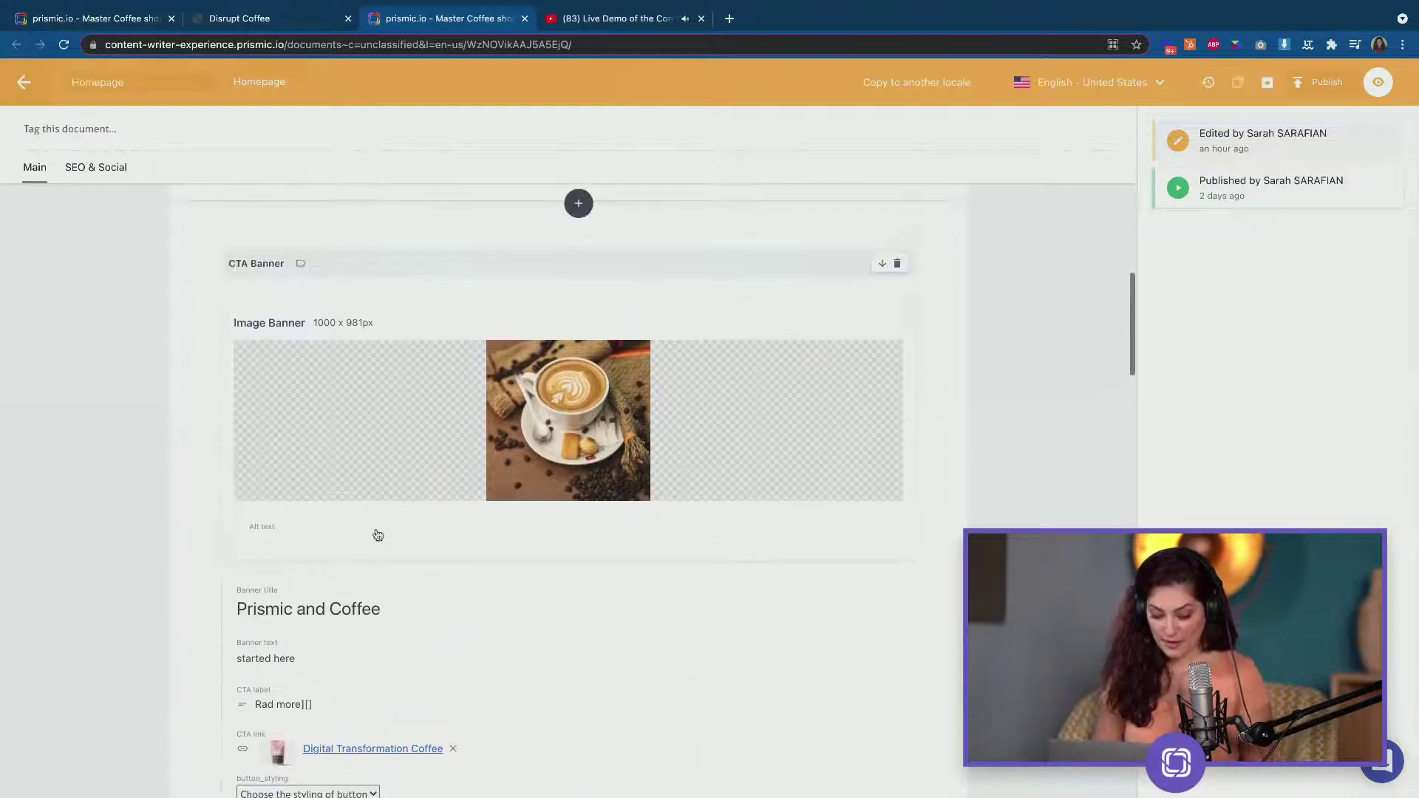
click(605, 486)
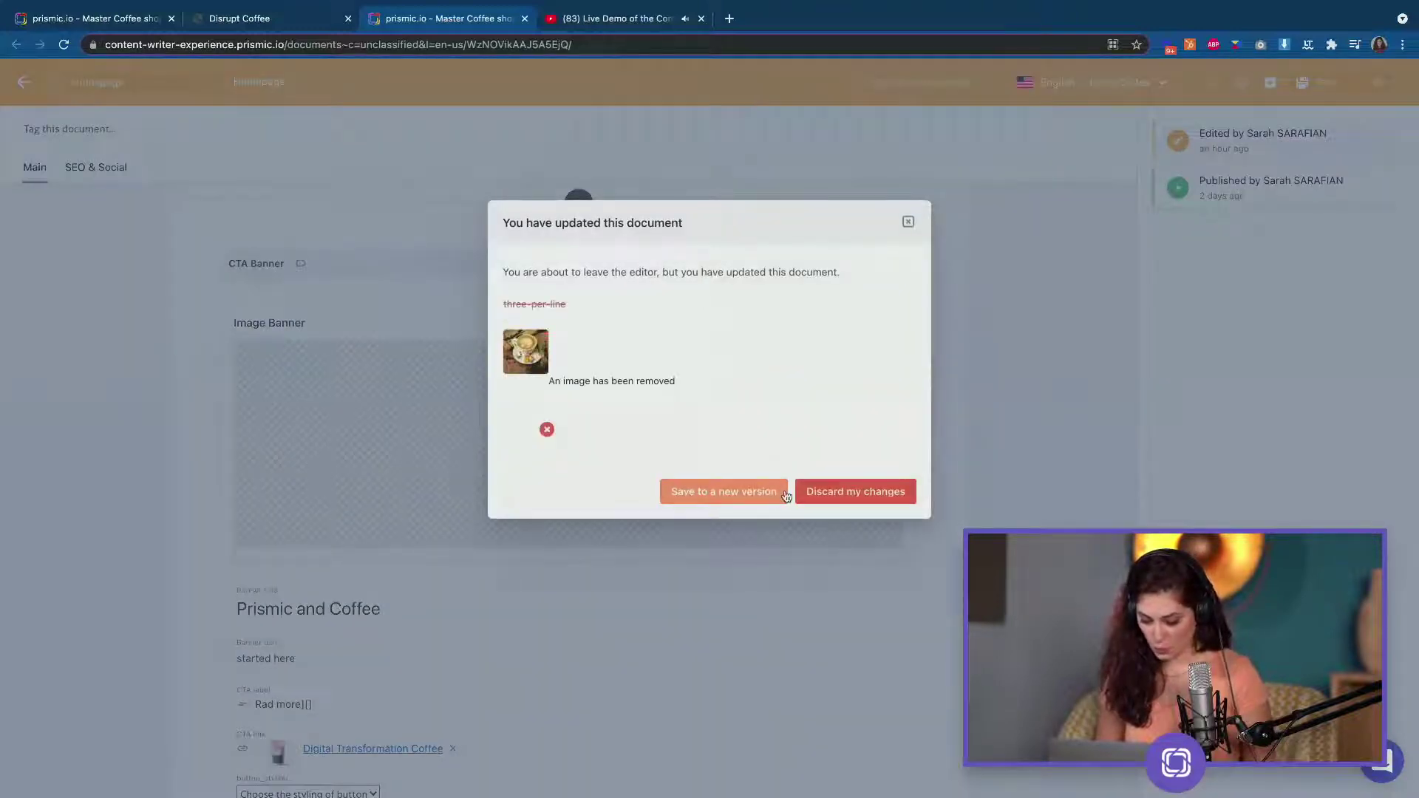
click(760, 492)
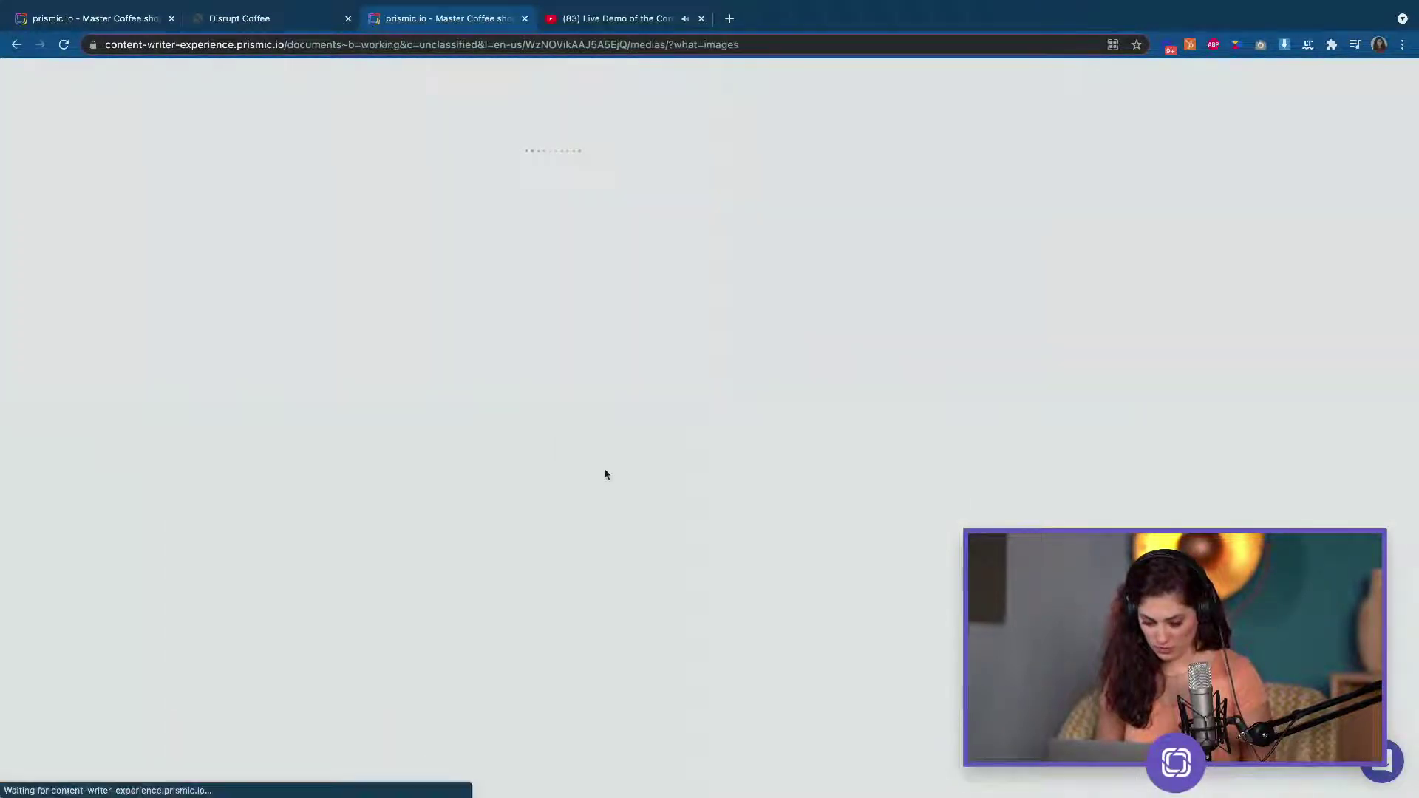
Try to pick the back-to-school image from the media library for the CTA Banner and reload the editor.
scroll(606, 475, down, 2)
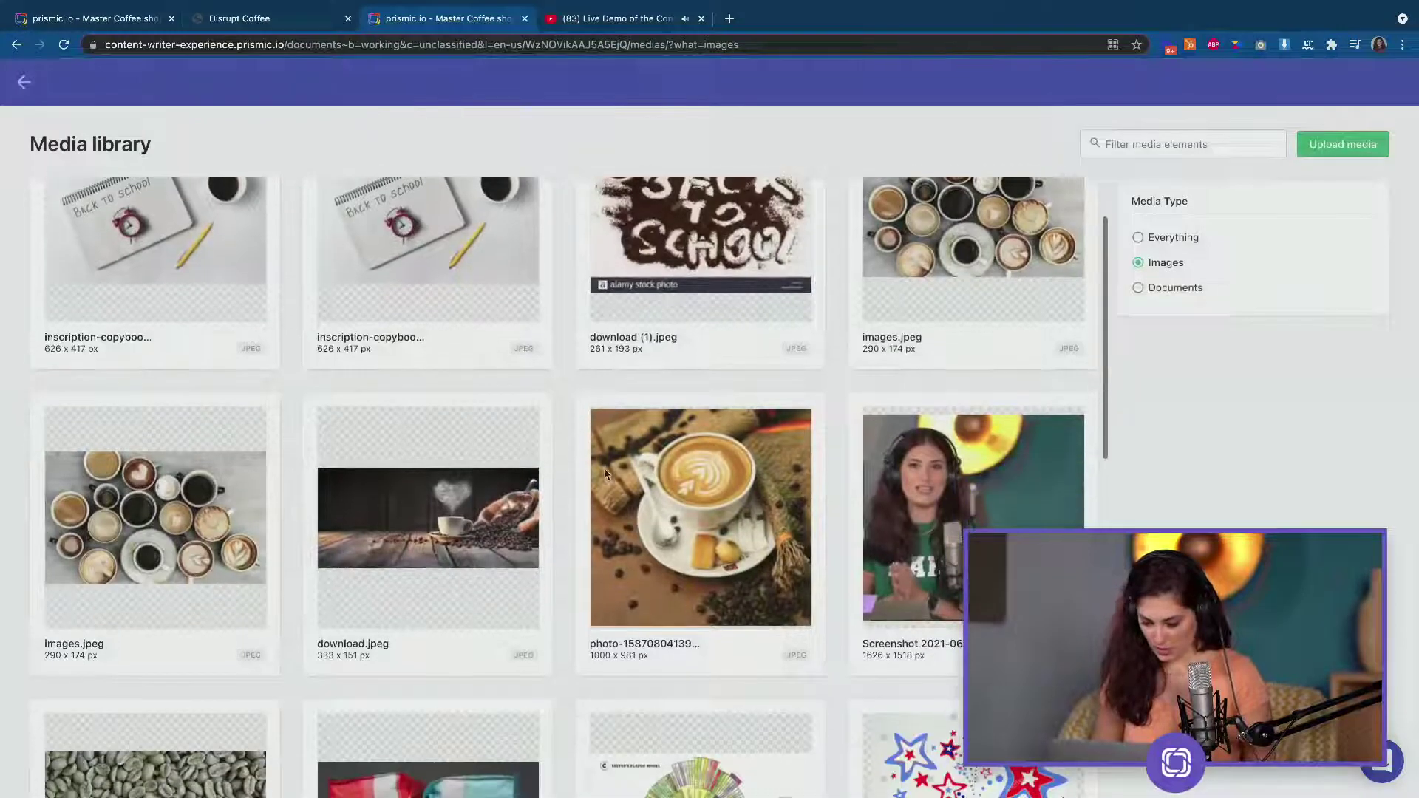
click(699, 246)
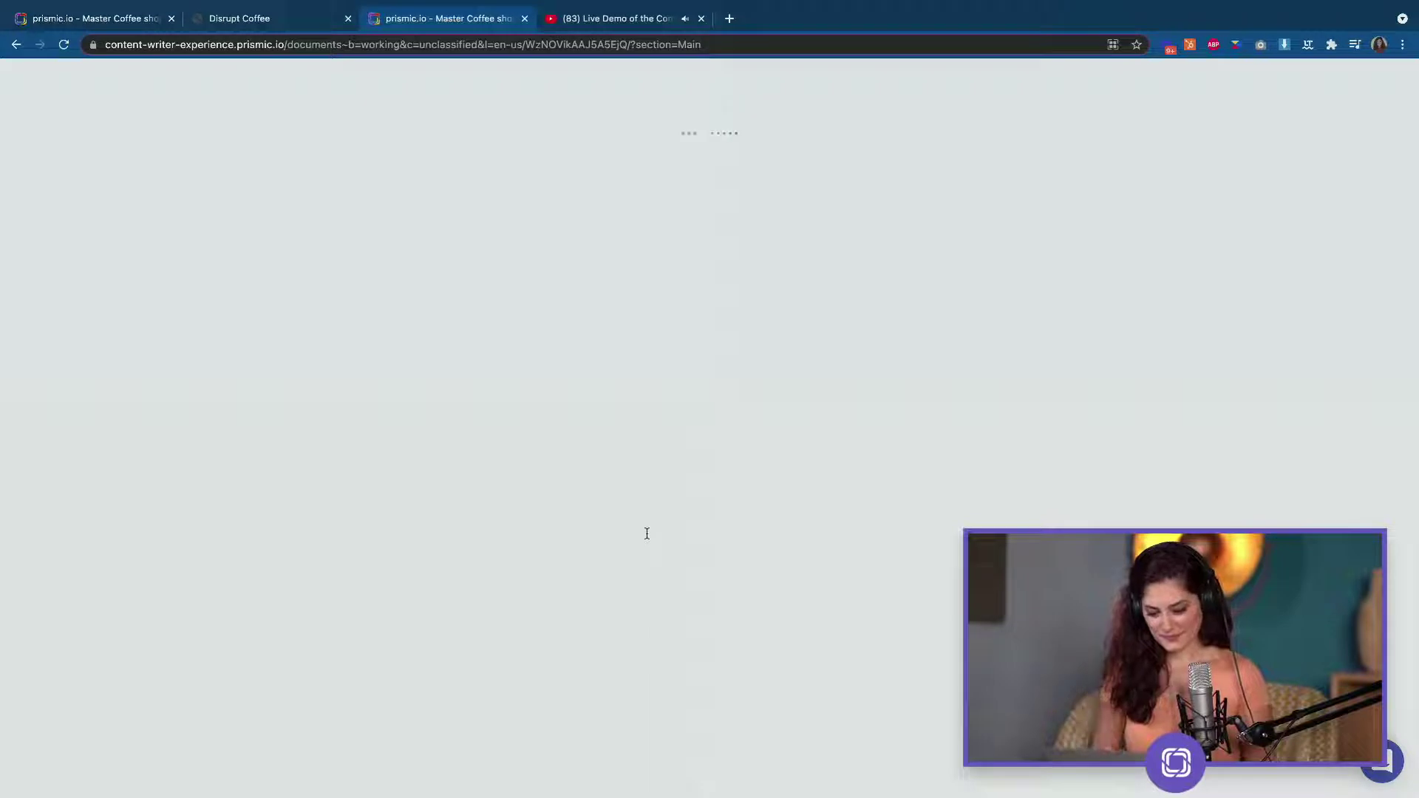
click(65, 46)
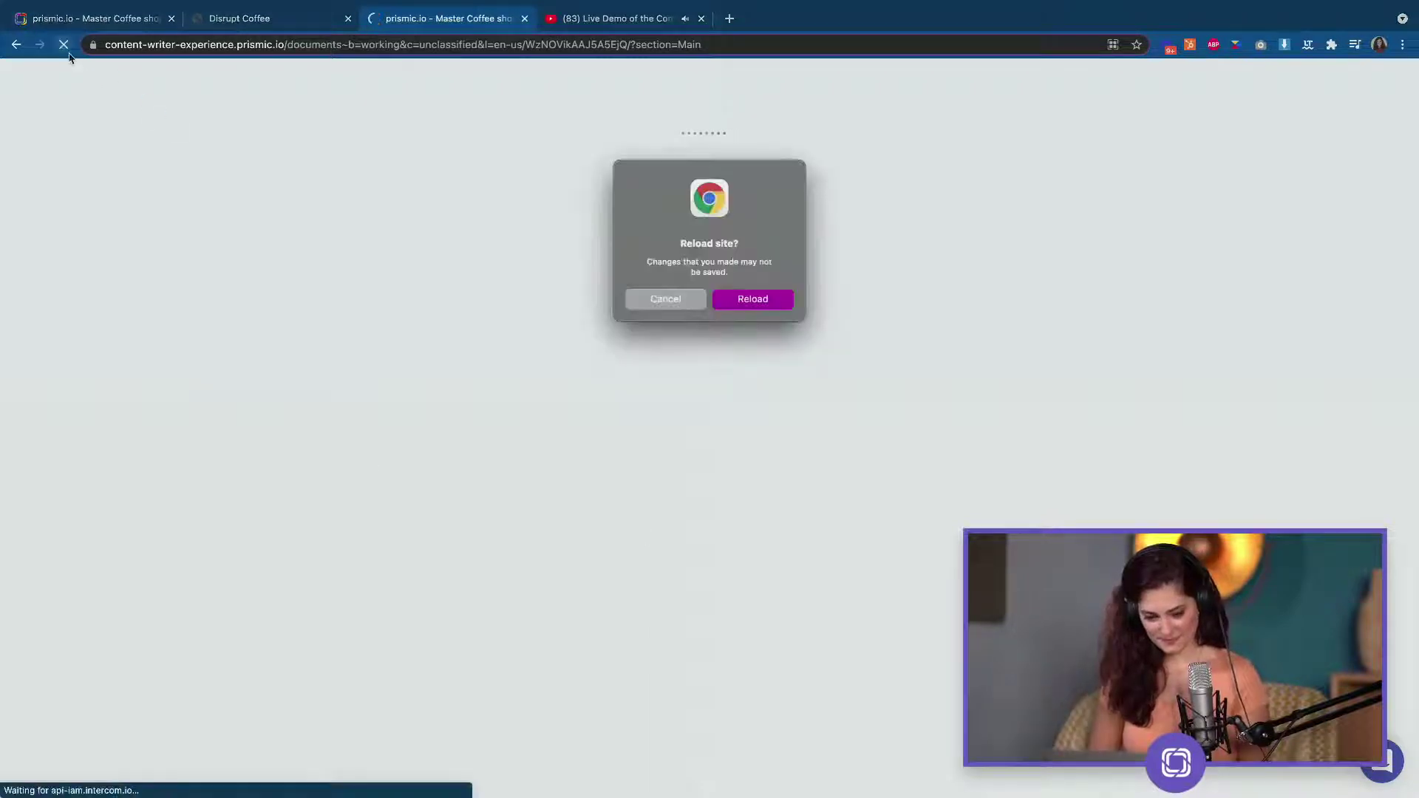
click(752, 299)
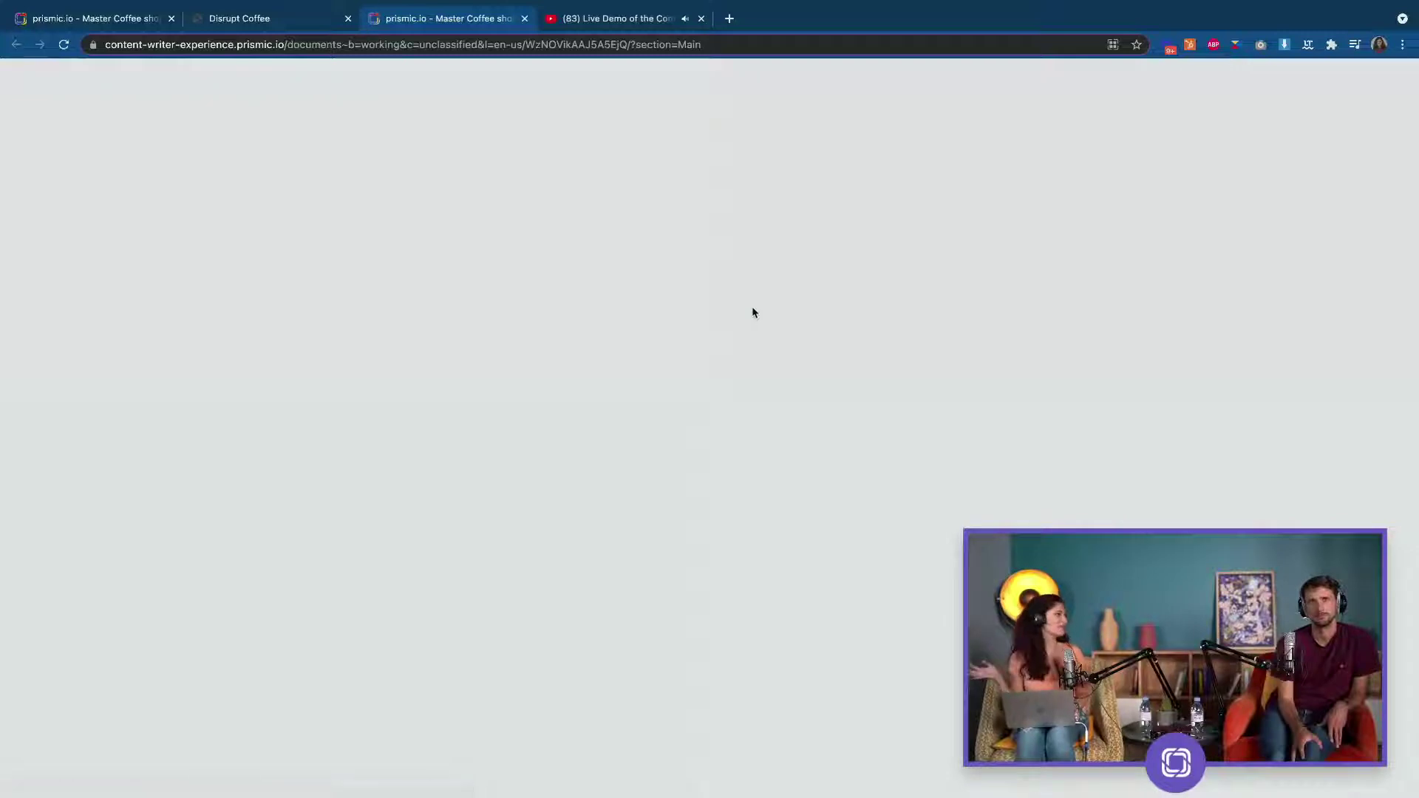
Set the CTA Banner's image to the "Back to School" picture download (1).jpeg from the media library.
scroll(560, 498, down, 15)
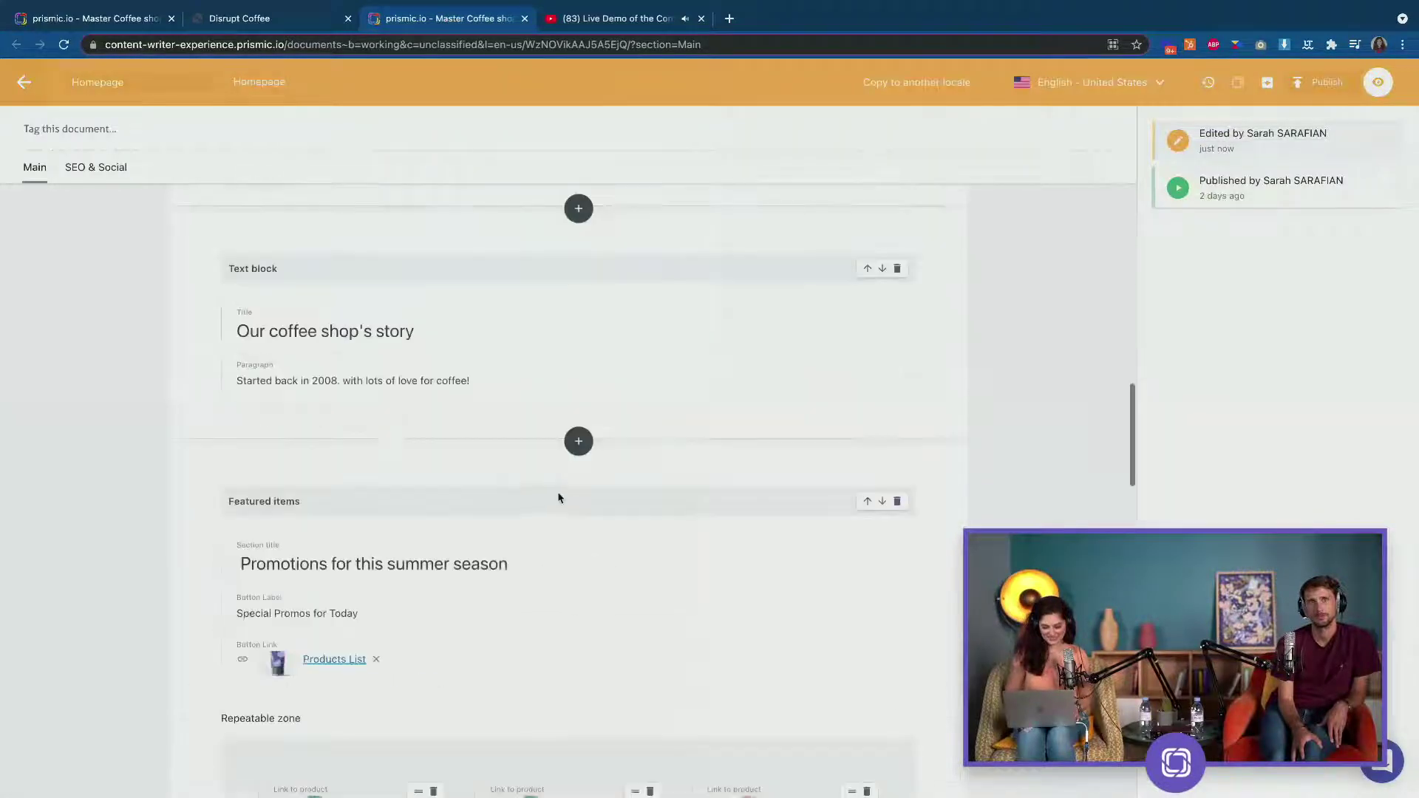
scroll(564, 498, up, 7)
click(564, 320)
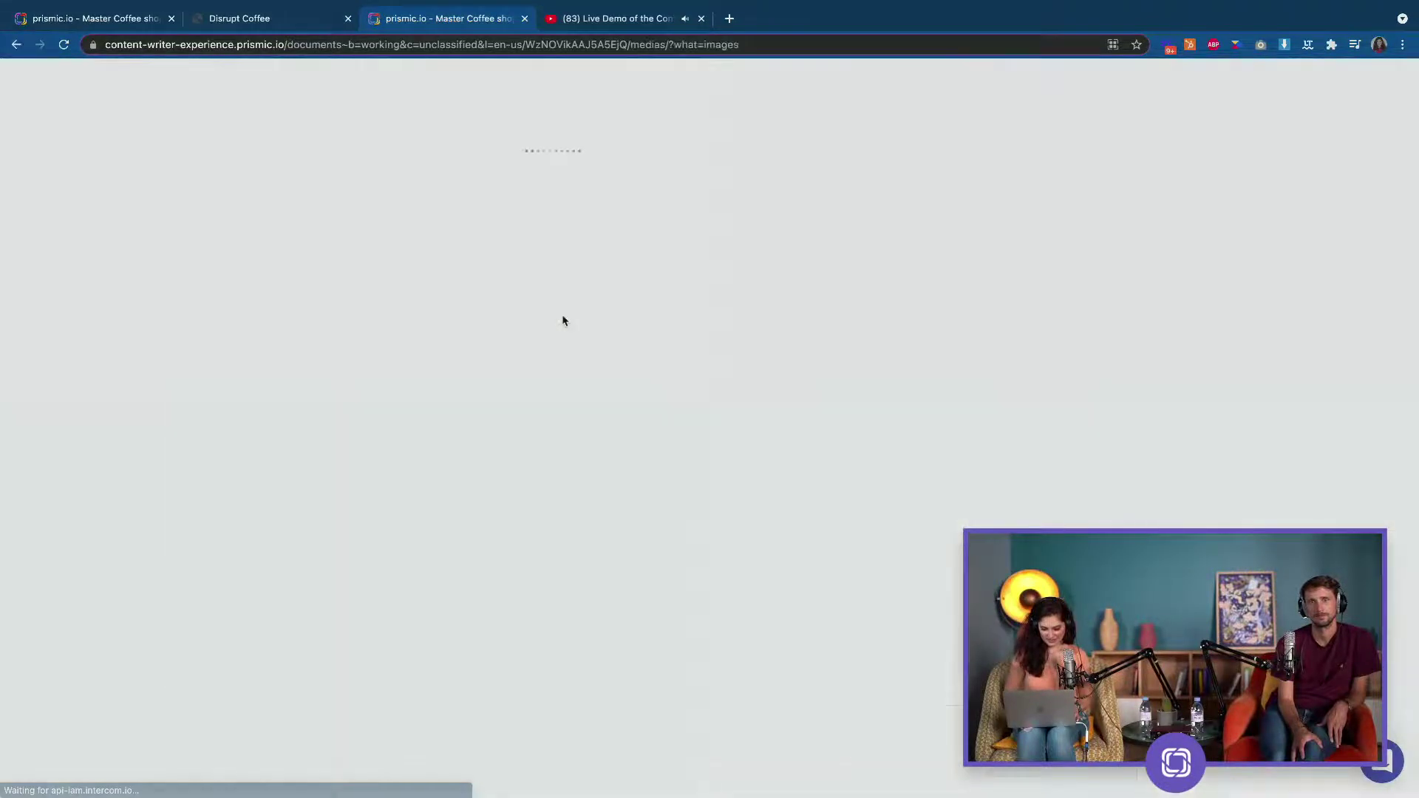
click(766, 350)
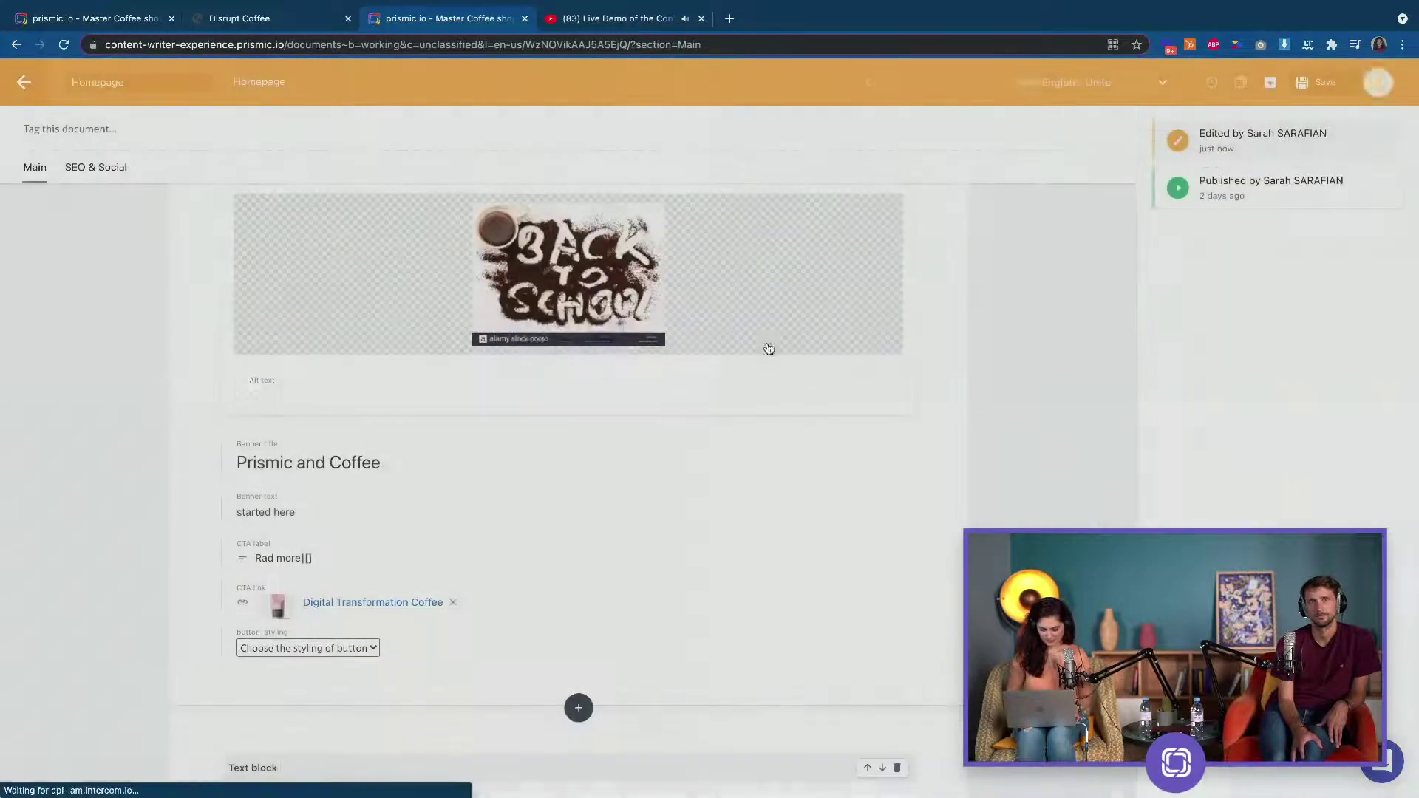
scroll(685, 583, down, 2)
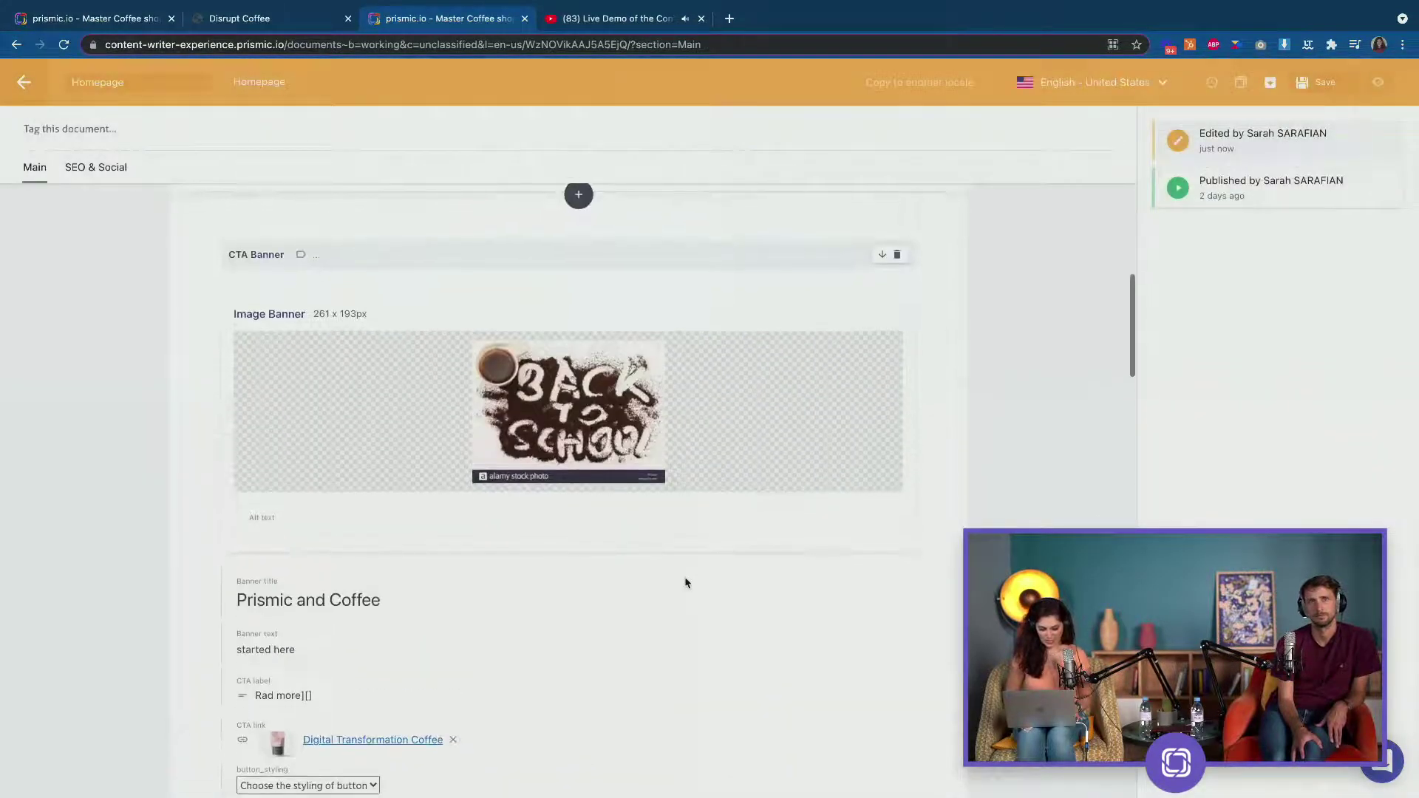
Delete the stray characters "--!!!@@@@@#" from the end of the homepage title.
scroll(685, 577, up, 10)
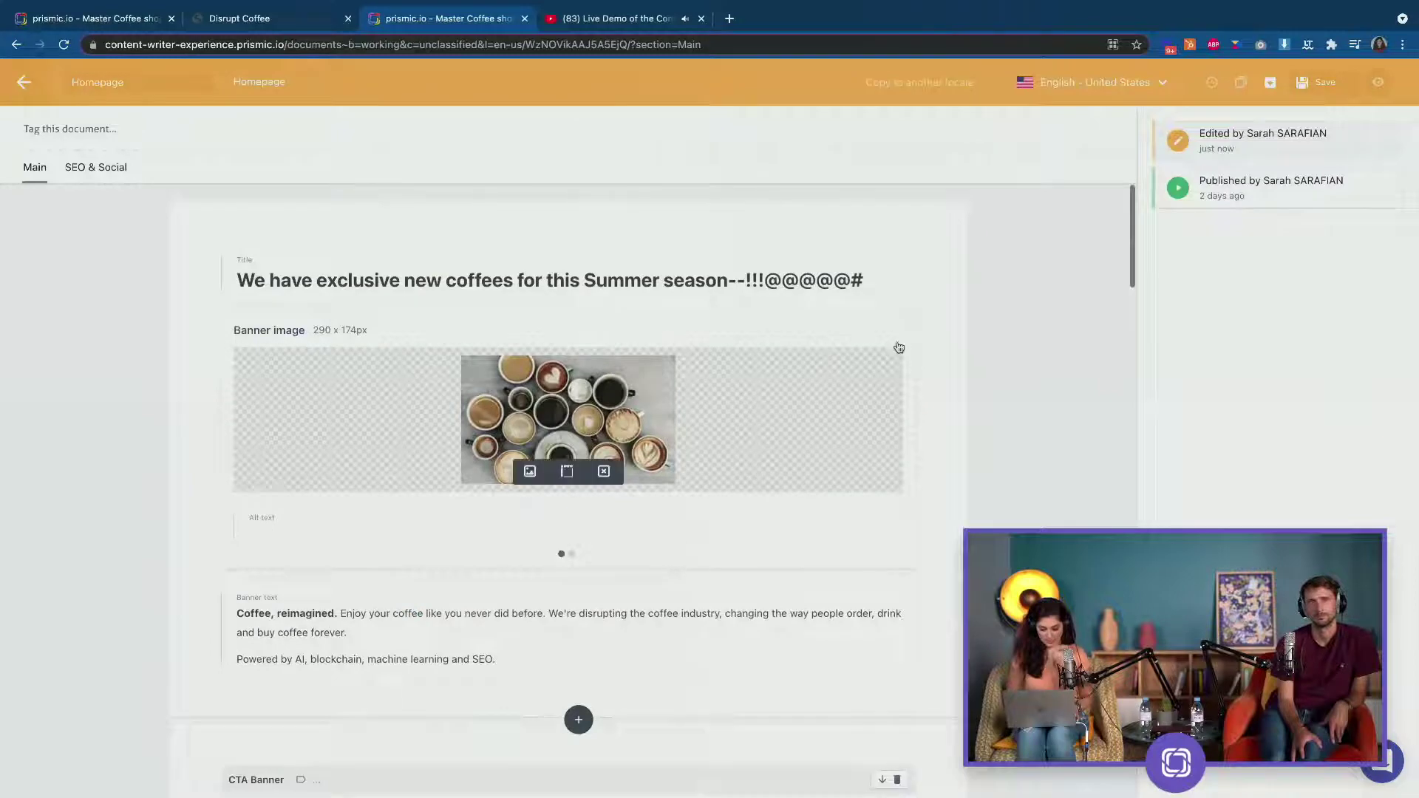
click(840, 275)
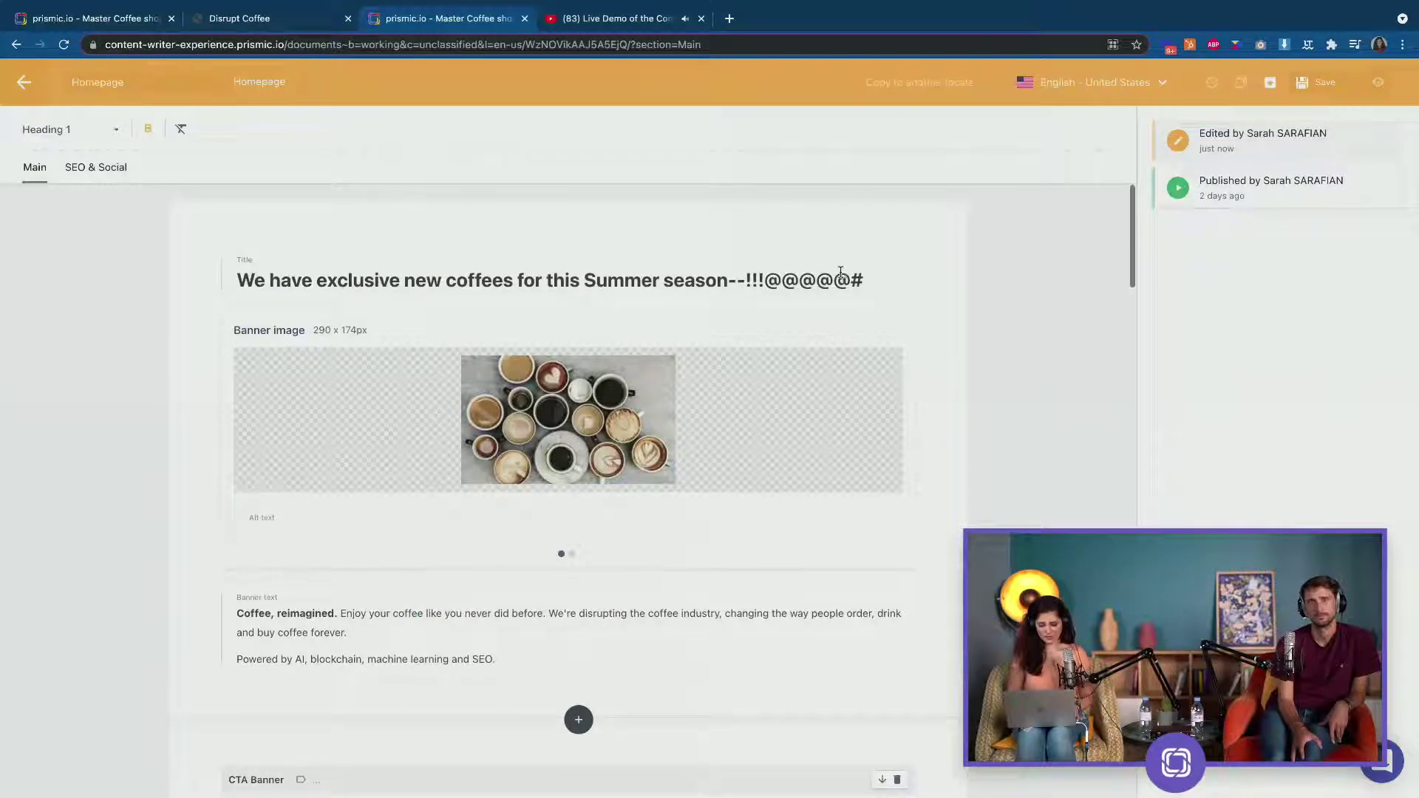
click(737, 270)
drag(872, 283, 746, 275)
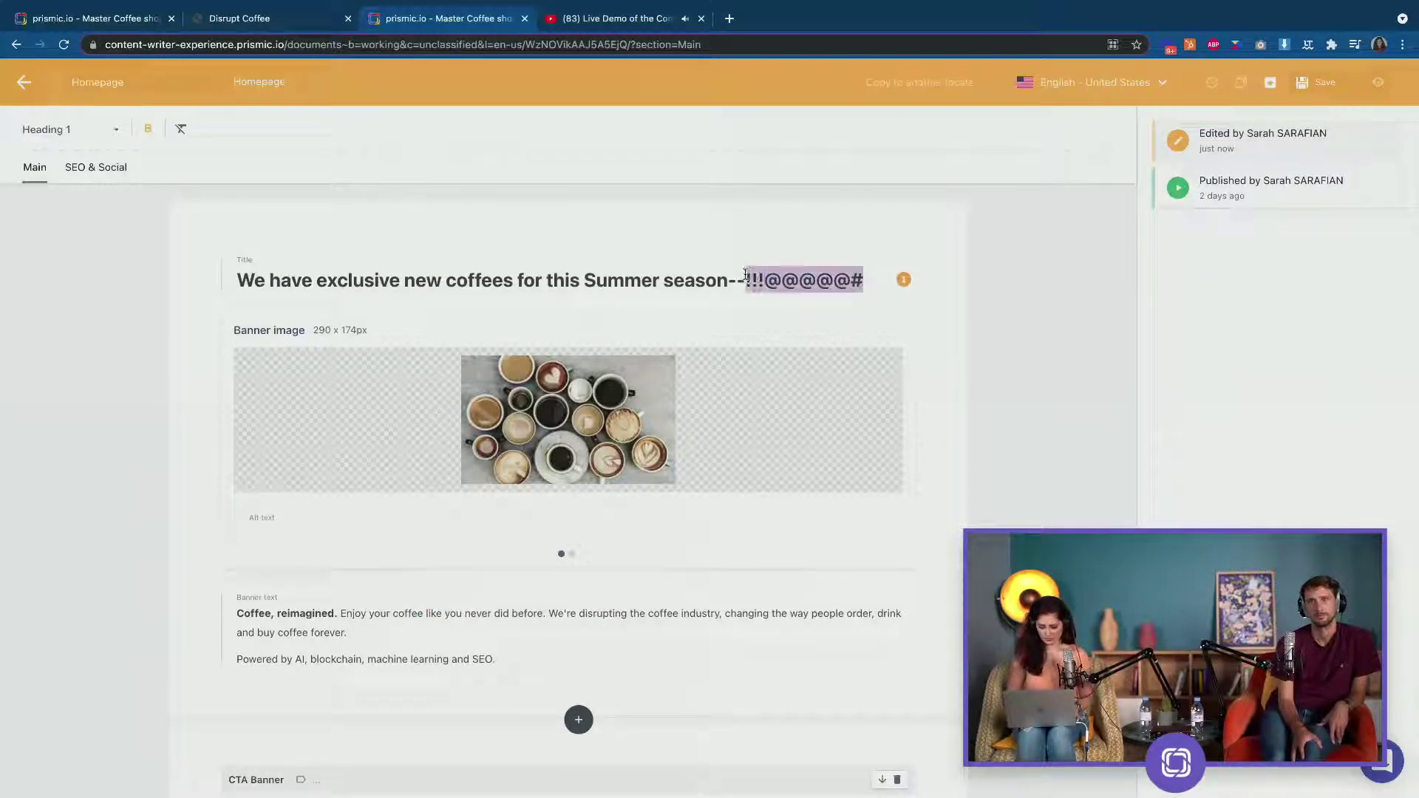
key(BackSpace)
key(BackSpace)
key(BackSpace)
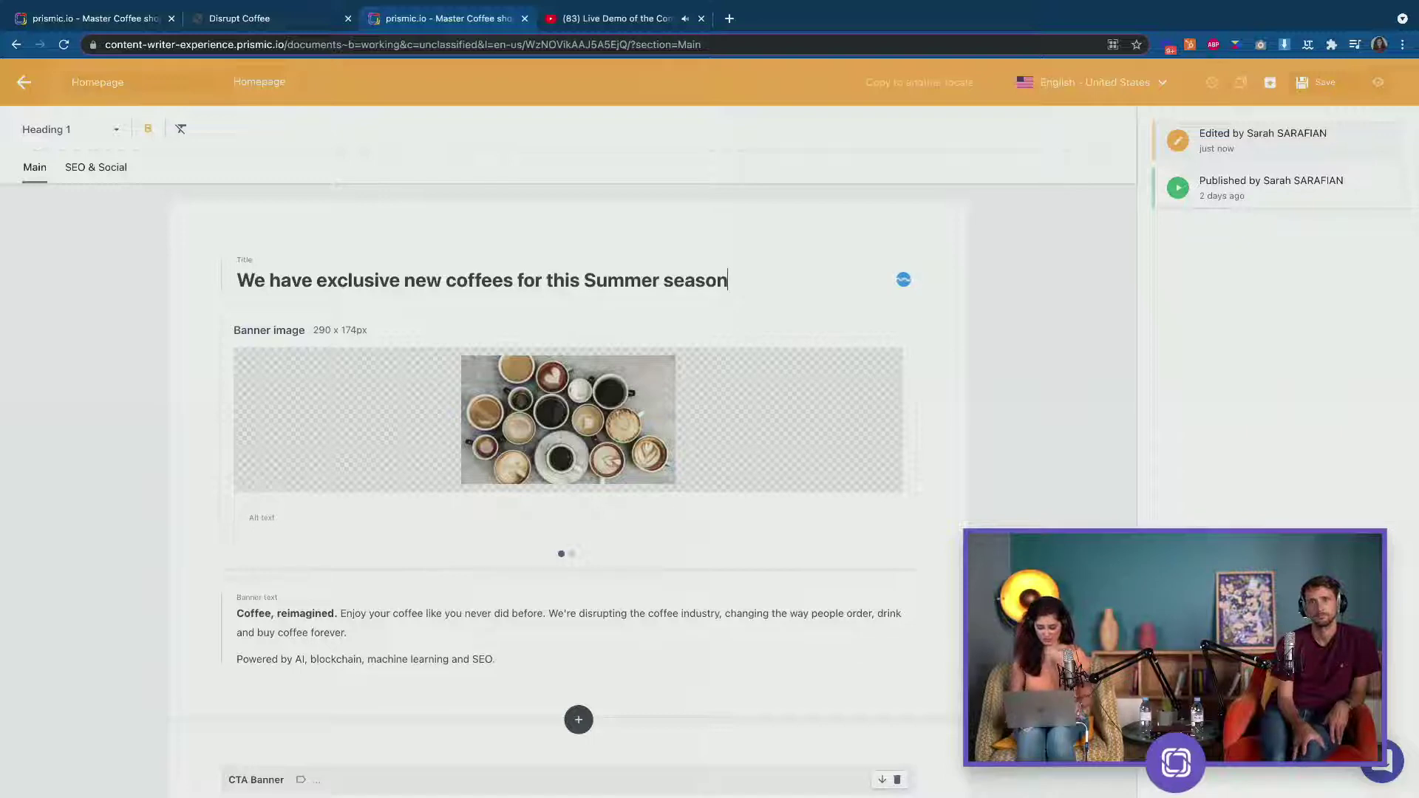
Replace "Summer" in the homepage title with "back to school" and save the document.
double_click(654, 282)
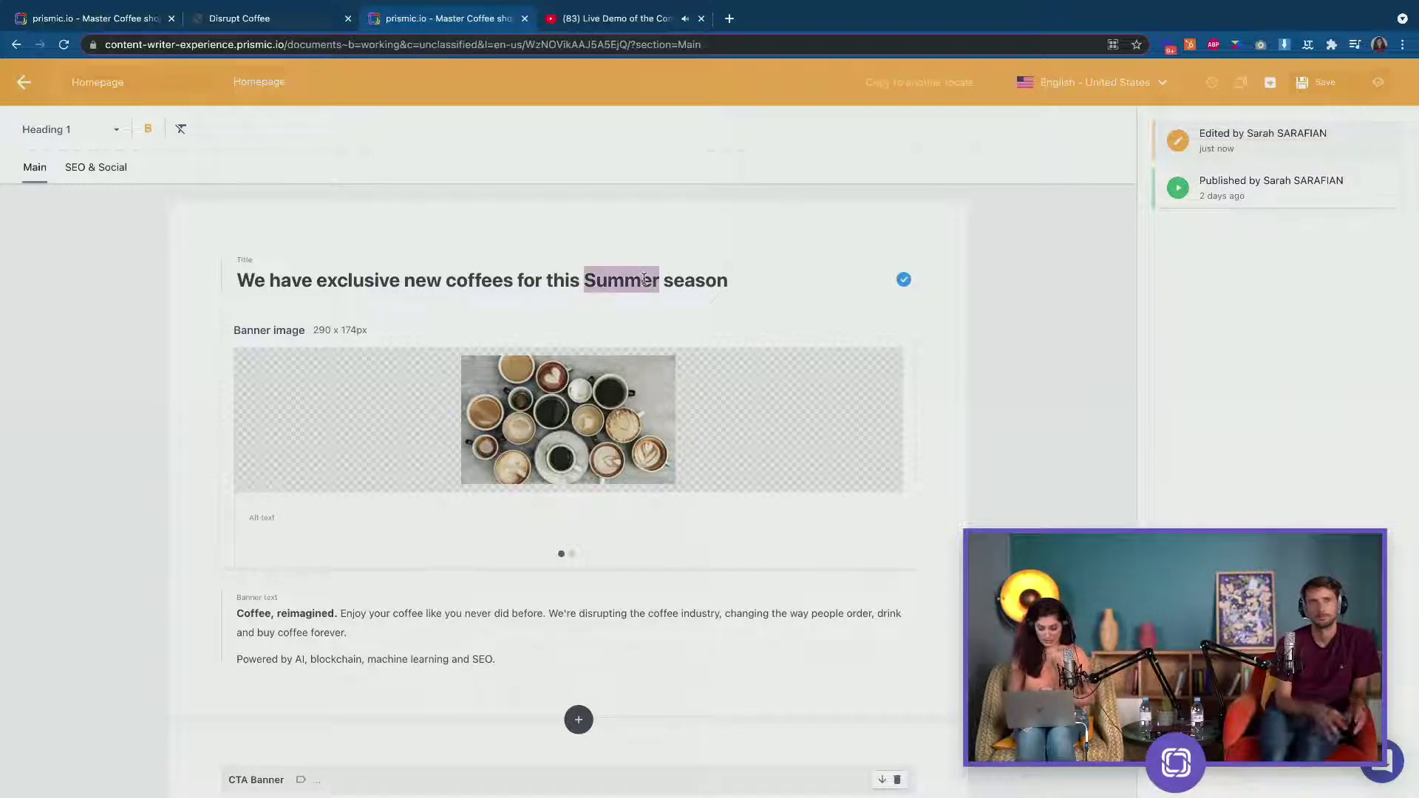
text(back)
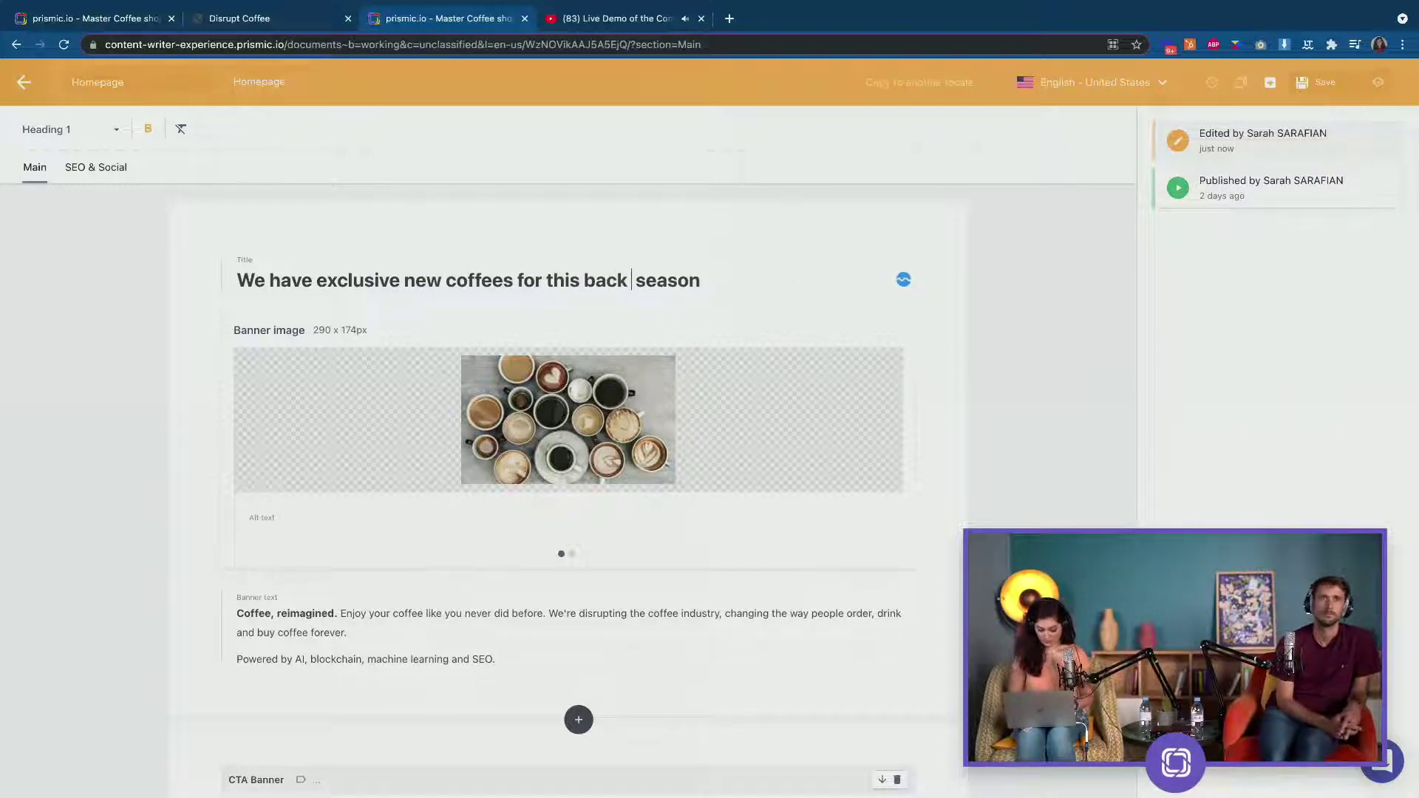
text( to school)
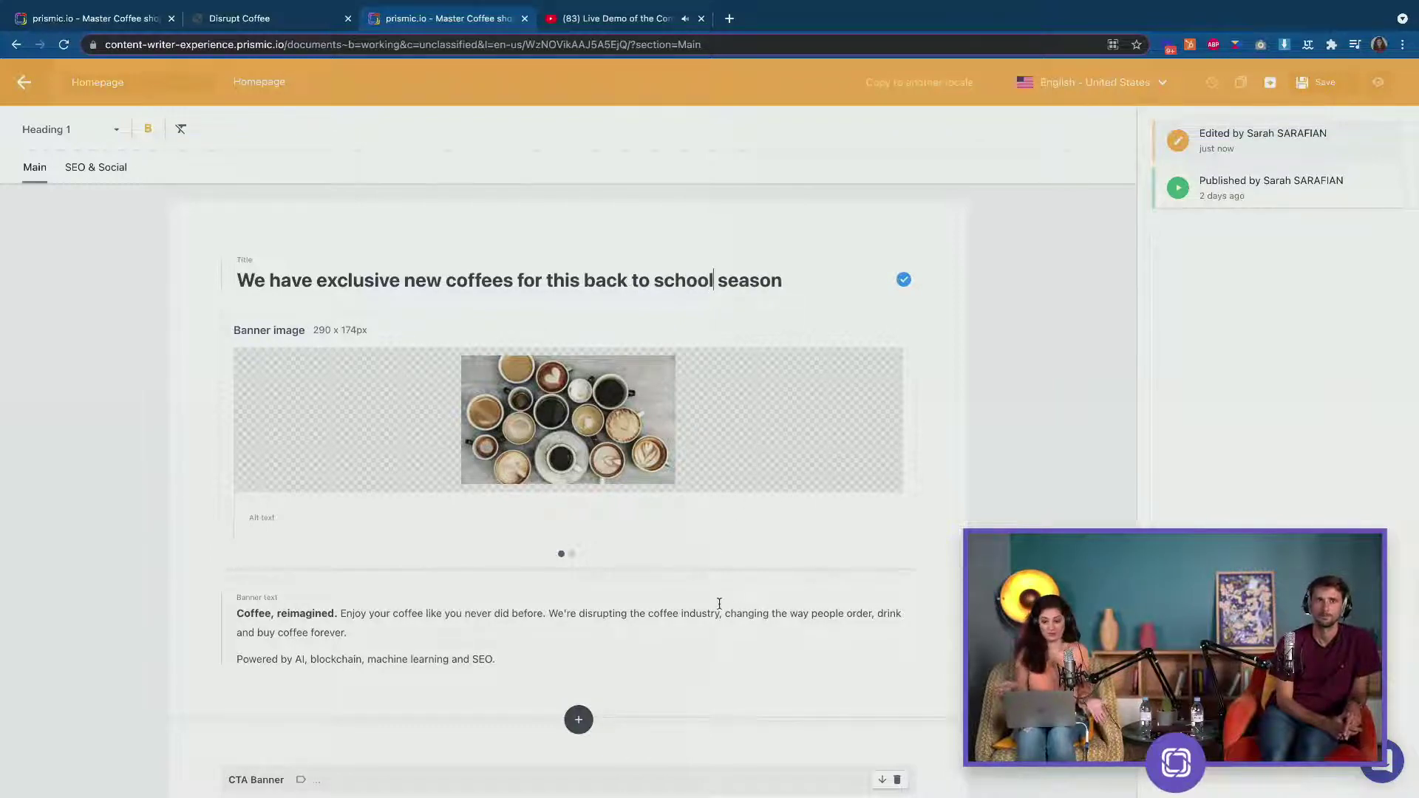
click(1316, 83)
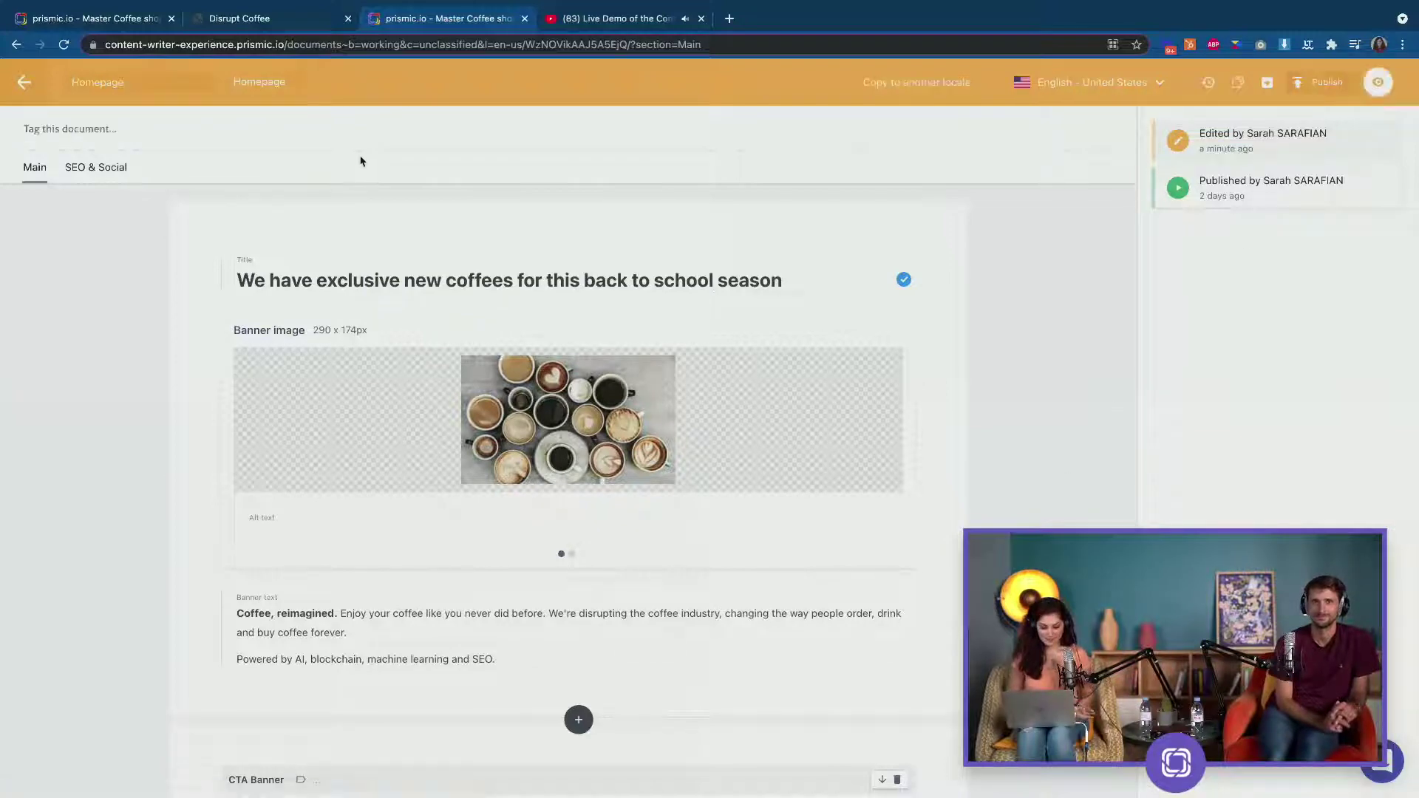
Switch to the Disrupt Coffee preview and check the headline and the call-to-action banner's image.
click(270, 29)
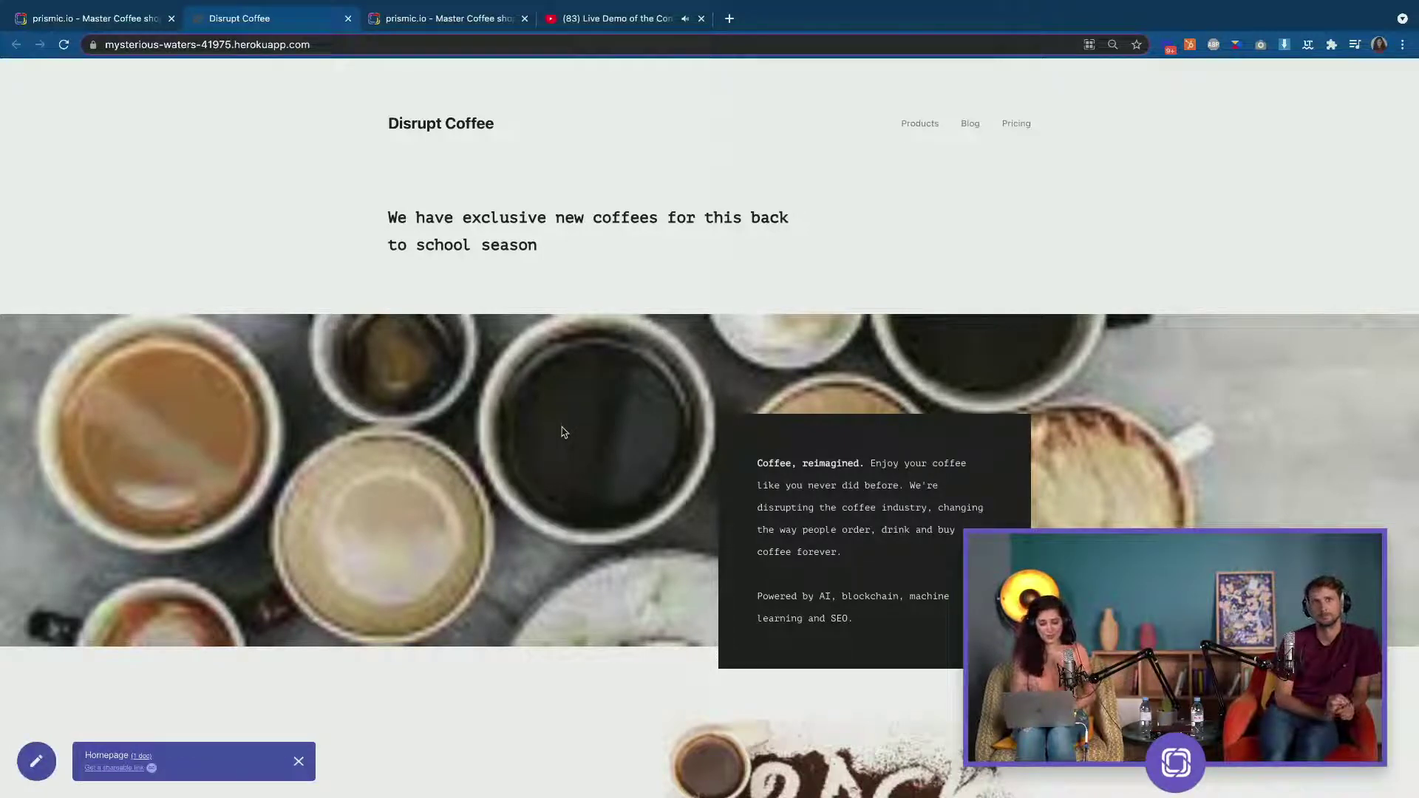
drag(625, 303, 357, 218)
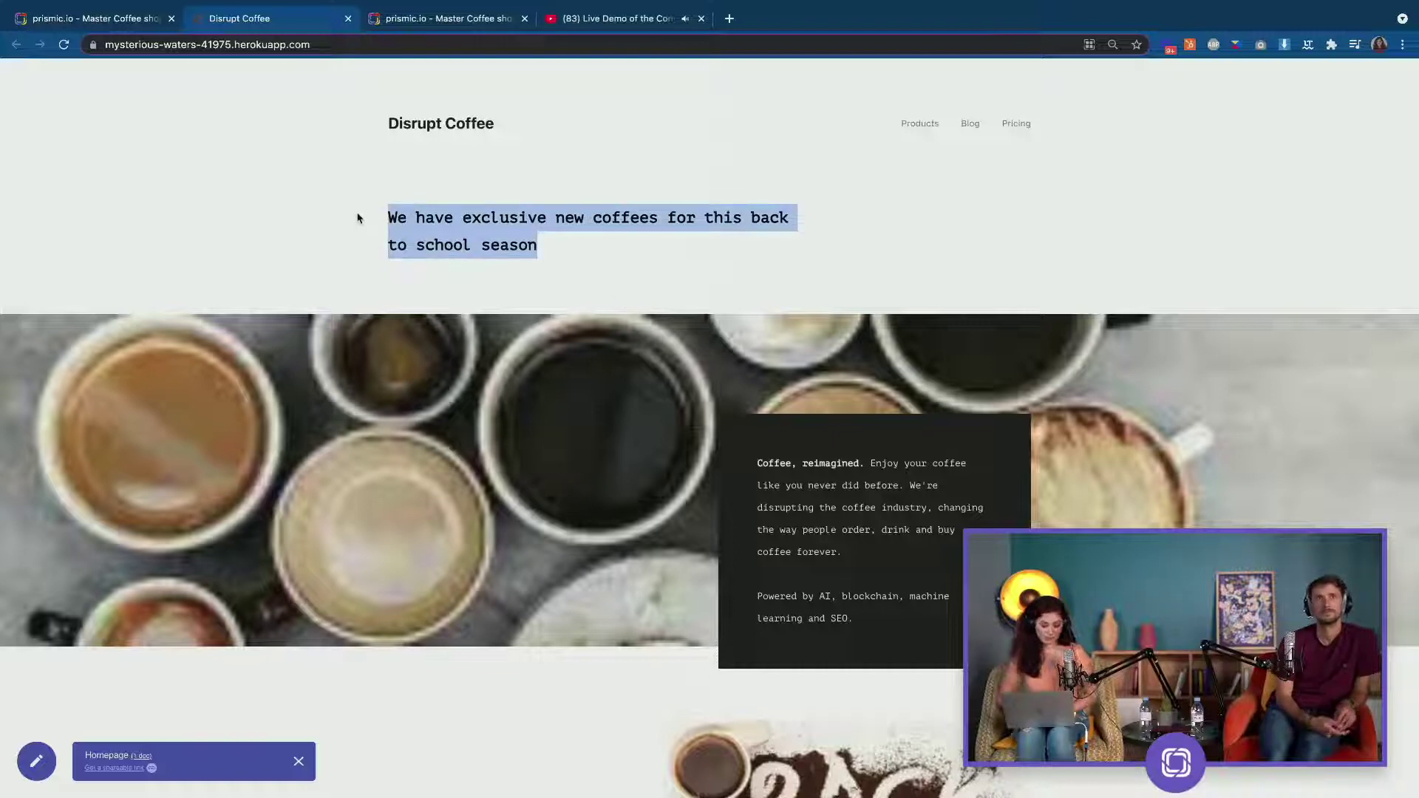
scroll(399, 266, down, 5)
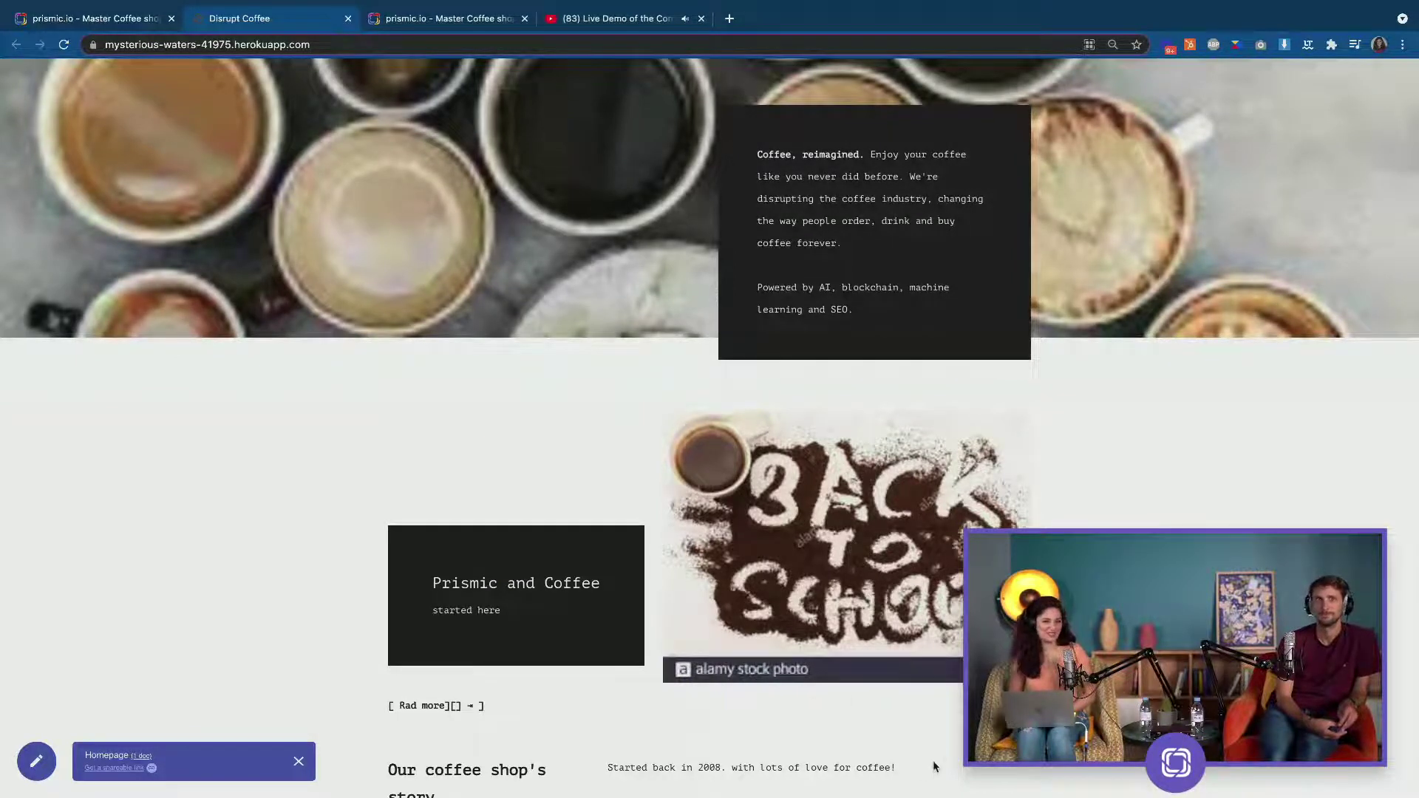
Check the call-to-action banner, coffee shop story and promotions section further down the homepage preview.
scroll(899, 766, down, 1)
scroll(899, 767, down, 1)
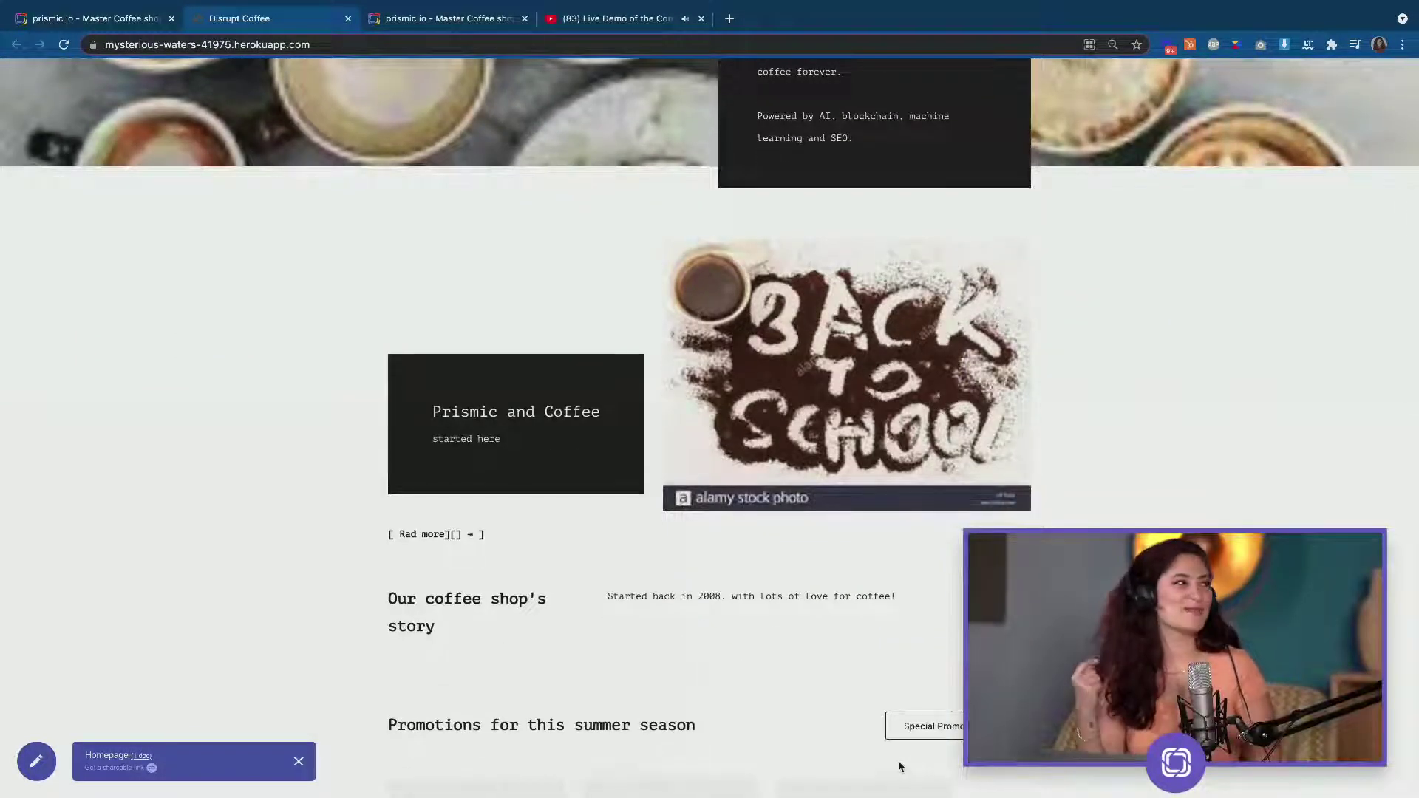
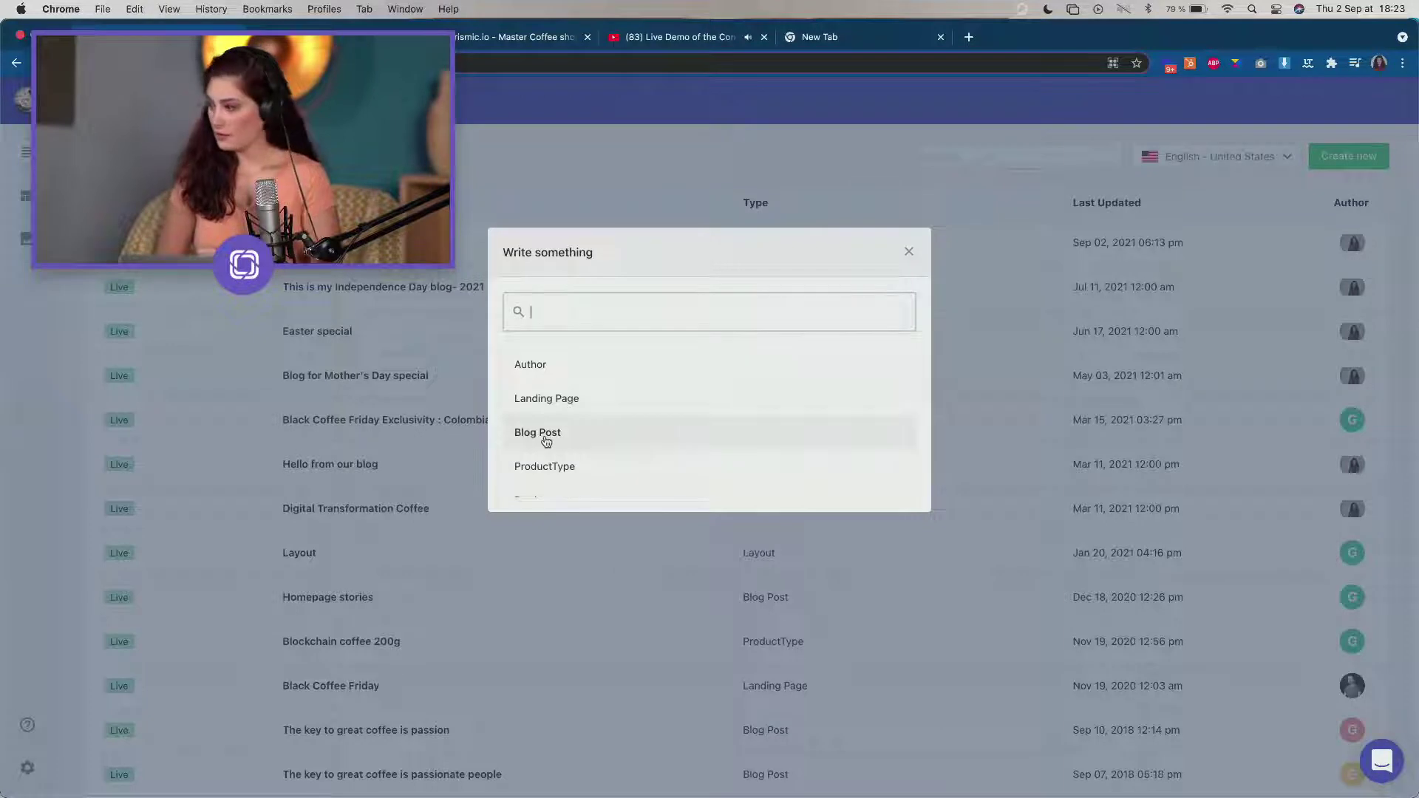
Create a new Blog Post document and look over its fields and the available slices.
click(546, 441)
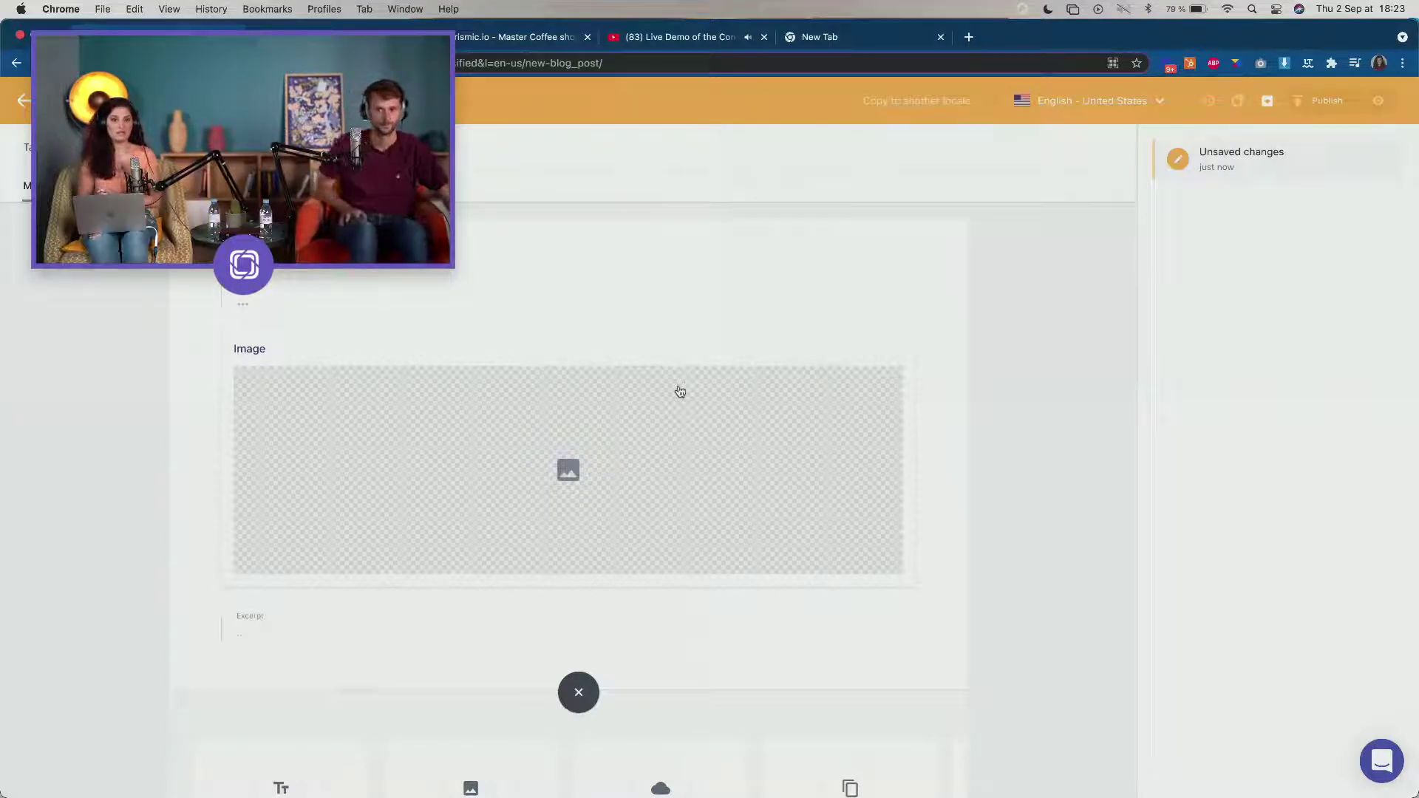
scroll(680, 391, down, 3)
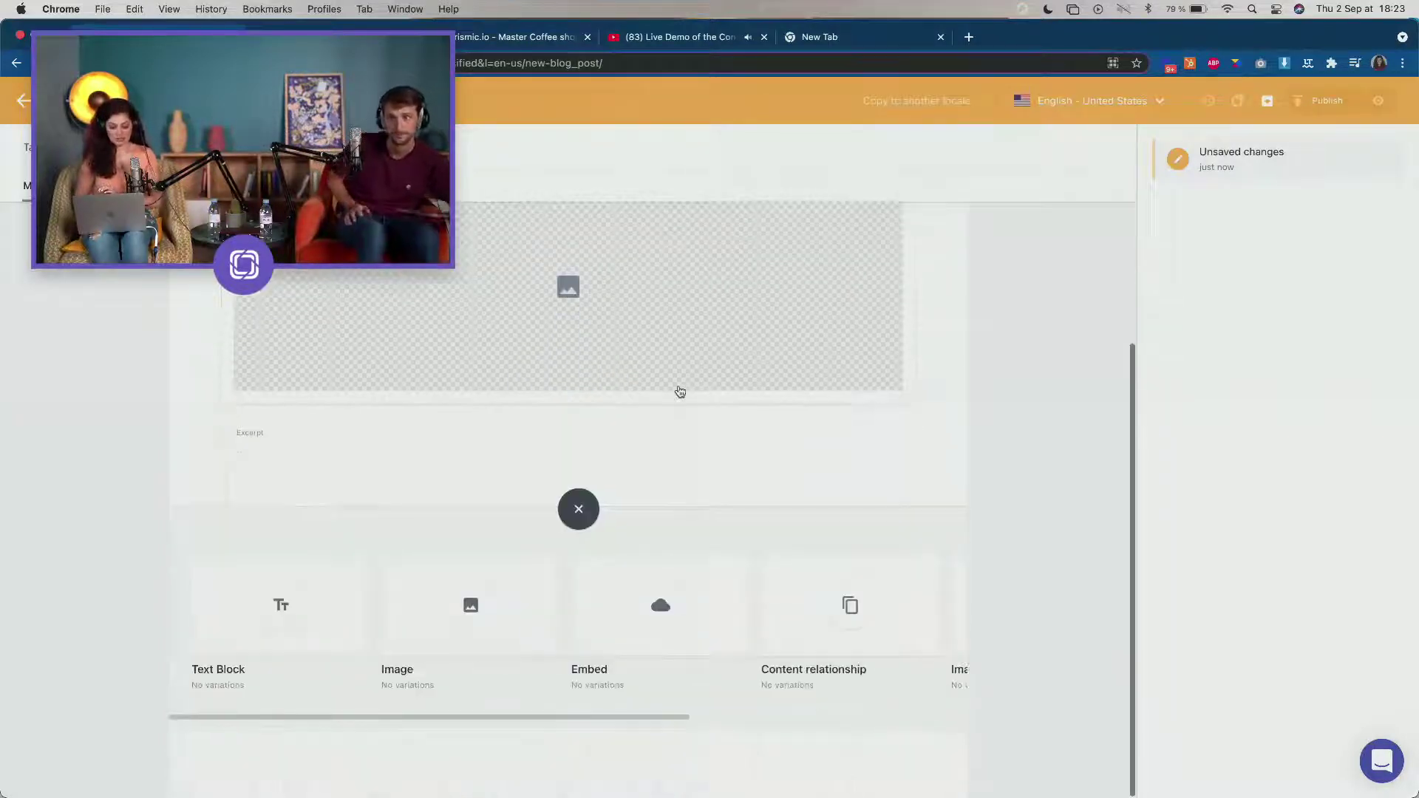
scroll(857, 625, right, 4)
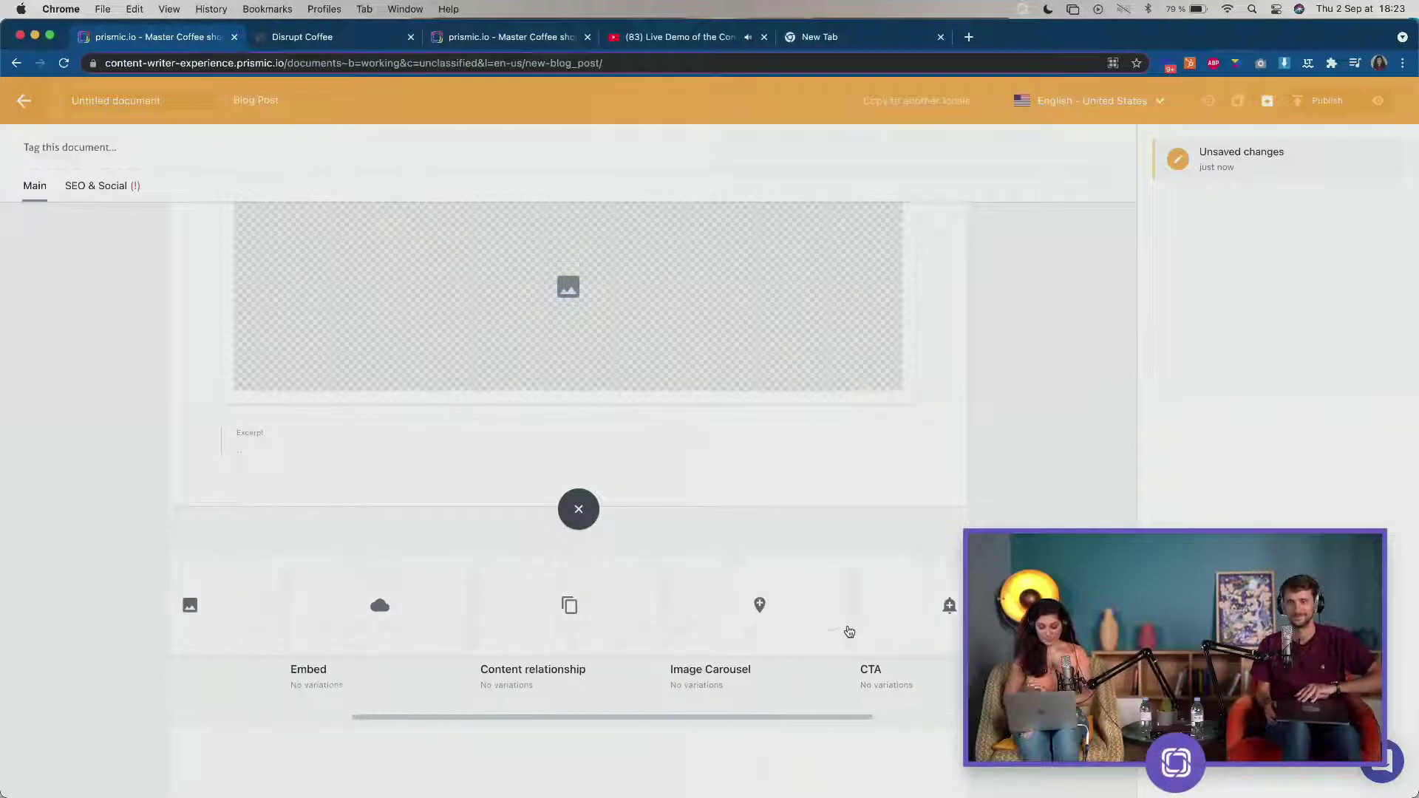
scroll(849, 631, left, 4)
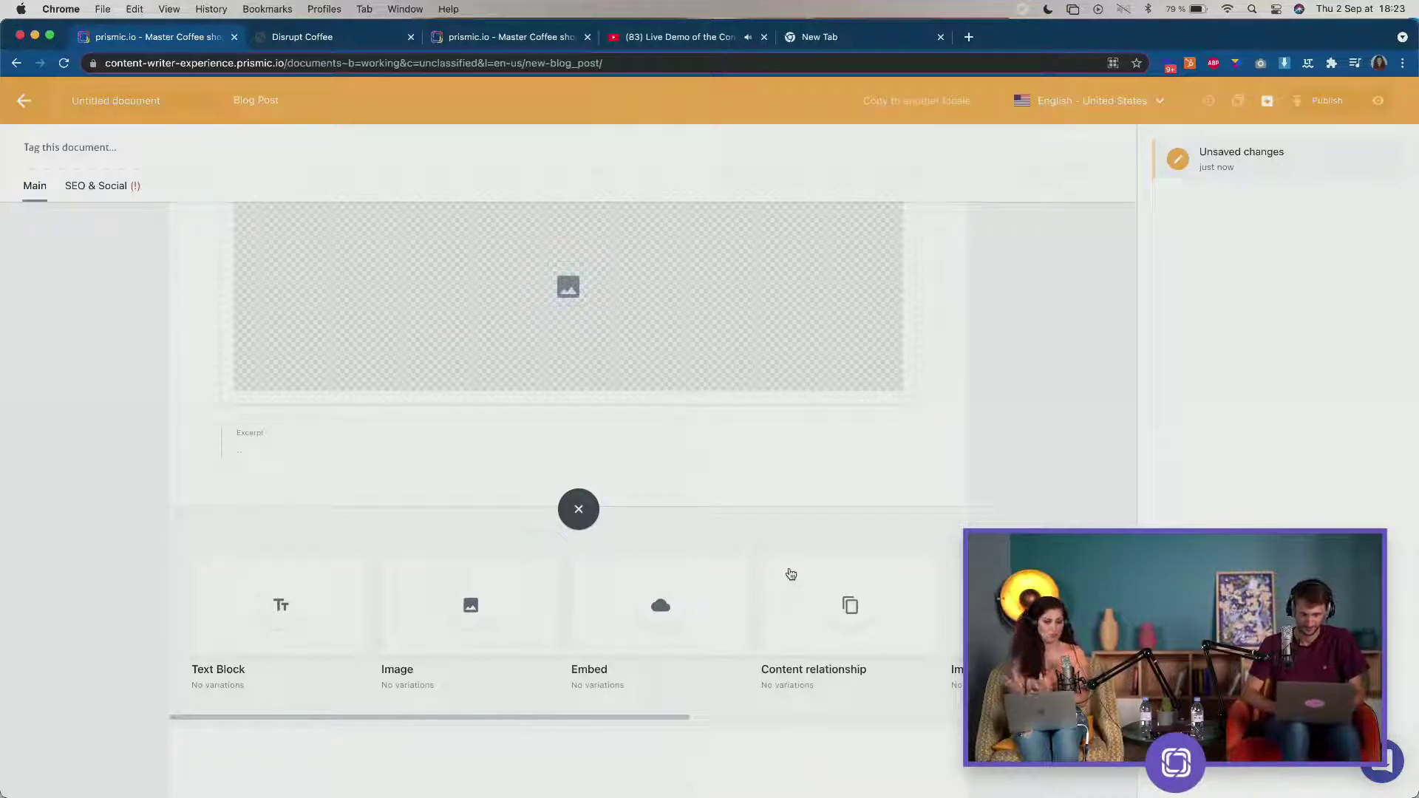
scroll(724, 477, up, 3)
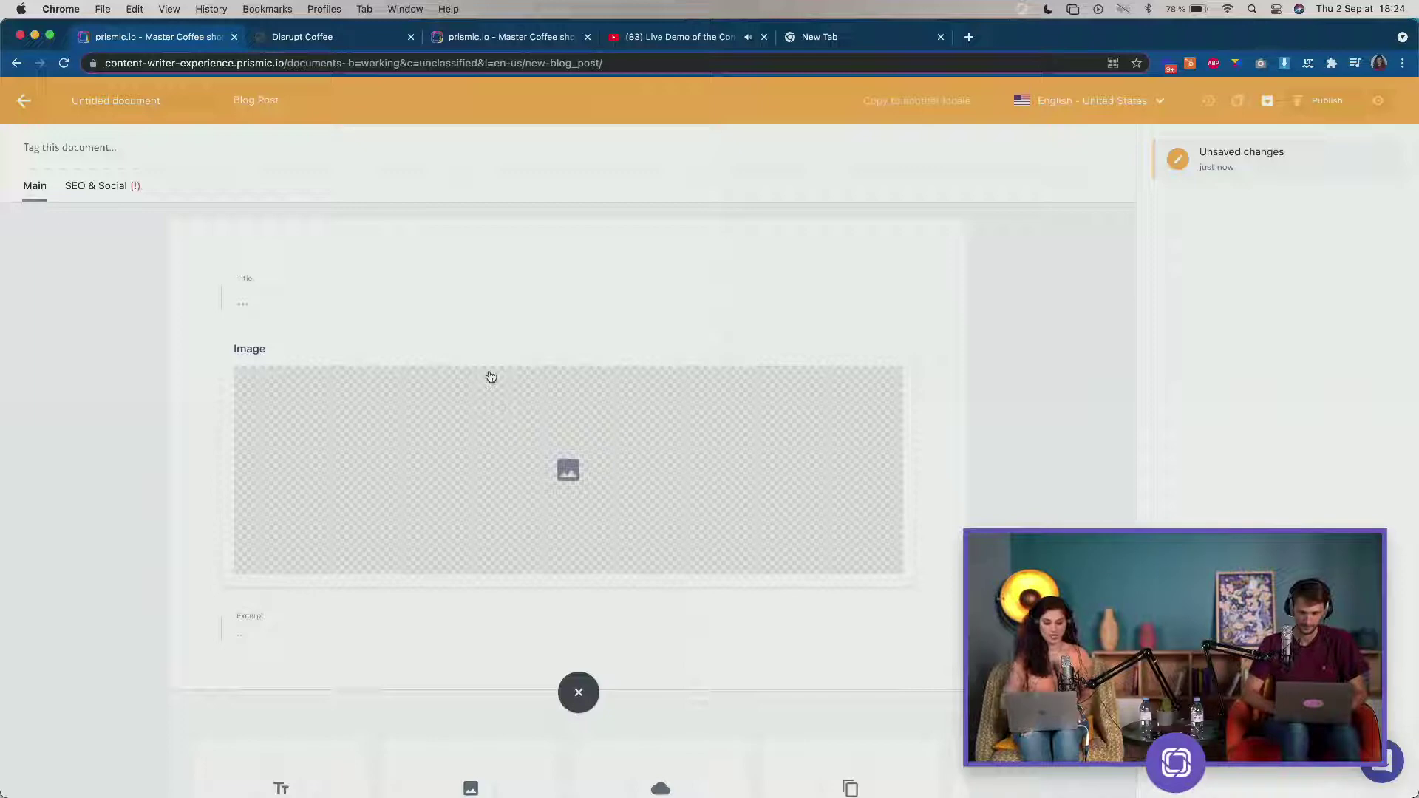
scroll(494, 388, down, 3)
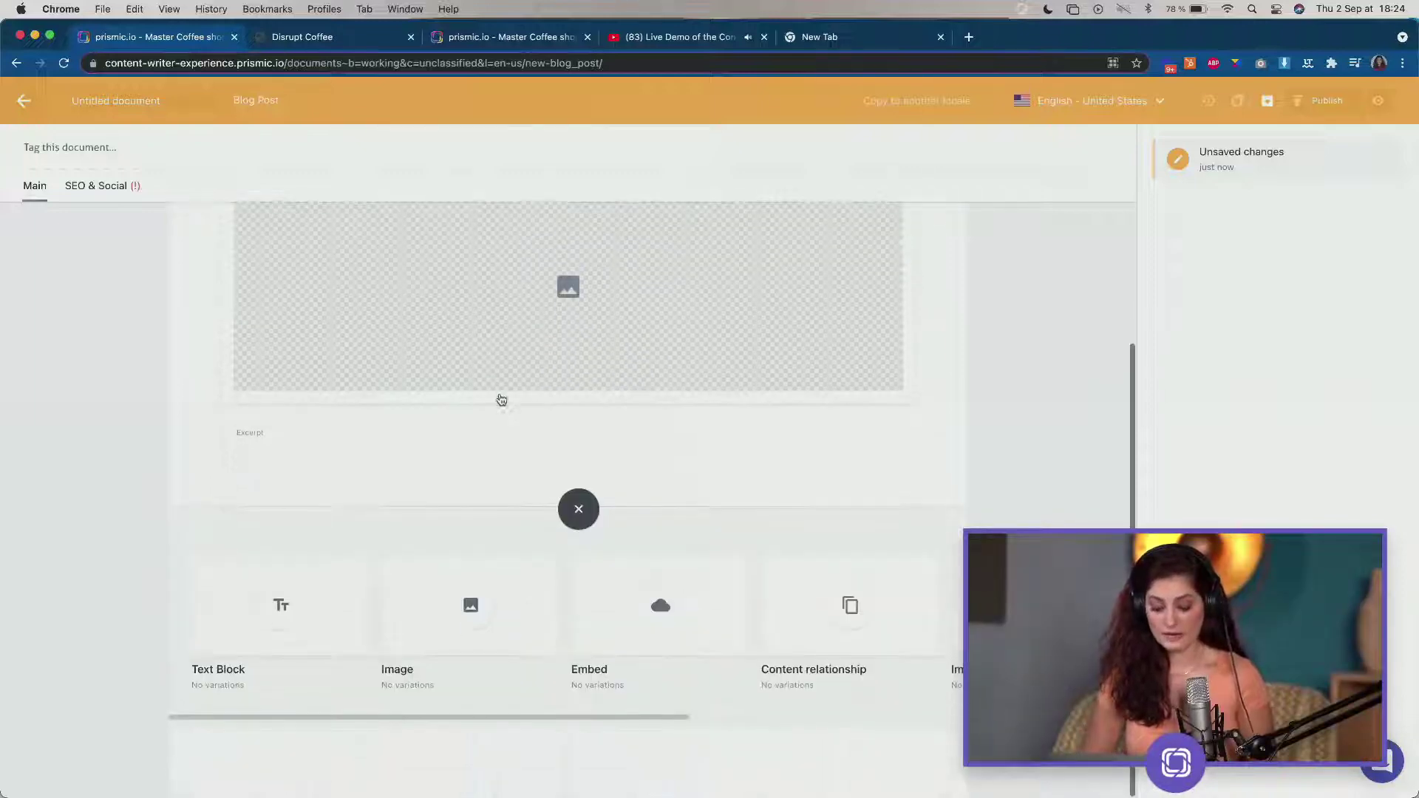
scroll(659, 652, up, 1)
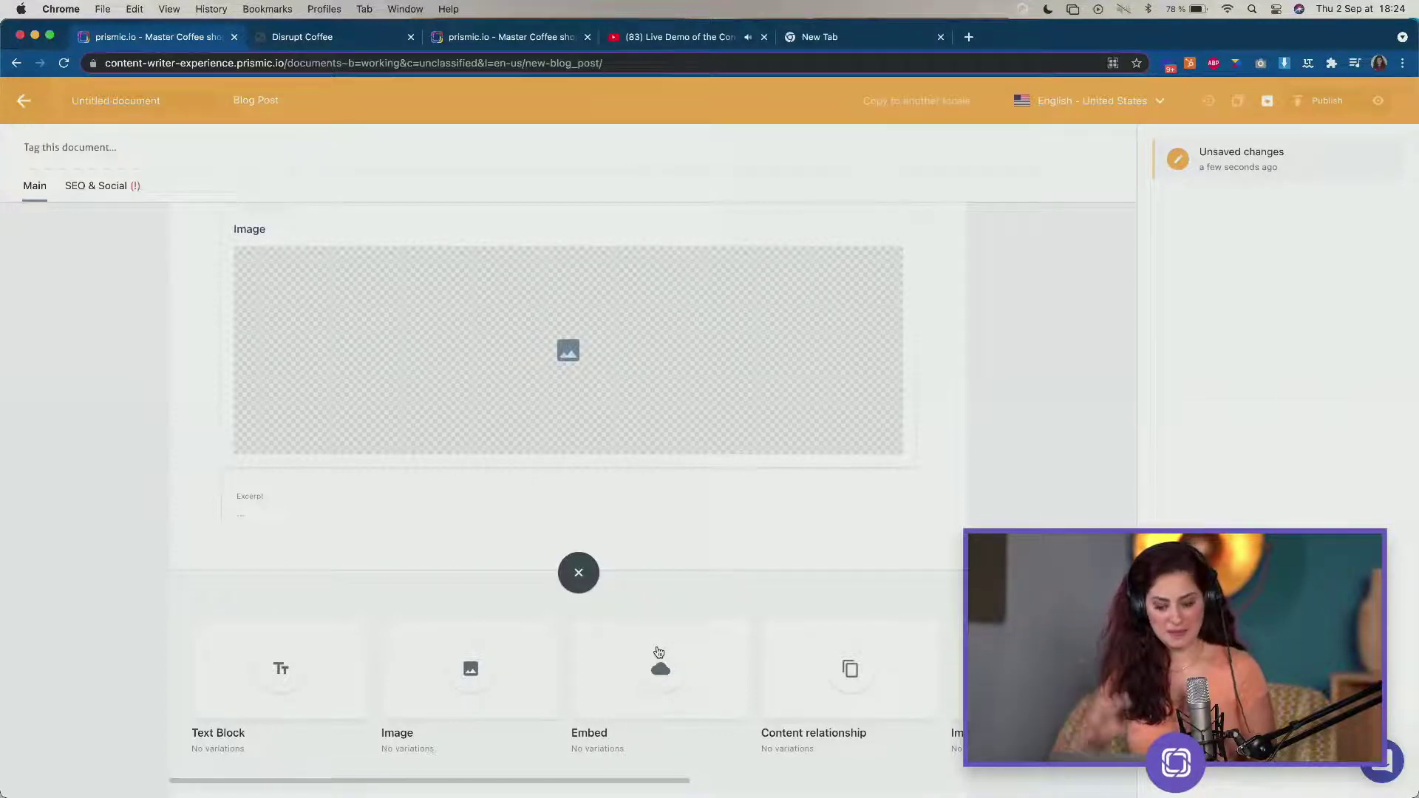
Copy the headline "coffee Basics: Seasonality – When are particular coffees in season?" from the Notes app into the blog post's title.
scroll(623, 422, up, 2)
click(306, 311)
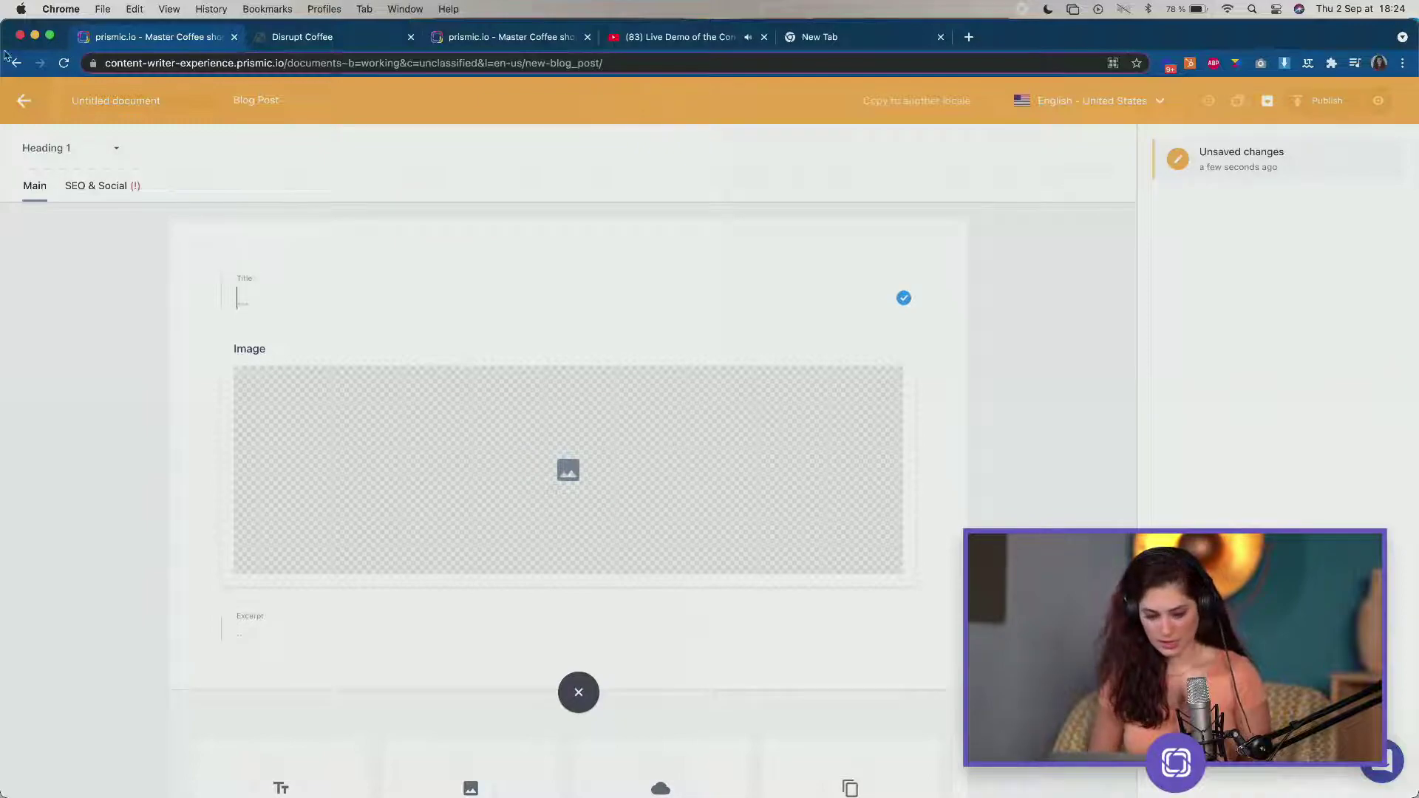
click(50, 35)
key(ctrl+Up)
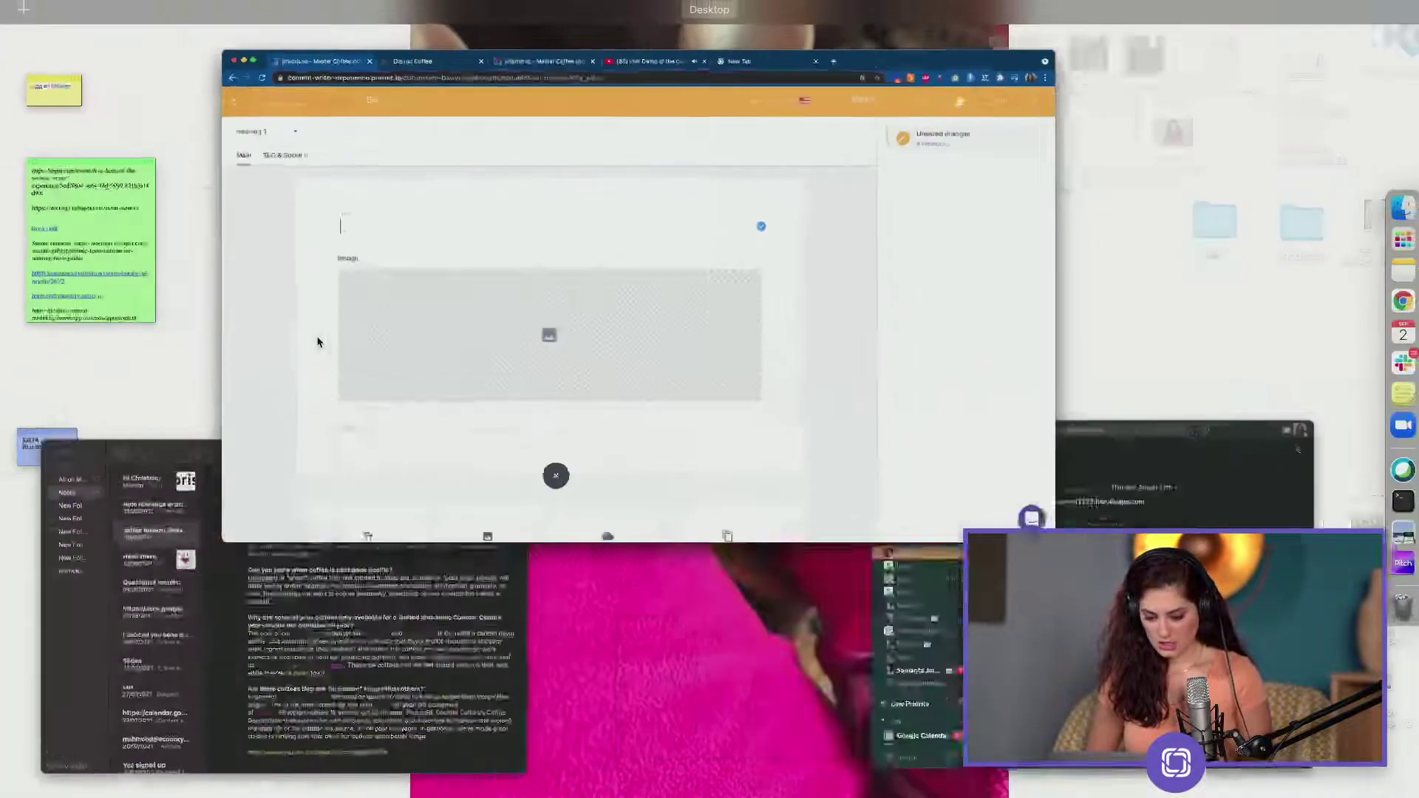
click(203, 605)
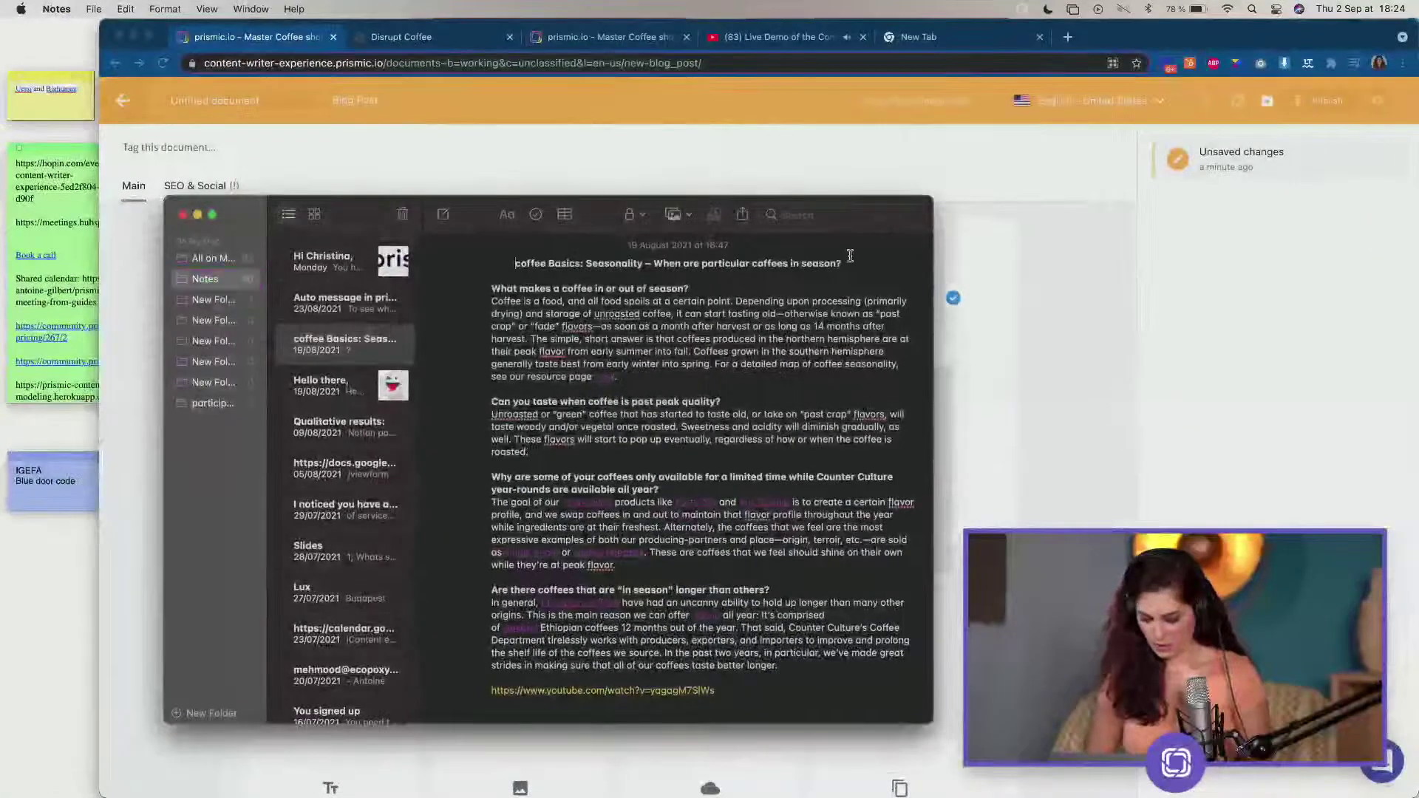
drag(537, 264, 923, 267)
key(super+c)
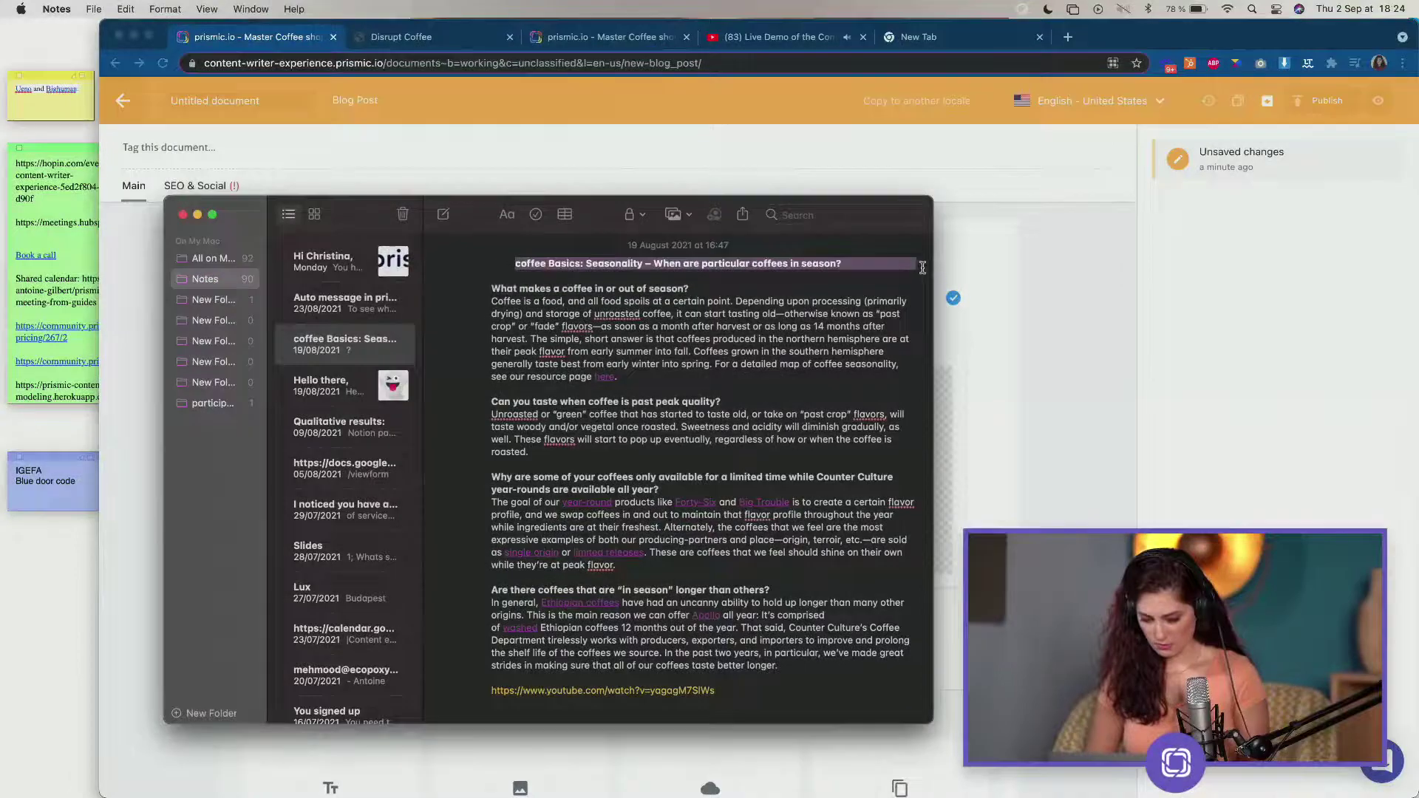
click(1014, 304)
click(374, 310)
key(super+v)
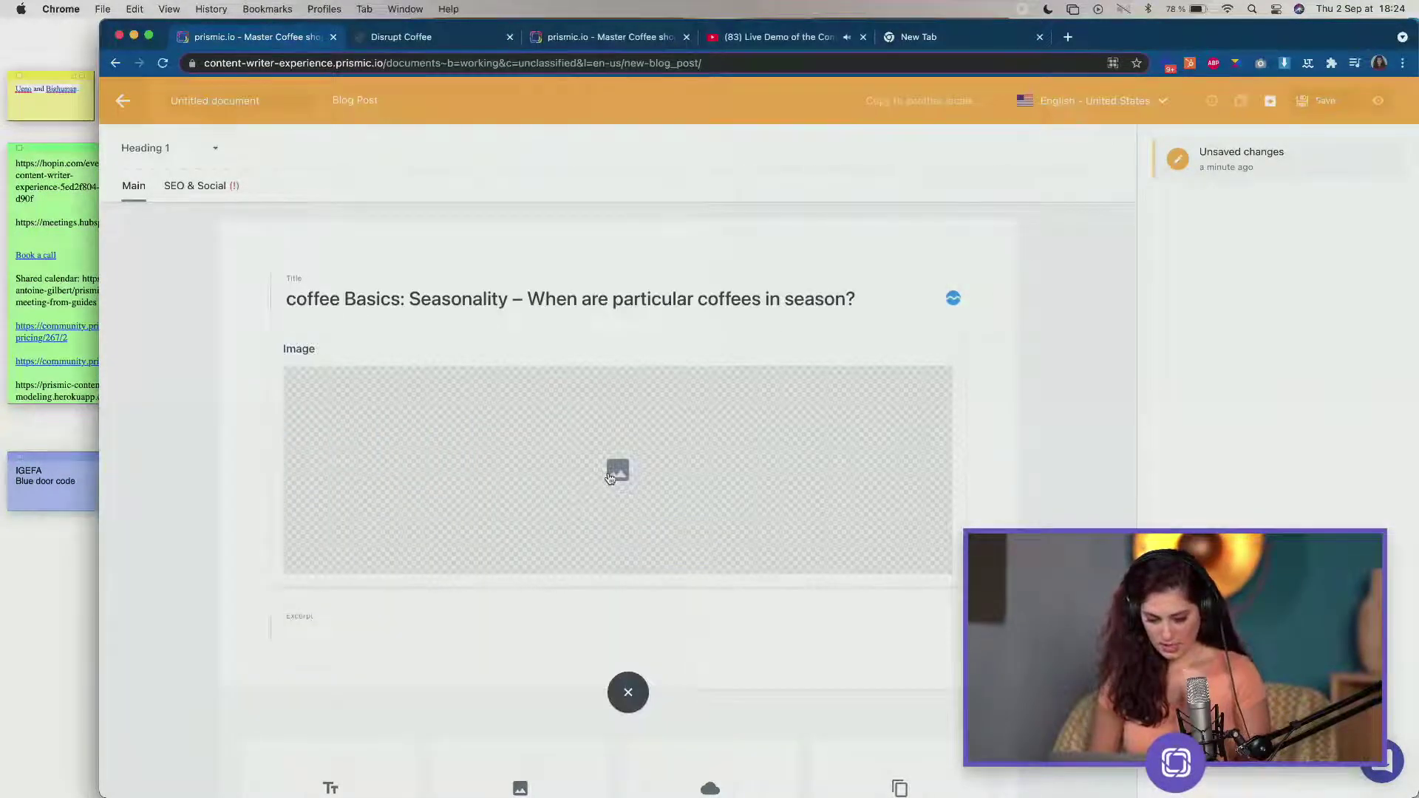
Set the blog post's main image to download.jpeg, the 333 x 151 px coffee cup picture, from the media library.
click(609, 477)
scroll(702, 543, down, 3)
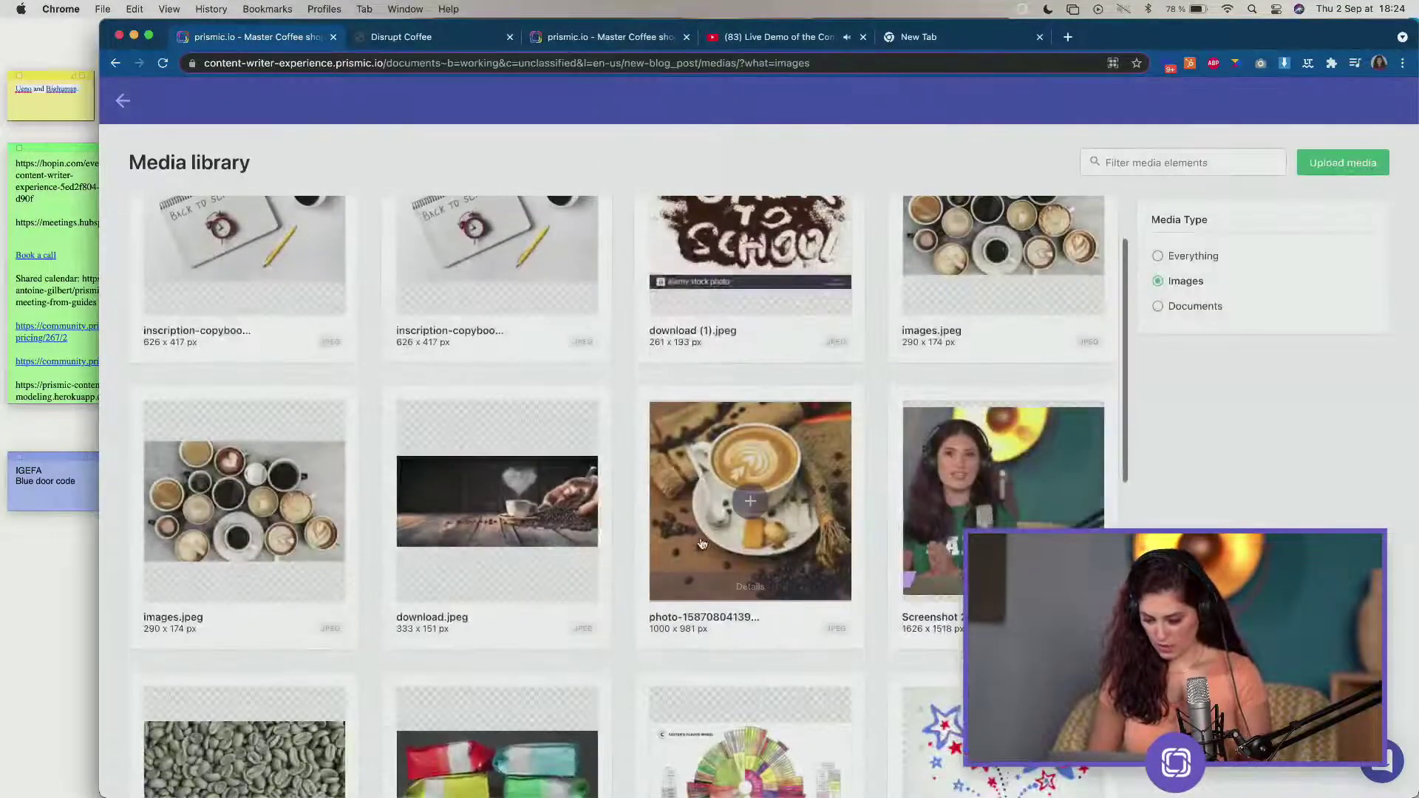
click(491, 516)
Add a Text Block slice below the excerpt and start editing its text.
scroll(490, 516, down, 2)
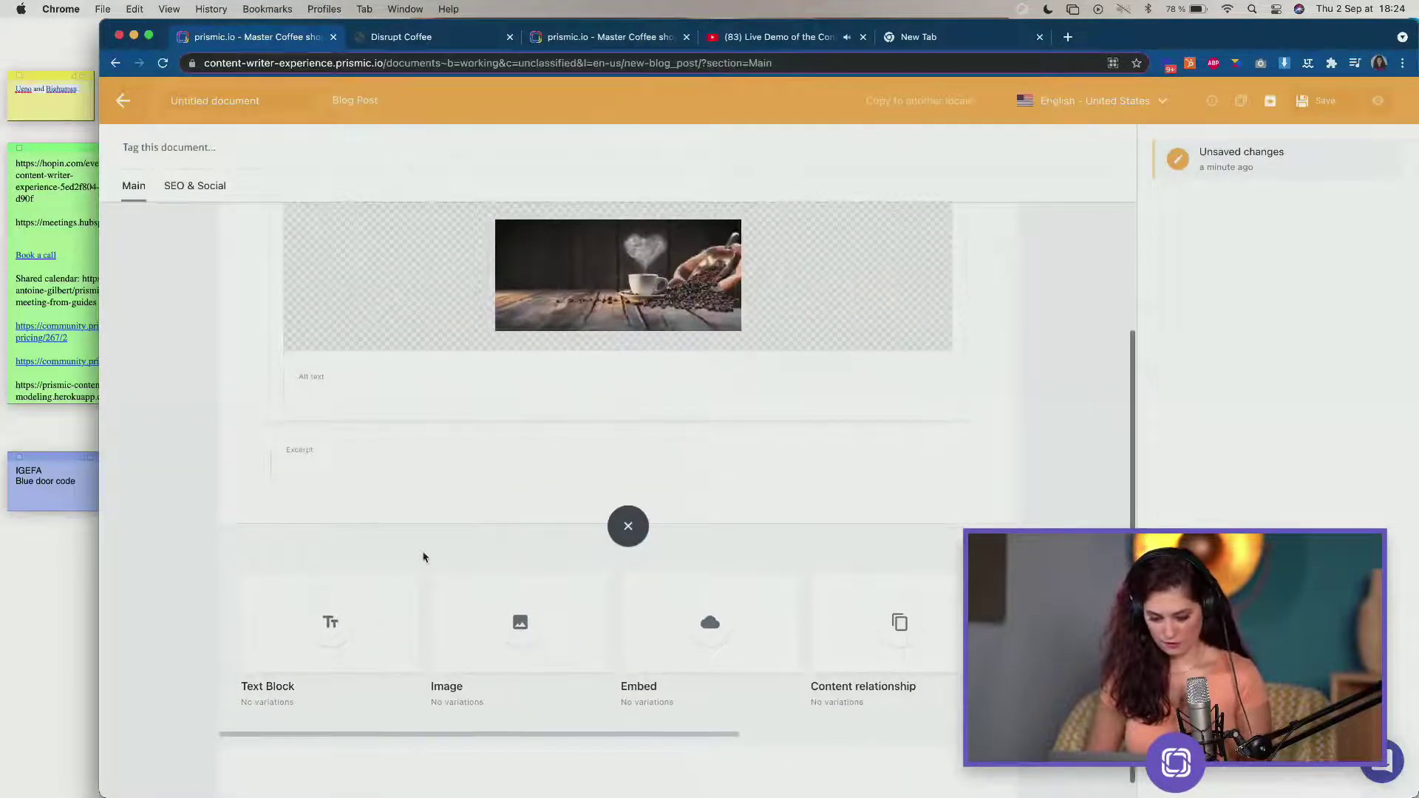
scroll(384, 583, down, 1)
click(344, 604)
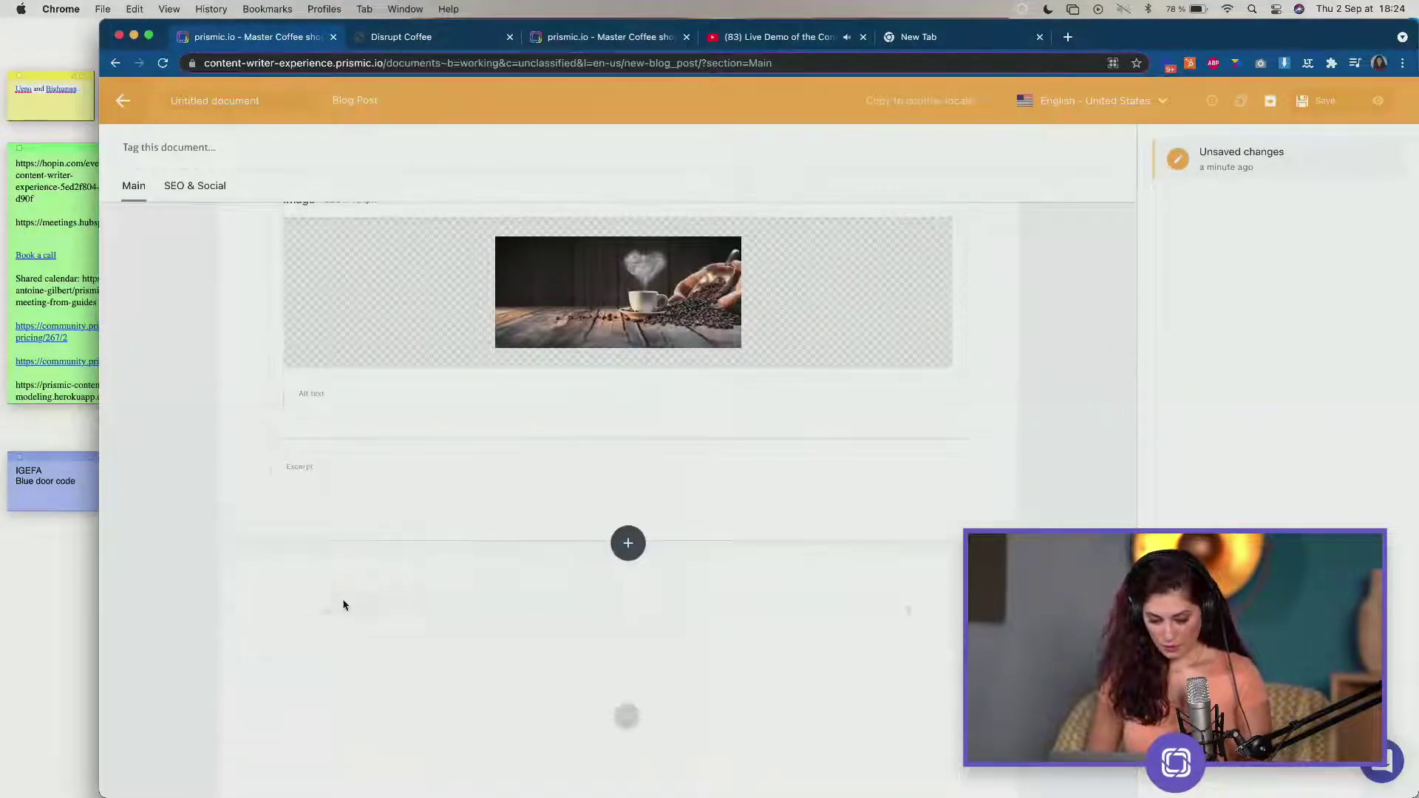
click(393, 664)
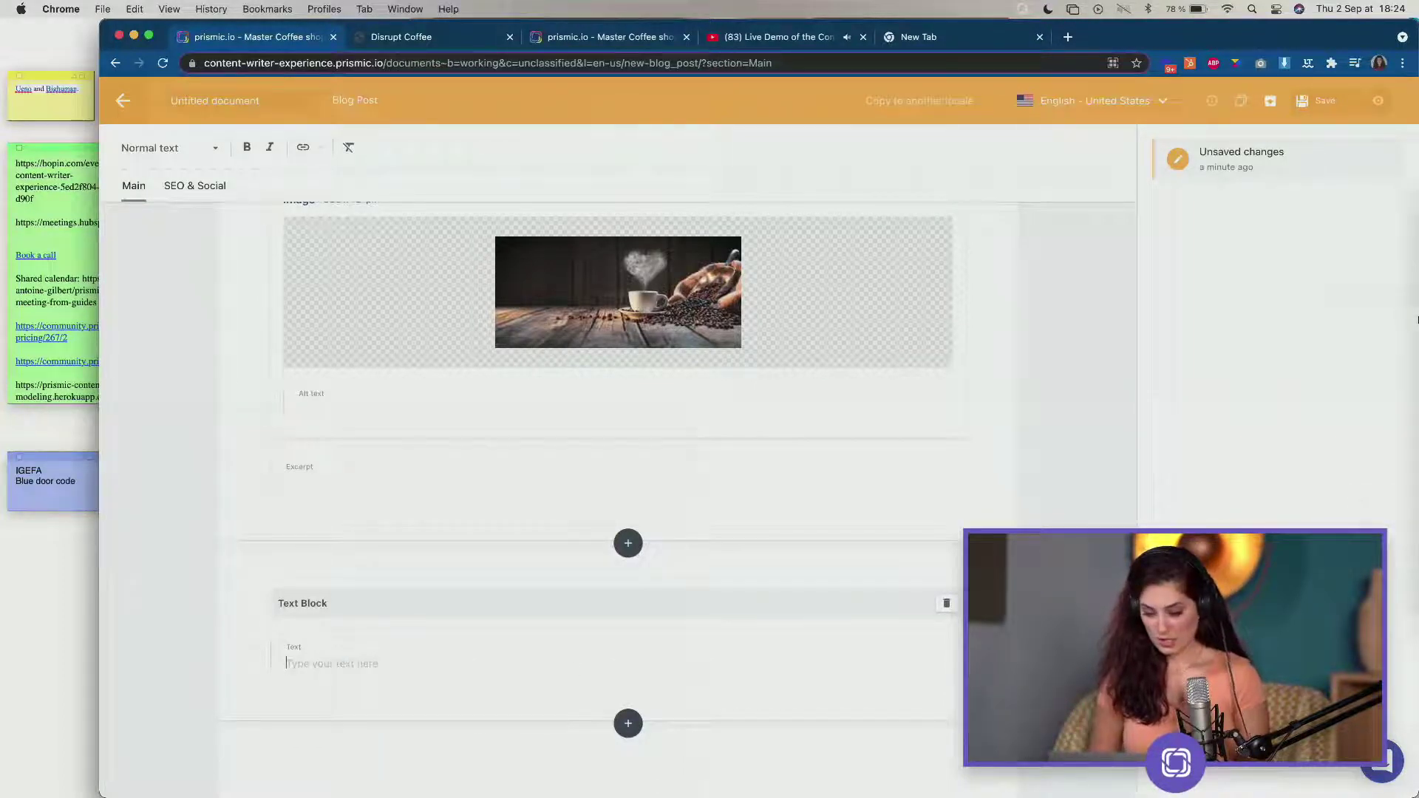
Fill the text block with the note's text from "Coffee is a food" through the section "Can you taste when coffee is past peak quality?".
click(1392, 253)
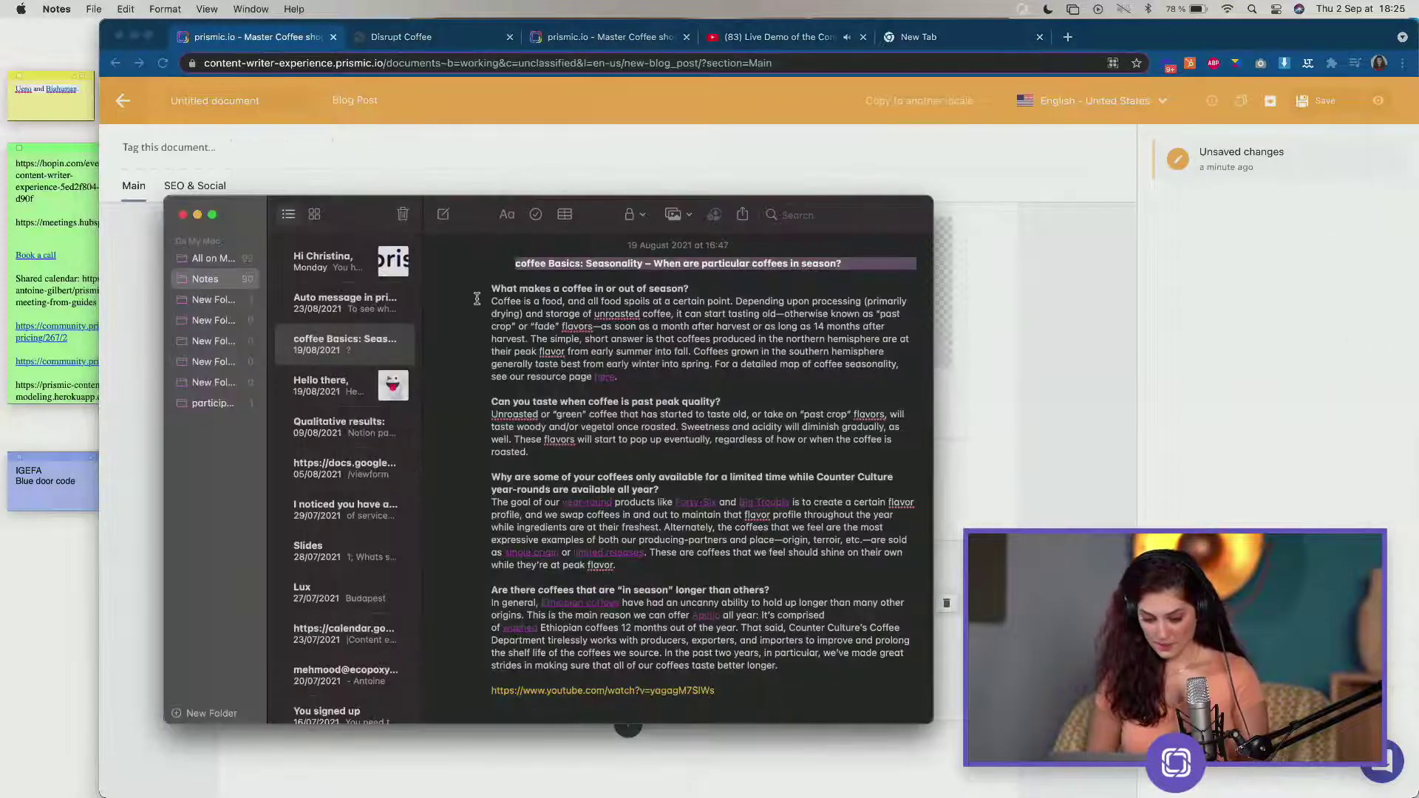
drag(489, 299, 717, 447)
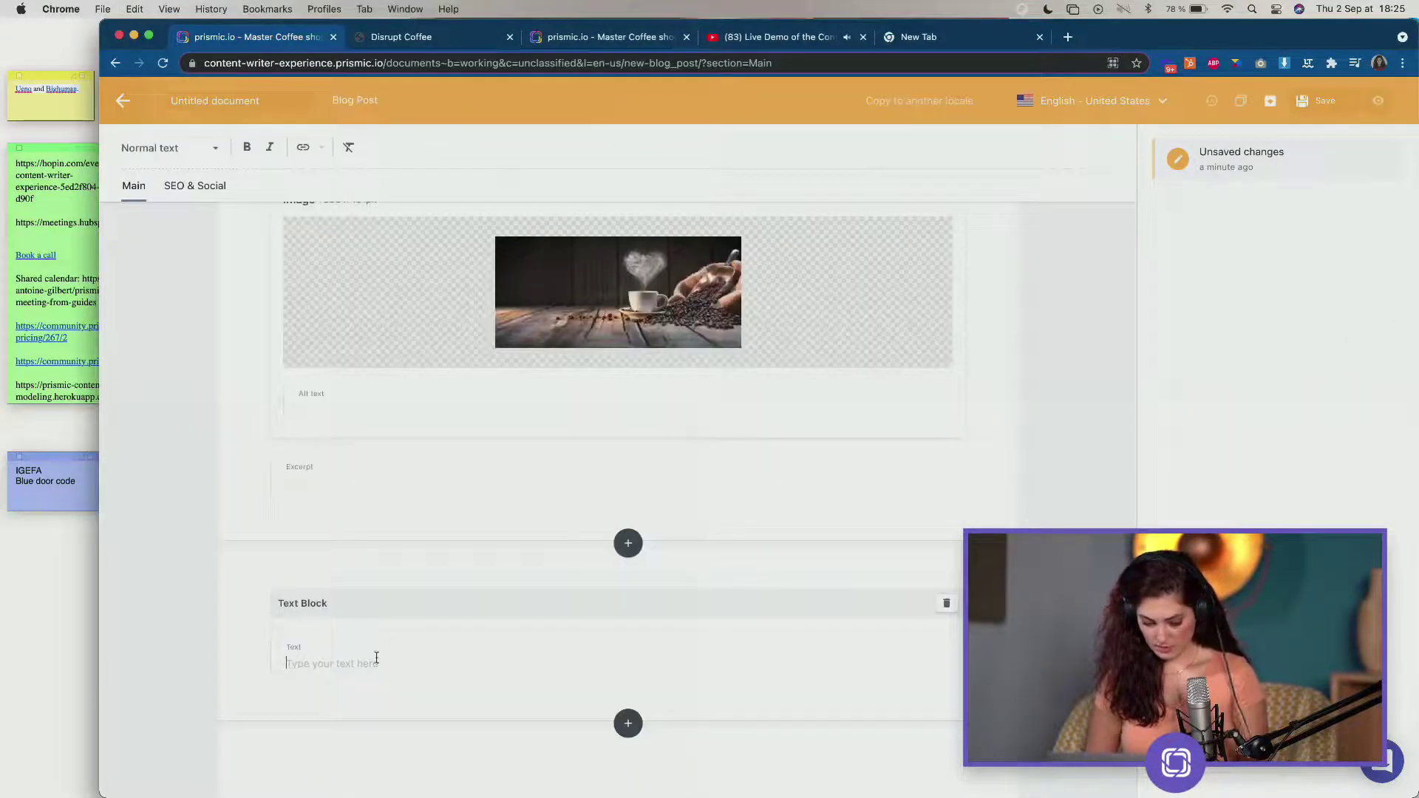
text(Coffee is a food, and all food spoils at a certain point. Depending upon processing (primarily drying) and storage of unroasted coffee, it can start tasting old—otherwise known as "past crop" or "fade" flavors—as soon as a month after harvest or as long as 14 months after harvest. The simple, short answer is that coffees produced in the northern hemisphere are at their peak flavor from early summer into fall. Coffees grown in the southern hemisphere generally taste best from early winter into spring. For a detailed map of coffee seasonality, see our resource page here.  Can you taste when coffee is past peak quality? Unroasted or "green" coffee that has started to taste old, or take on "past crop" flavors, will taste woody and/or vegetal once roasted. Sweetness and acidity will diminish gradually, as well. These flavors will start to pop up eventually, regardless of how or when the coffee is roasted.)
scroll(322, 550, down, 3)
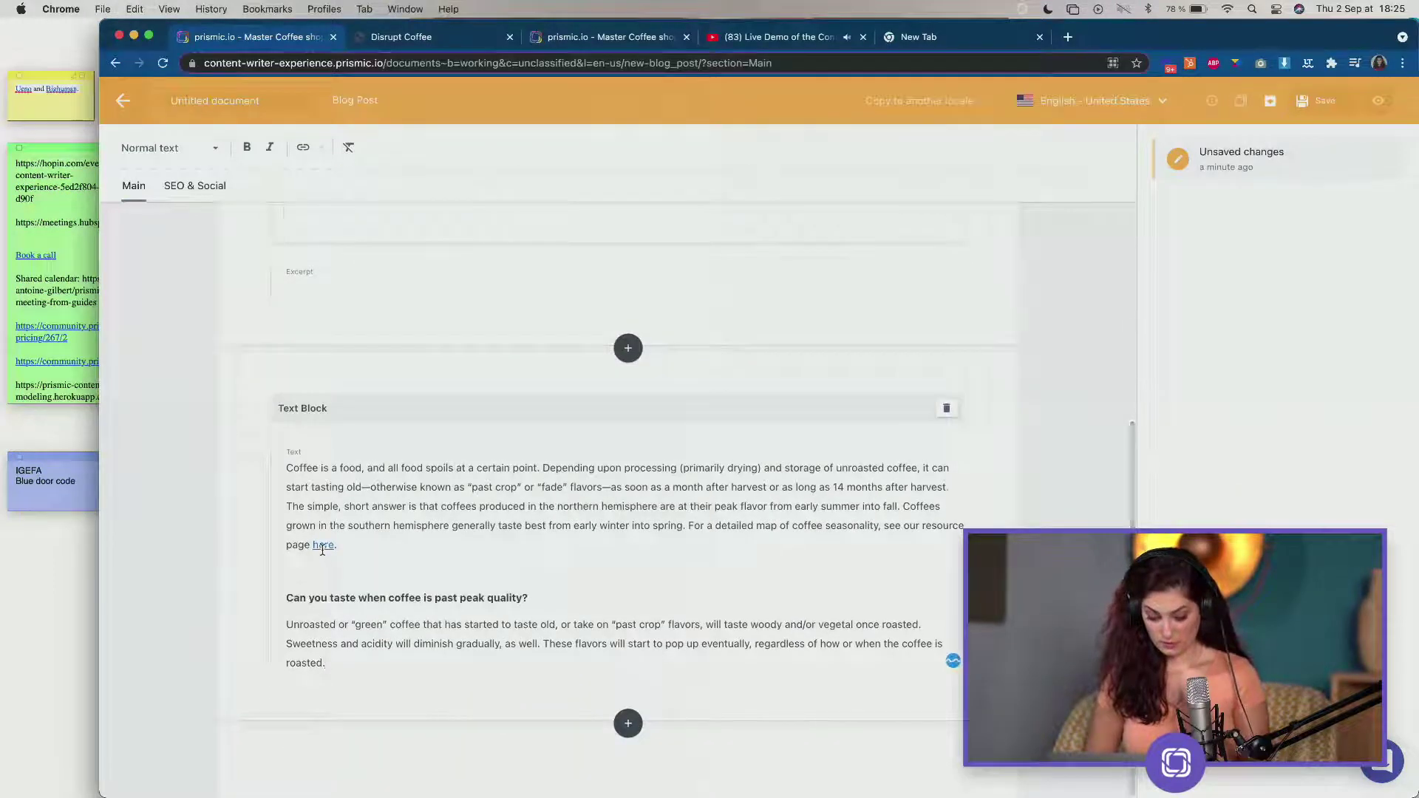
click(364, 559)
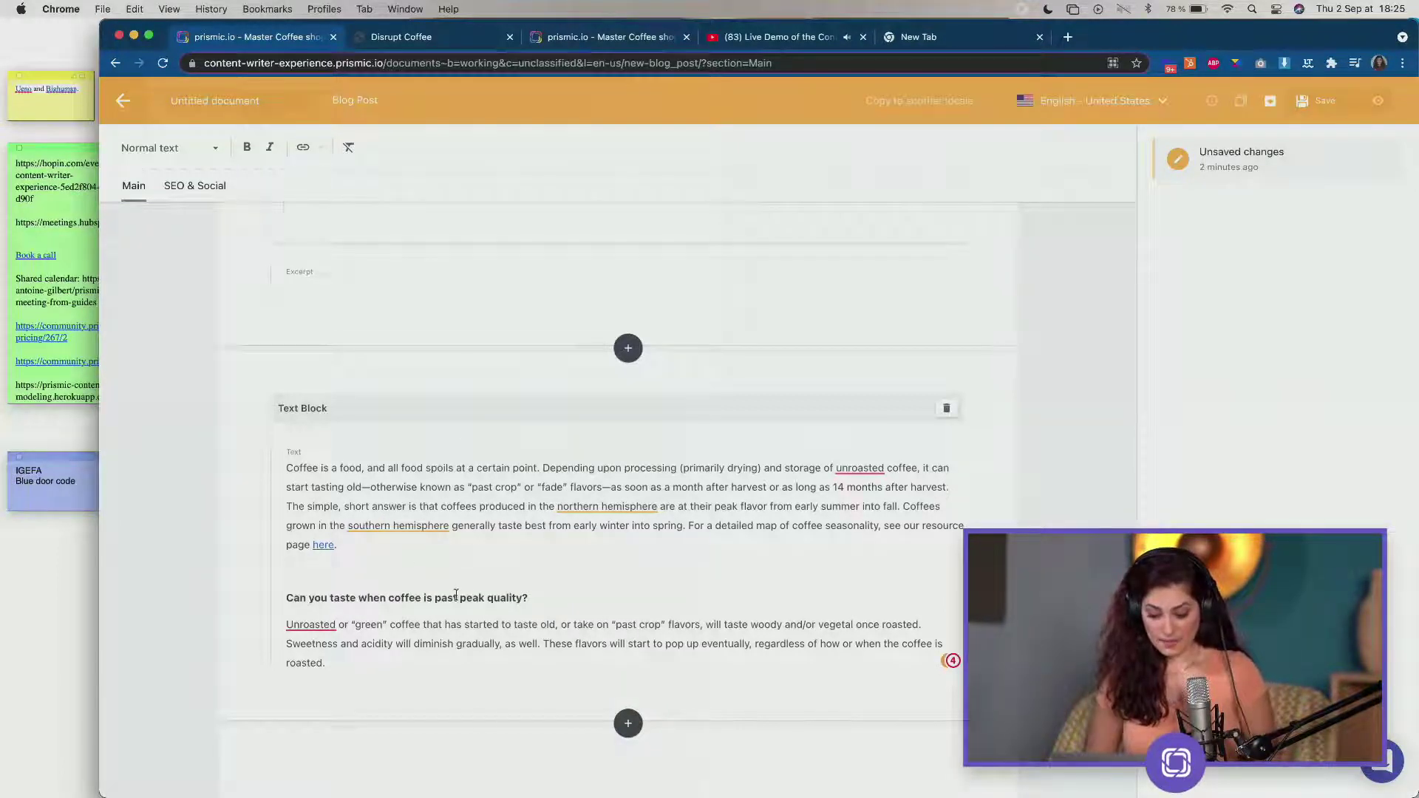
Add an Image slice below the text block and set its picture to Year-round_sides.jpeg from the media library.
click(626, 734)
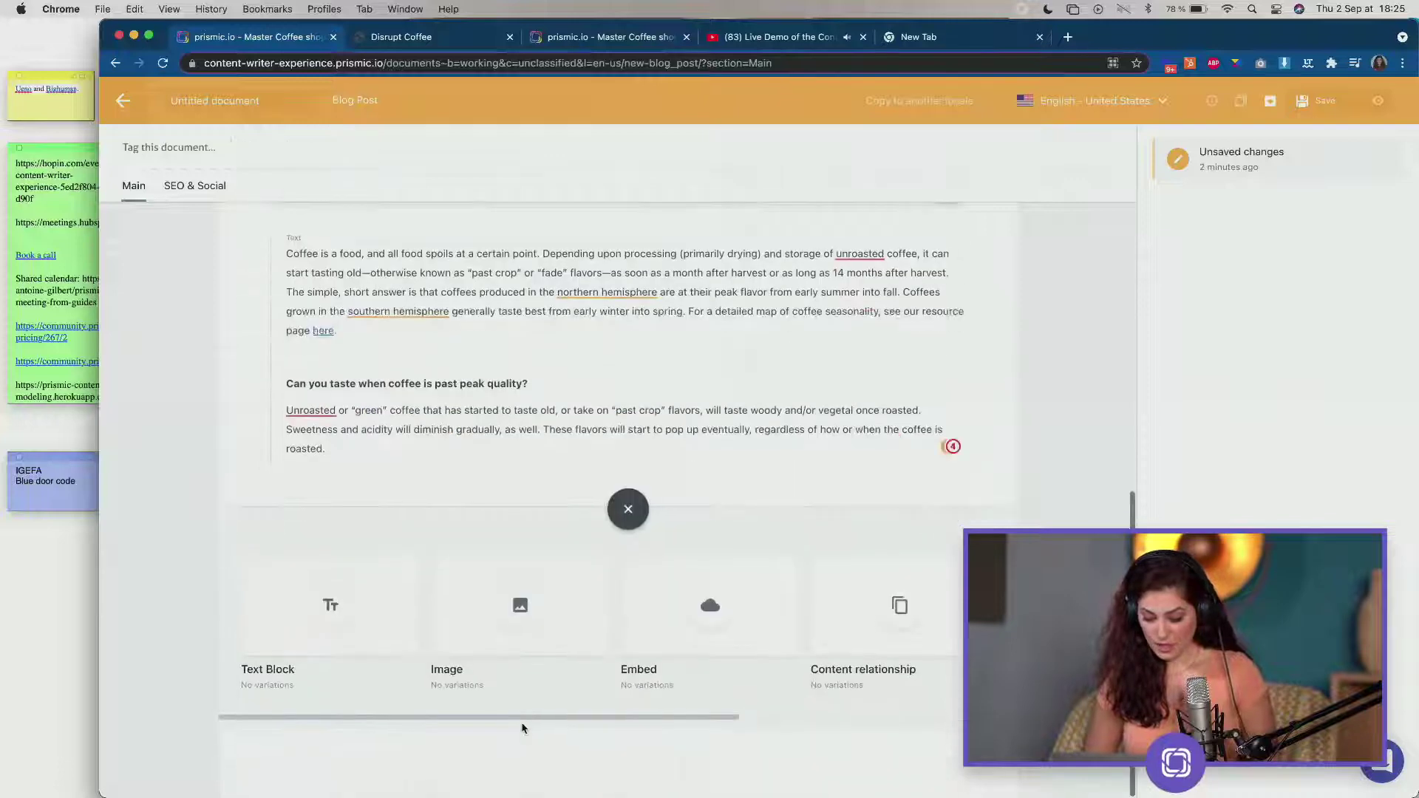
click(510, 608)
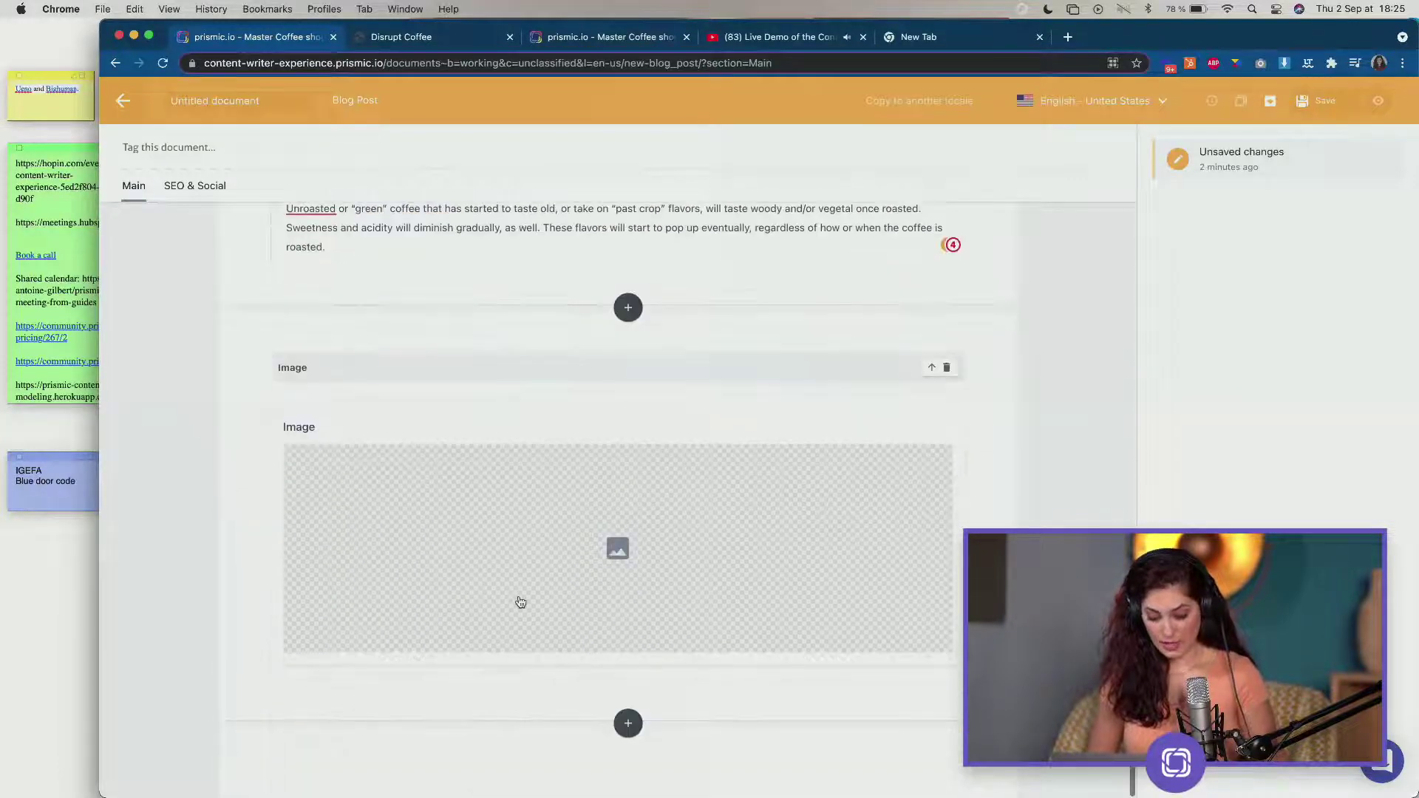
click(583, 594)
scroll(651, 587, down, 5)
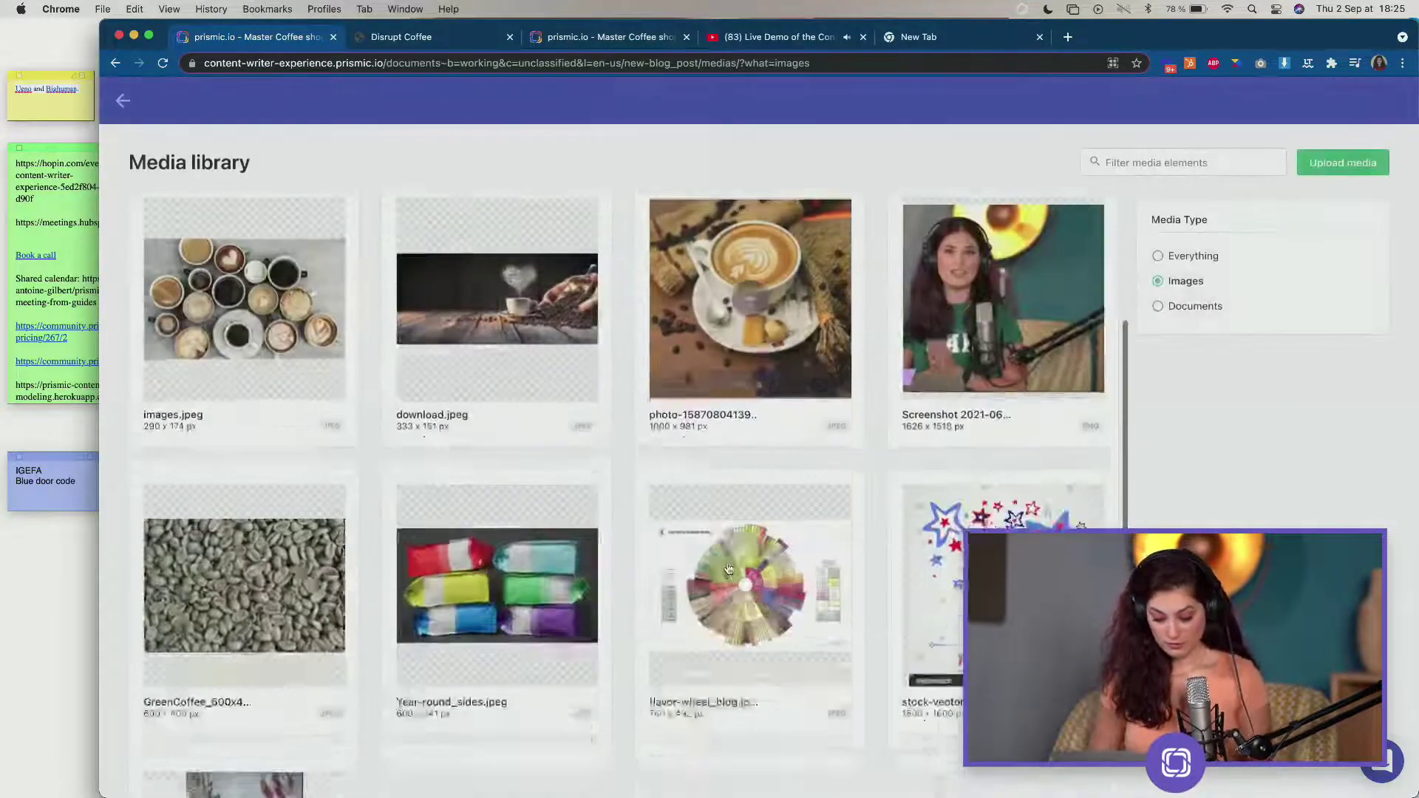
click(521, 613)
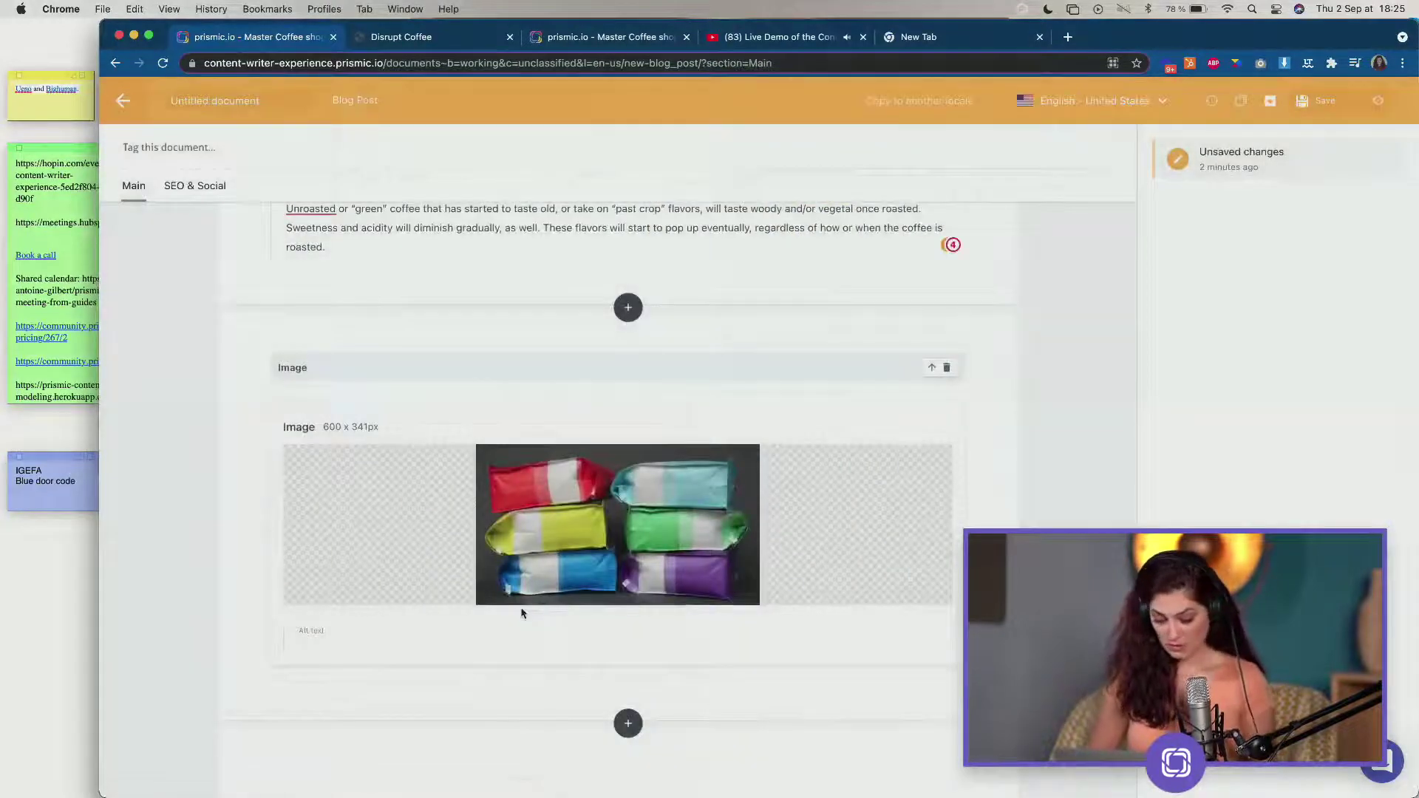
Add a second Text Block below the image and paste in the note's last two sections, about limited-time coffees and coffees "in season" longer.
click(628, 722)
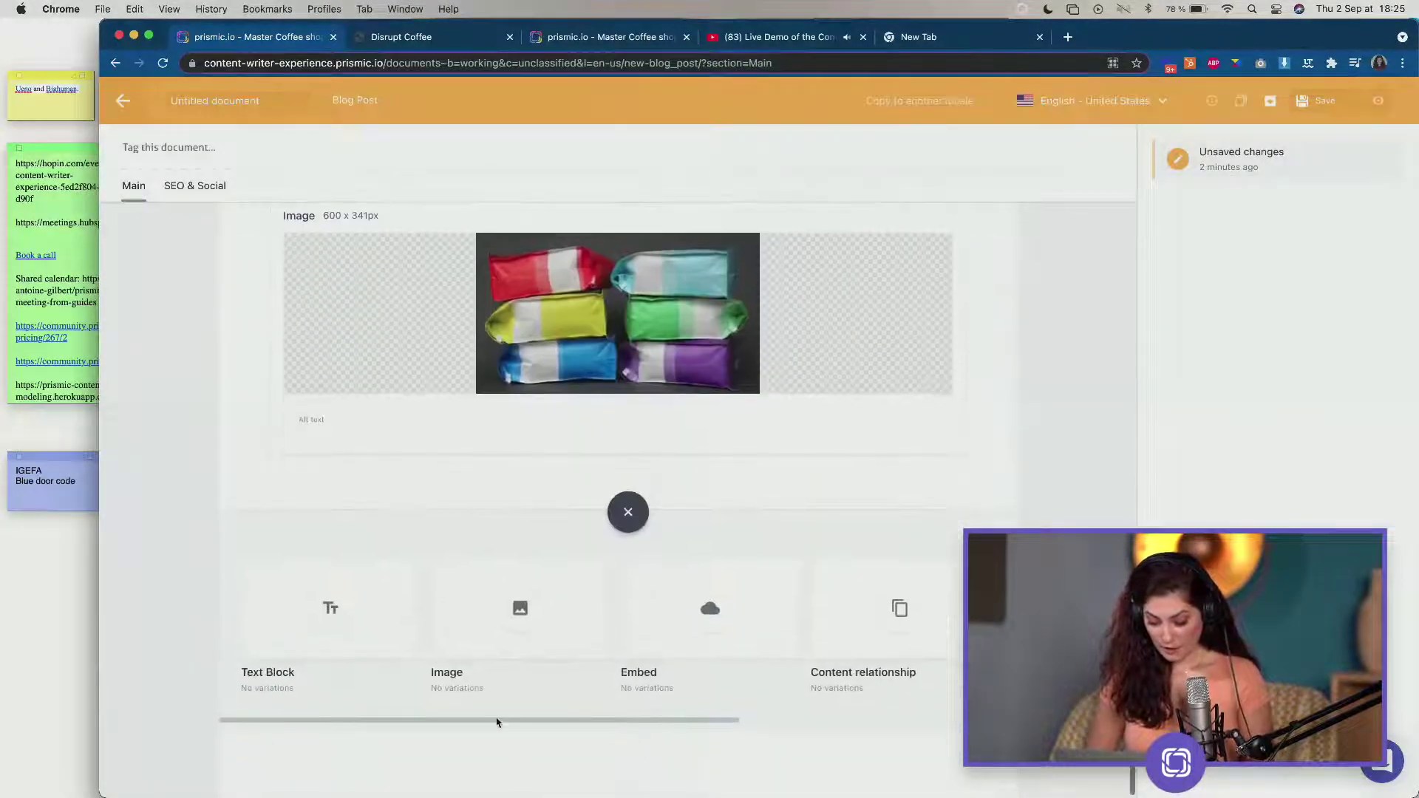
click(331, 611)
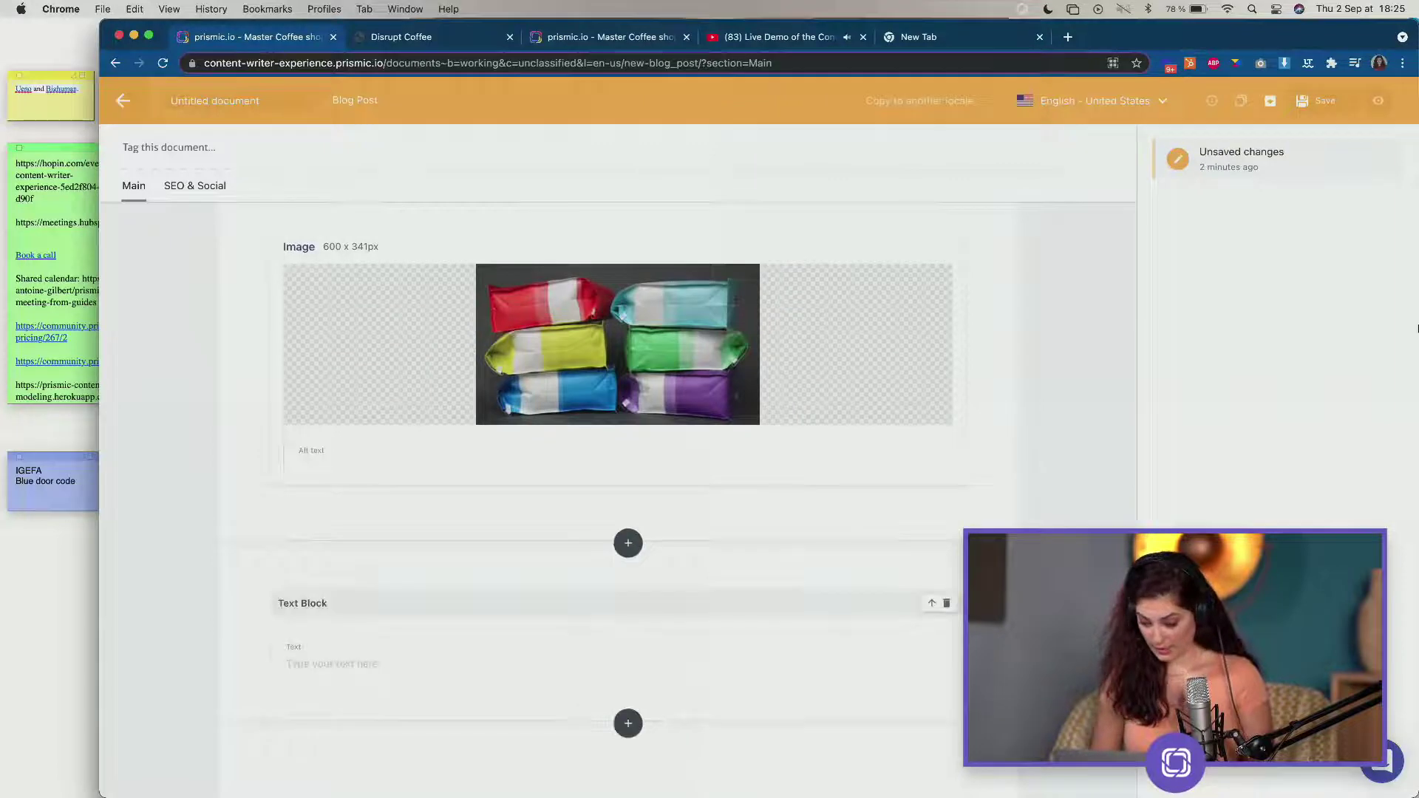
mouse_move(1415, 329)
click(1381, 253)
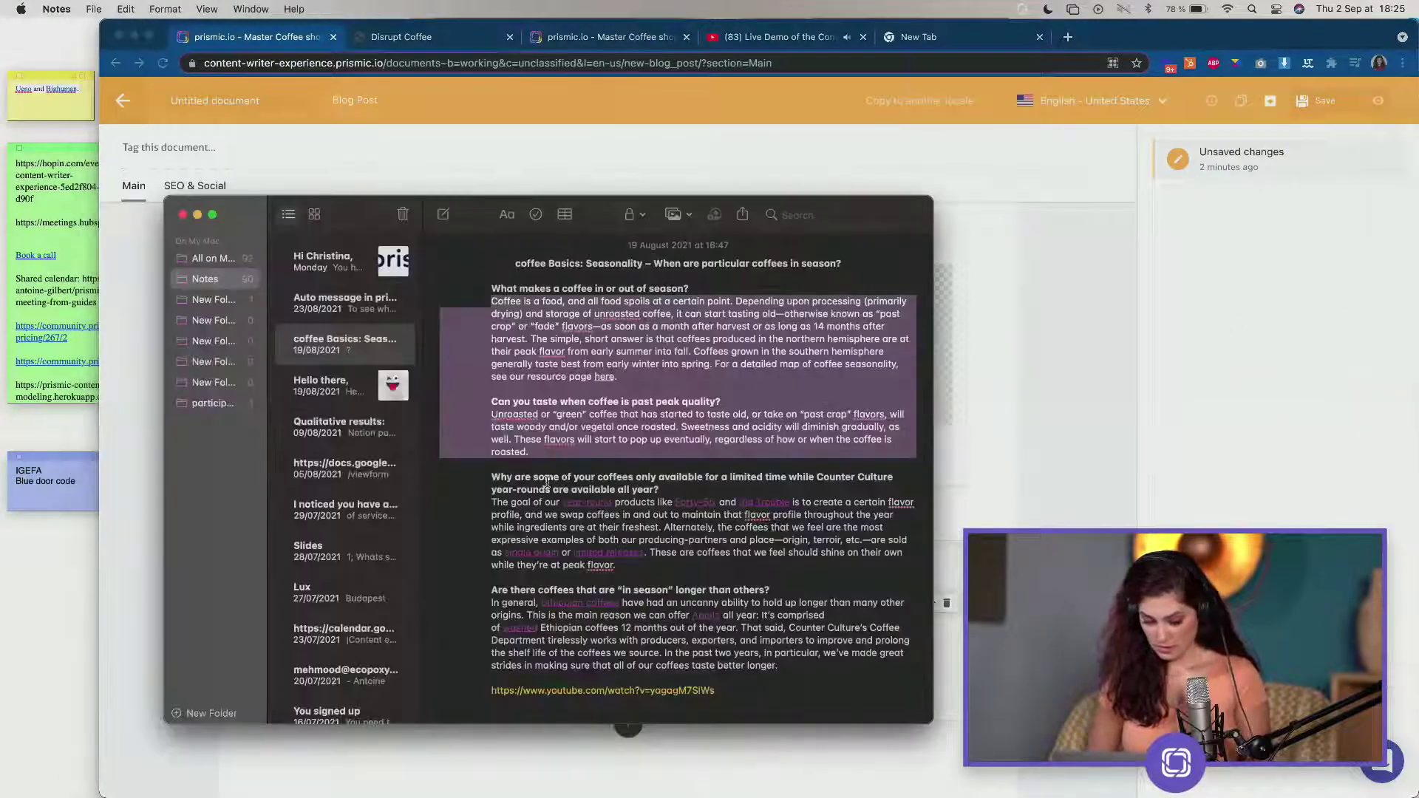
drag(488, 481, 783, 667)
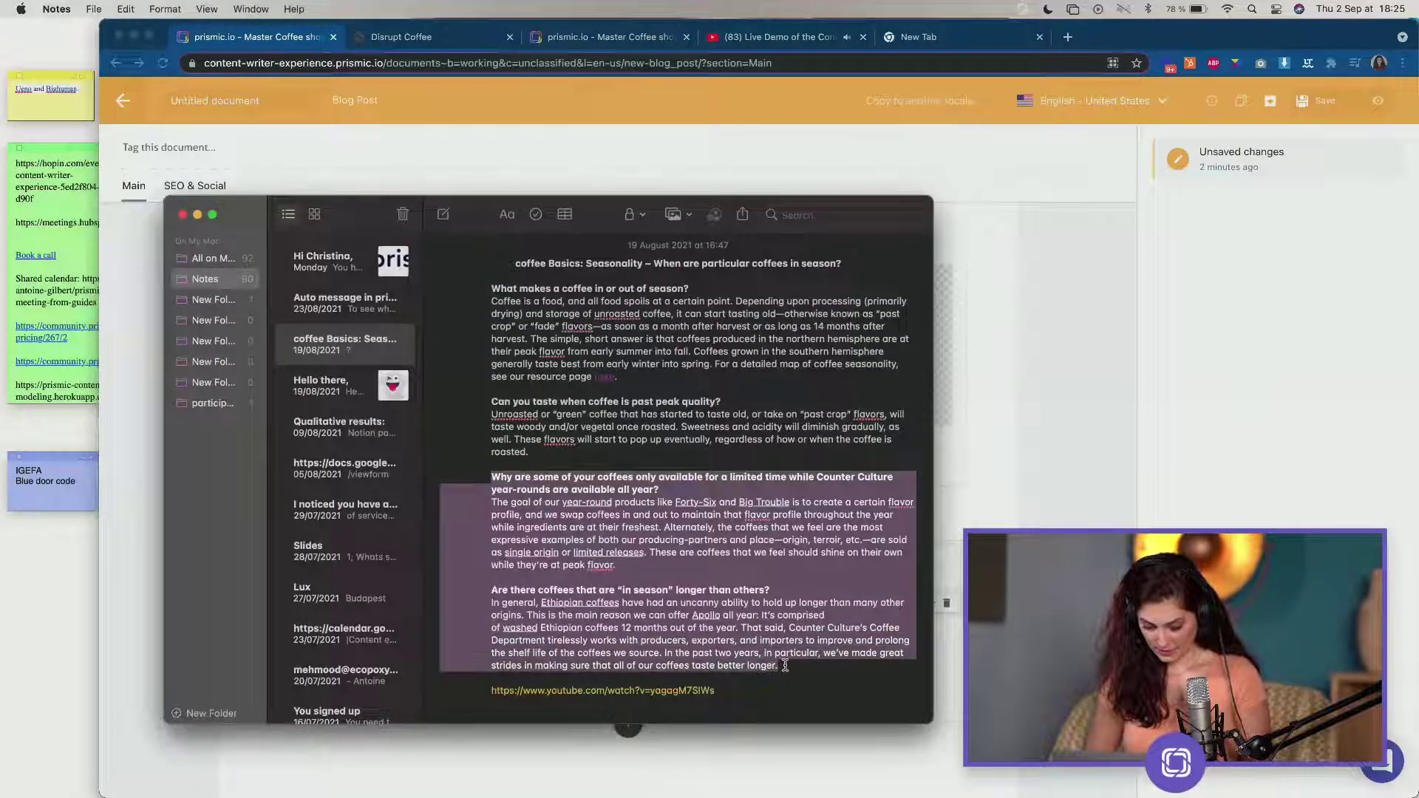
key(super+c)
click(951, 698)
click(406, 659)
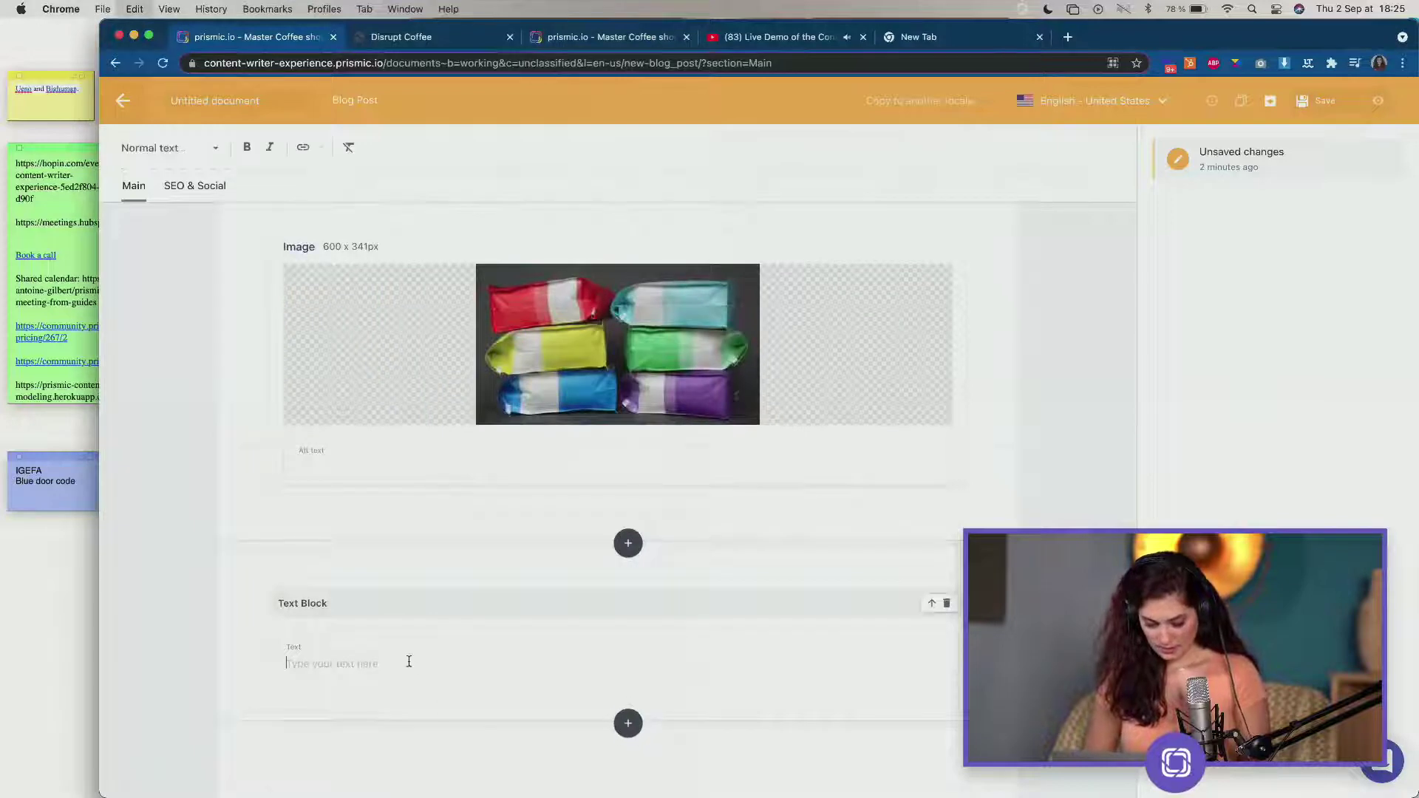
key(super+v)
scroll(490, 725, down, 2)
Add an Embed slice below the second text block, fill it with the YouTube link from the Notes app, and save the blog post.
click(628, 724)
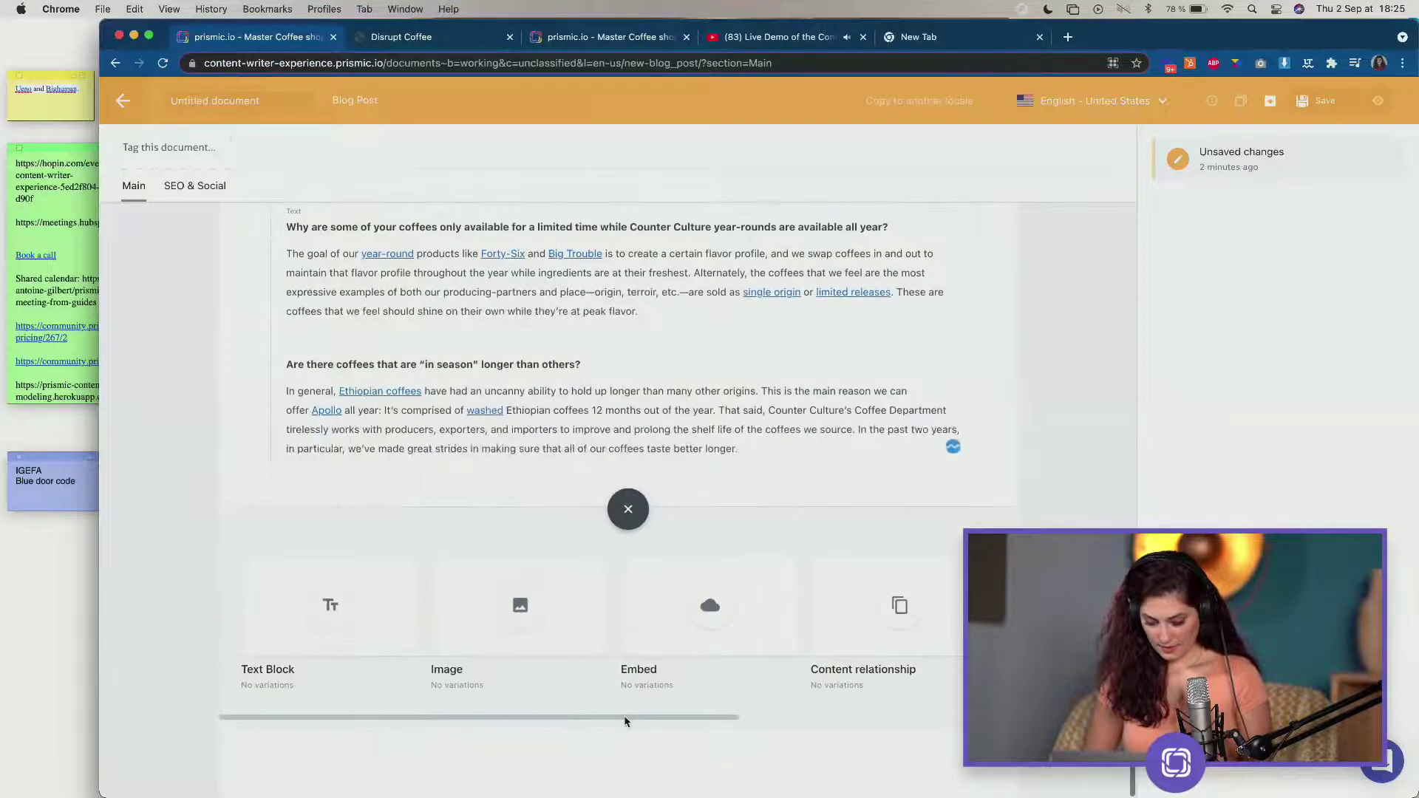
click(710, 608)
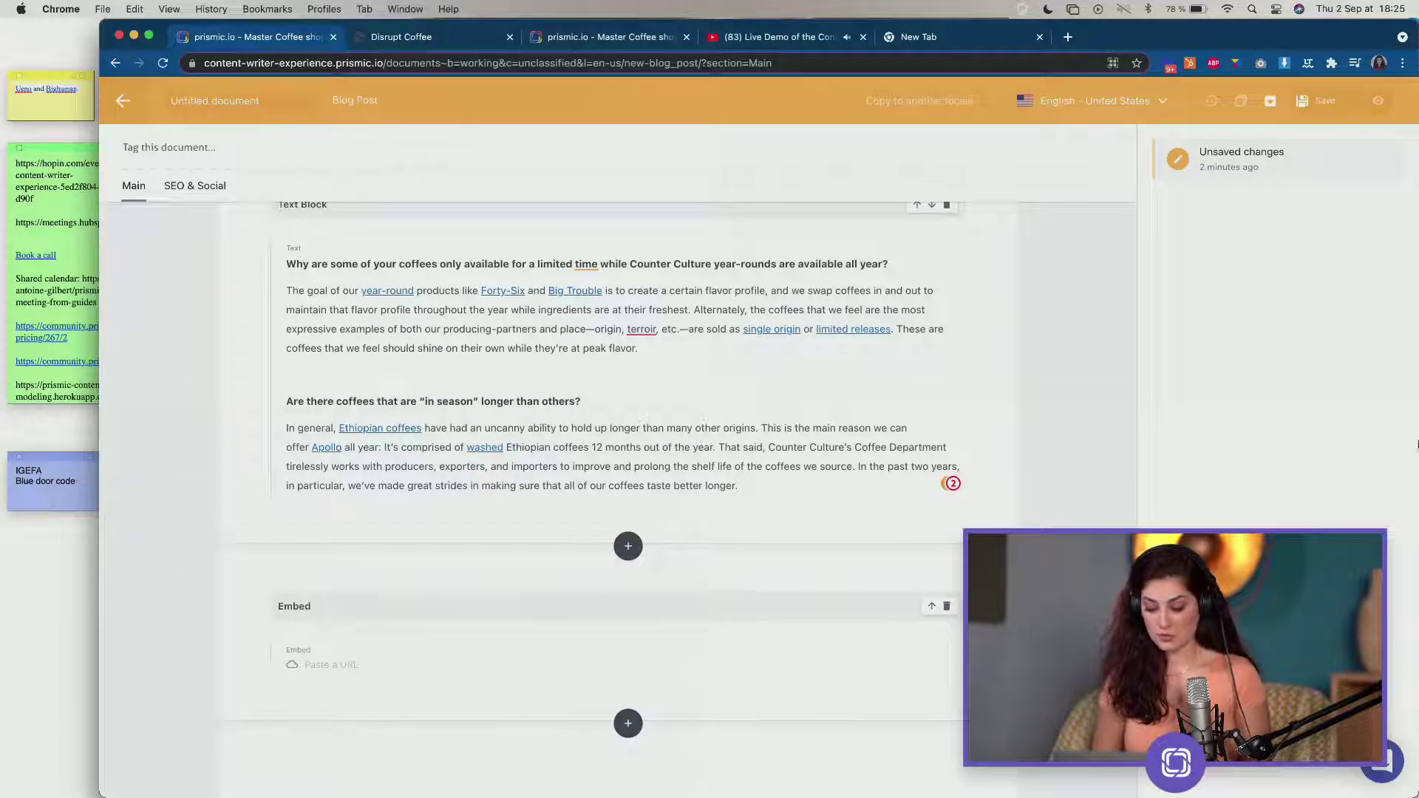
click(1373, 269)
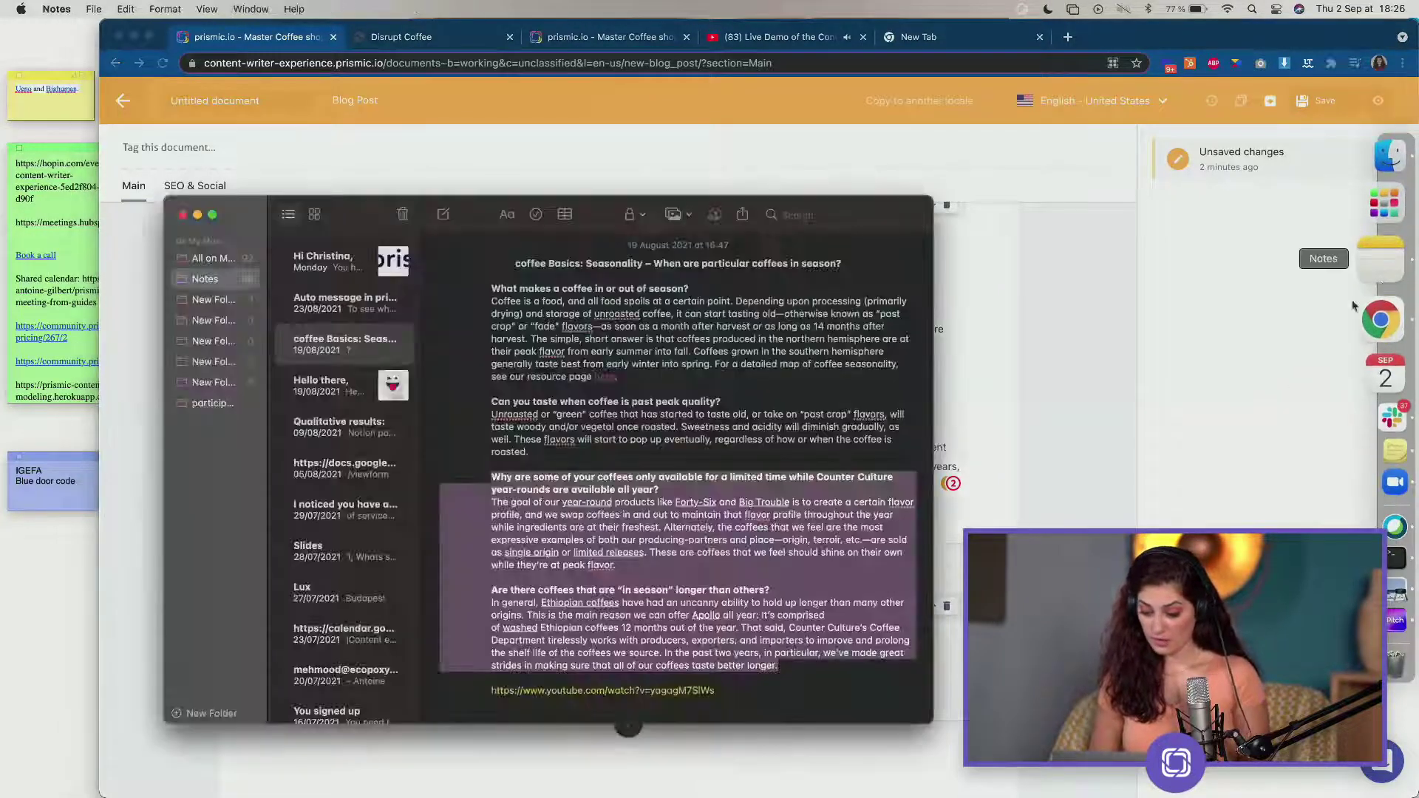
triple_click(742, 691)
key(super+c)
key(super+Tab)
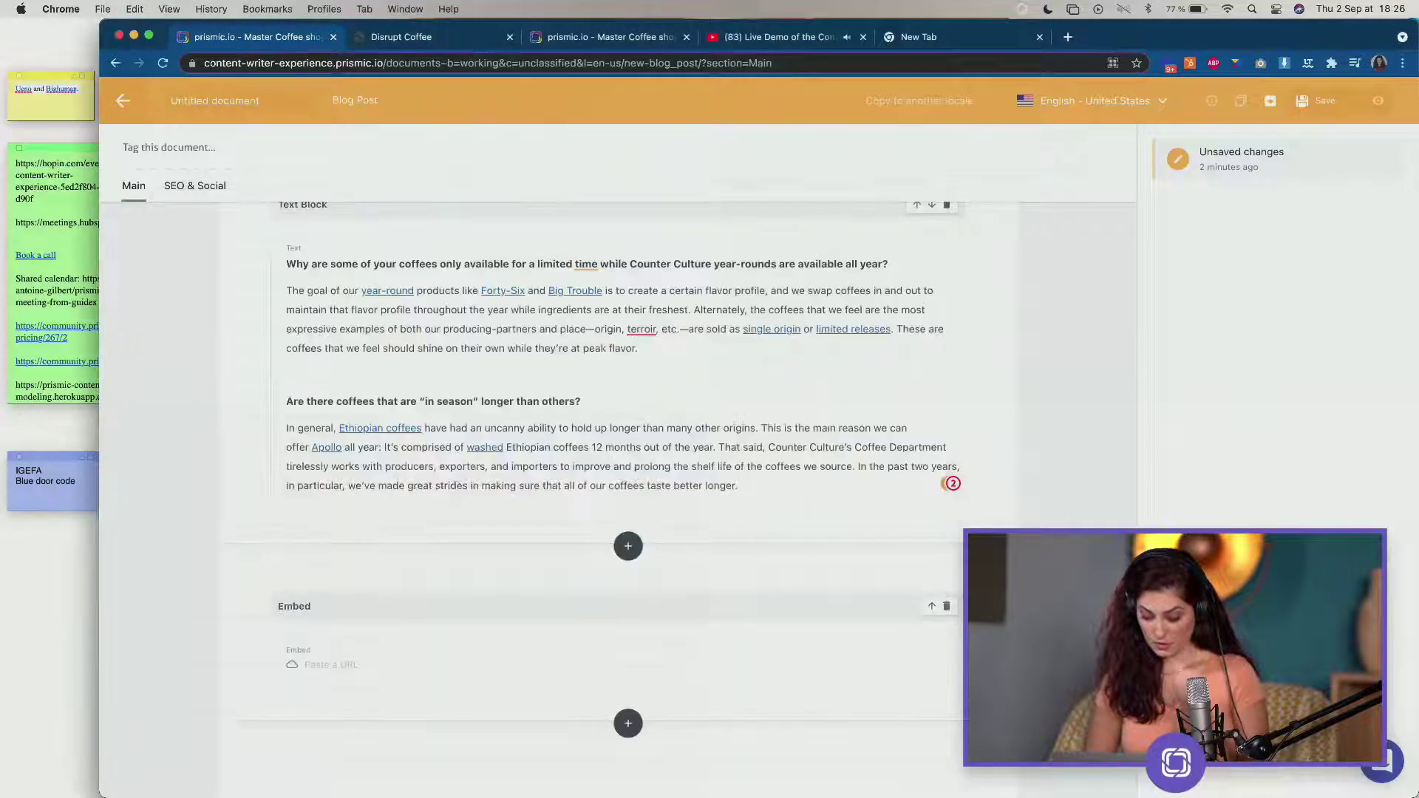
click(374, 667)
key(super+v)
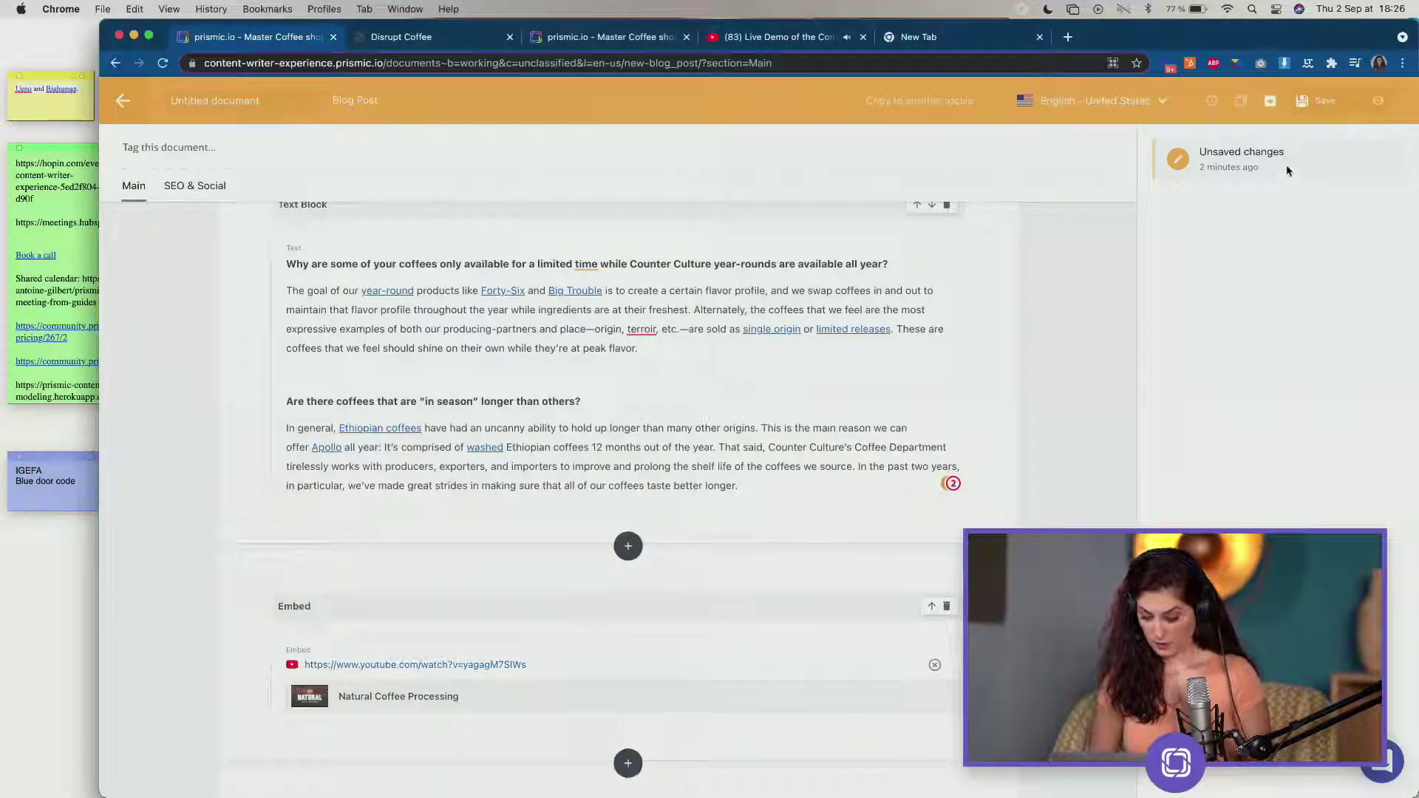
click(1312, 112)
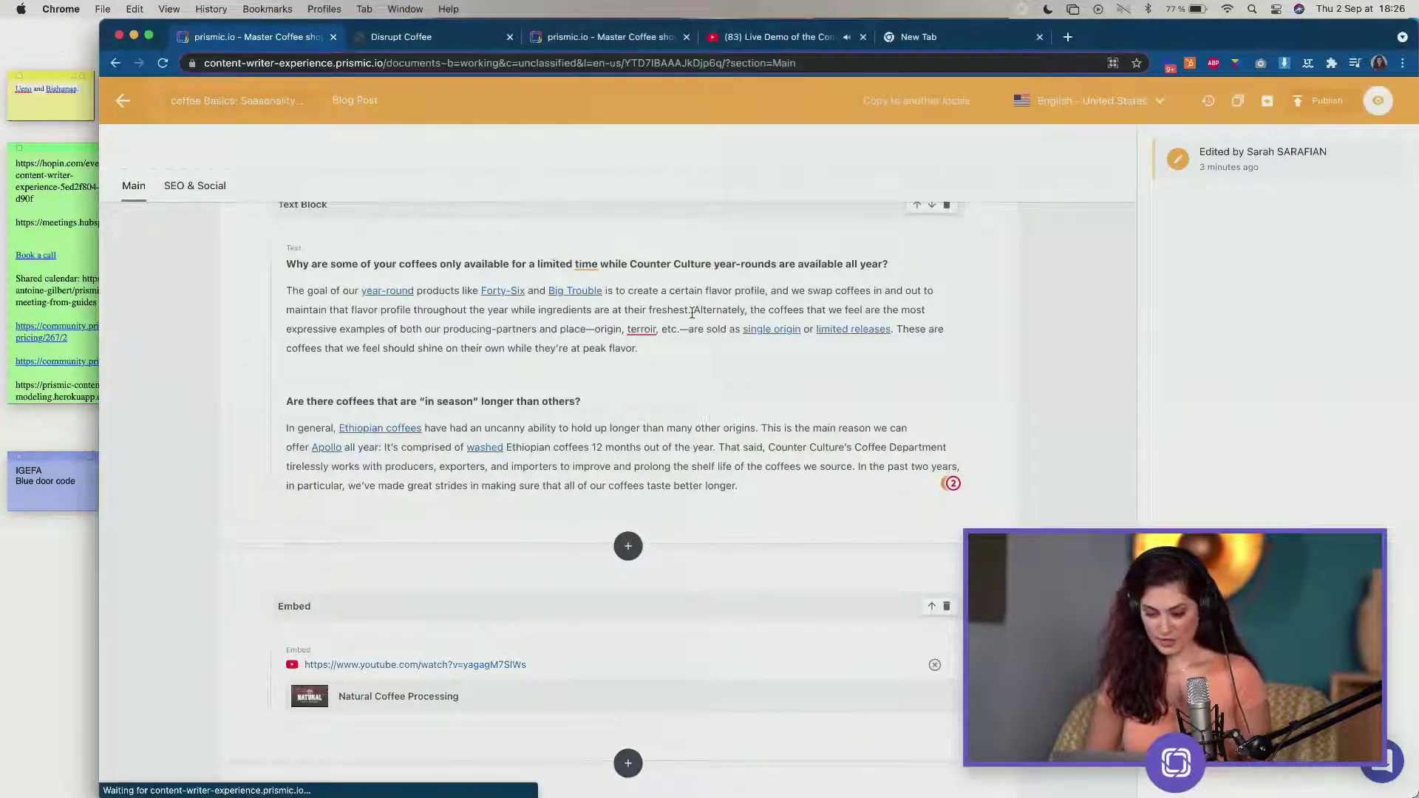
Review the blog post's slices in the editor and preview the draft on the website, checking it from title to embedded video.
scroll(684, 353, up, 10)
scroll(685, 353, up, 8)
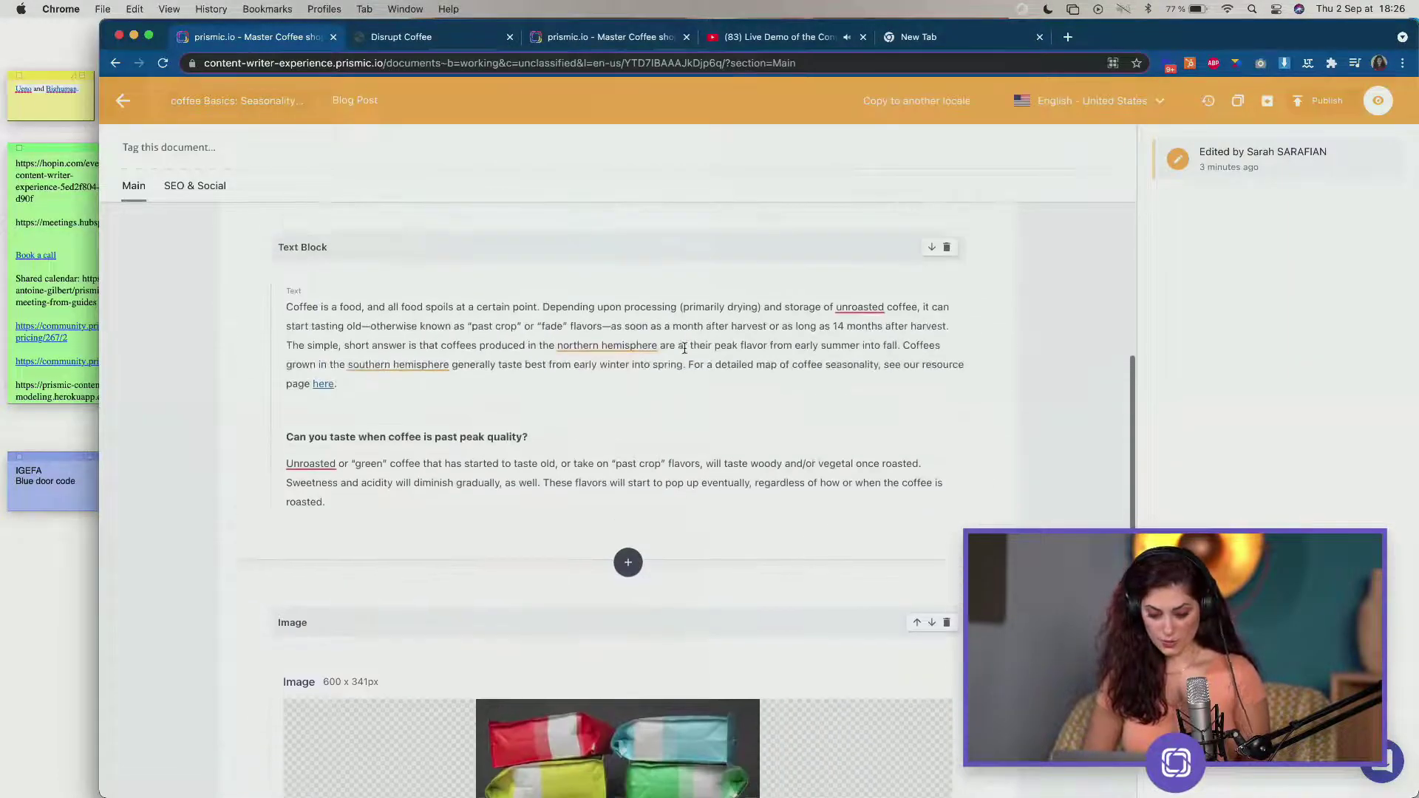
scroll(685, 349, down, 4)
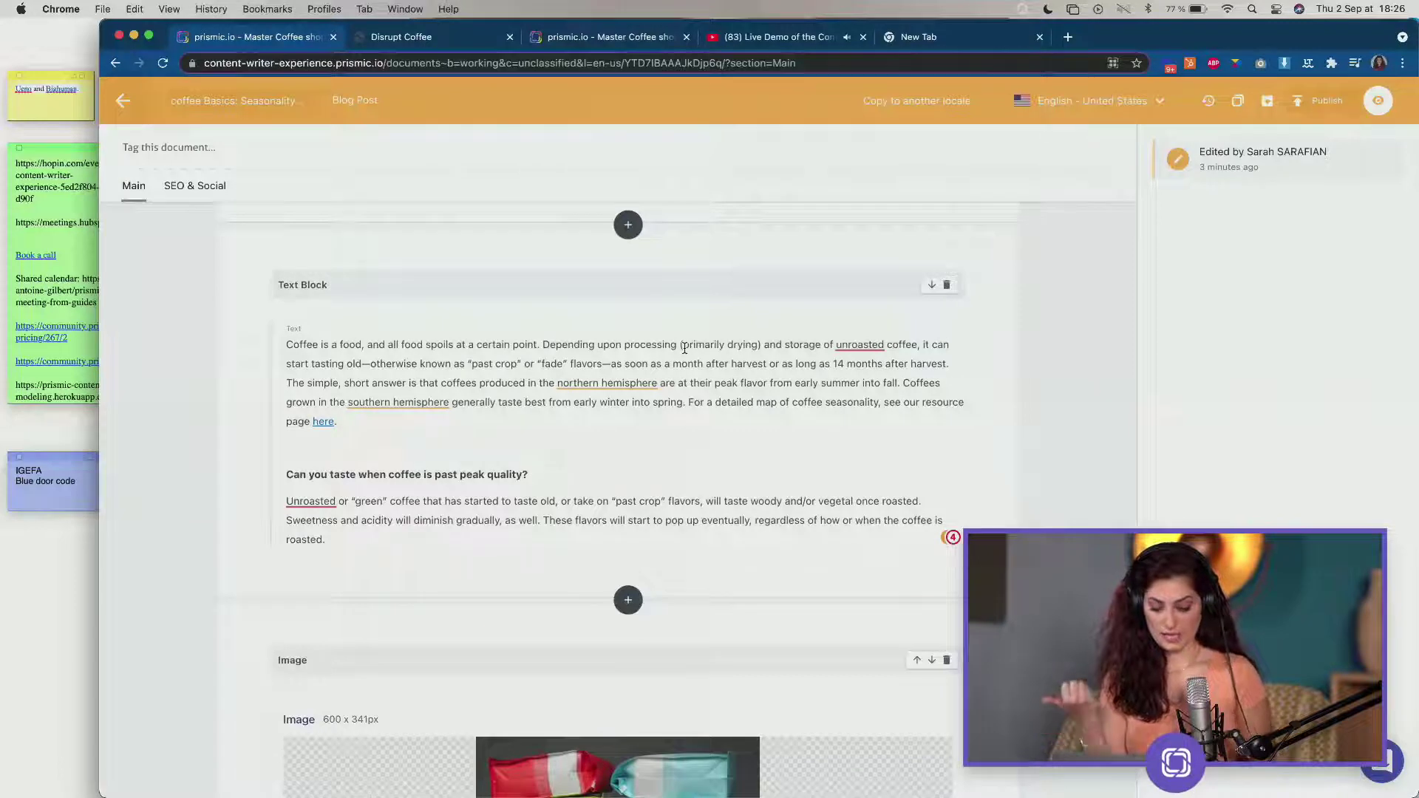
scroll(685, 347, down, 10)
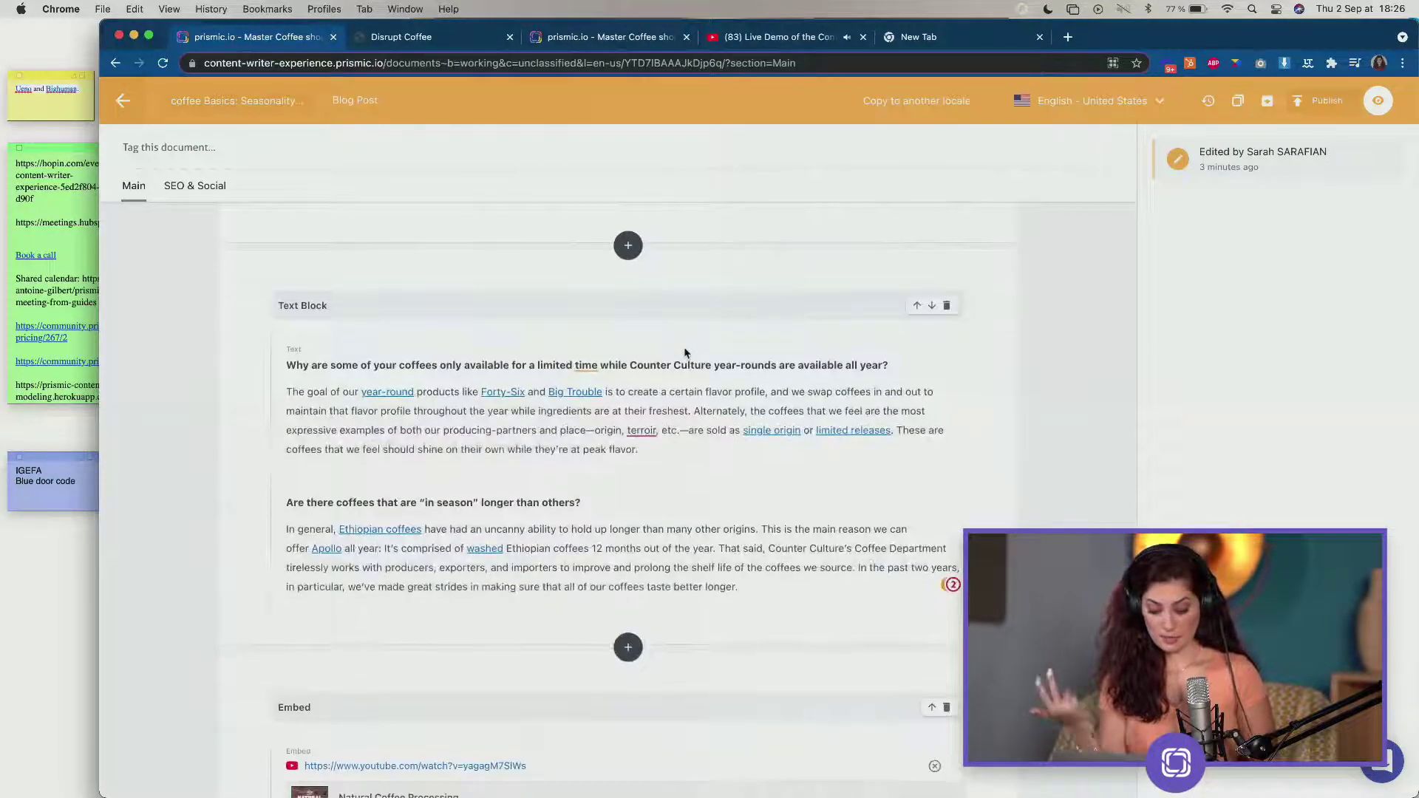
scroll(684, 348, down, 4)
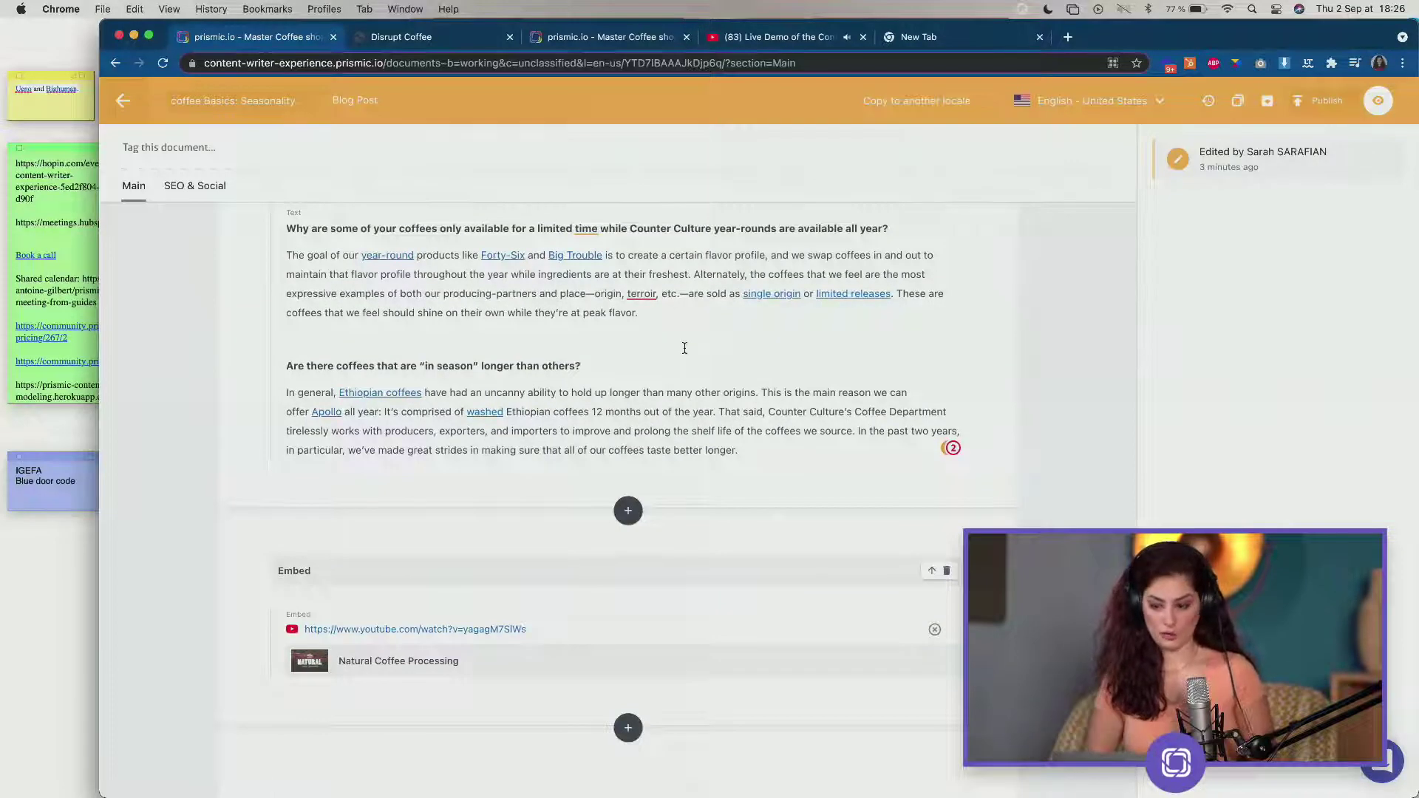
click(1379, 104)
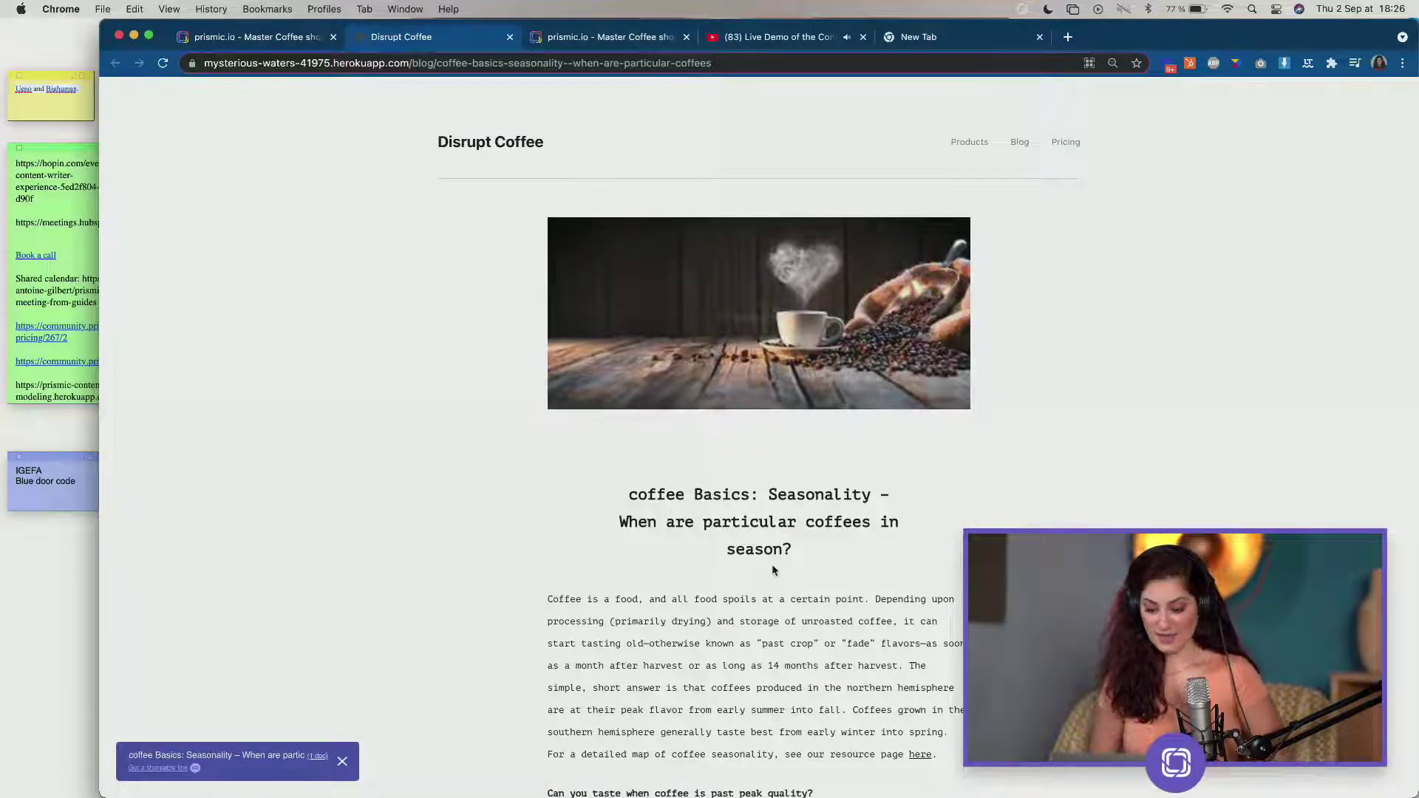
scroll(771, 565, down, 15)
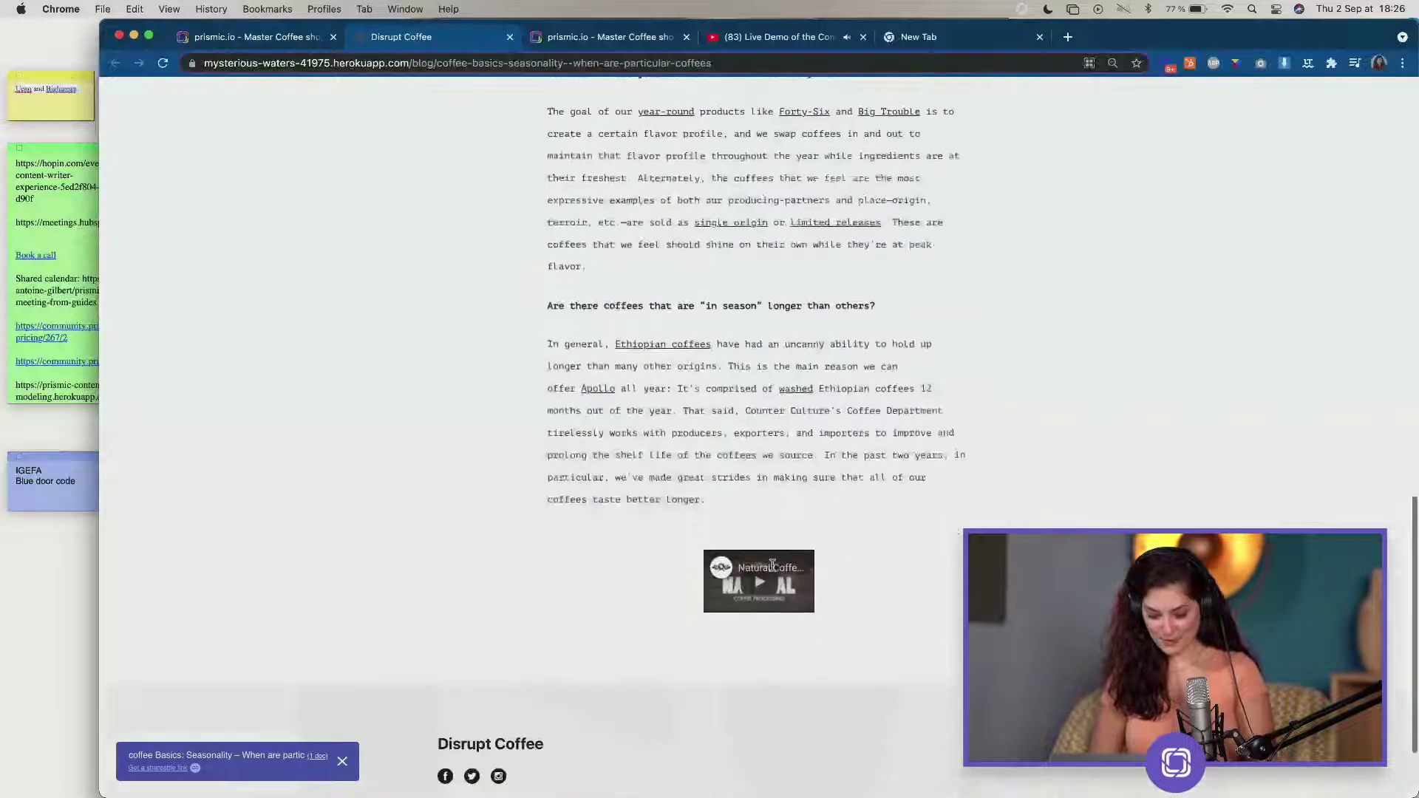
scroll(771, 565, up, 5)
scroll(776, 547, down, 6)
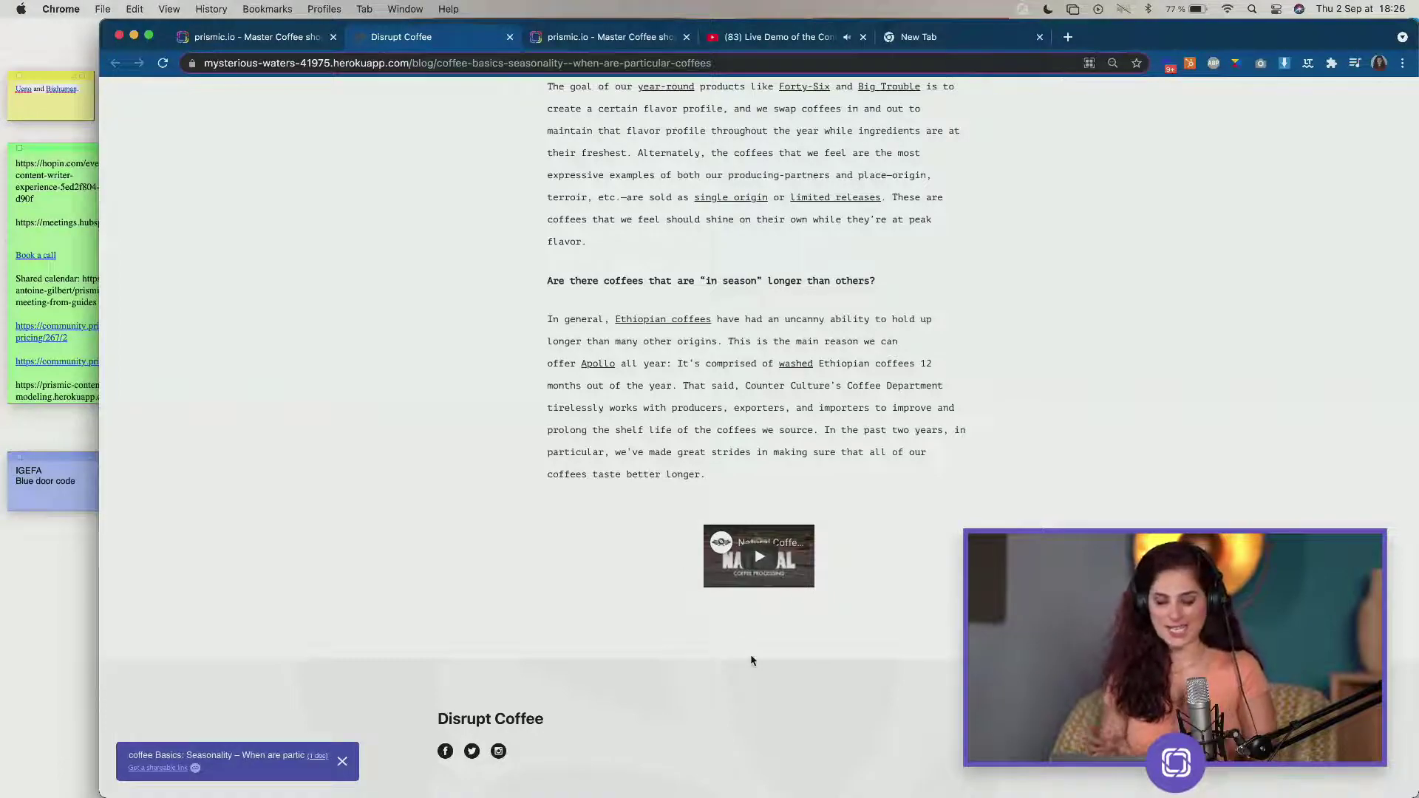
scroll(751, 660, up, 5)
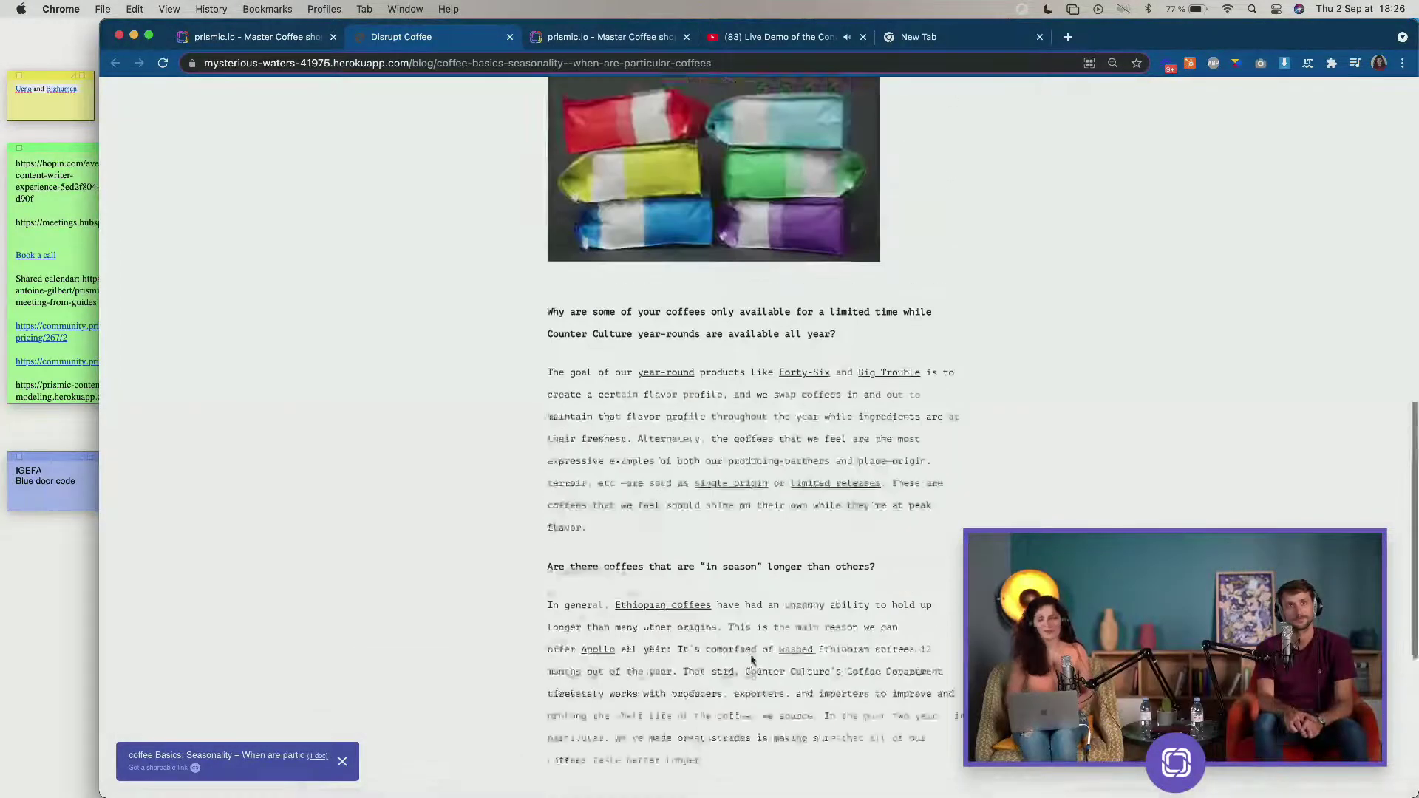
scroll(751, 658, down, 10)
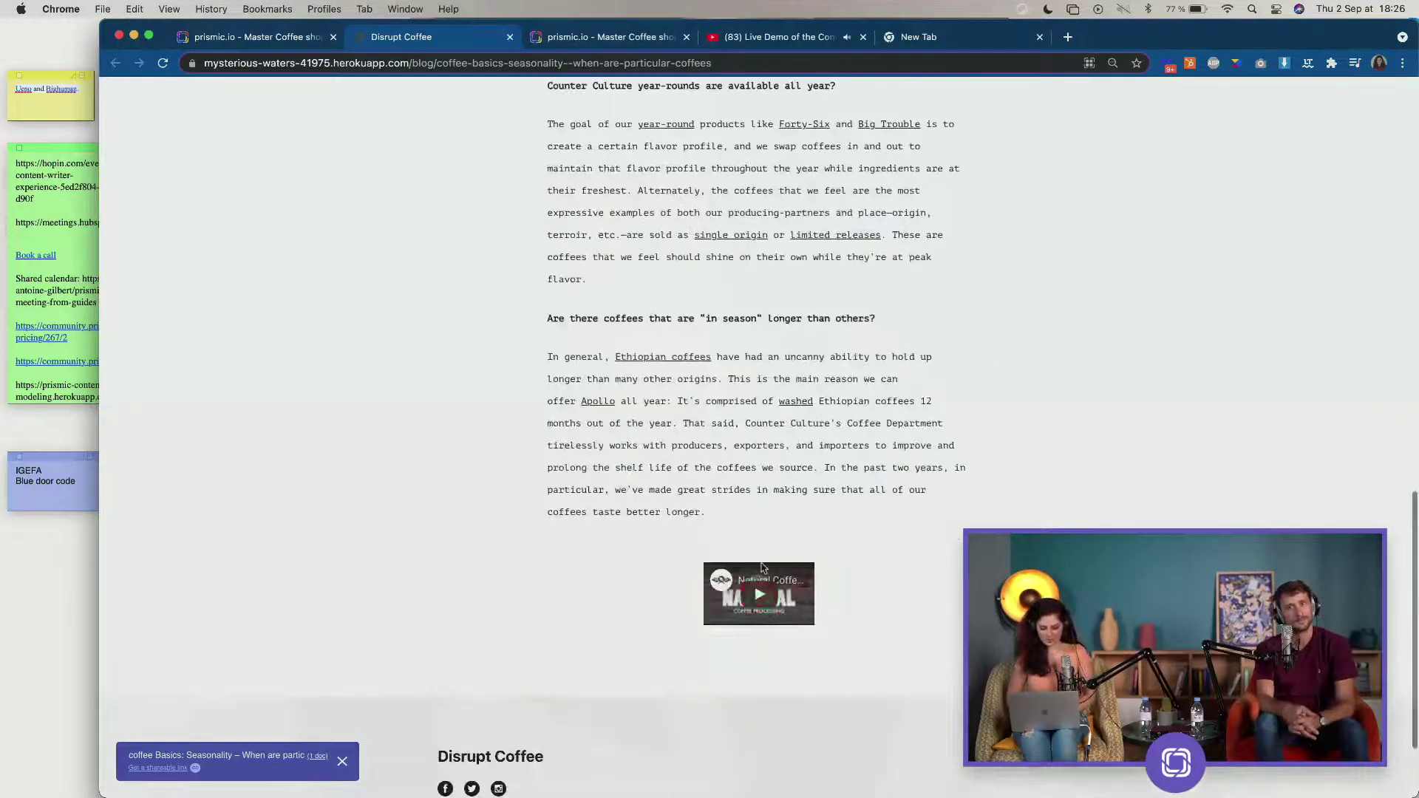
scroll(762, 567, up, 15)
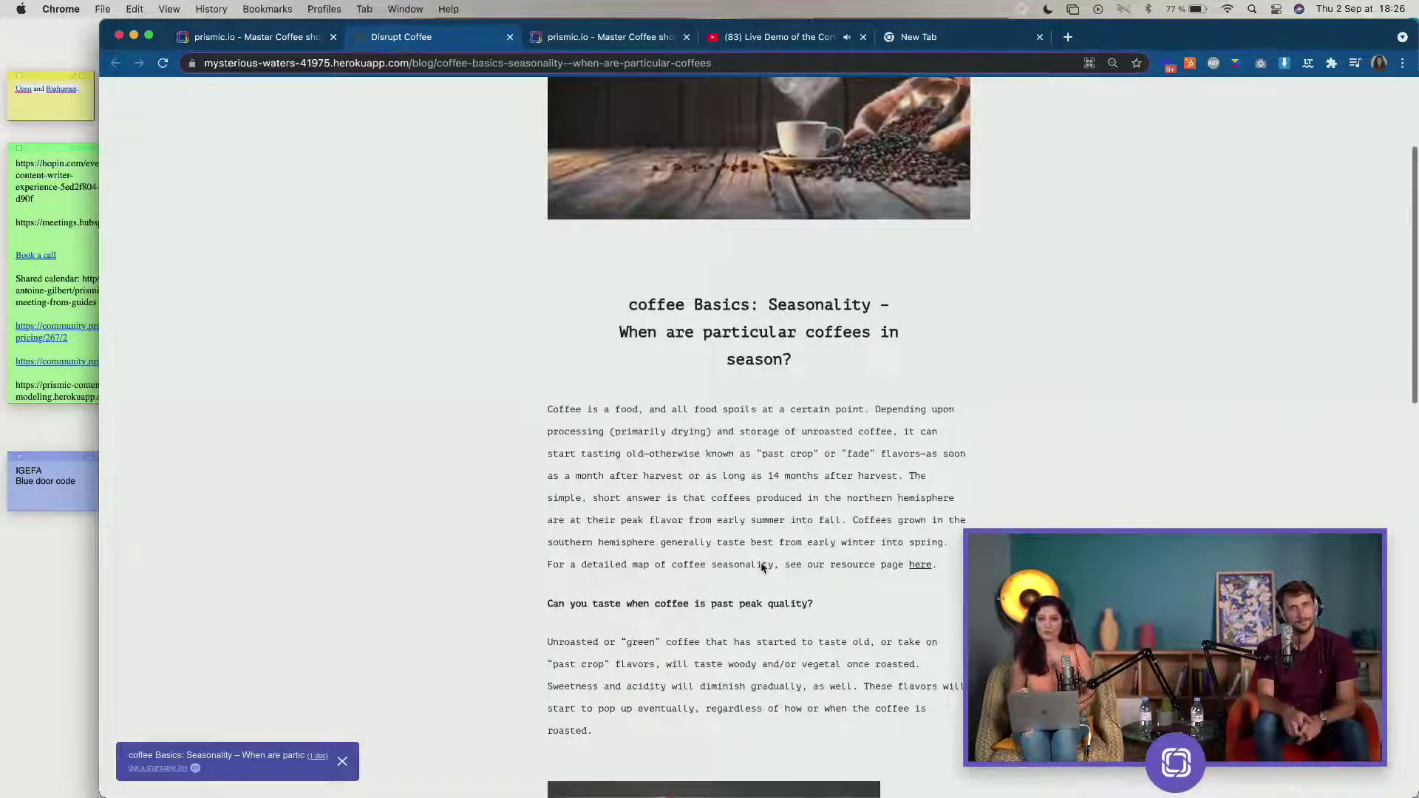
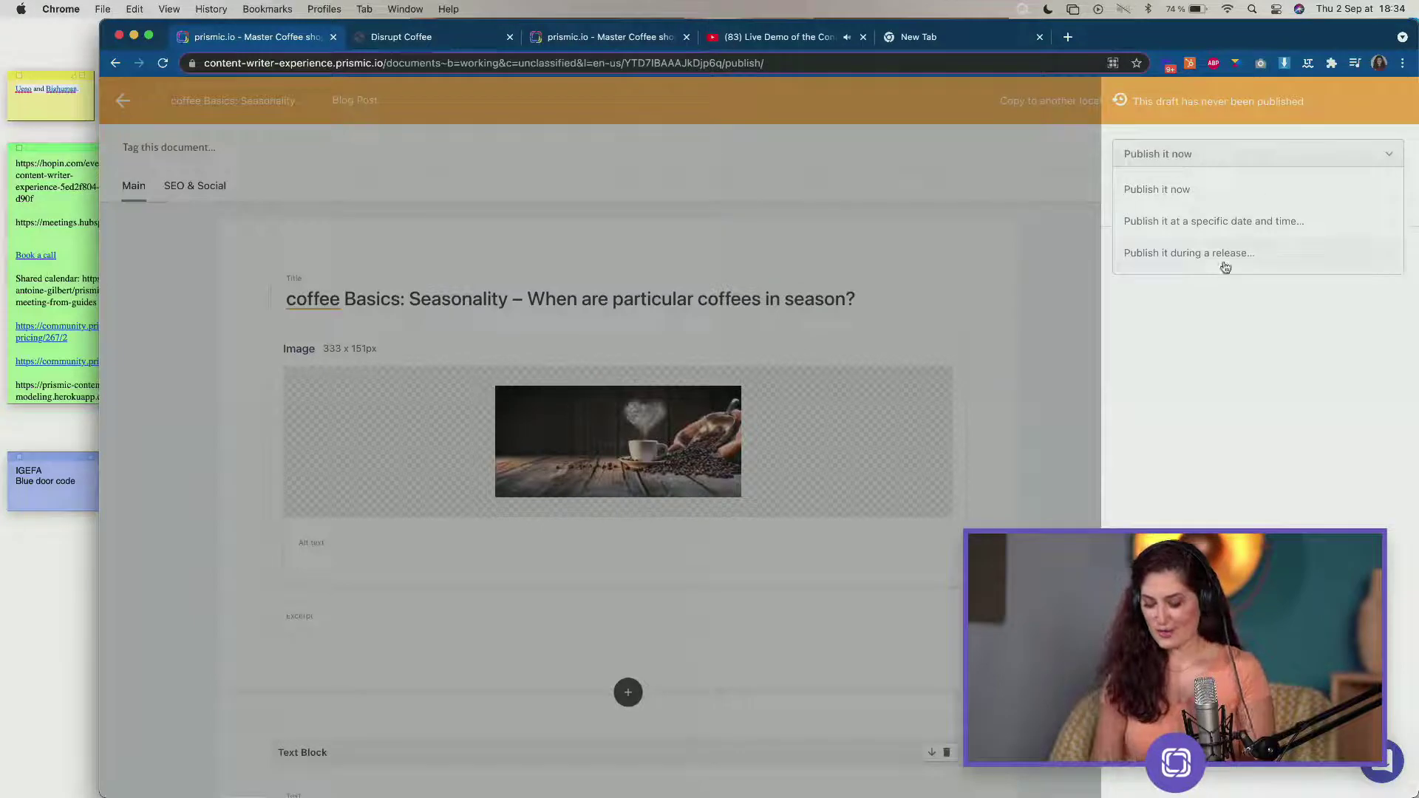
Set the blog post to publish during a new release named "back to school" and create that release.
click(1223, 255)
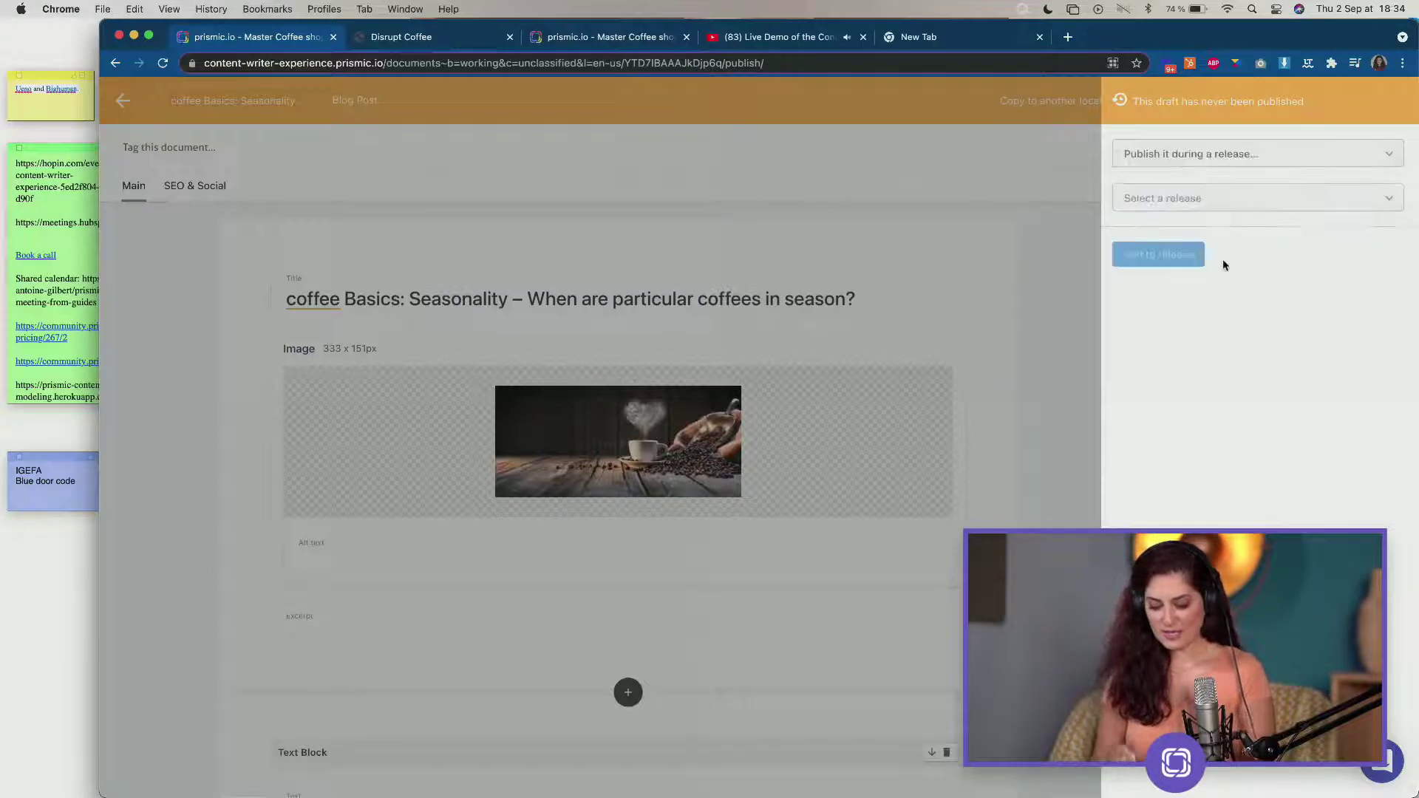
click(1233, 208)
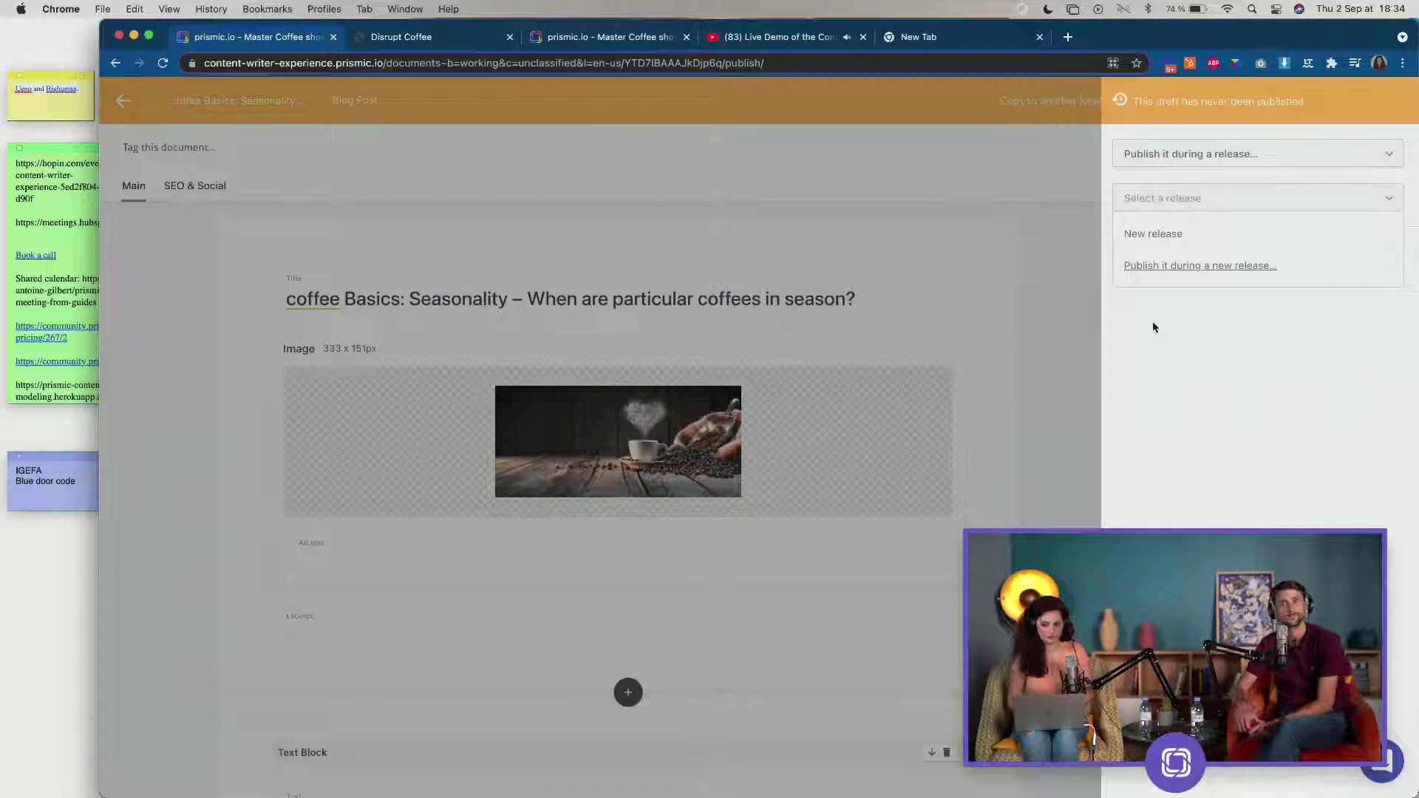
click(1146, 266)
click(1144, 240)
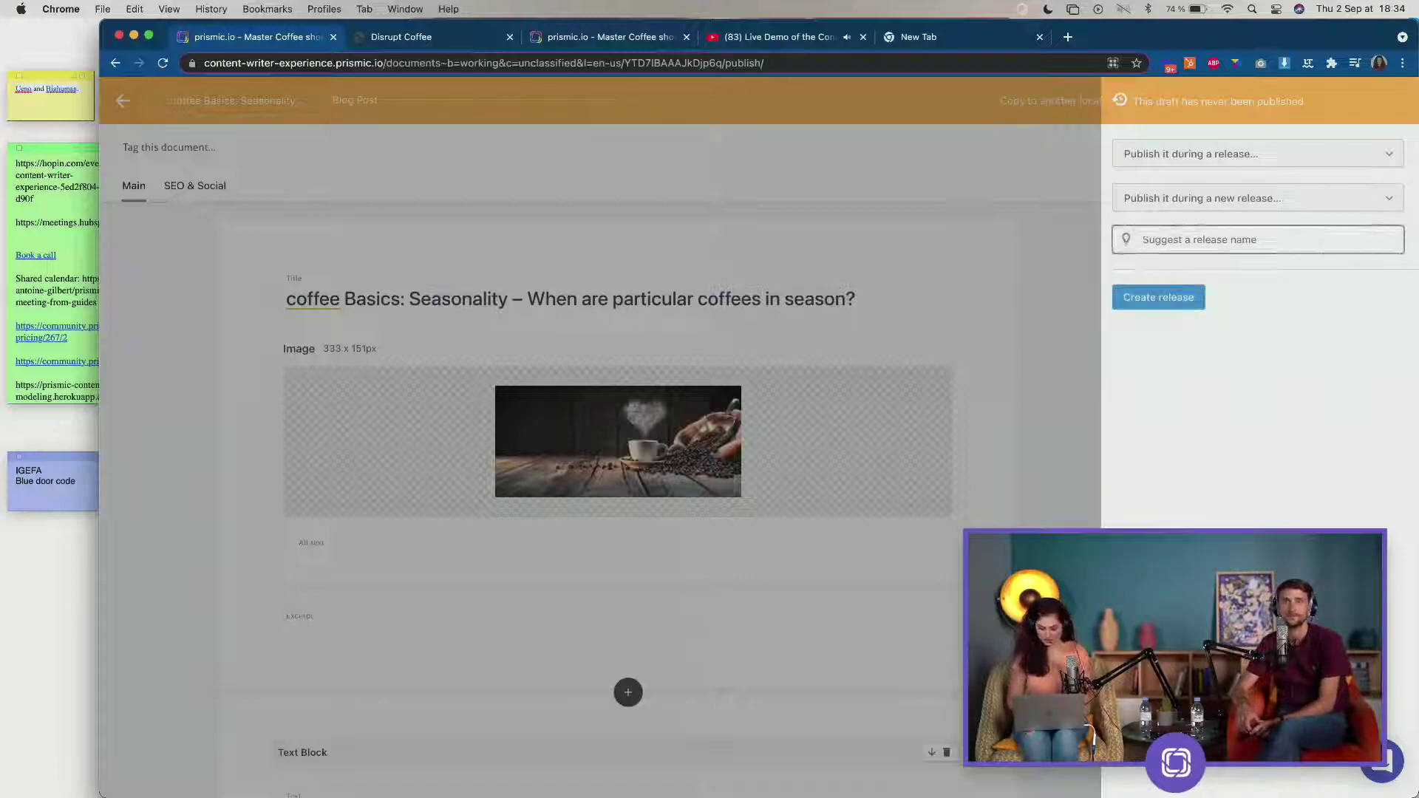
text(back to school)
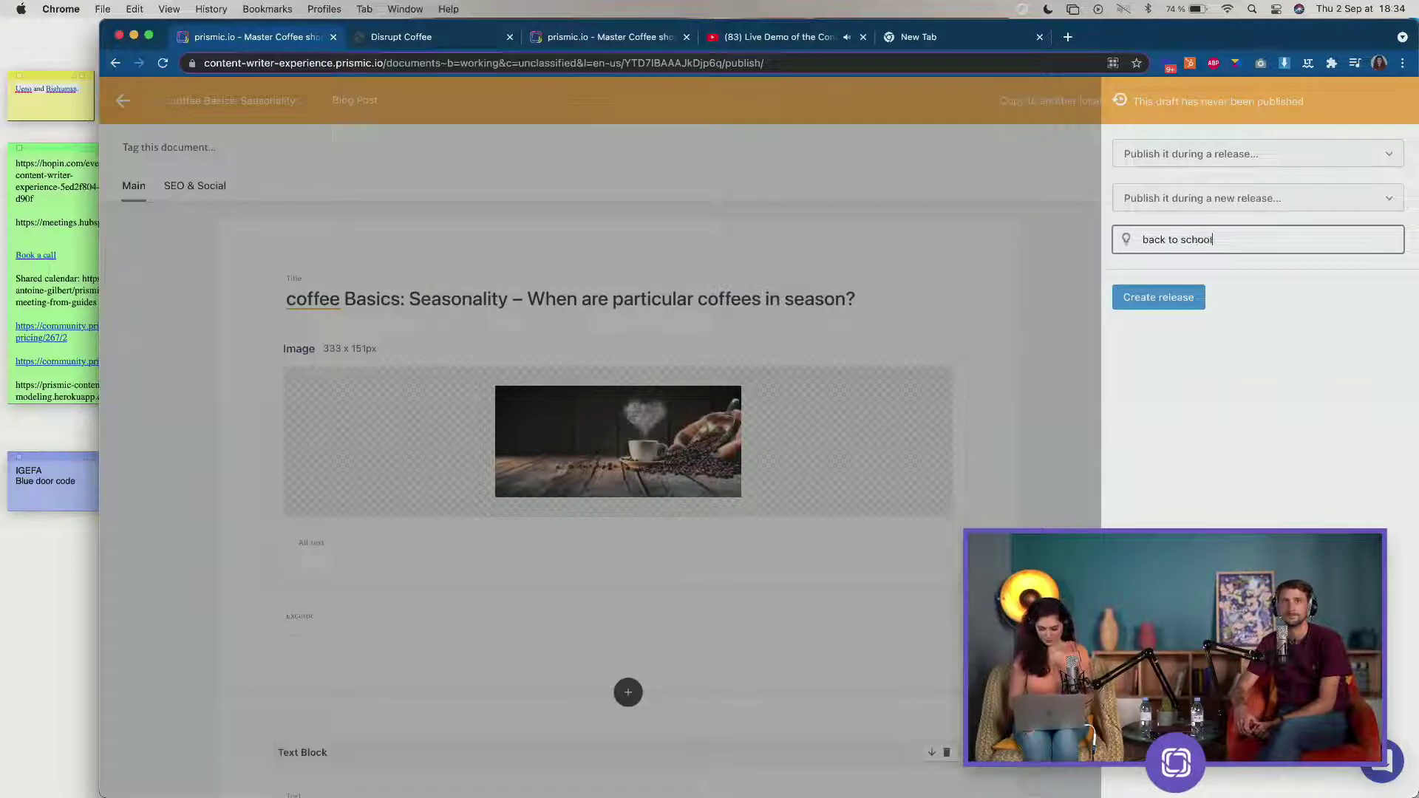
click(1162, 309)
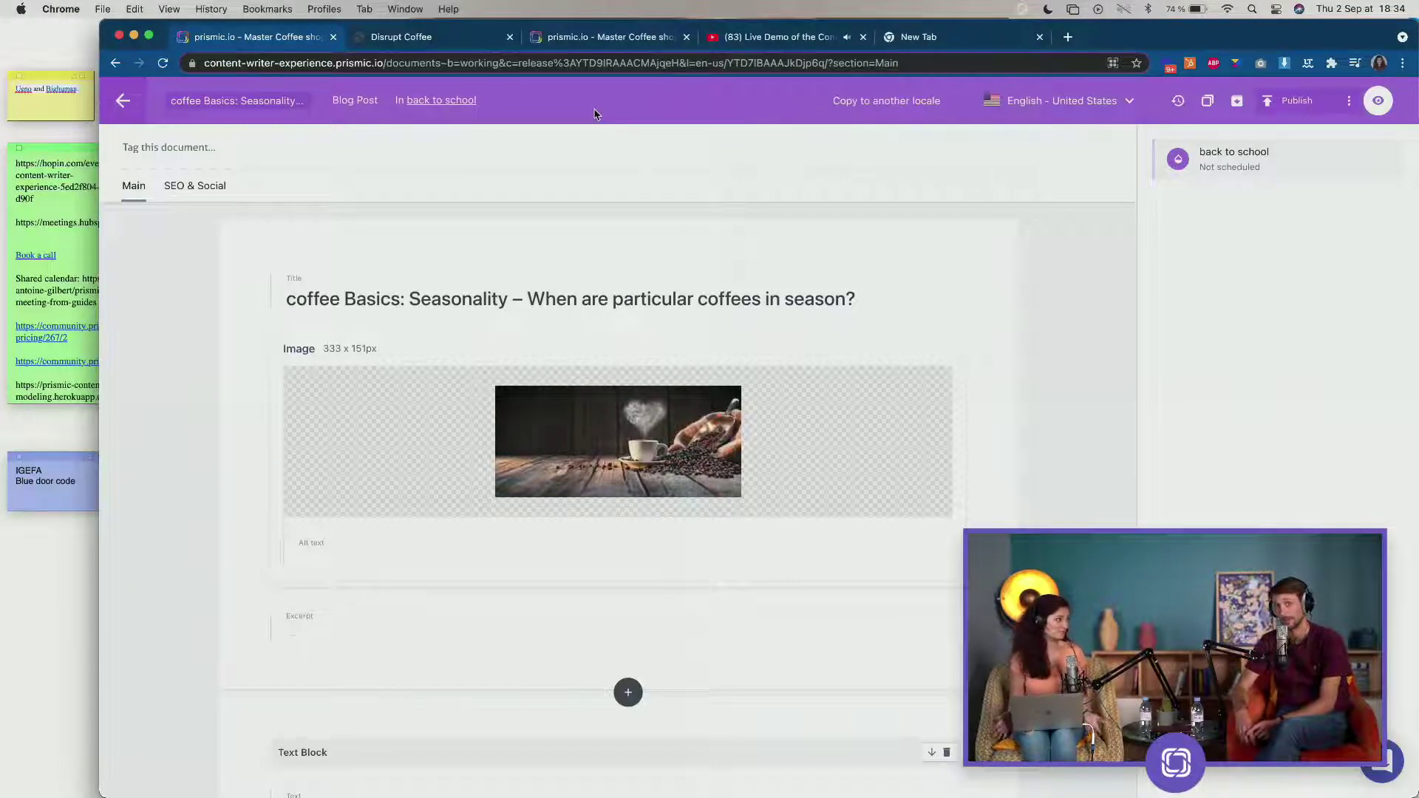
Open the Homepage document from the working documents and add its draft to the "back to school" release.
click(475, 100)
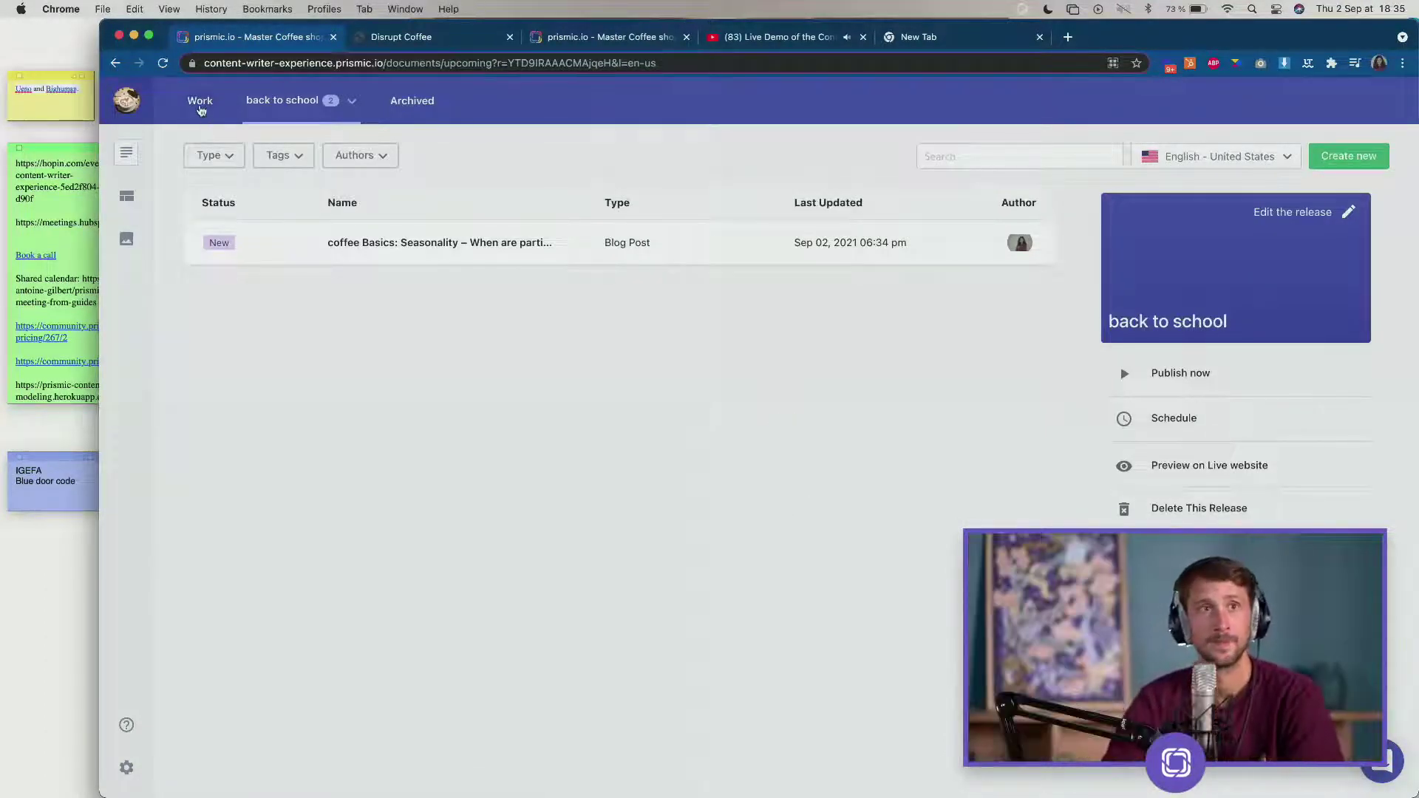
click(201, 110)
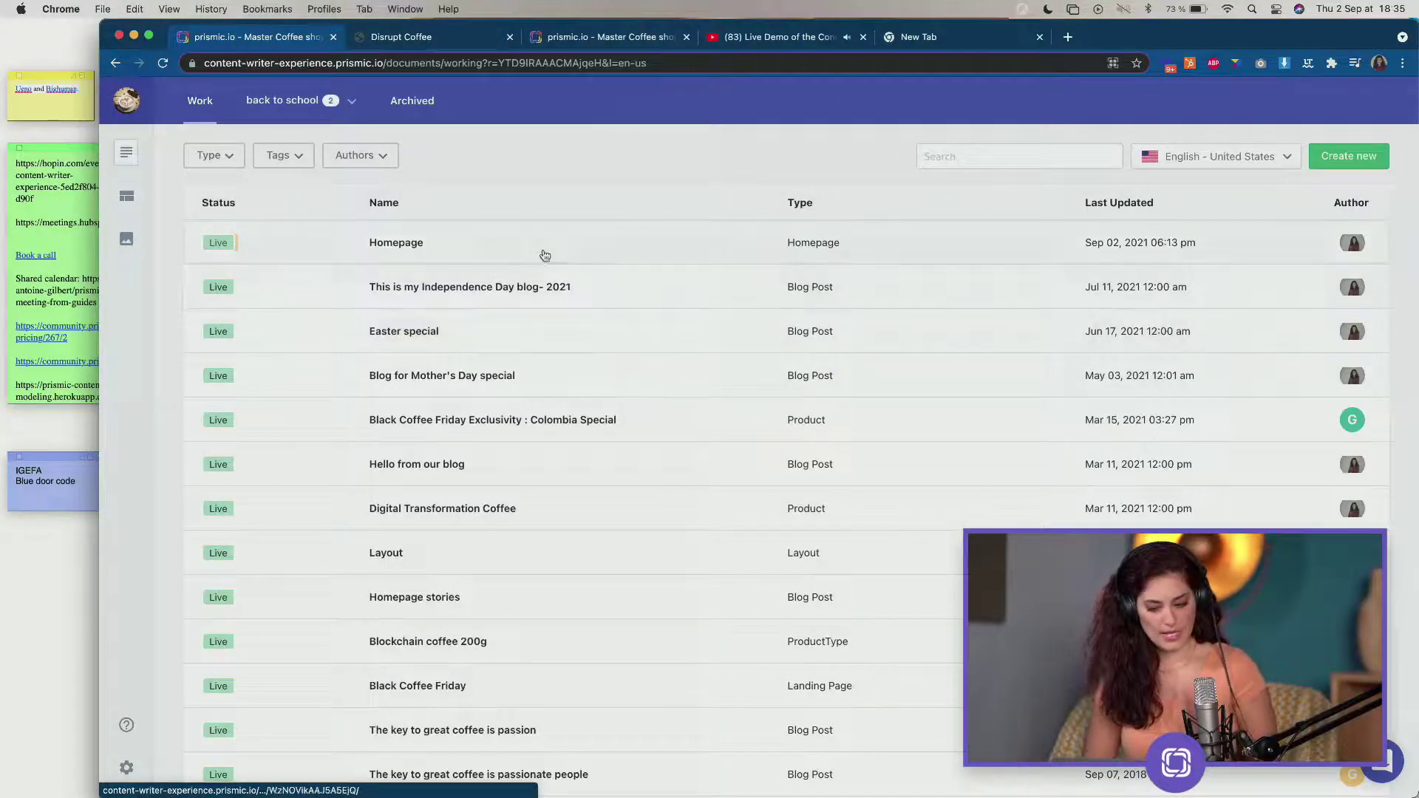
click(542, 251)
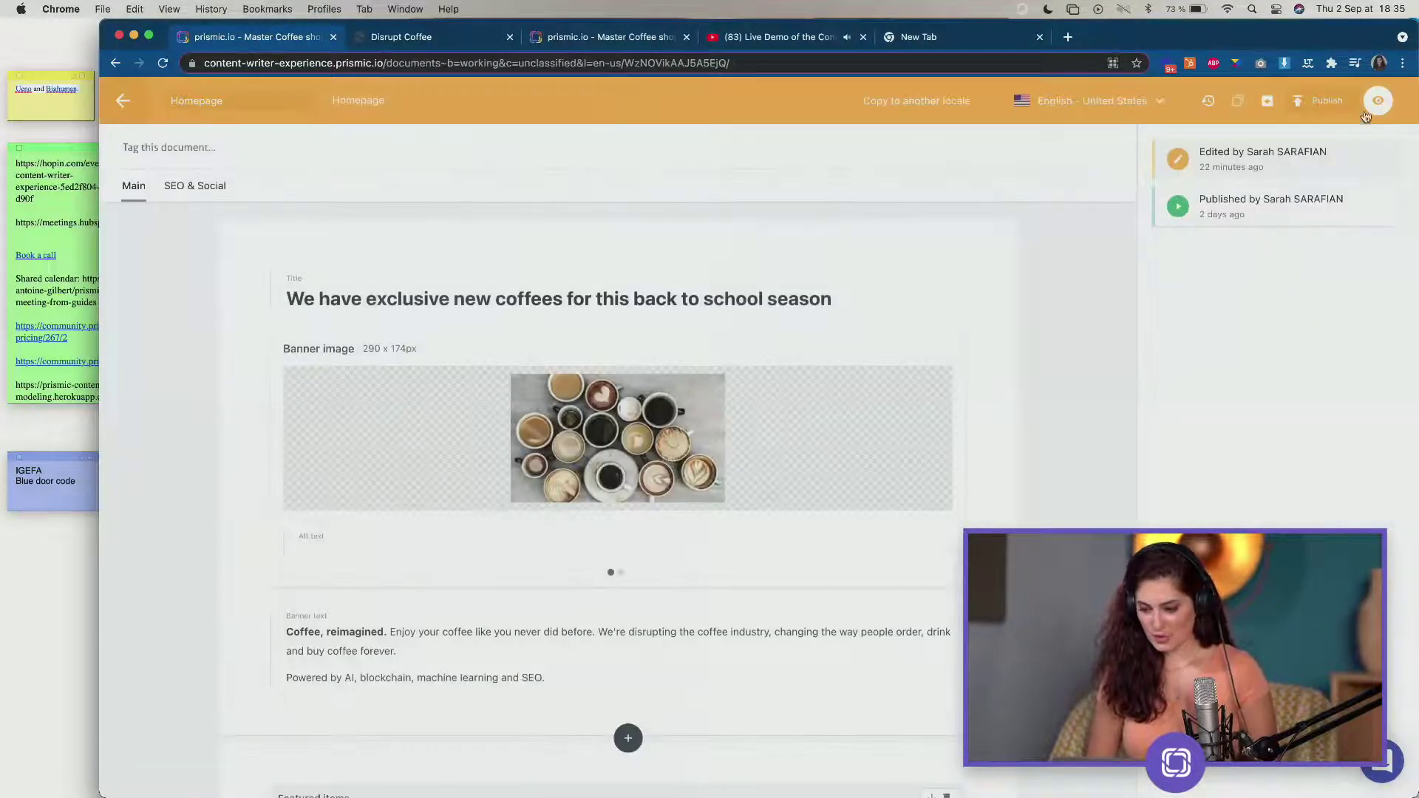
click(1325, 102)
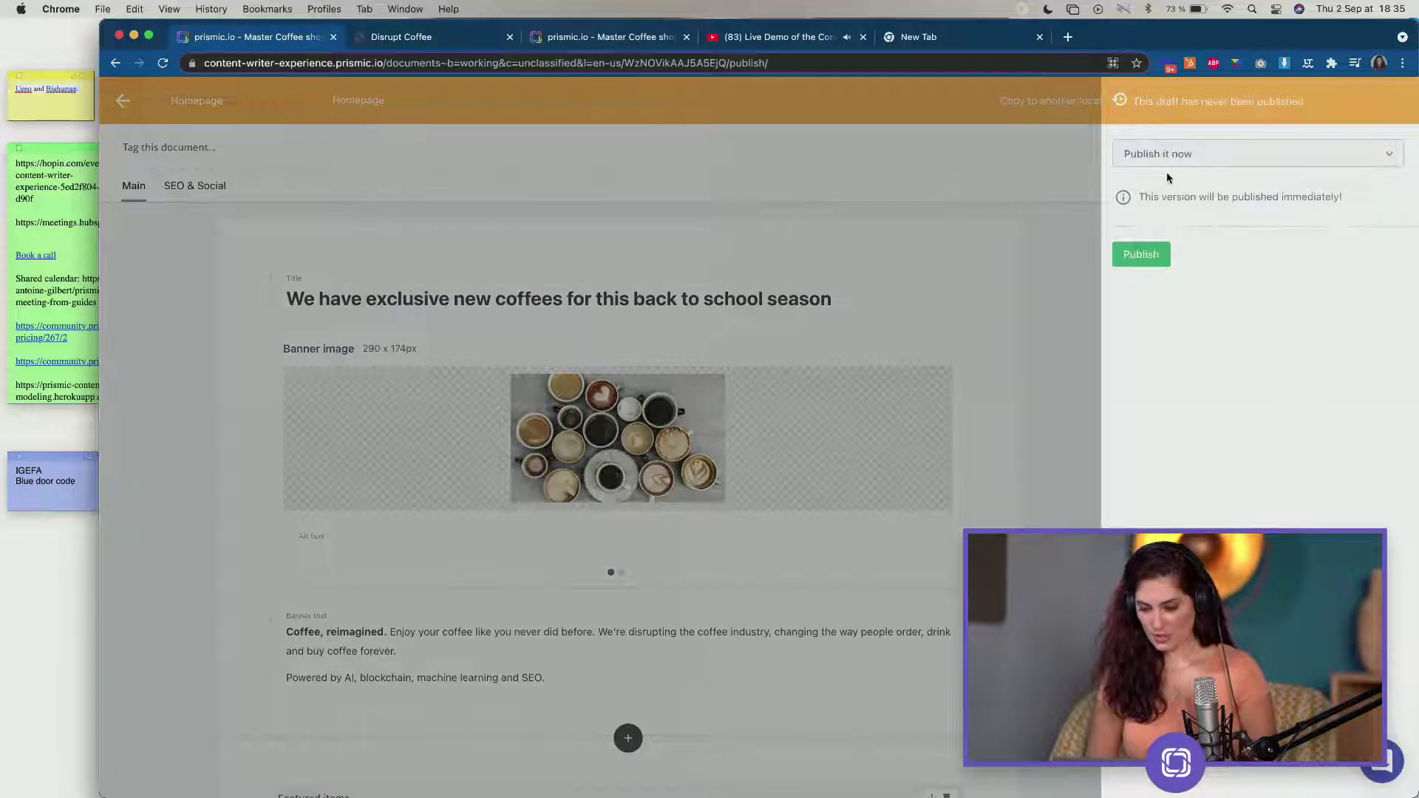
click(1161, 157)
click(1166, 250)
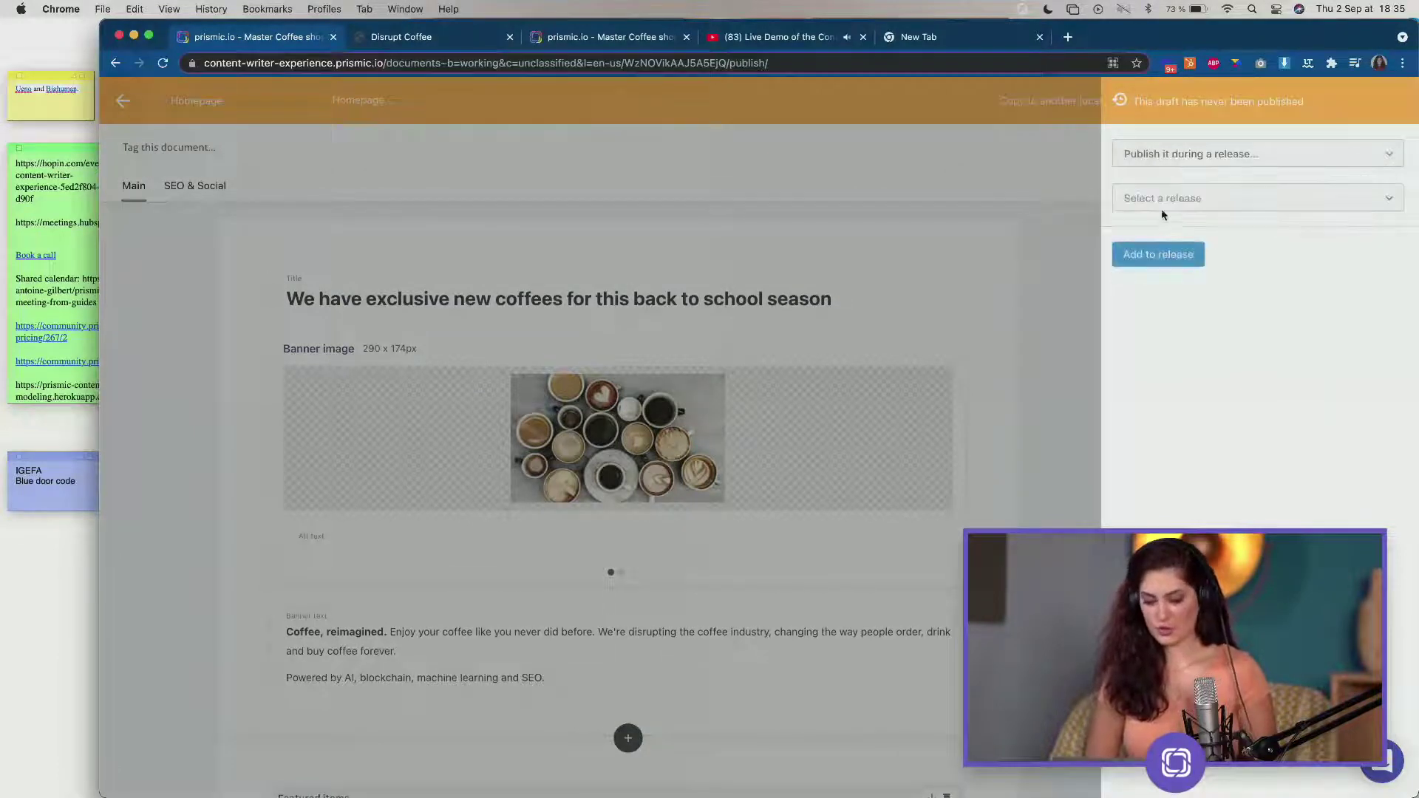
click(1160, 207)
click(1164, 275)
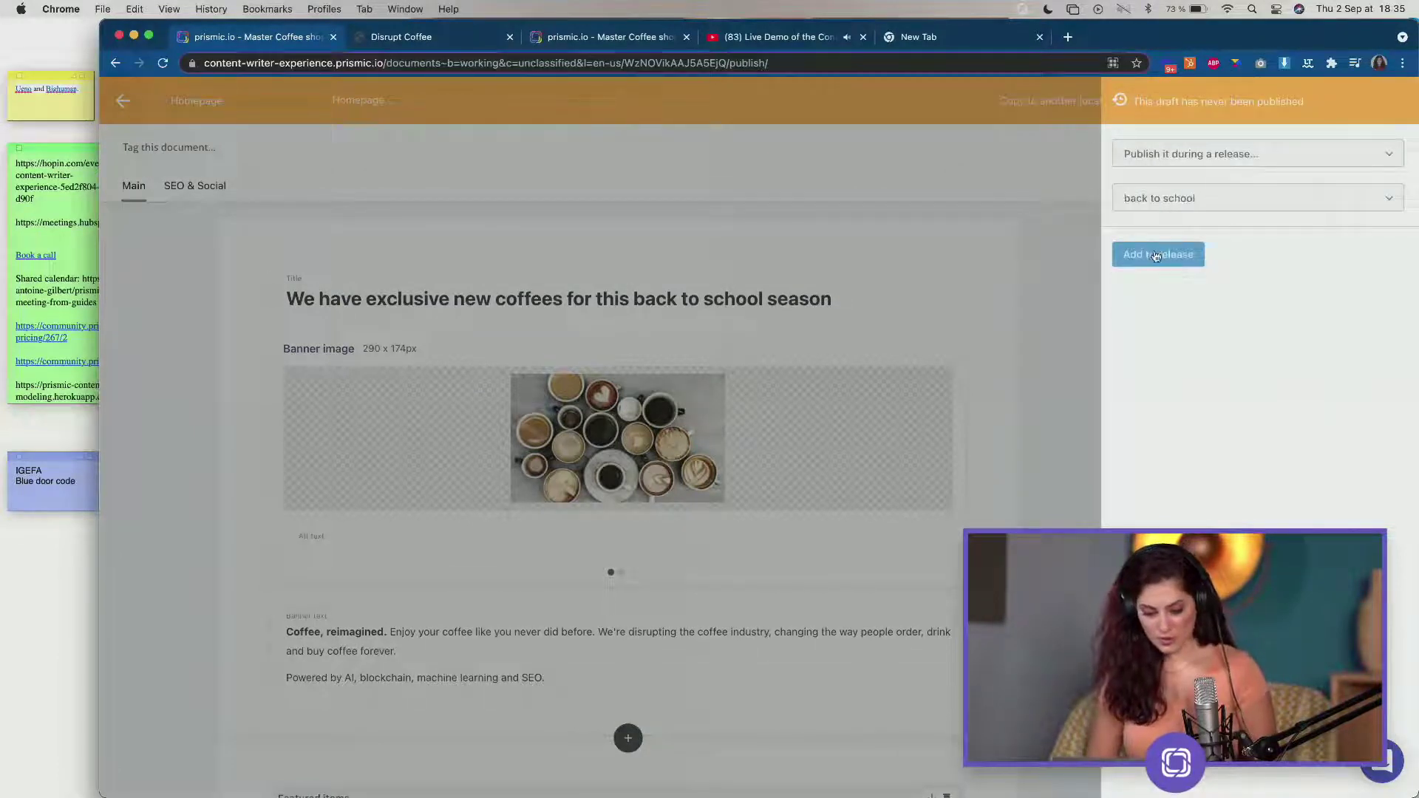
click(1155, 253)
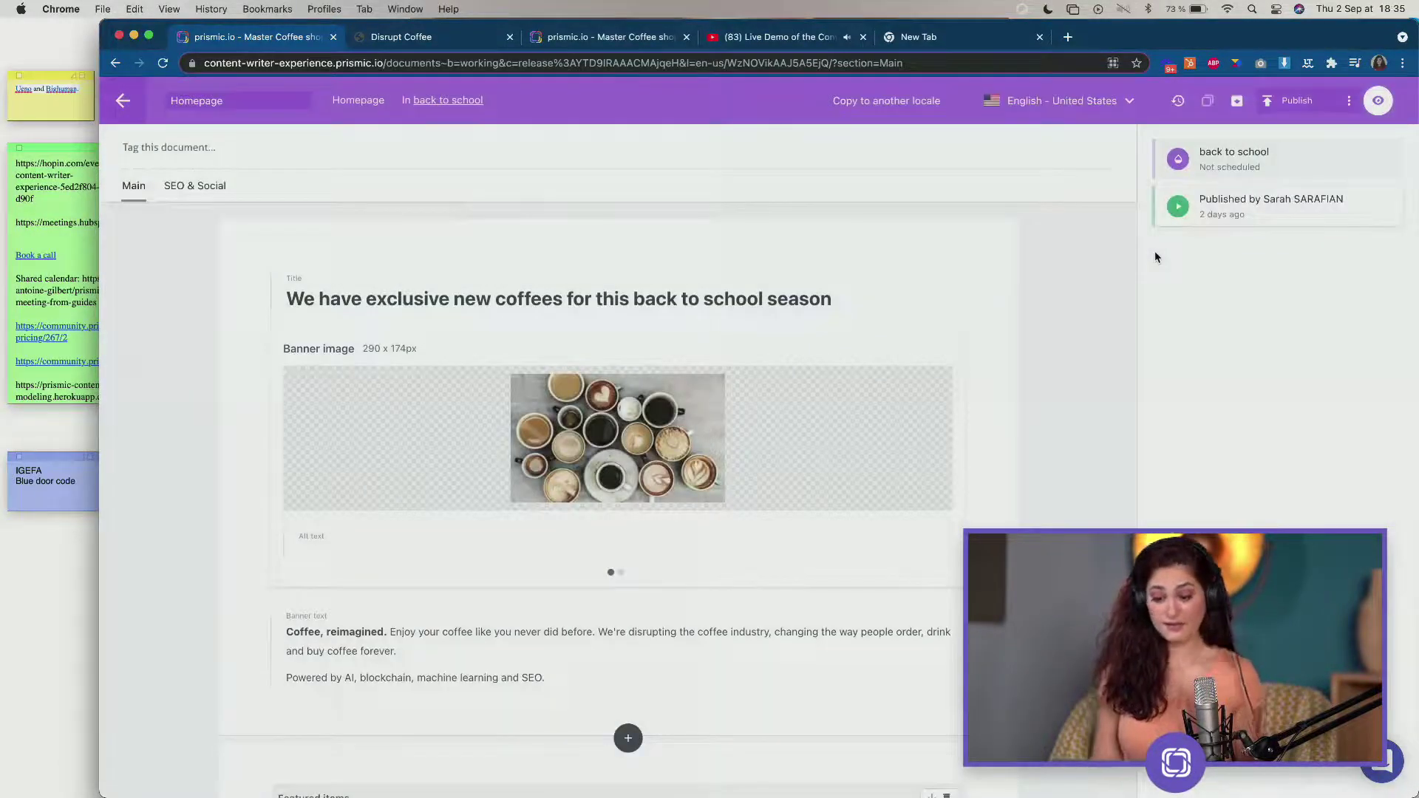
Preview the "back to school" release on the live website, checking the homepage and the Blog page.
click(438, 101)
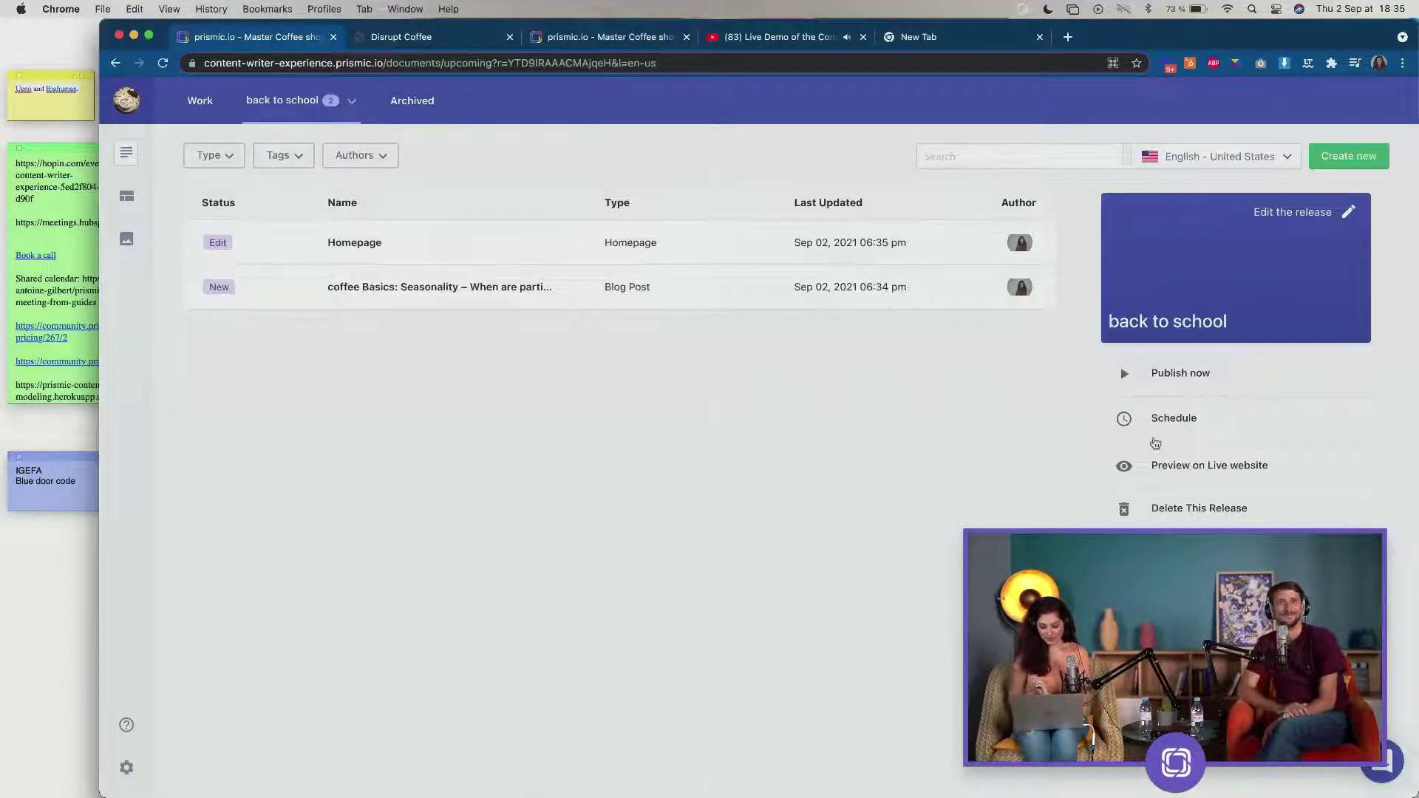
click(1170, 466)
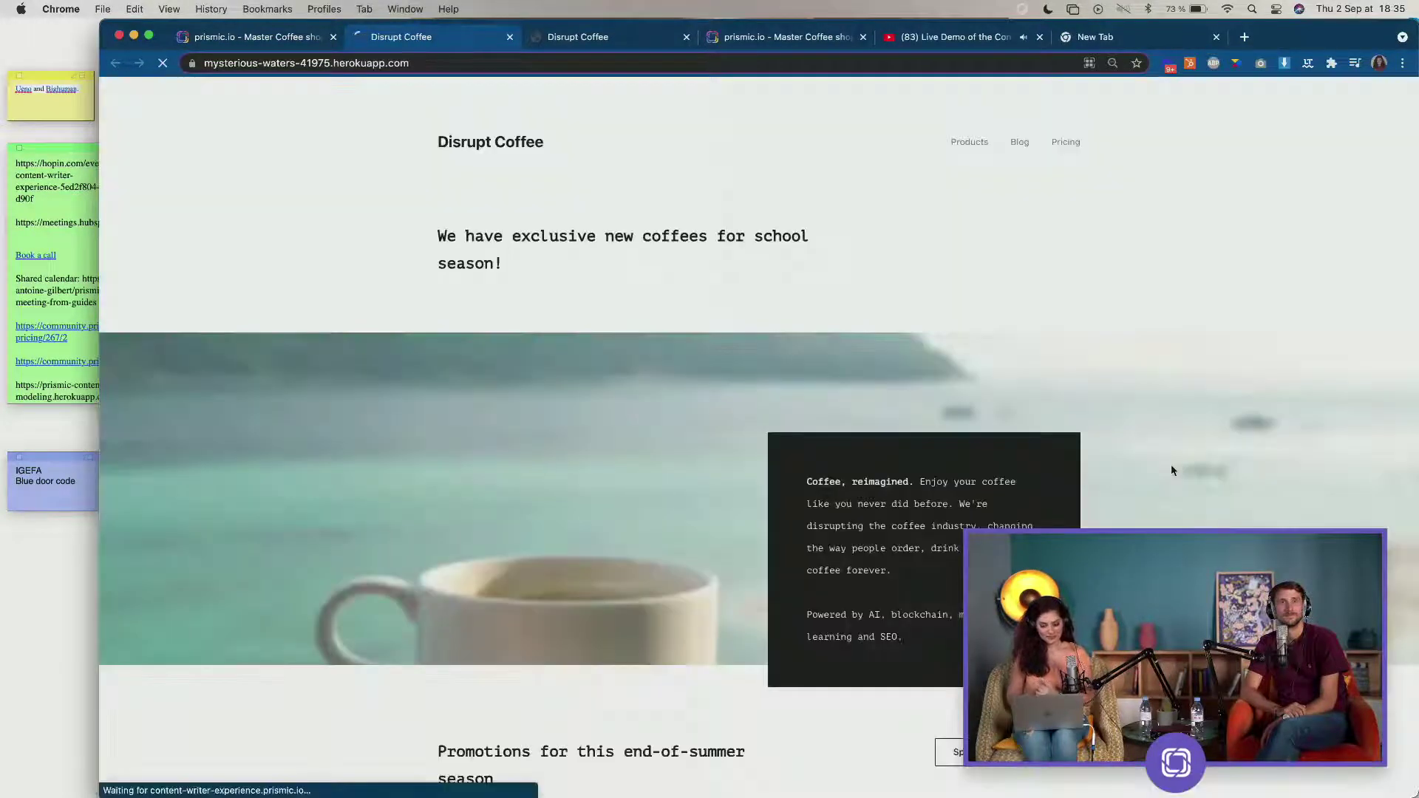
scroll(625, 309, down, 2)
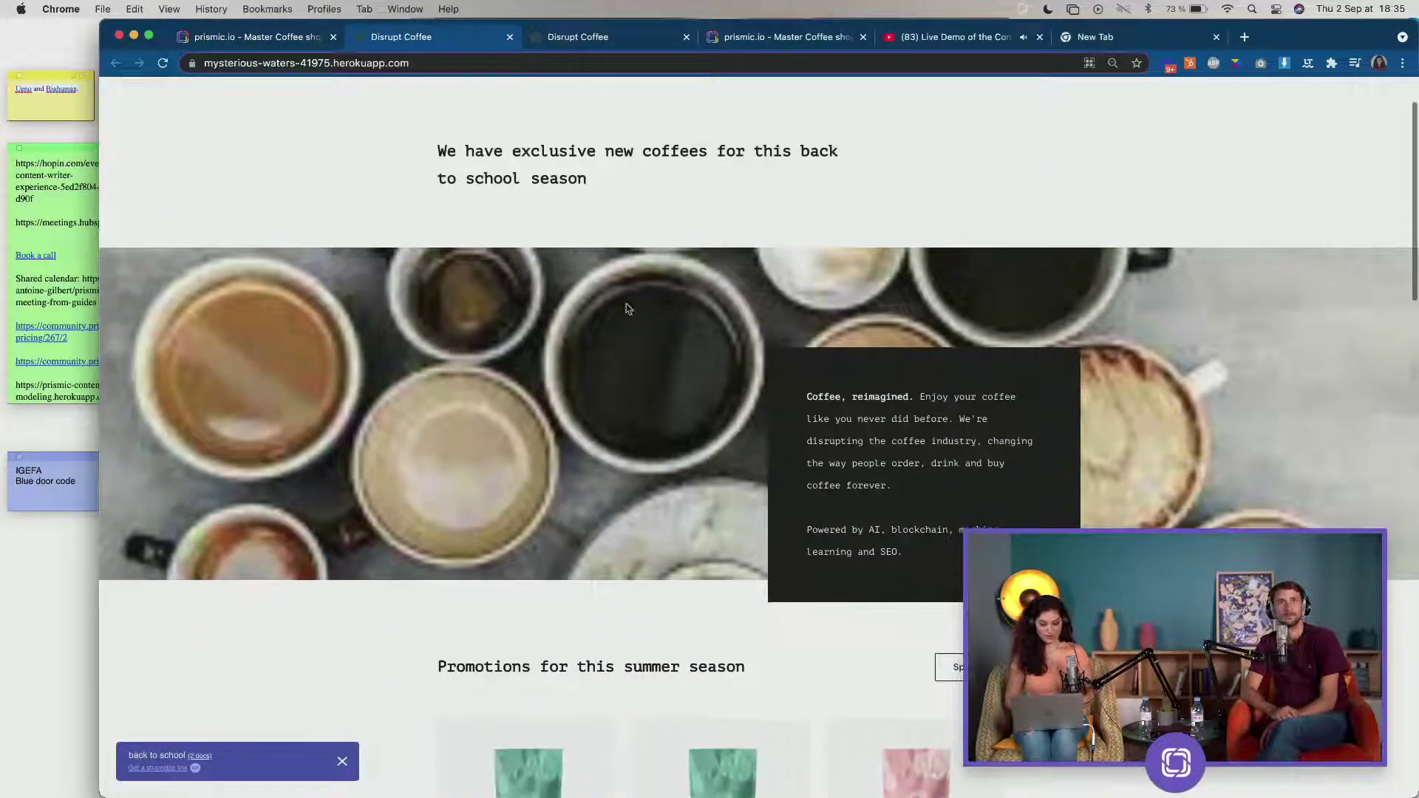
scroll(587, 459, down, 10)
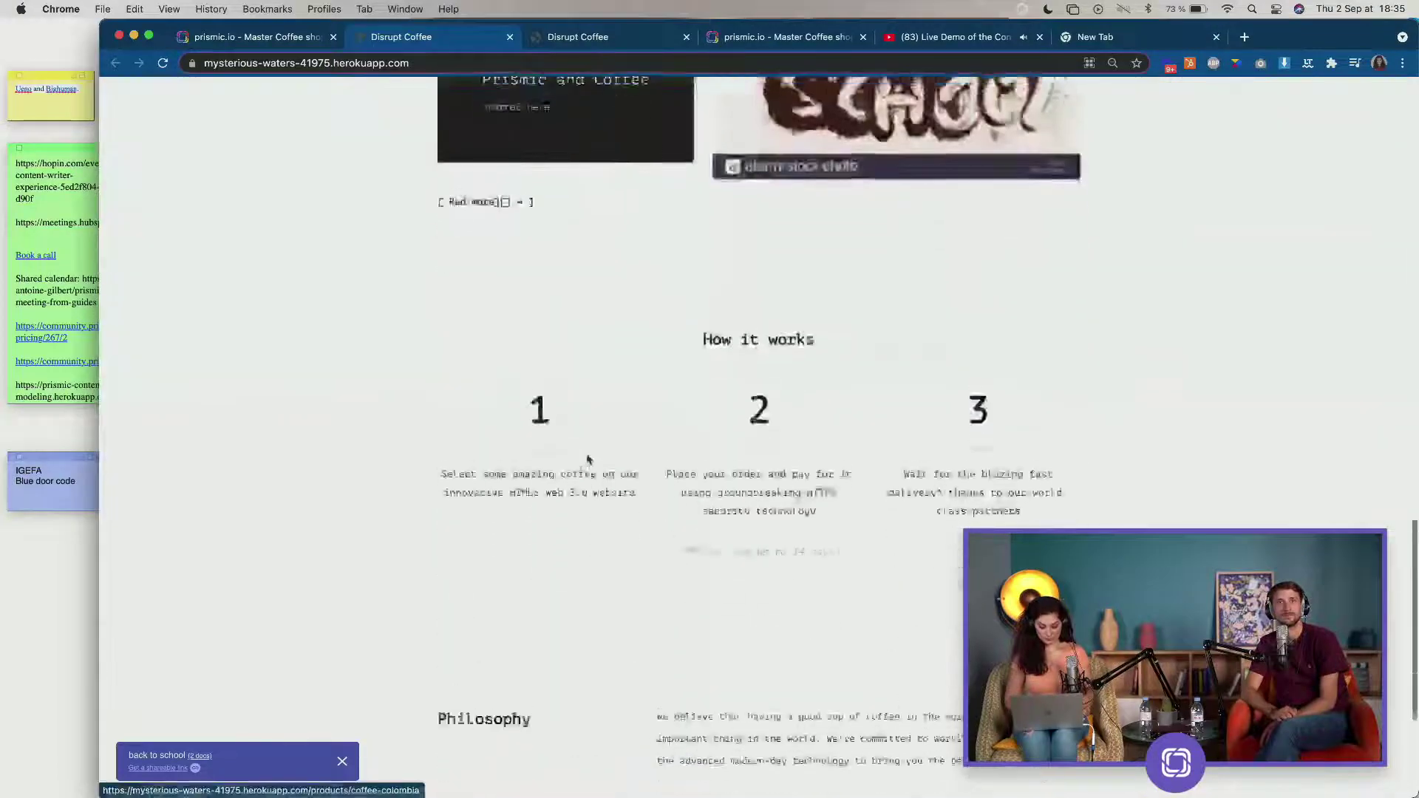
scroll(587, 459, up, 2)
scroll(588, 459, up, 3)
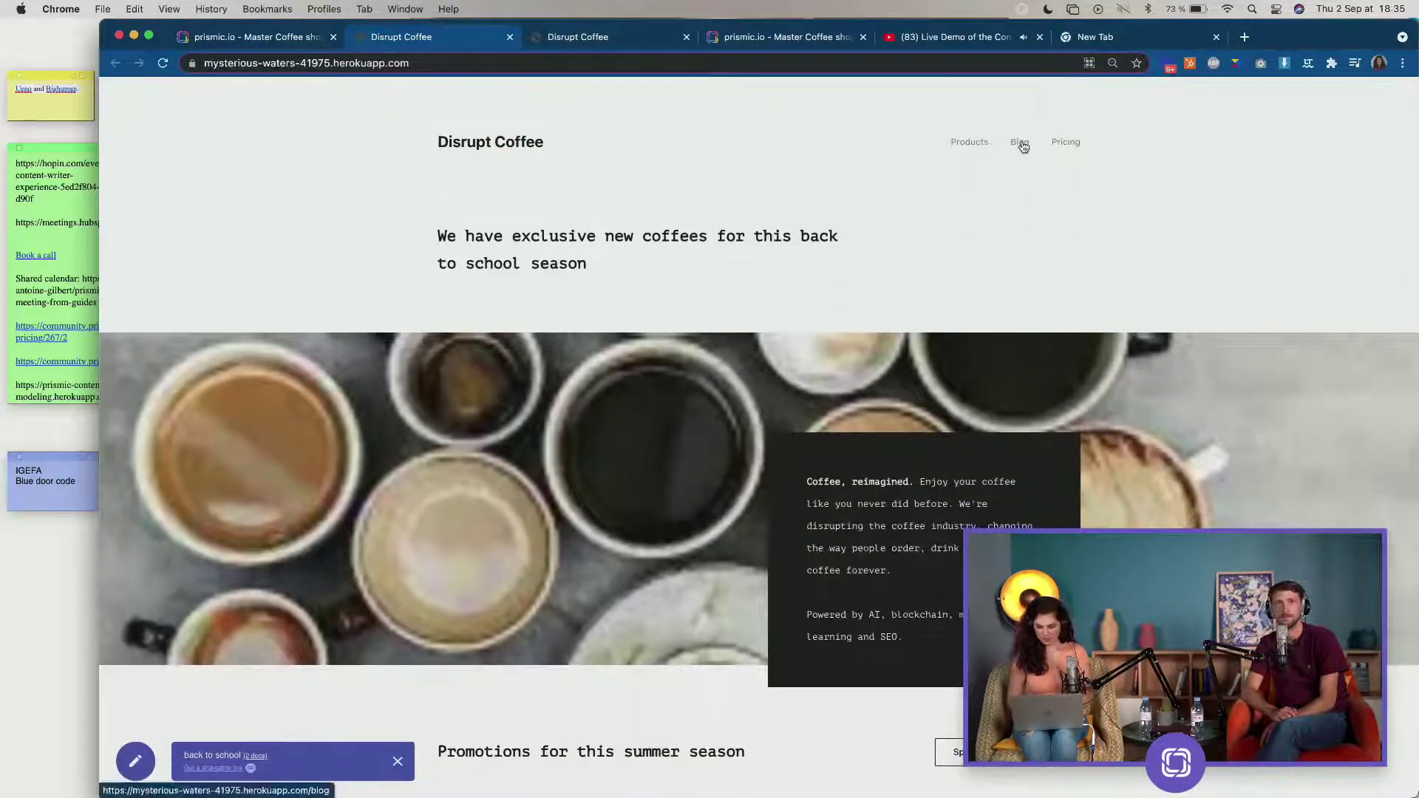
click(1021, 144)
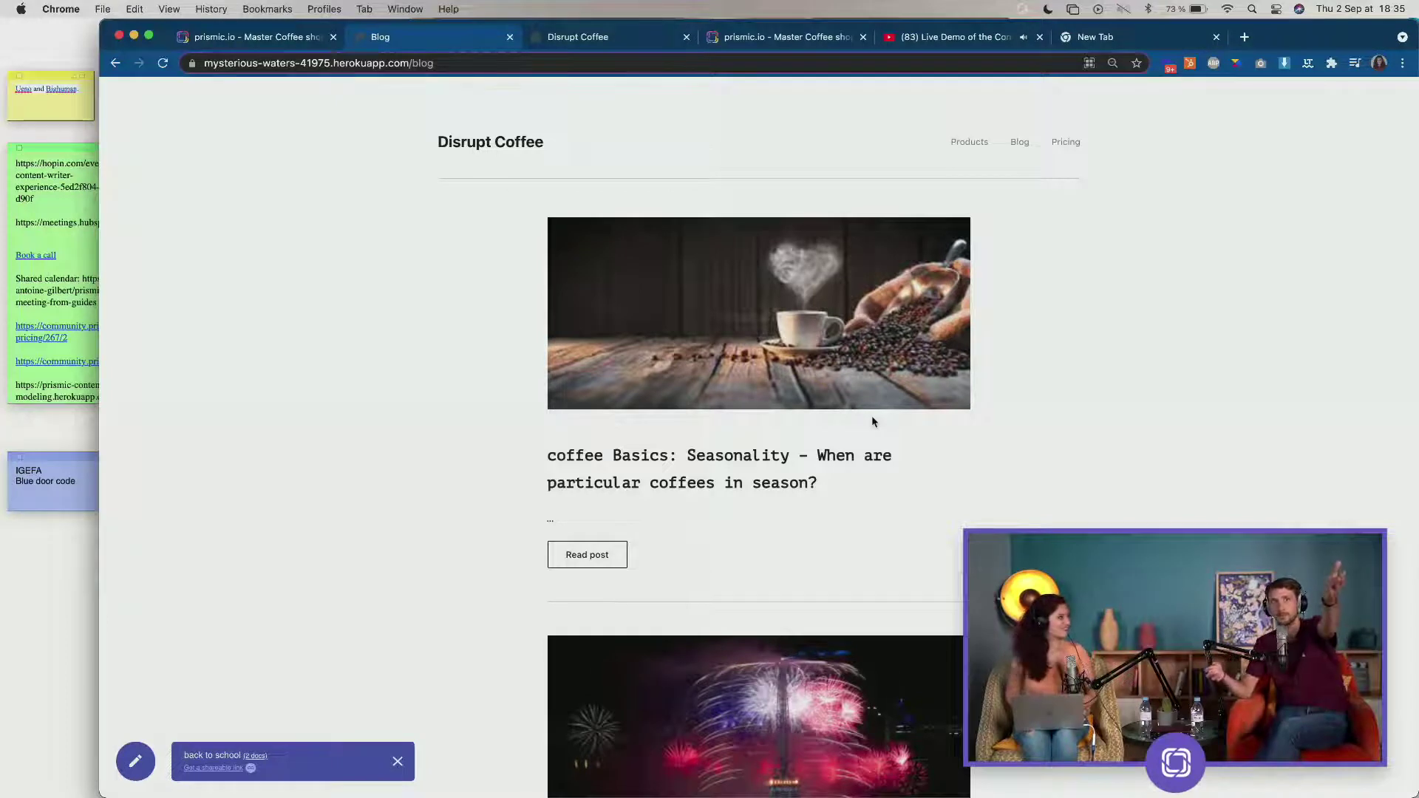
Exit the "back to school" release preview and look through the posts on the website's public Blog page.
click(404, 772)
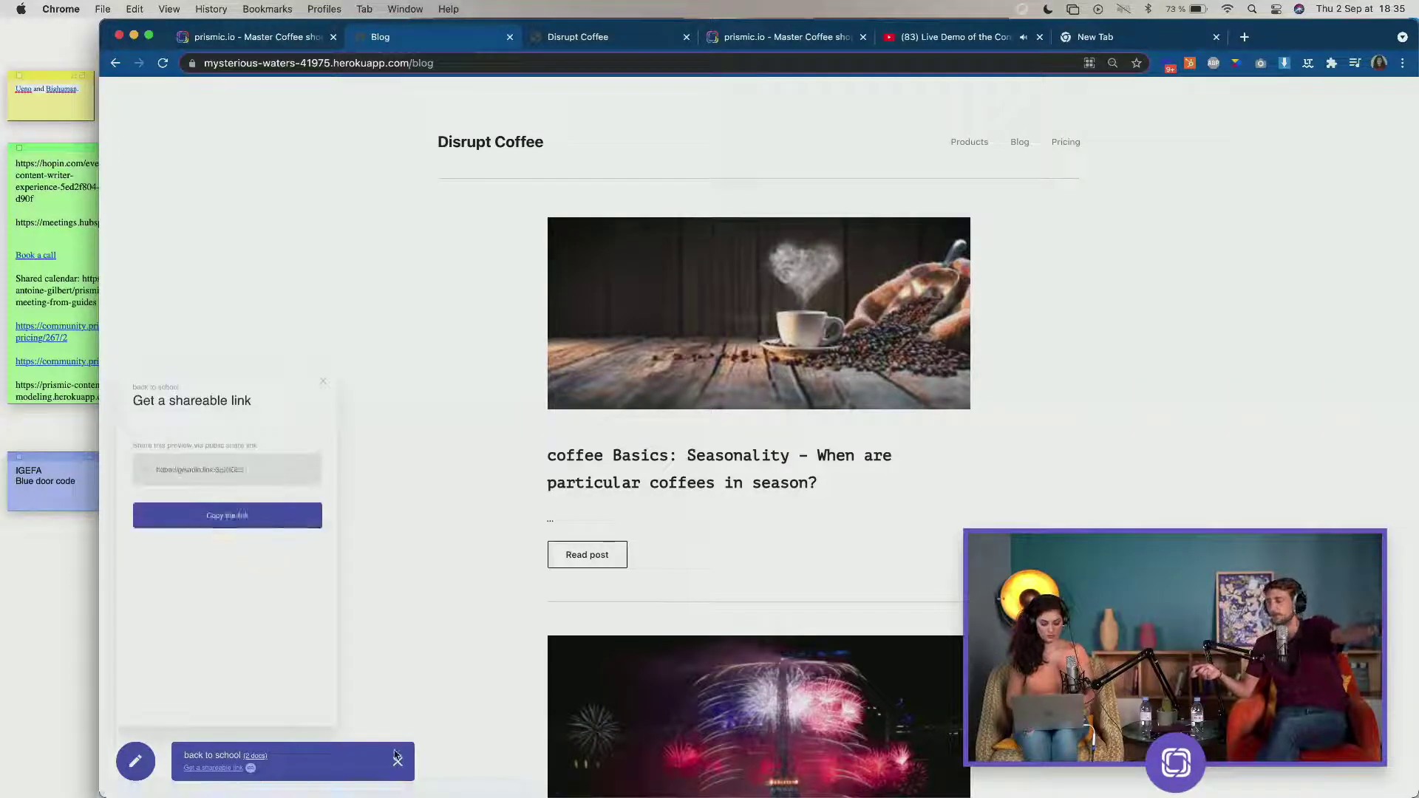
click(398, 759)
scroll(399, 769, down, 2)
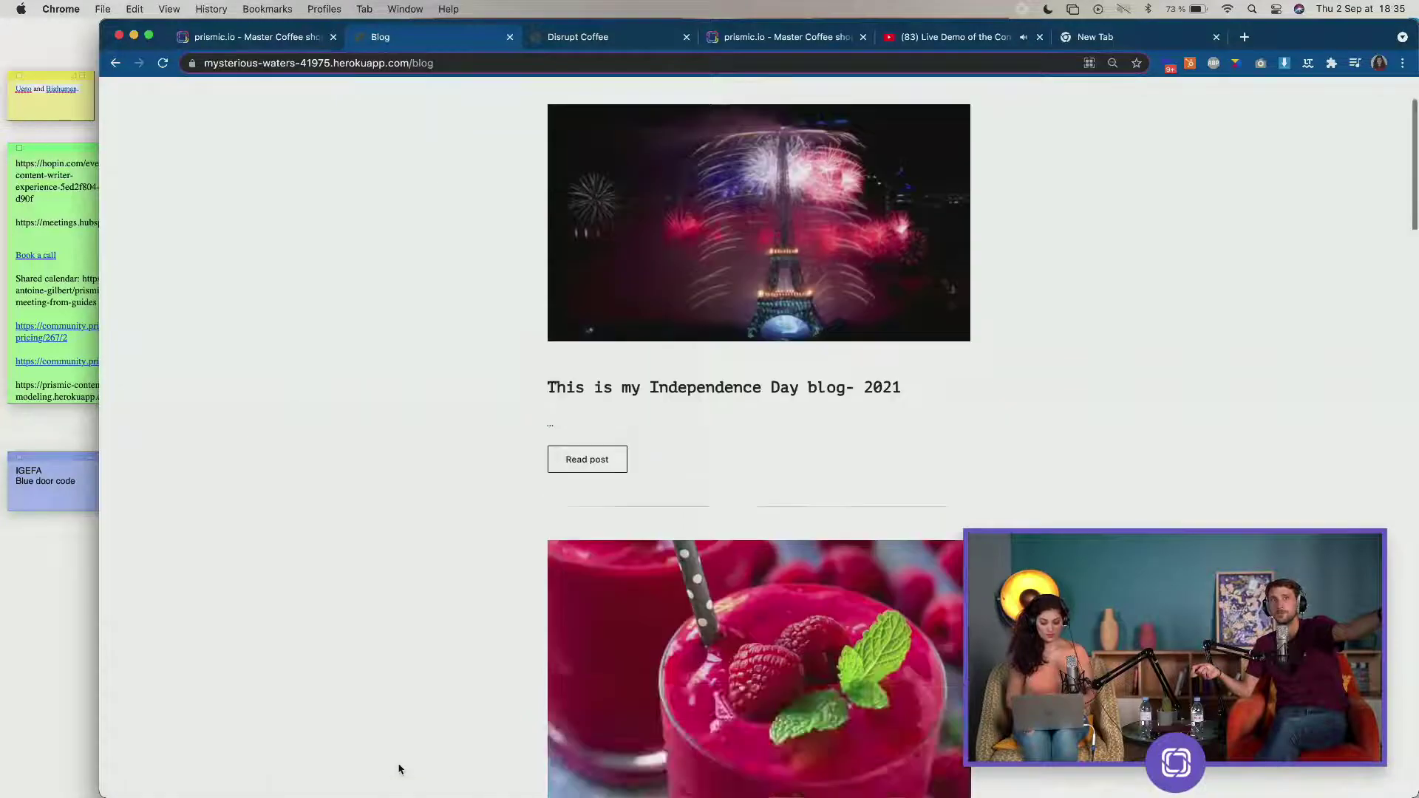
scroll(399, 769, down, 5)
scroll(399, 769, down, 10)
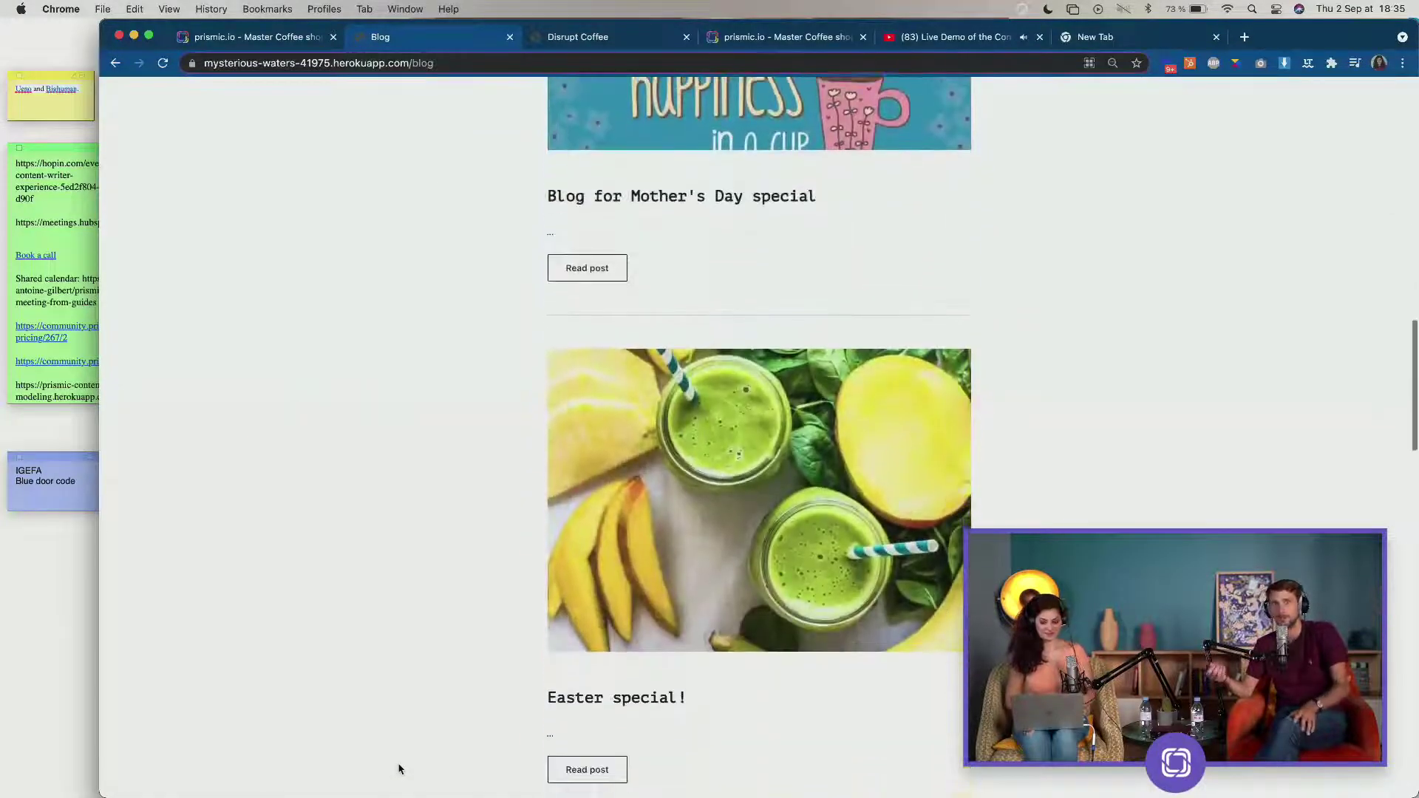
scroll(399, 769, up, 4)
scroll(399, 769, down, 1)
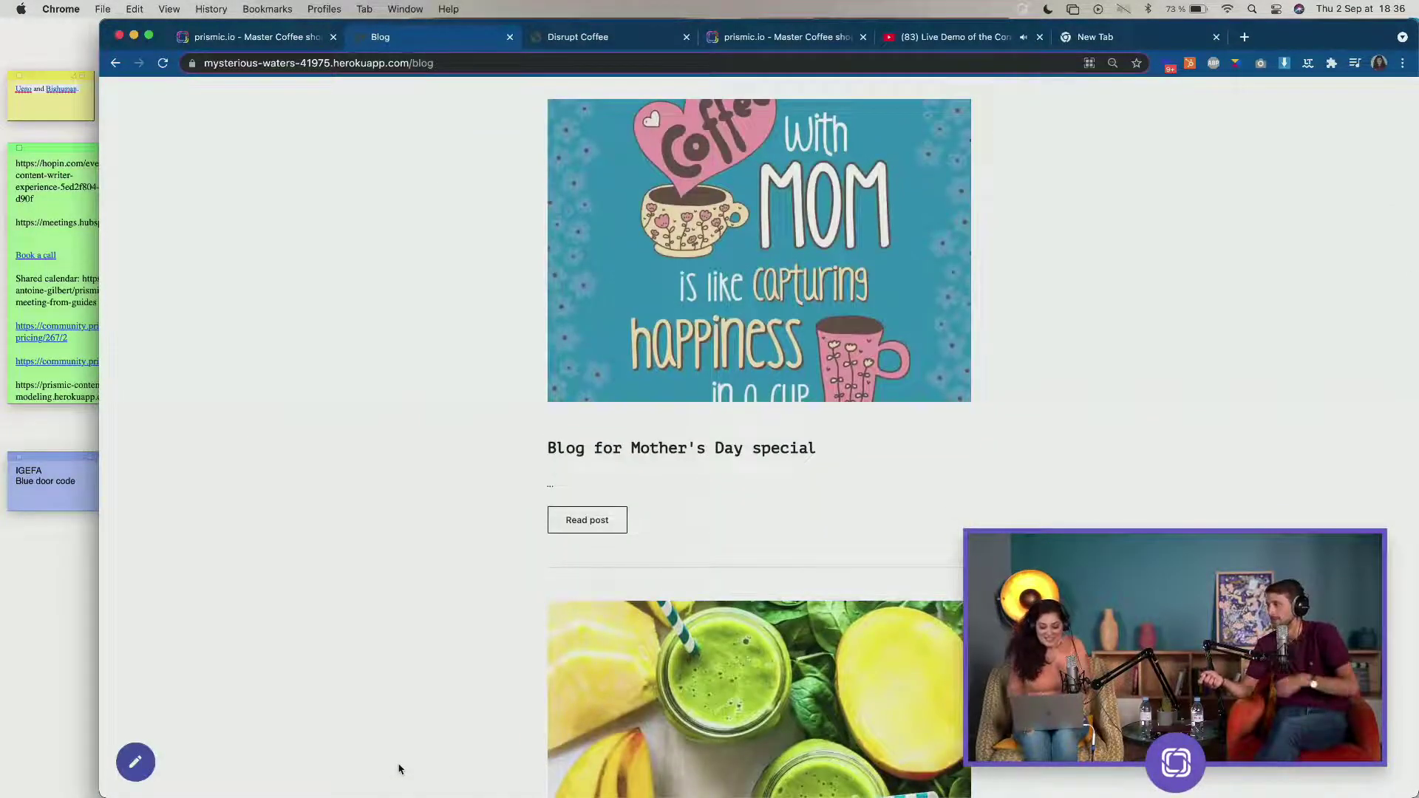
scroll(400, 769, down, 12)
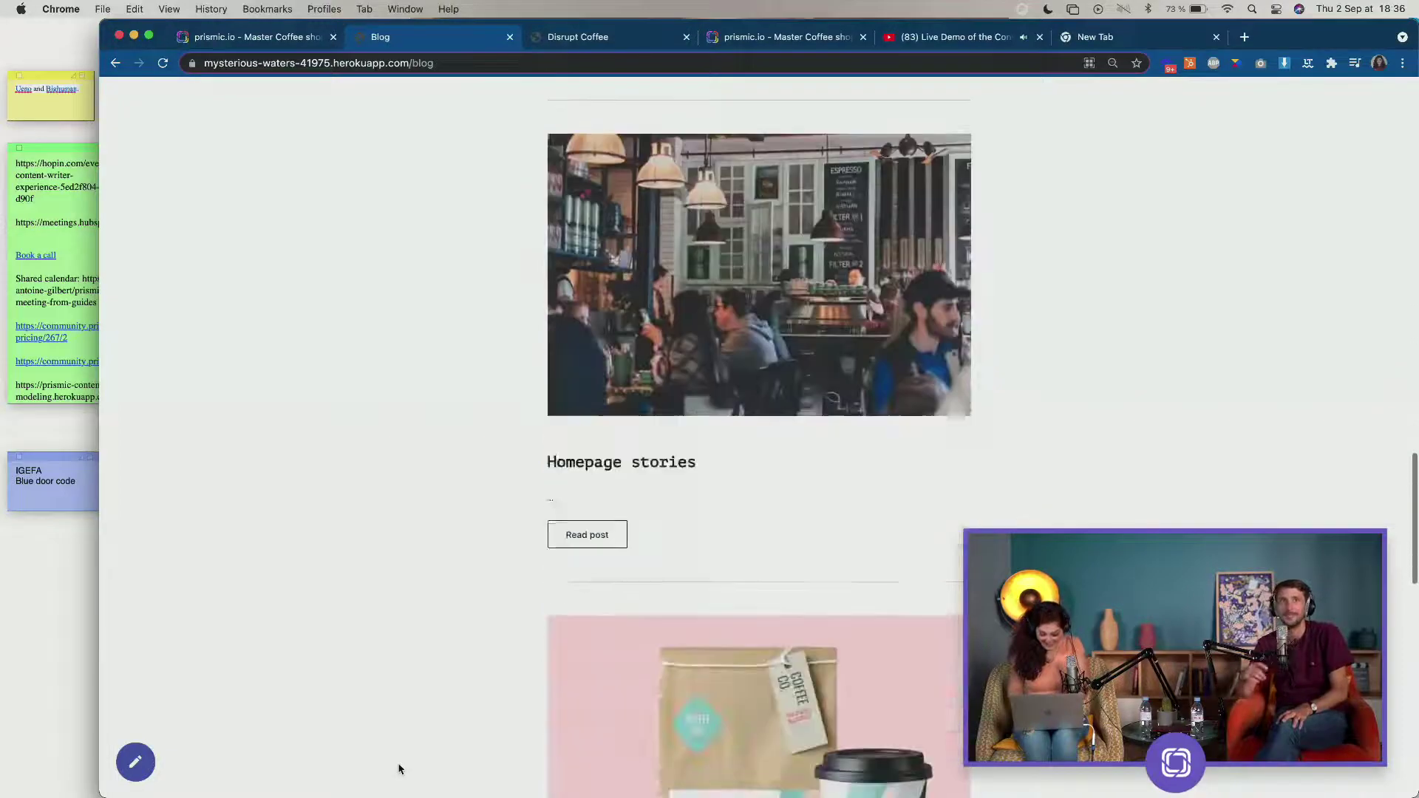
scroll(399, 769, down, 2)
scroll(399, 770, up, 20)
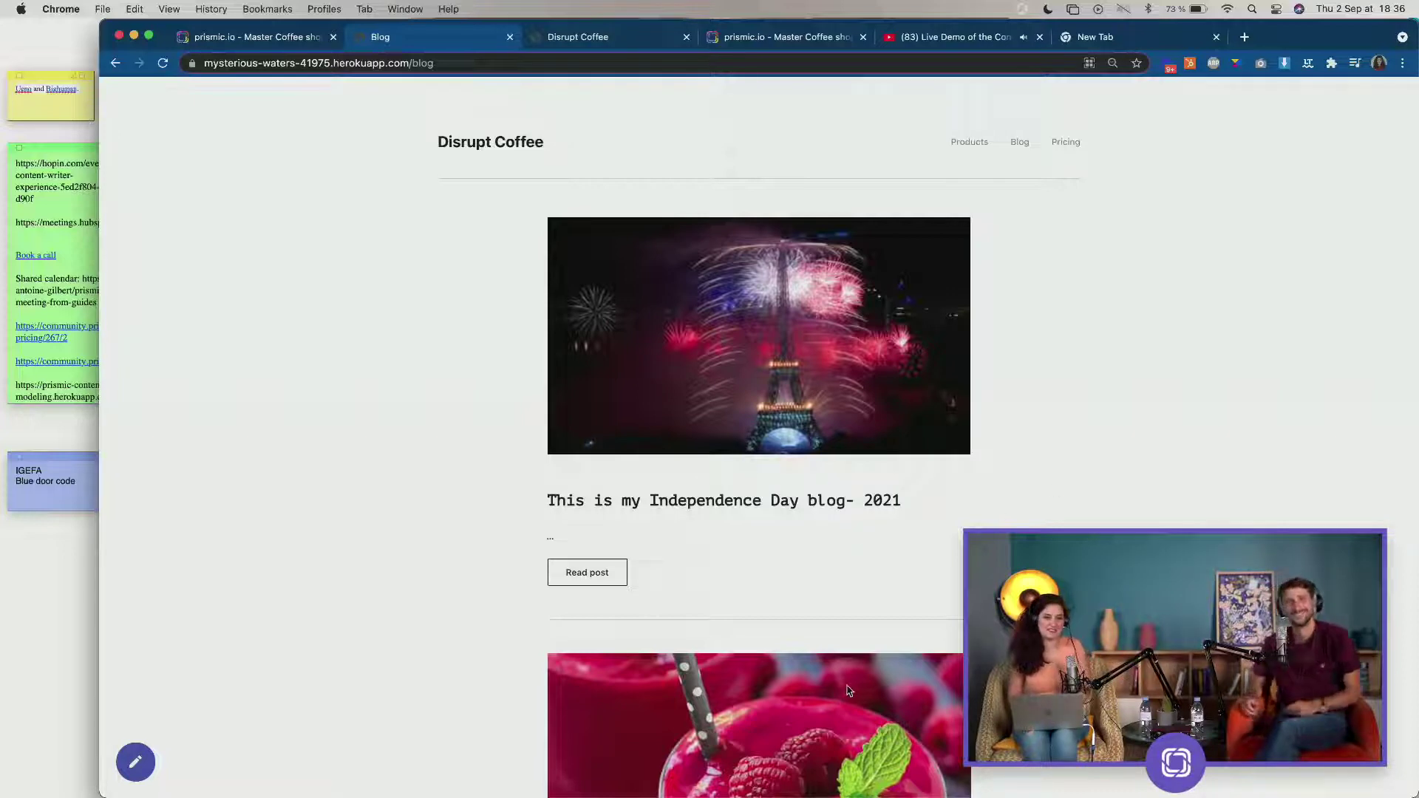
scroll(849, 691, down, 3)
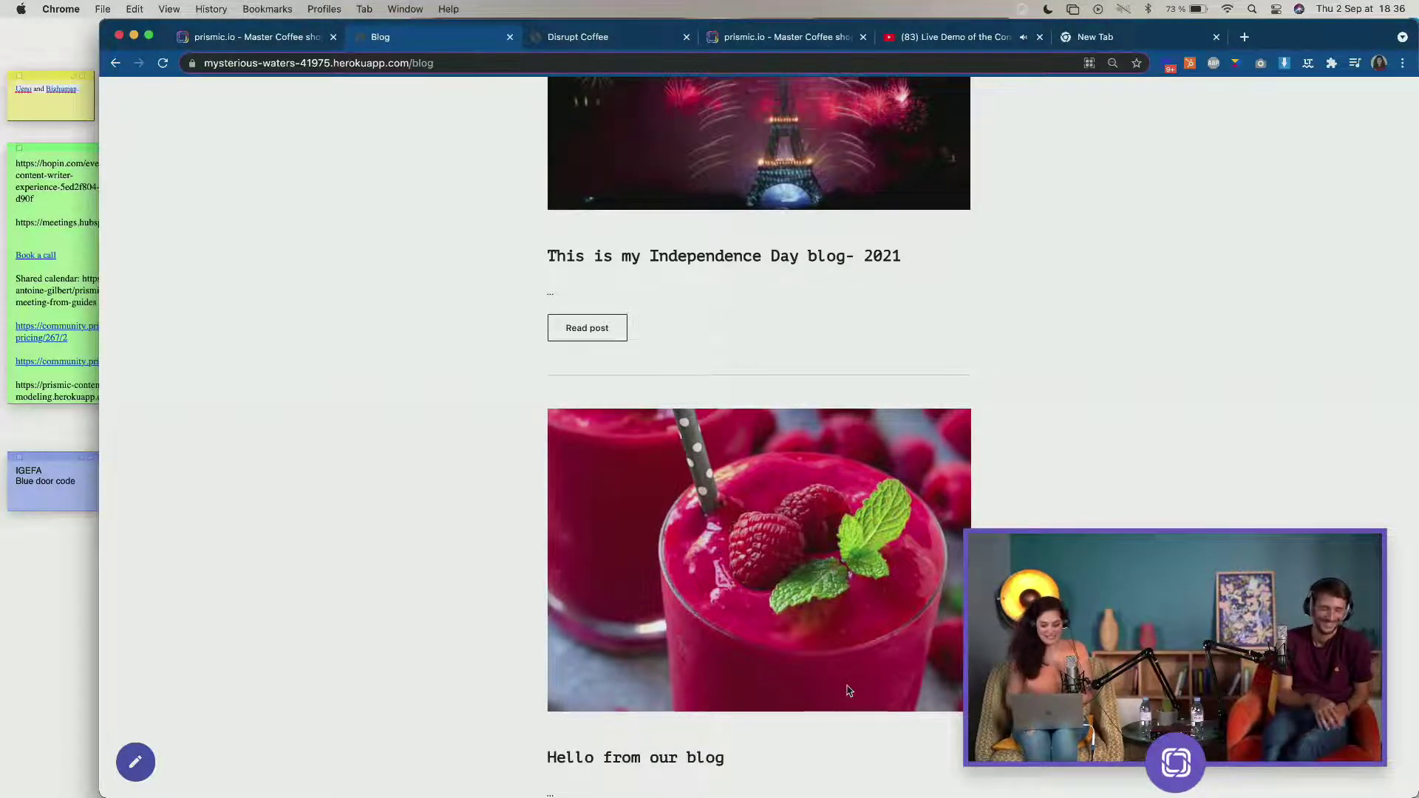
scroll(847, 688, up, 3)
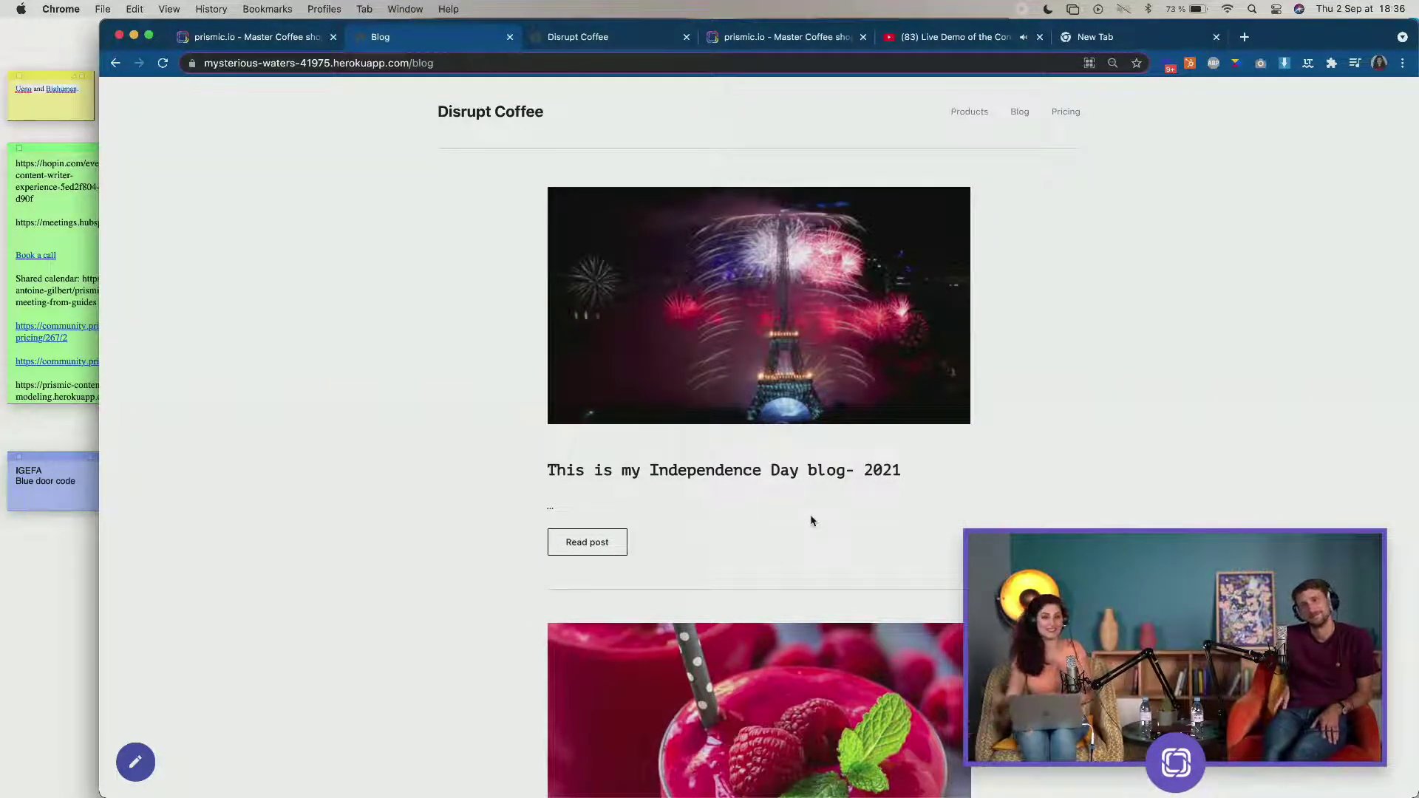
scroll(811, 521, down, 6)
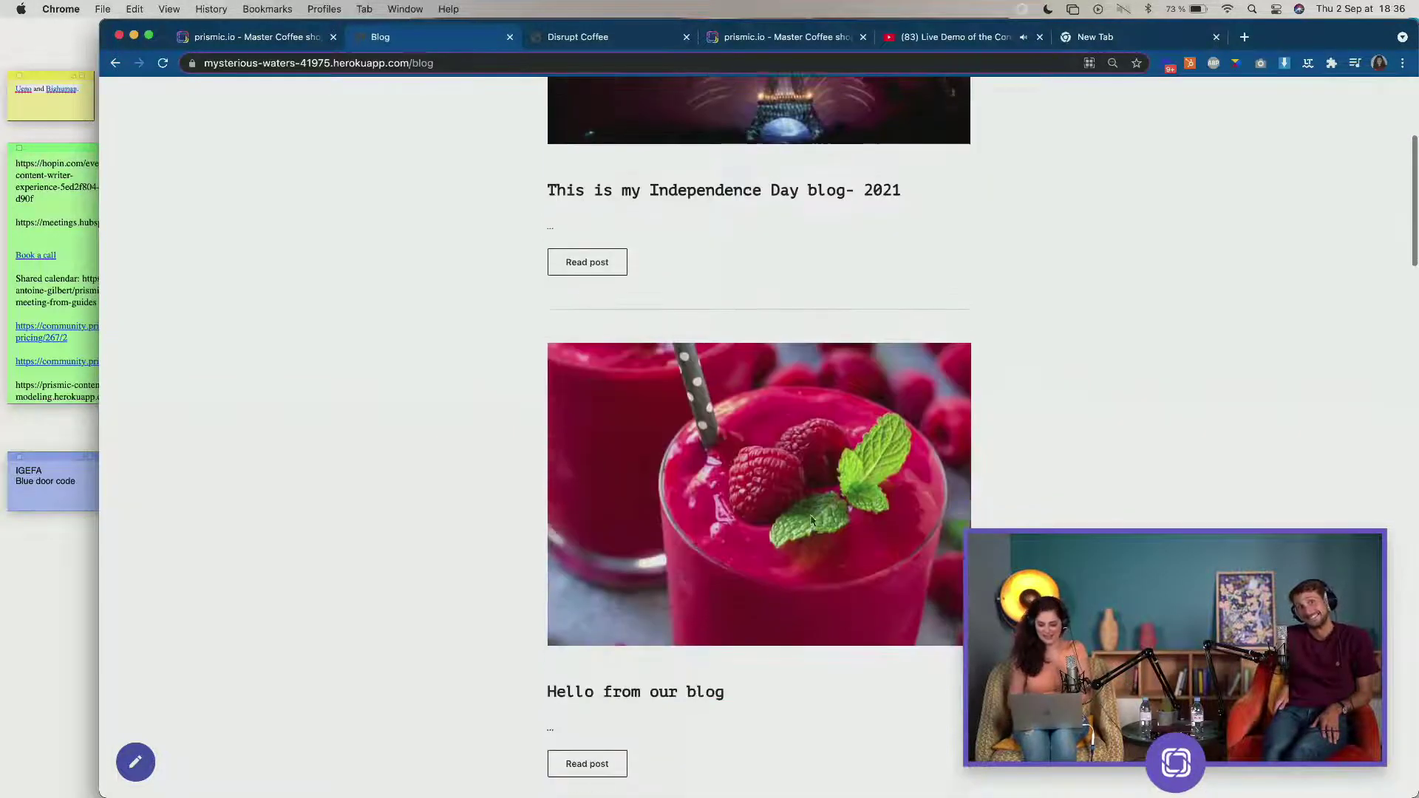
drag(798, 507, 322, 505)
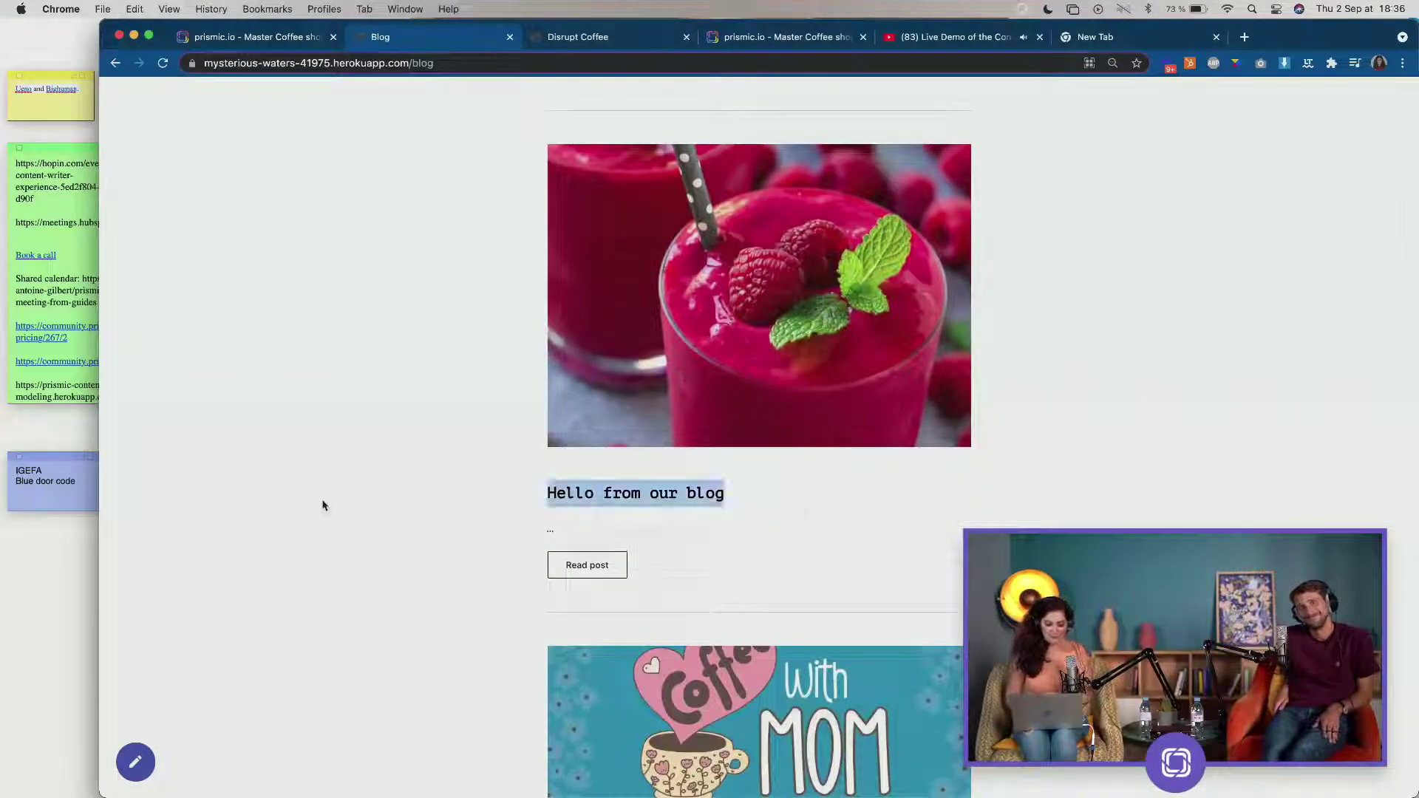
scroll(434, 540, down, 3)
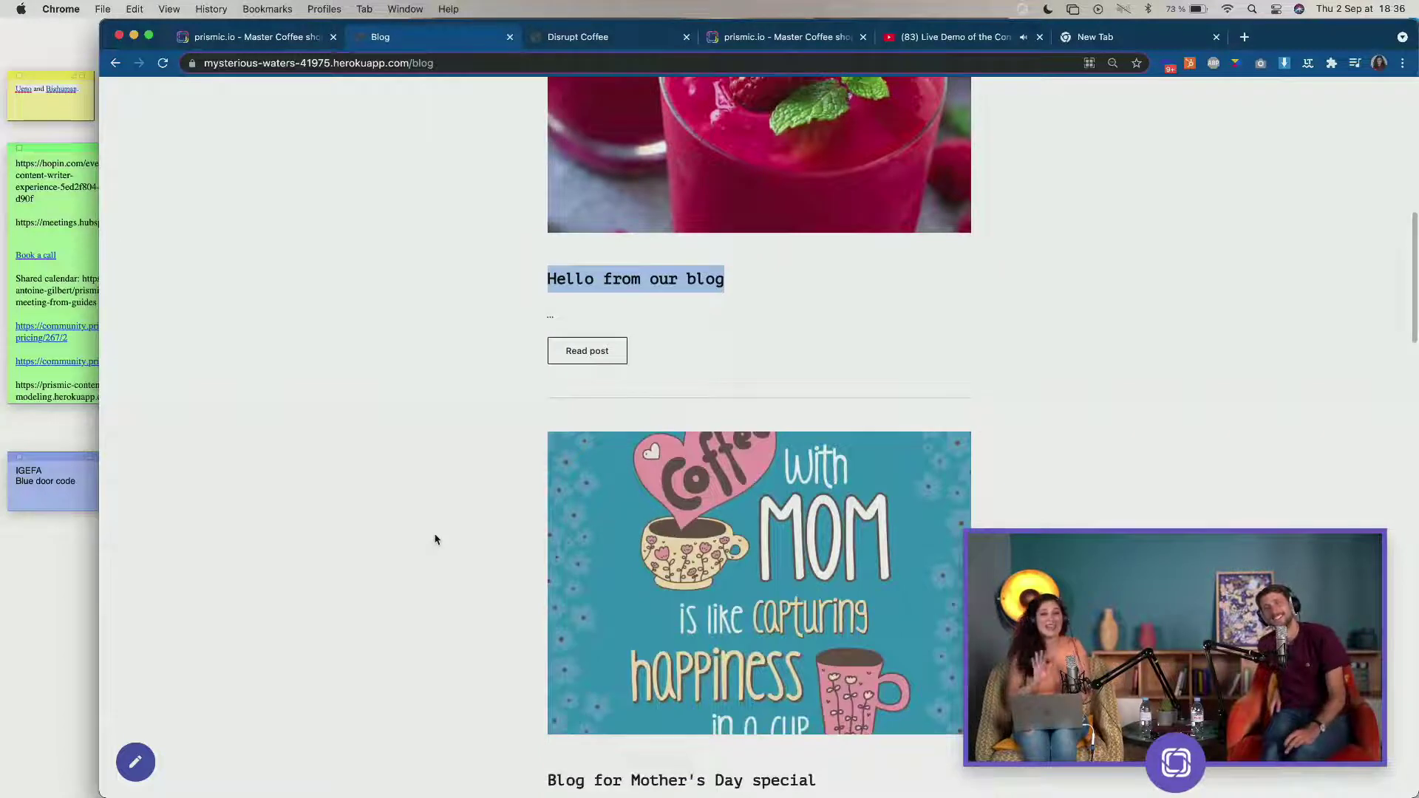
key(super+r)
scroll(435, 540, down, 1)
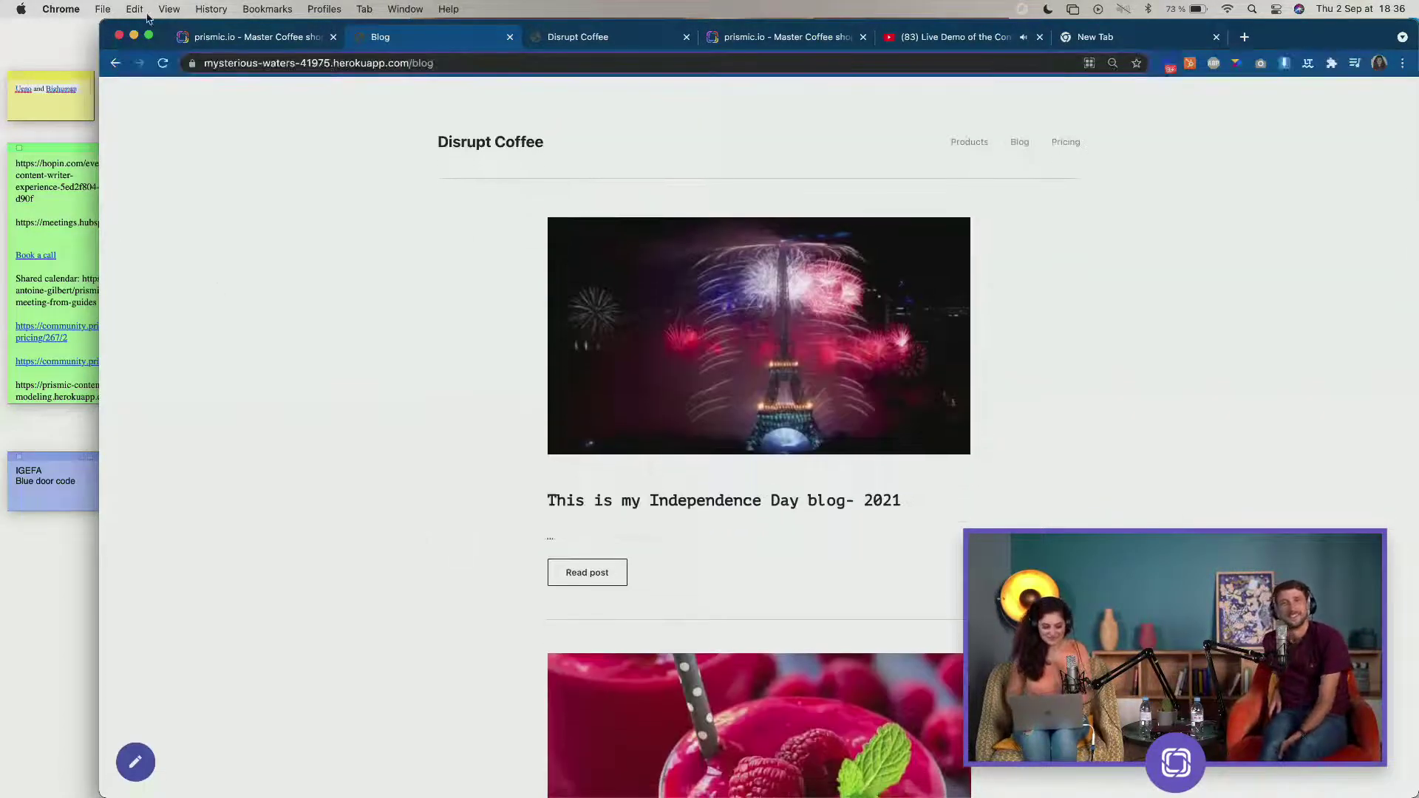
Return to the "back to school" release in Prismic and set its scheduled date to 2021-09-02.
click(251, 37)
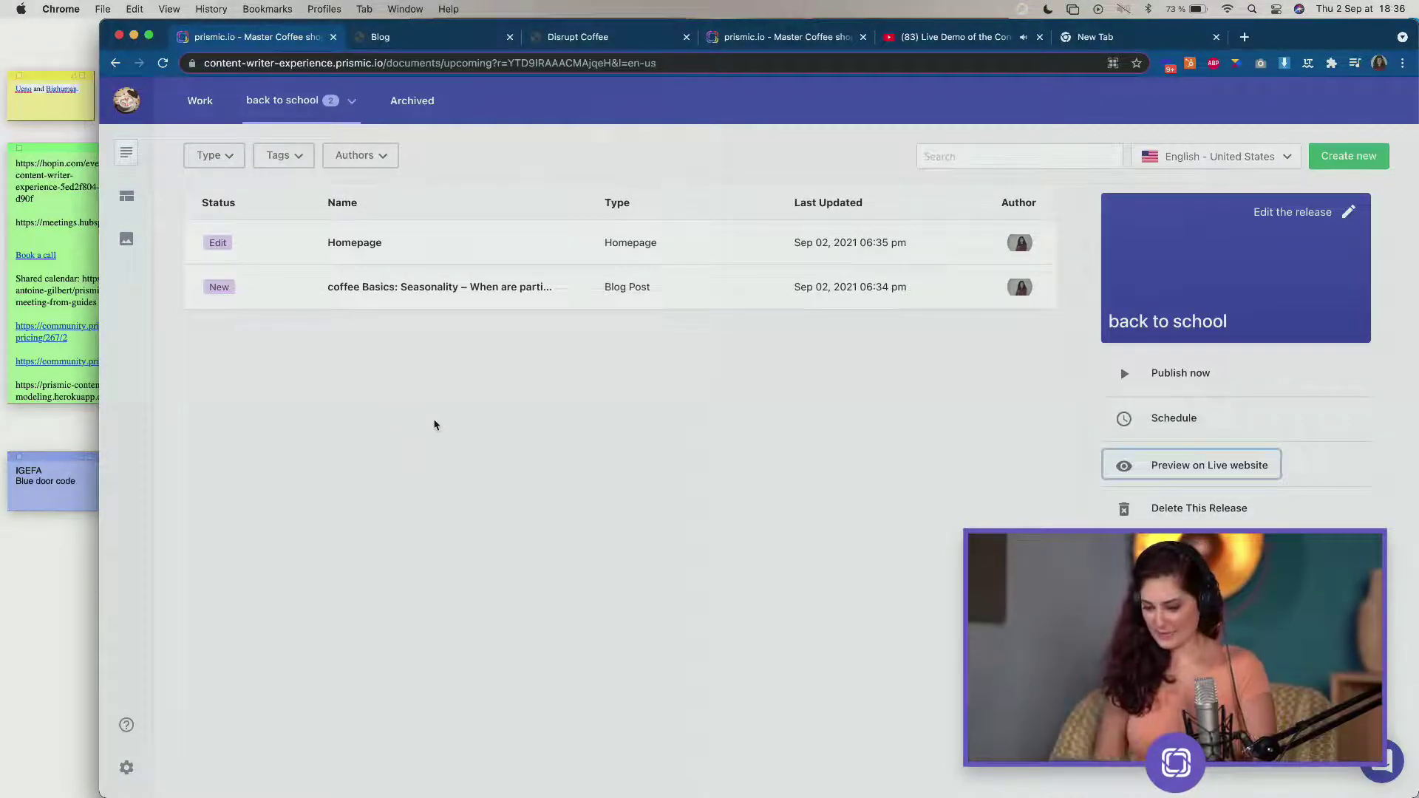
click(1186, 416)
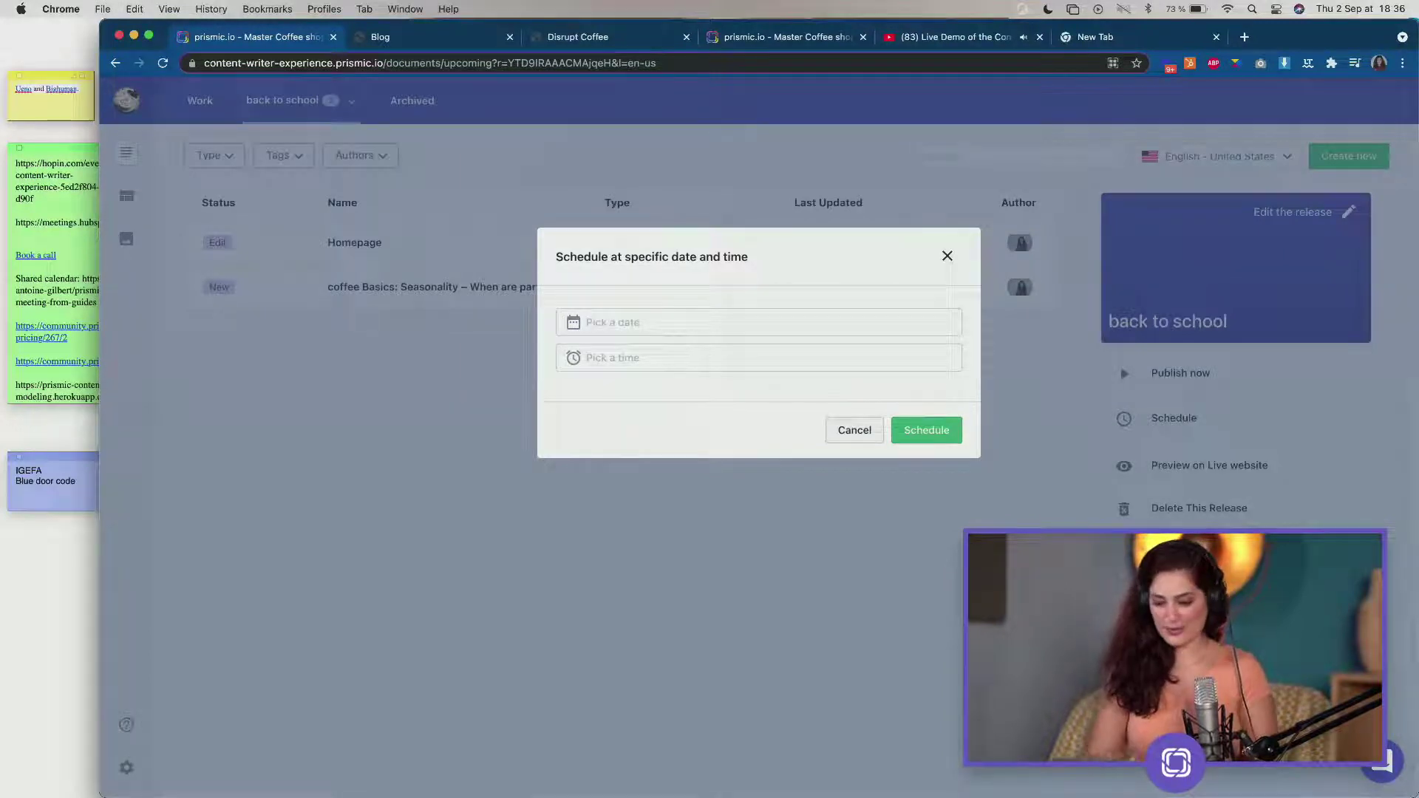
click(588, 323)
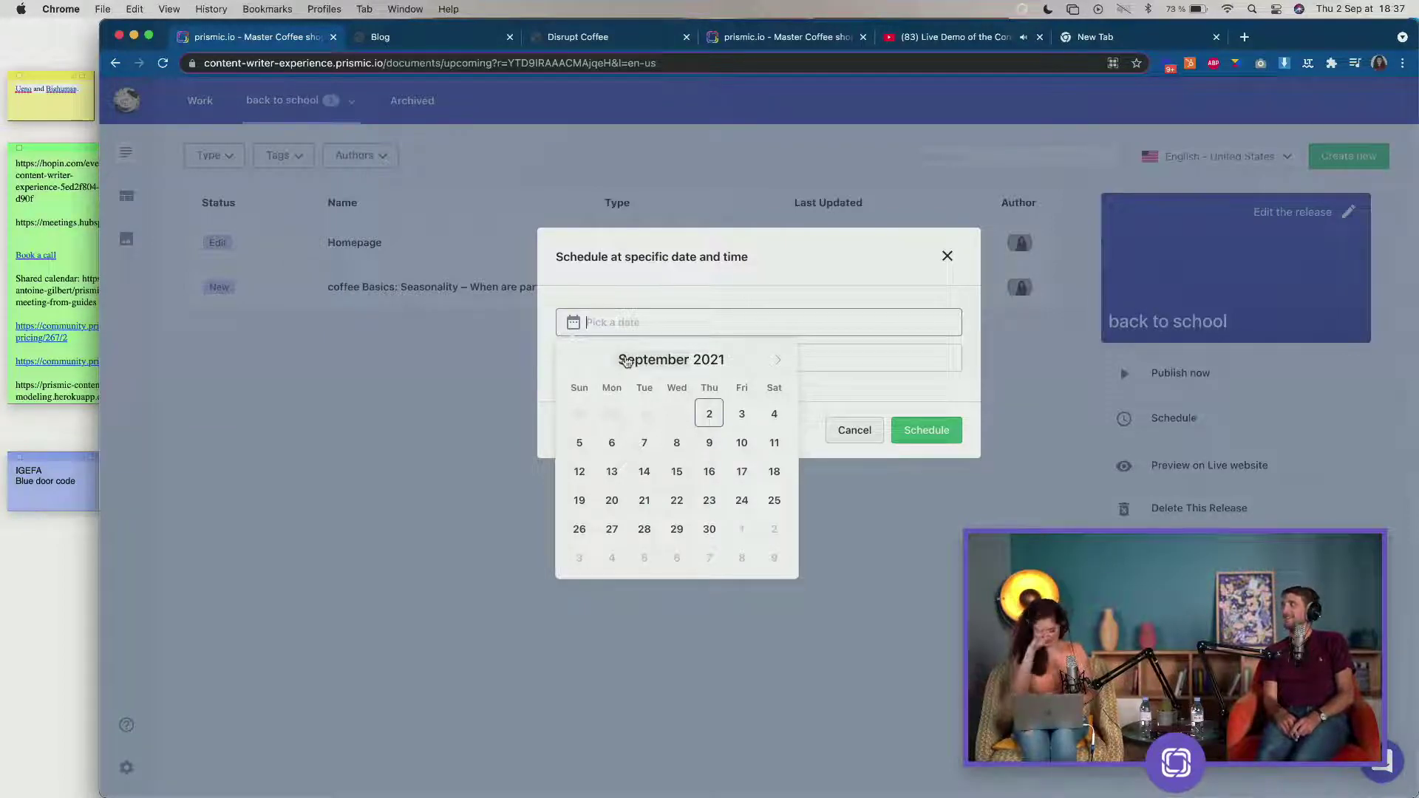
click(706, 423)
Set the release time to 11:00 PM and schedule the "back to school" release.
click(660, 369)
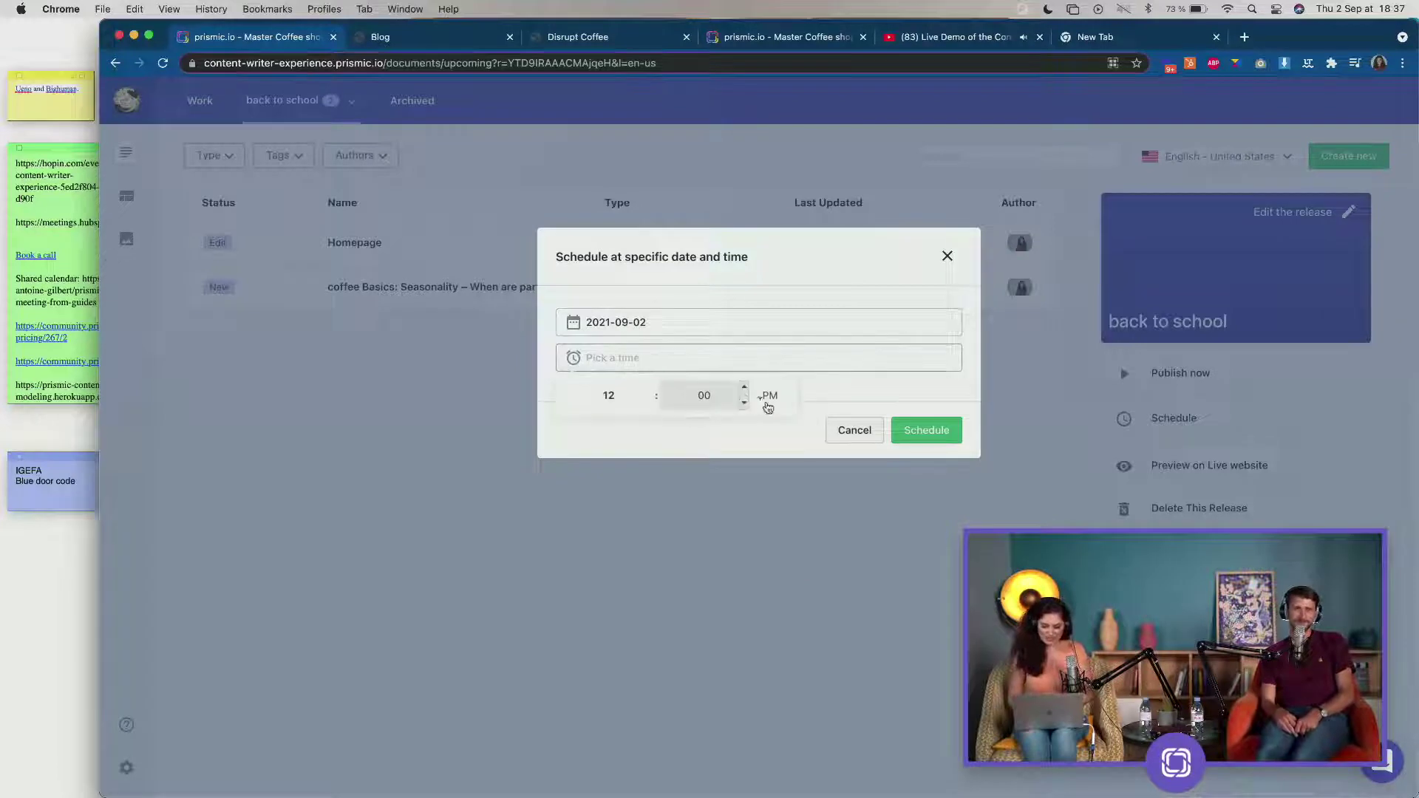
click(744, 403)
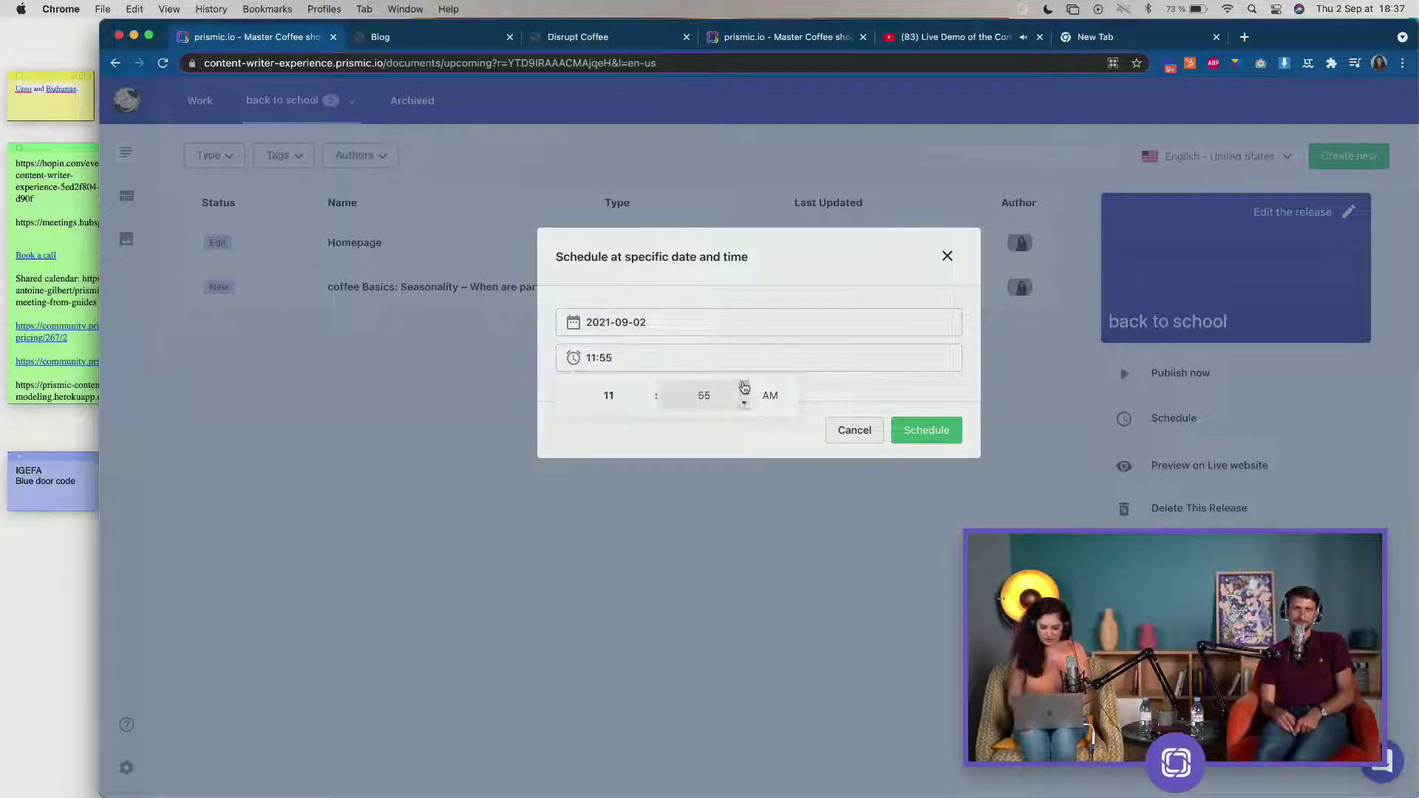
click(744, 385)
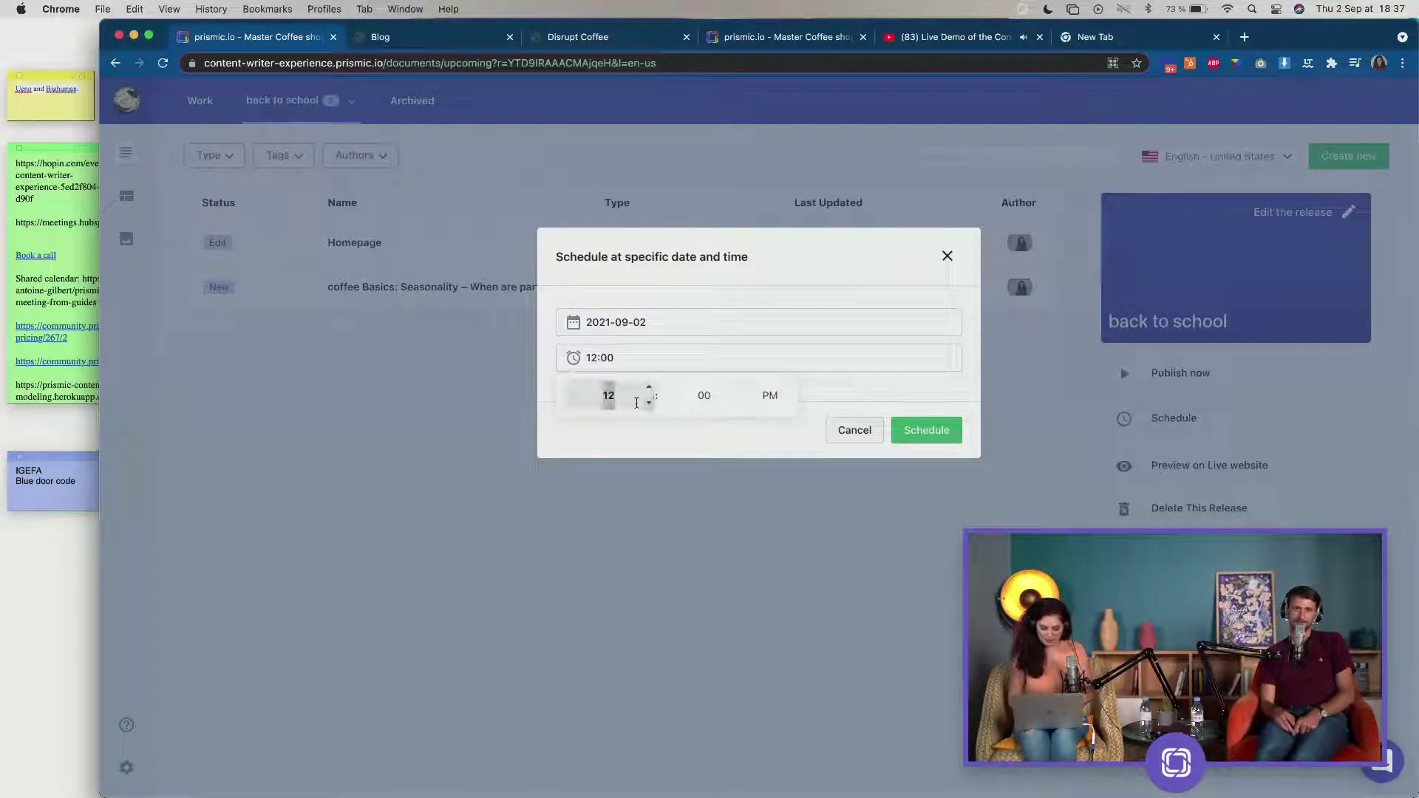
key(Tab)
text(1)
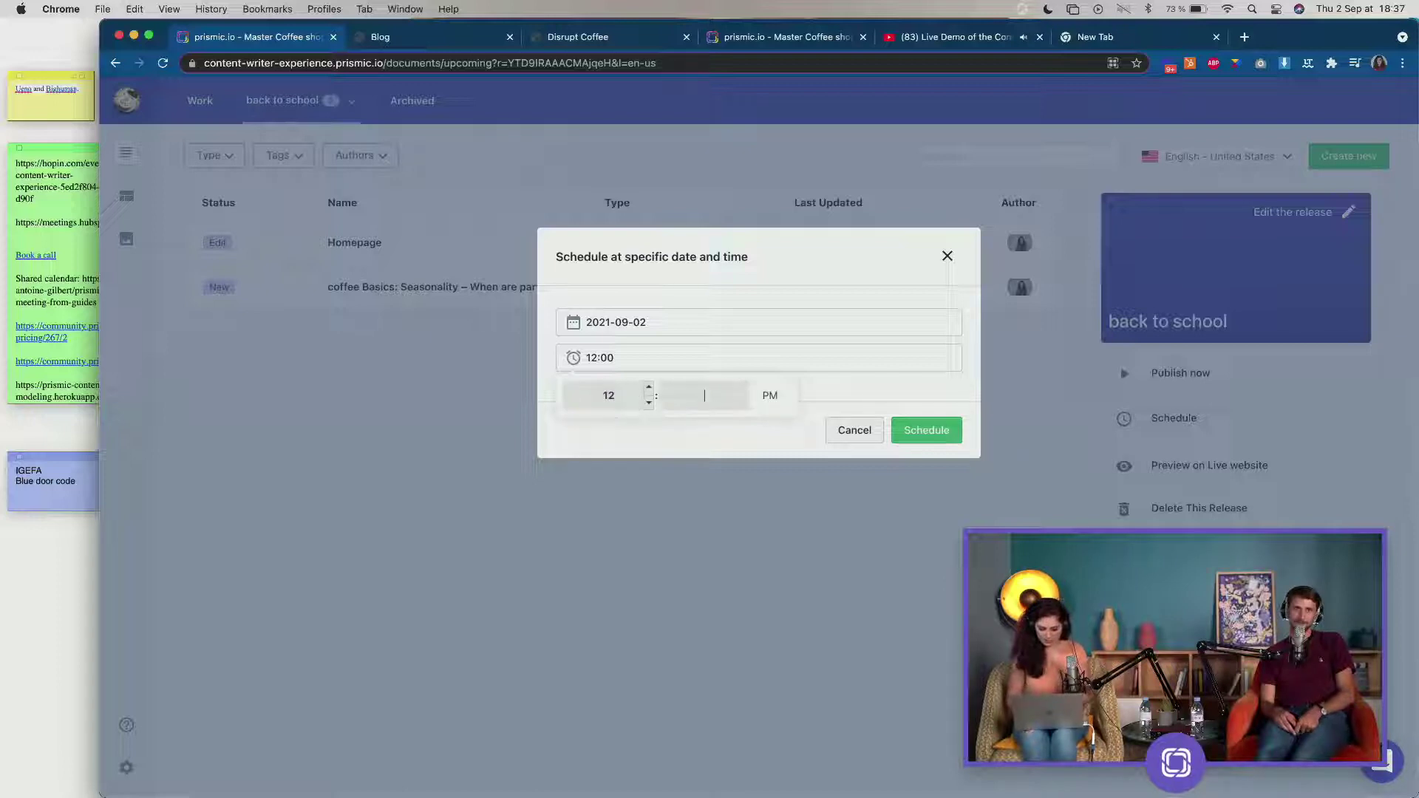
click(621, 401)
text(1)
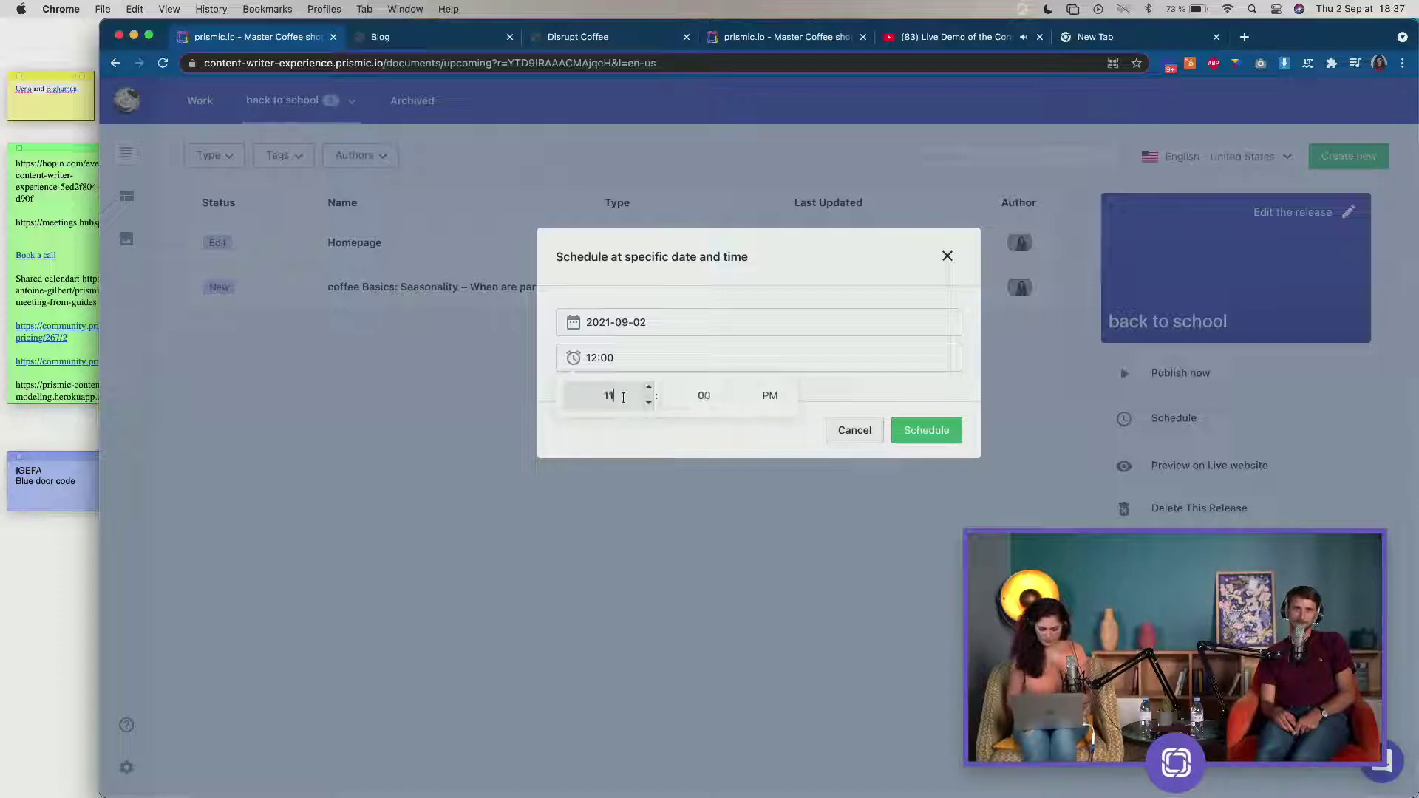
text(1)
click(923, 438)
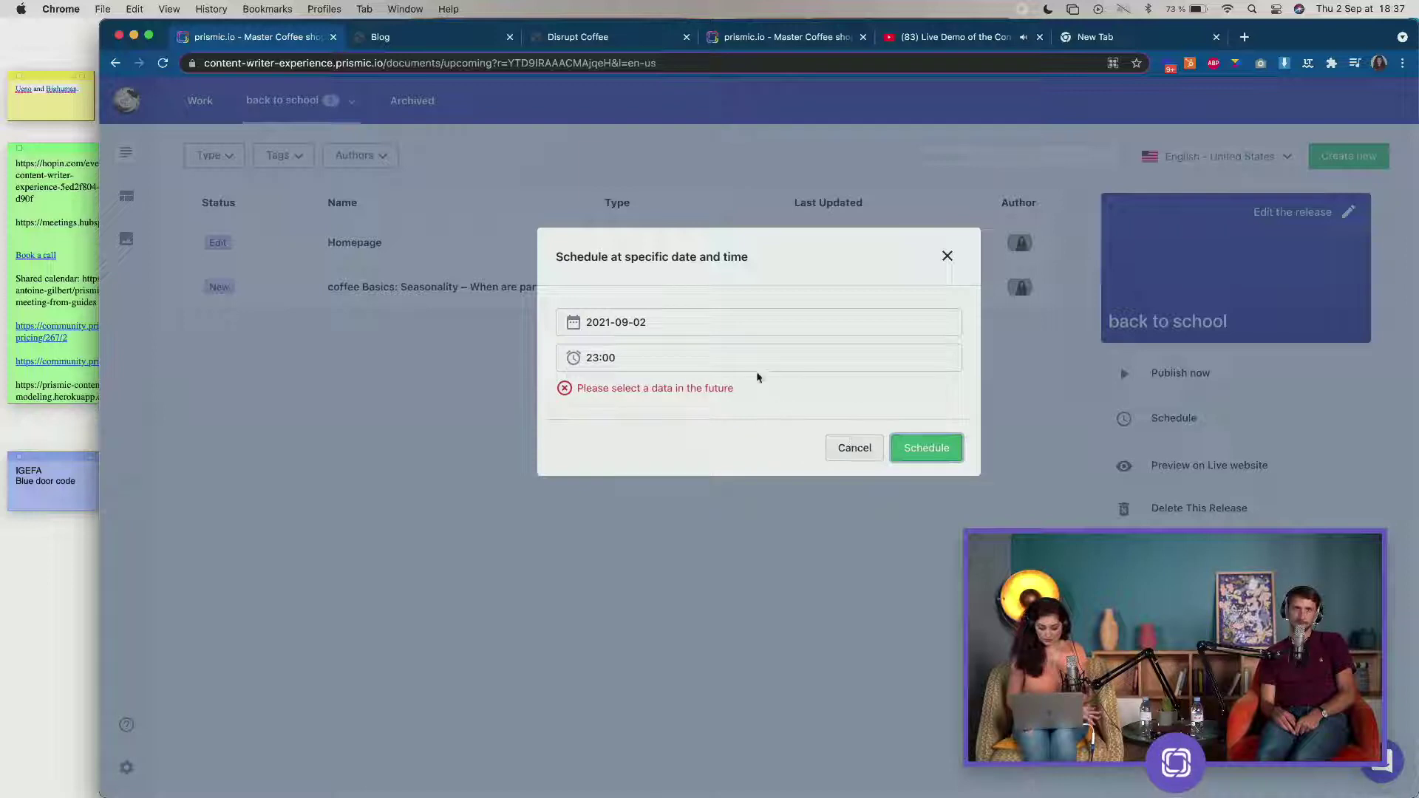
click(922, 449)
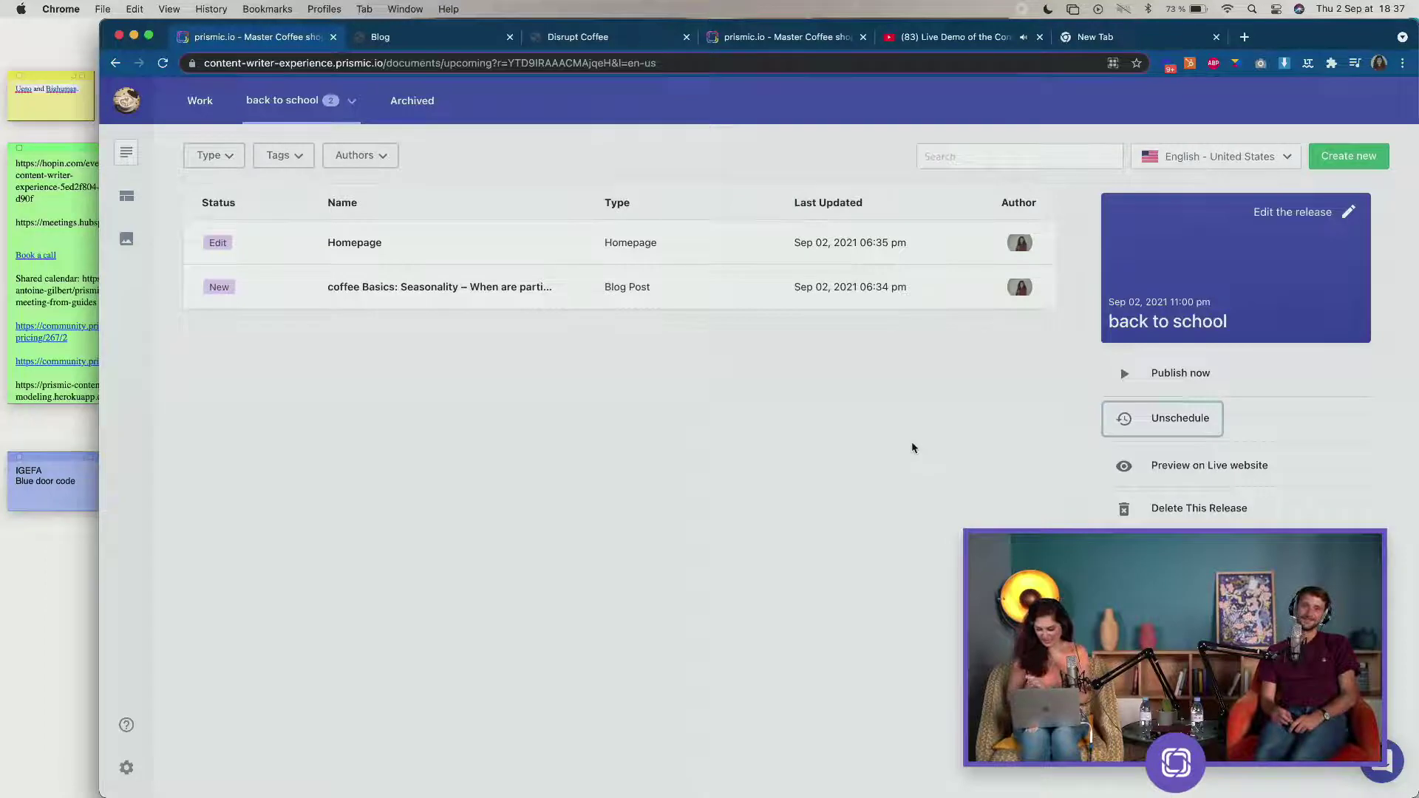
scroll(1302, 411, up, 5)
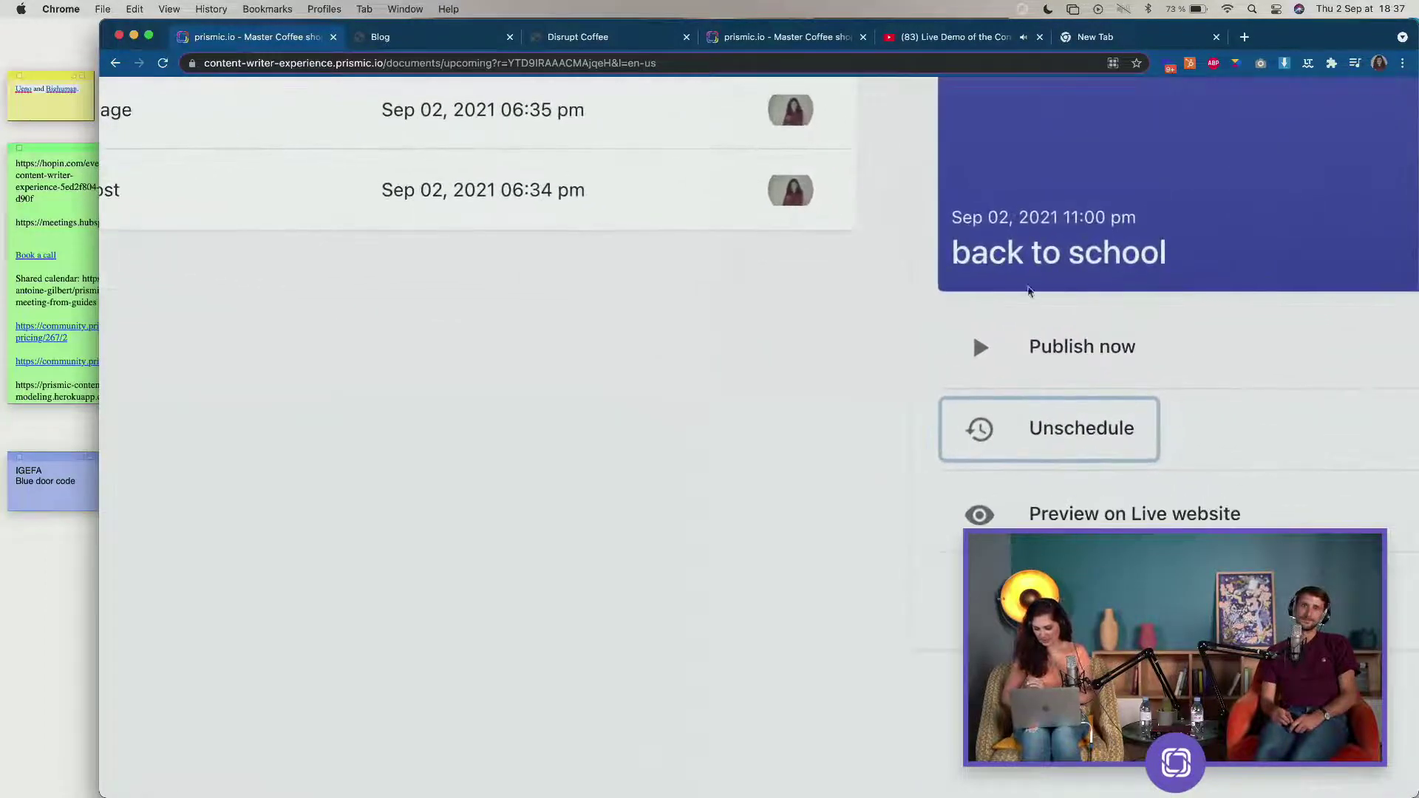
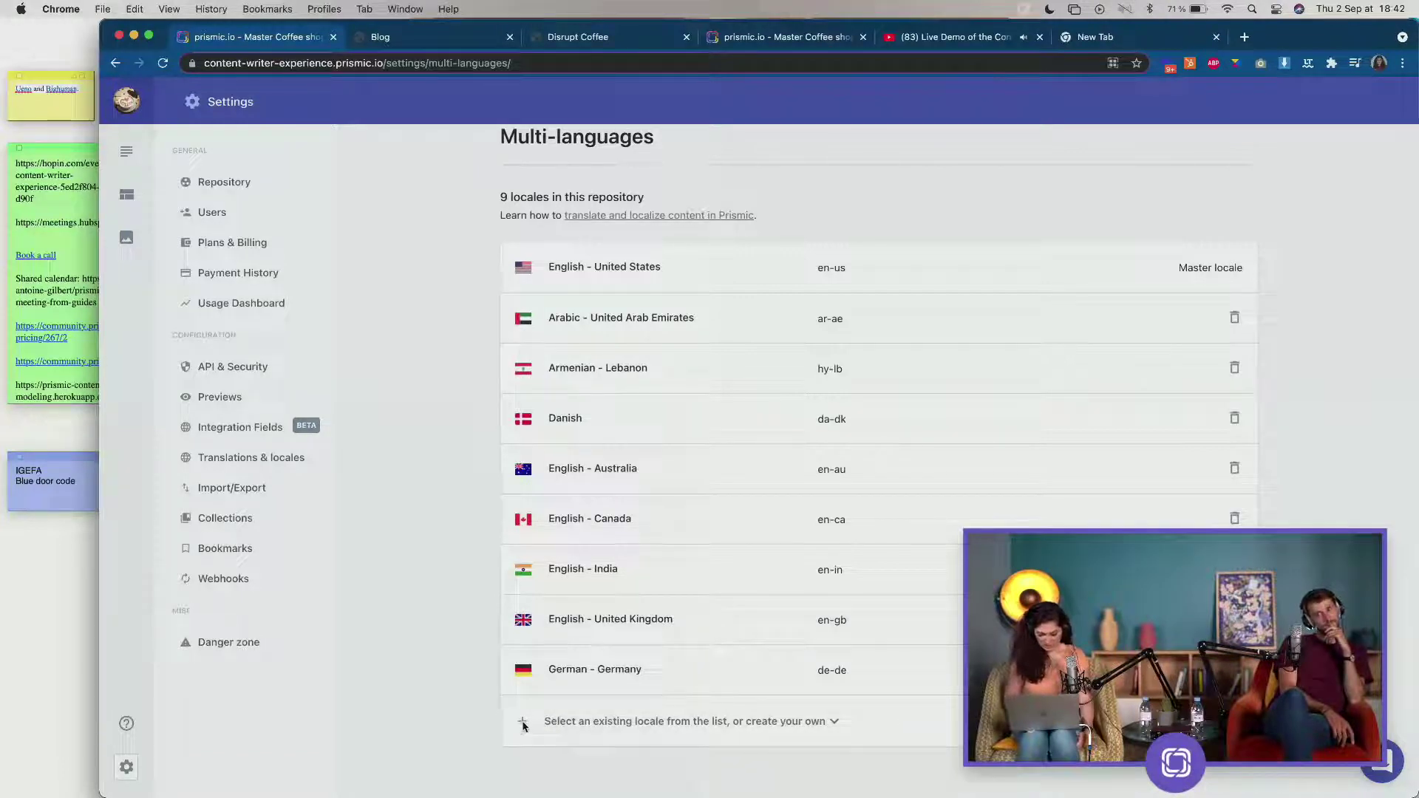
Find Italian - Italy among the existing locales and add it to the repository's languages.
click(634, 721)
scroll(634, 709, down, 4)
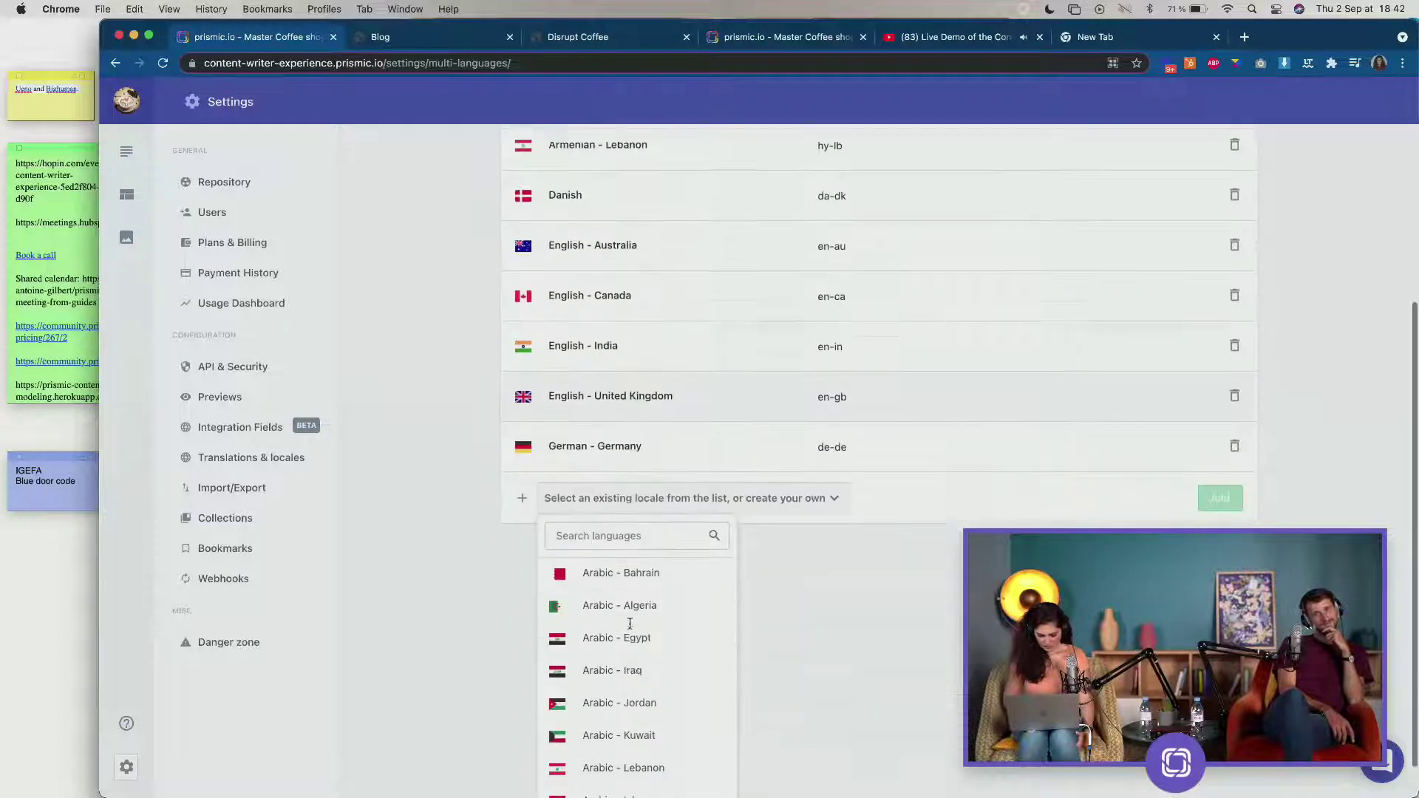
scroll(630, 629, down, 8)
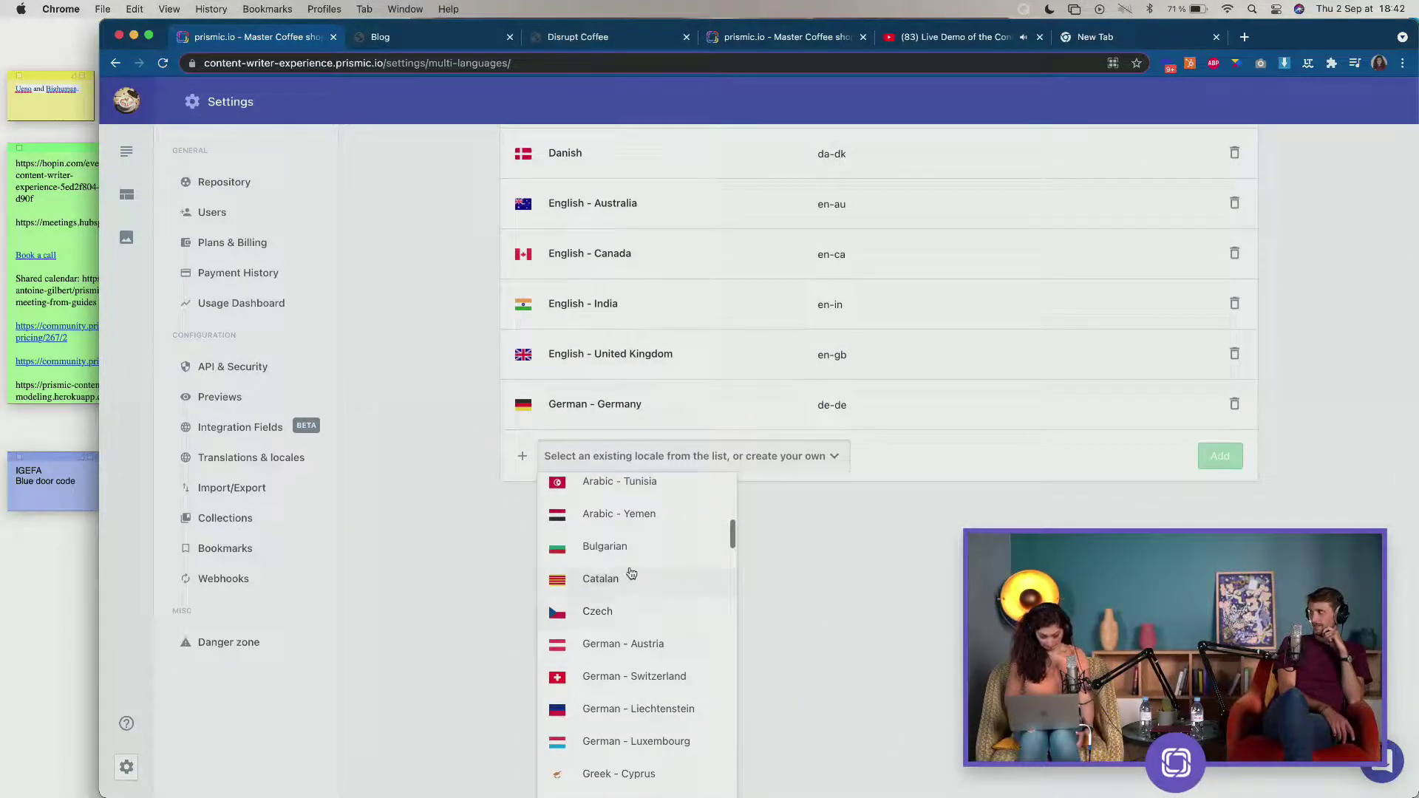
scroll(623, 691, down, 2)
scroll(623, 691, down, 5)
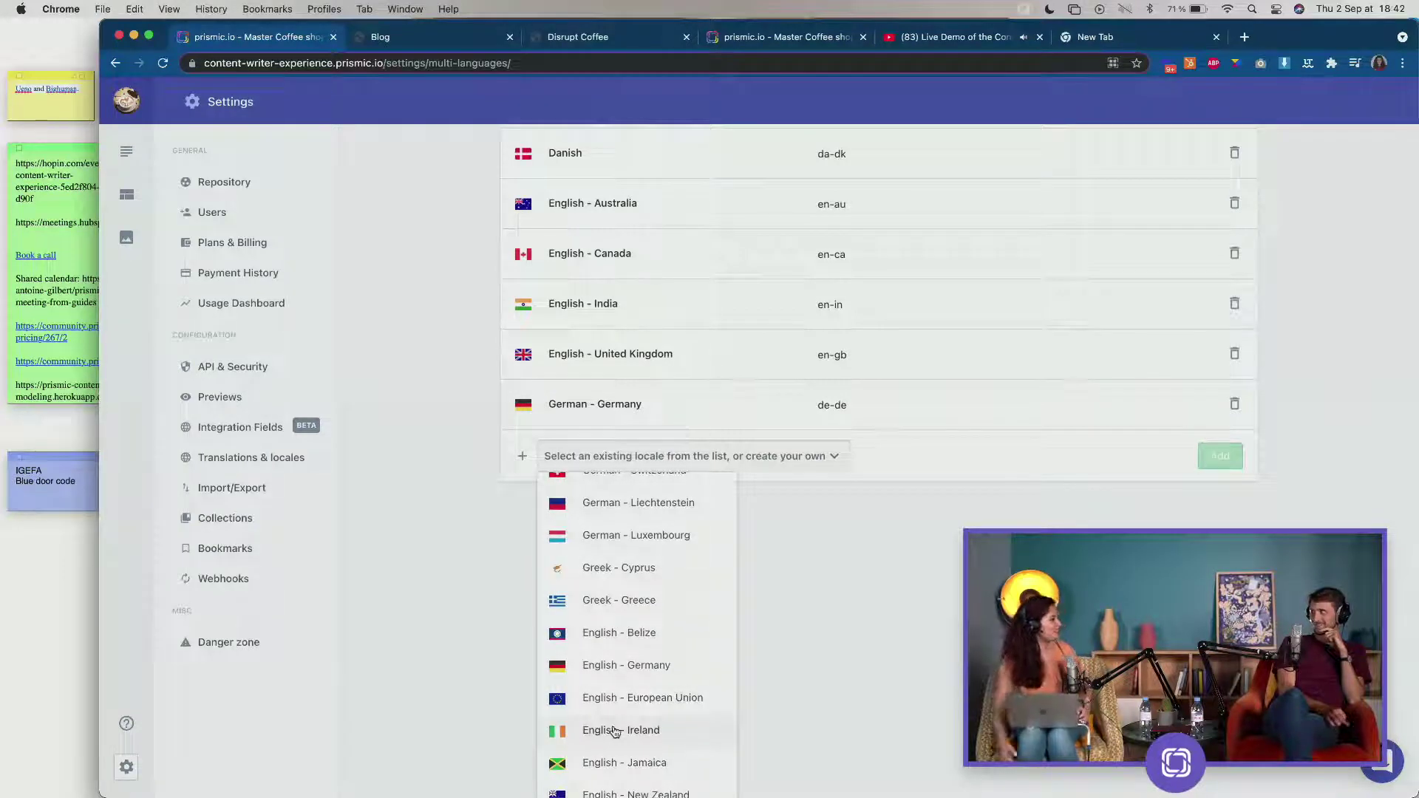
scroll(614, 732, down, 10)
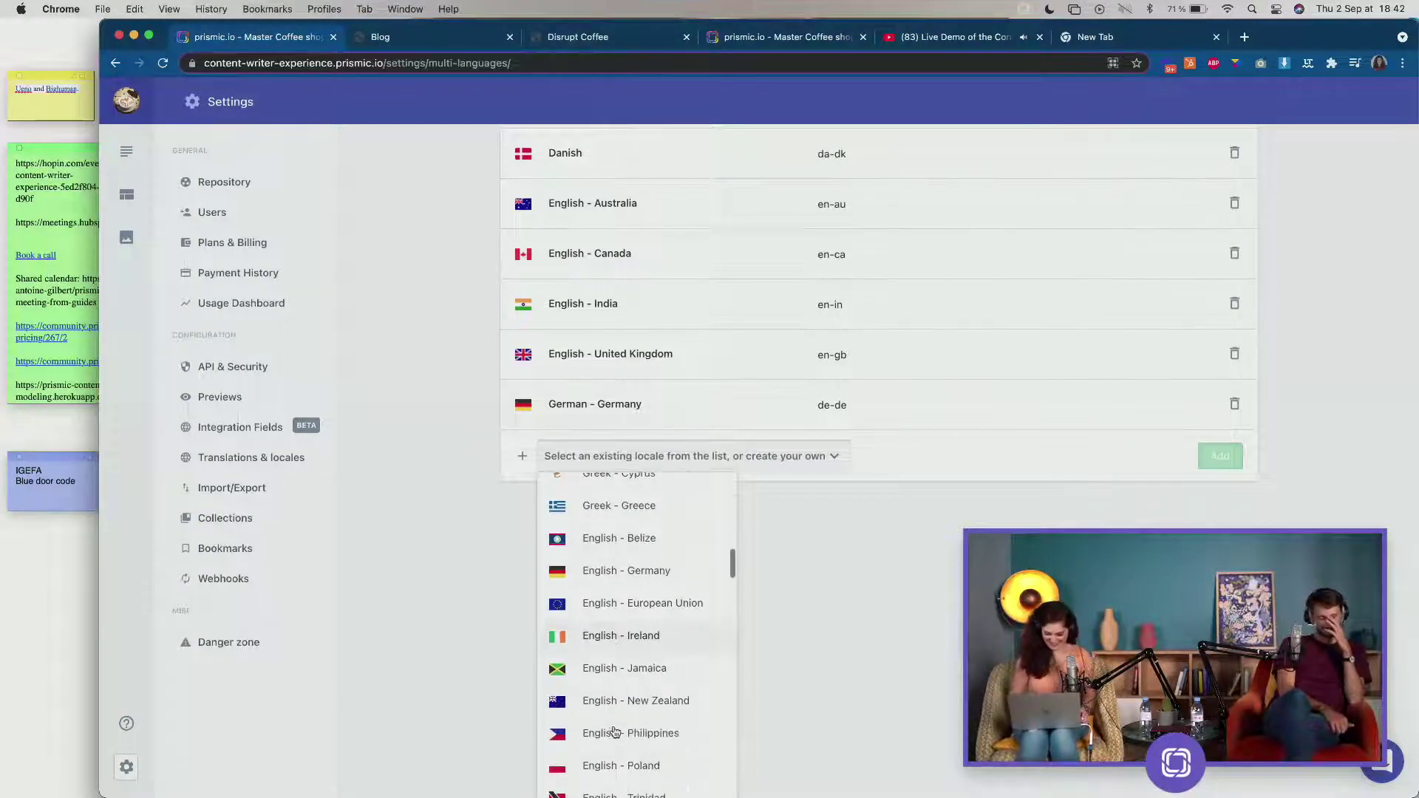
scroll(614, 731, down, 2)
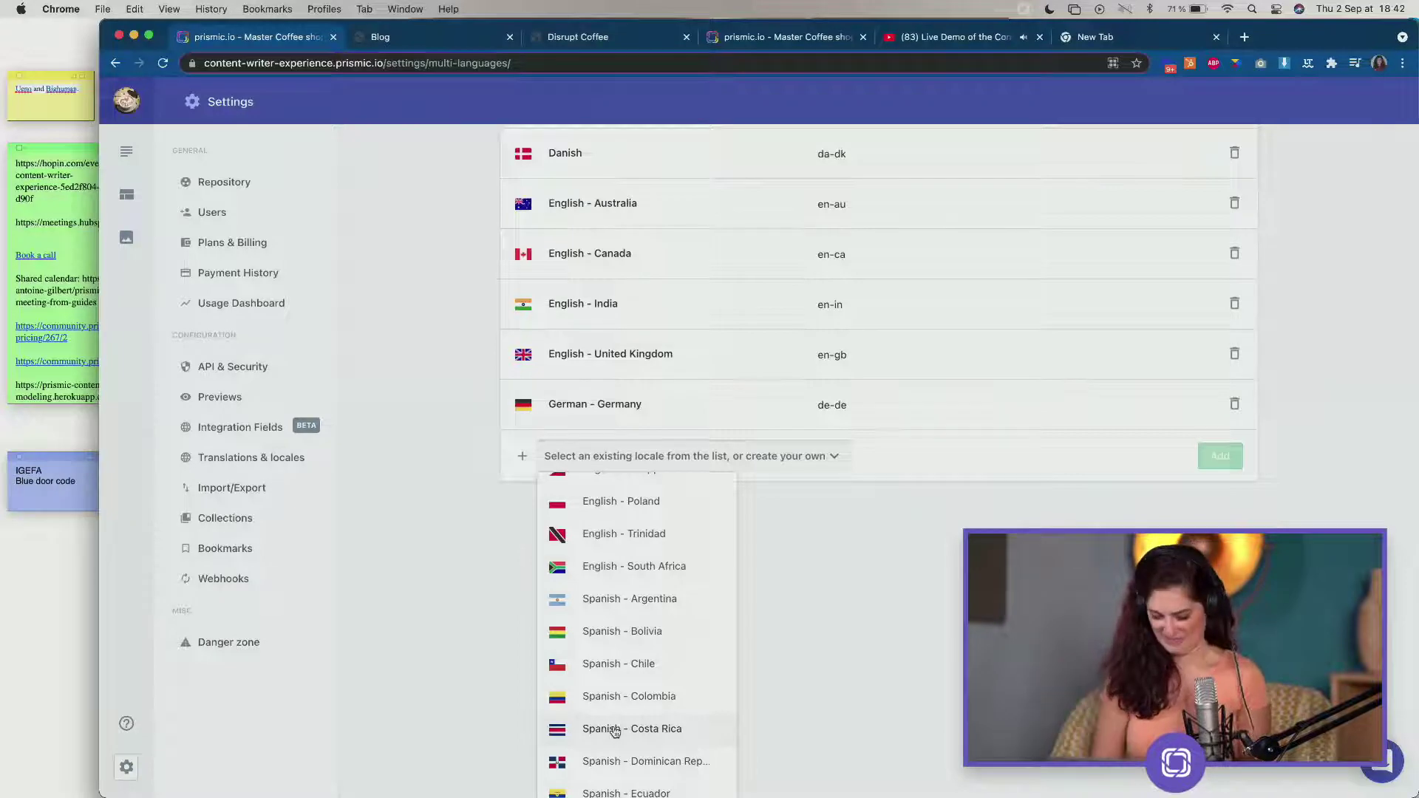
scroll(614, 732, down, 10)
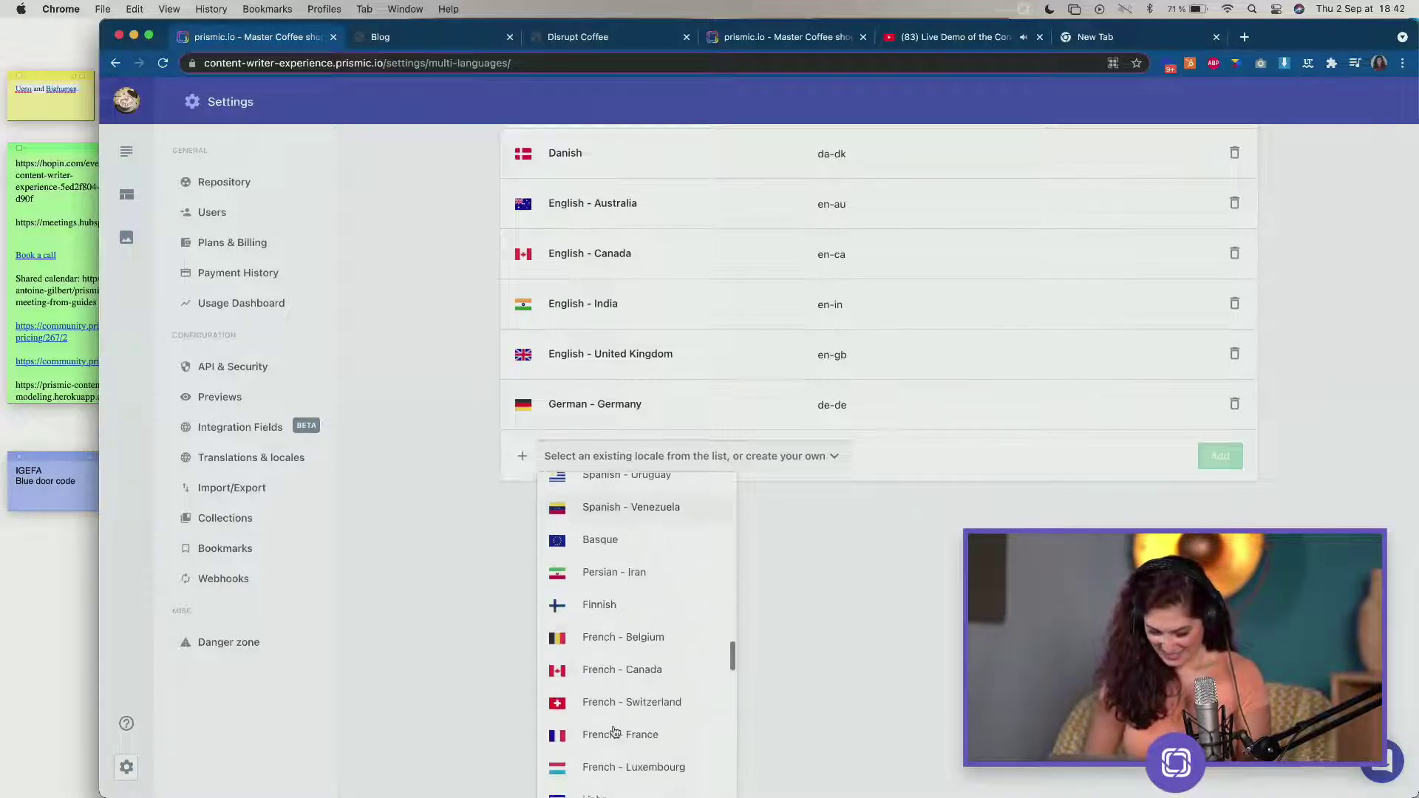
scroll(614, 732, up, 20)
scroll(614, 731, down, 5)
scroll(624, 703, up, 6)
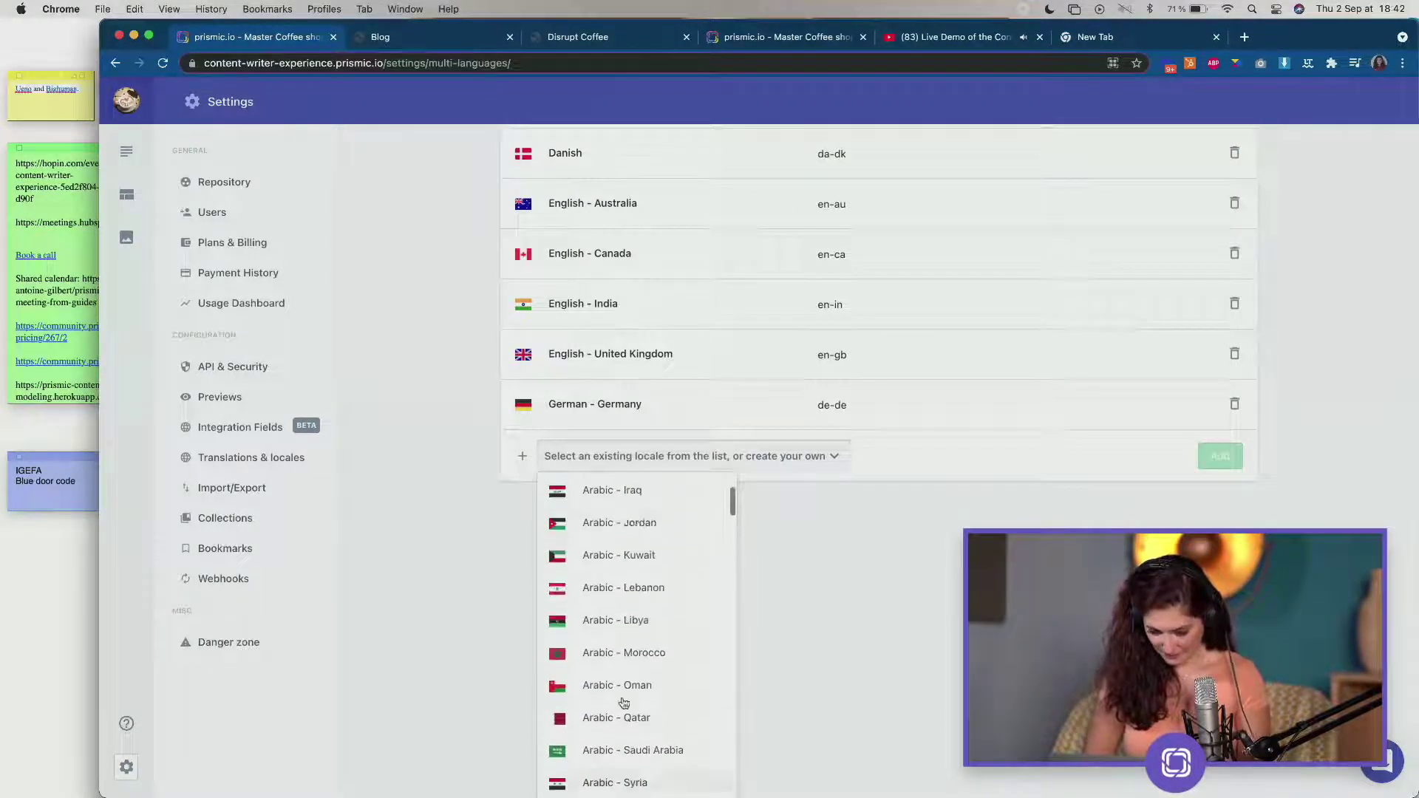
click(614, 493)
text(ita)
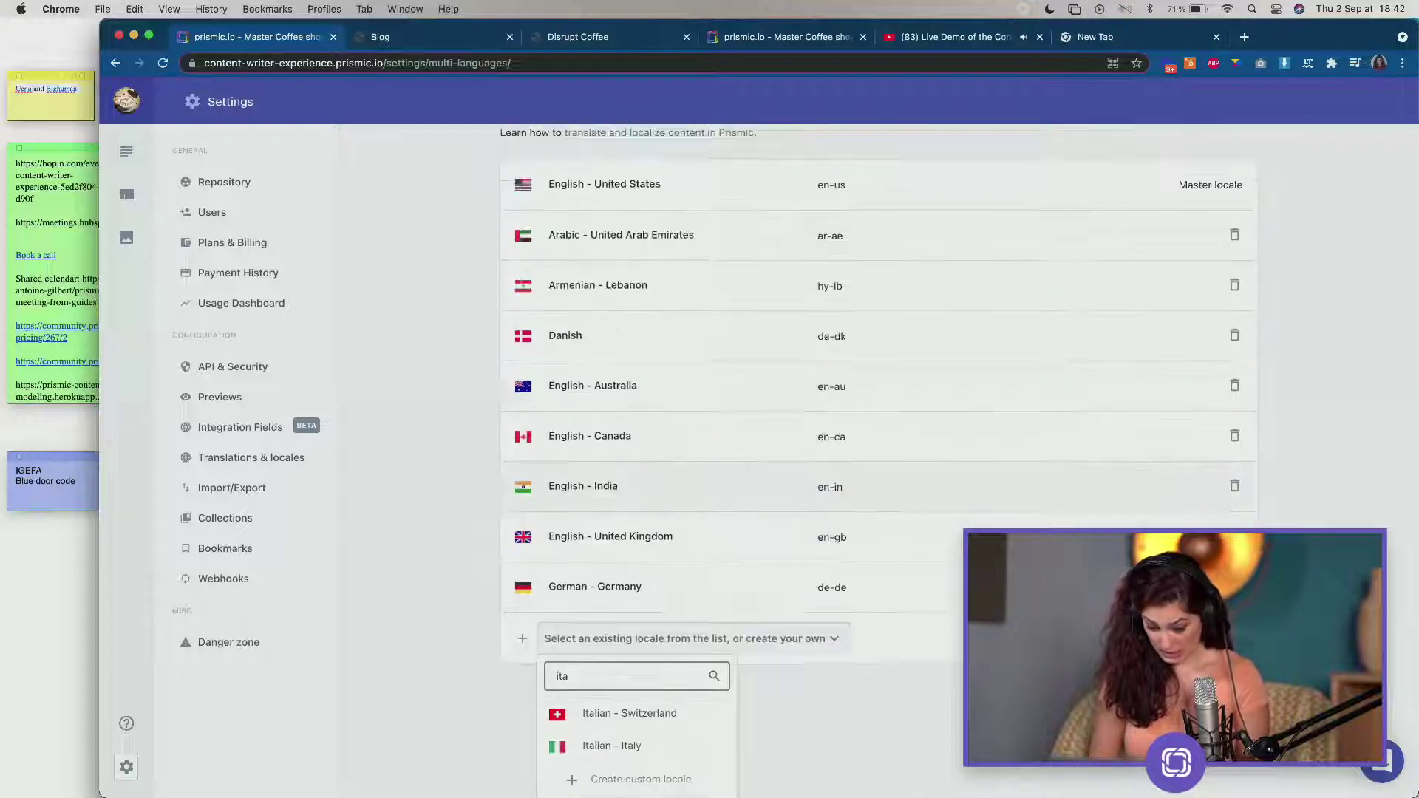
click(608, 746)
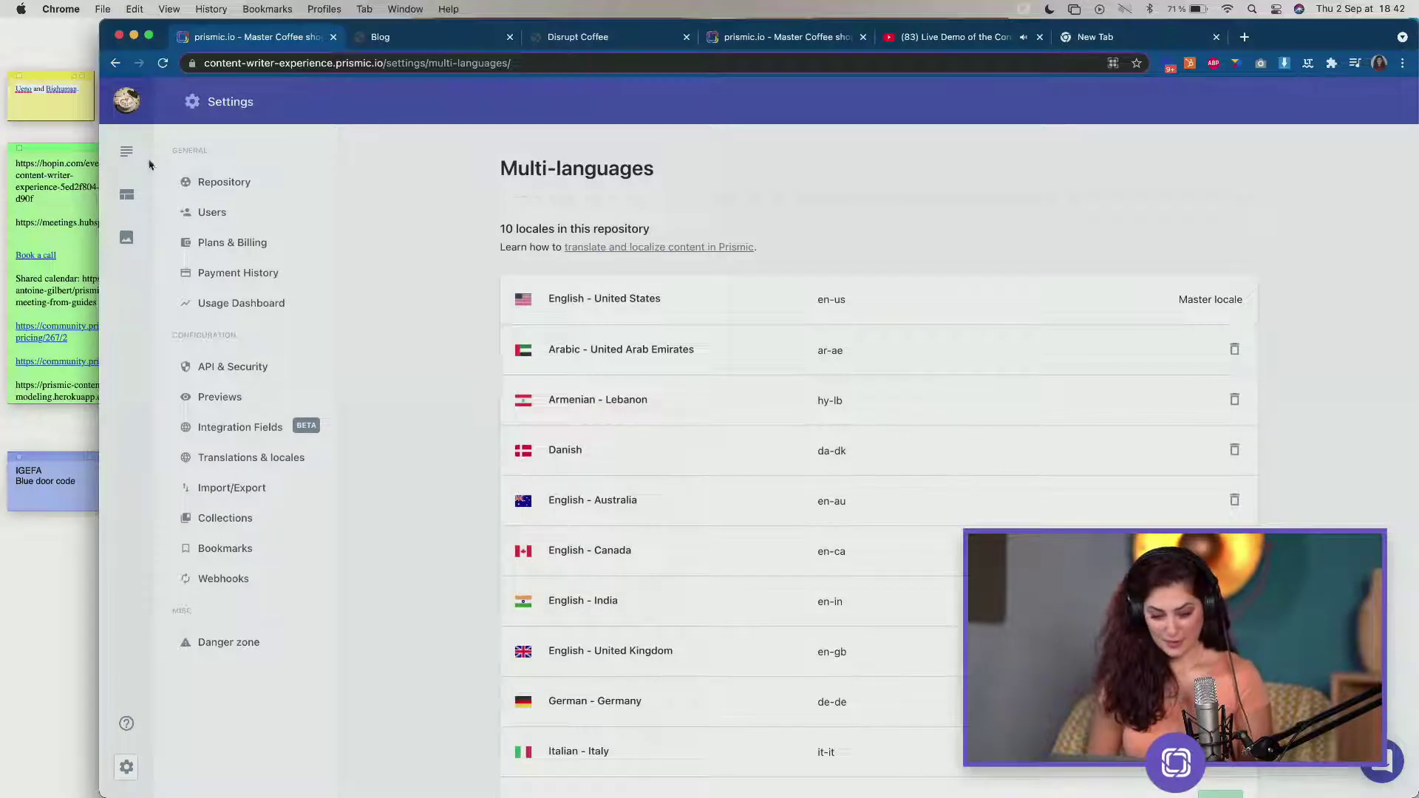
Go to the repository's documents and look through the available locales for Italian - Italy.
click(128, 152)
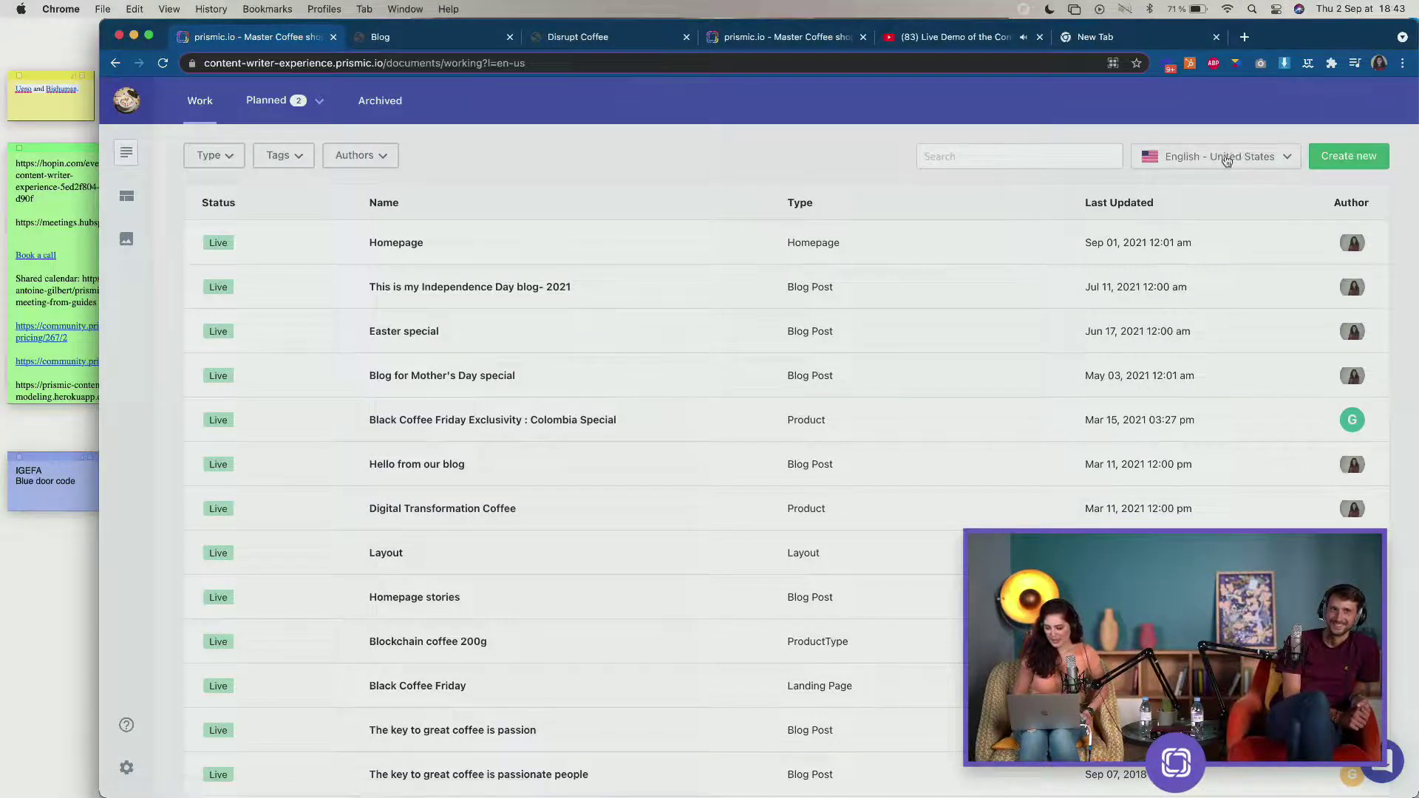
click(1226, 161)
scroll(1213, 371, down, 2)
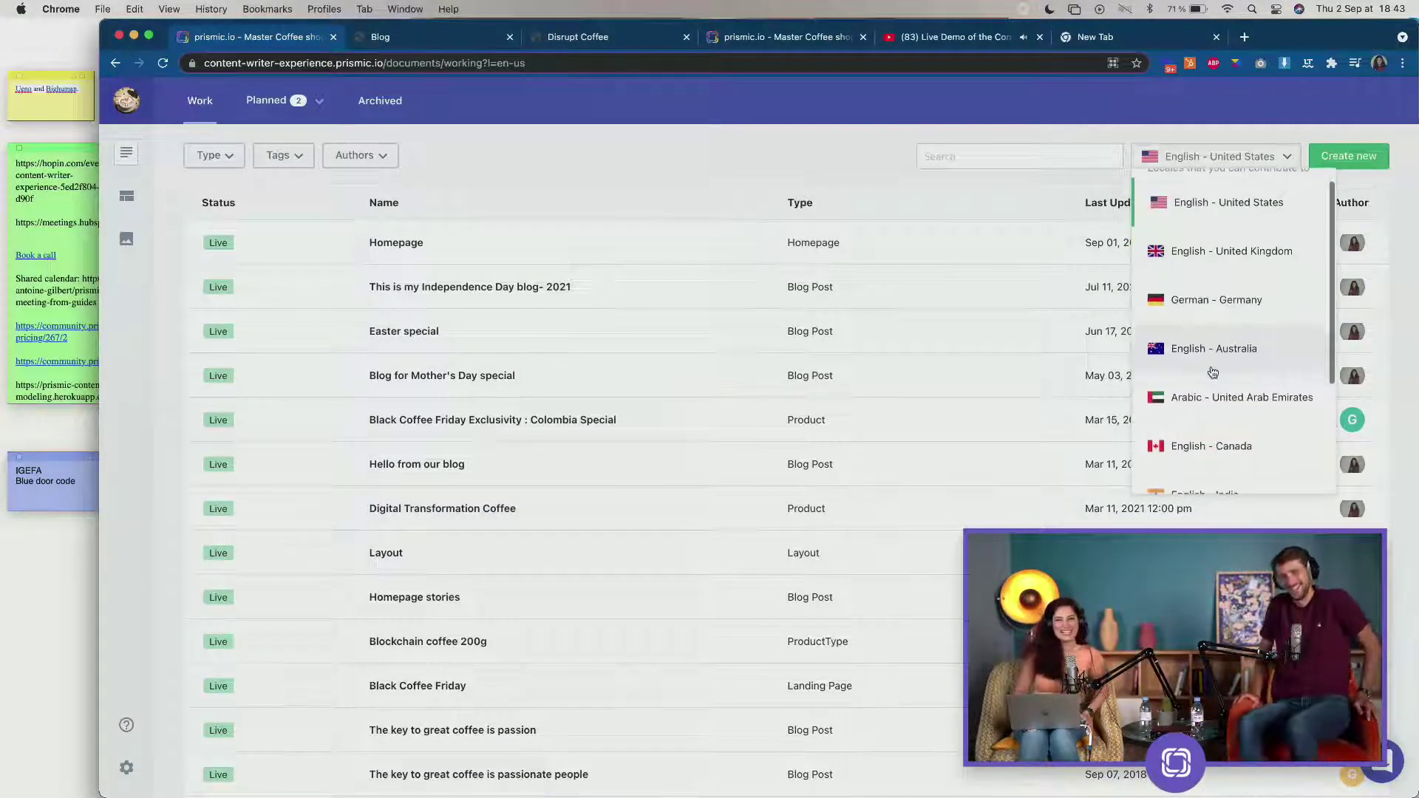
scroll(1212, 372, down, 4)
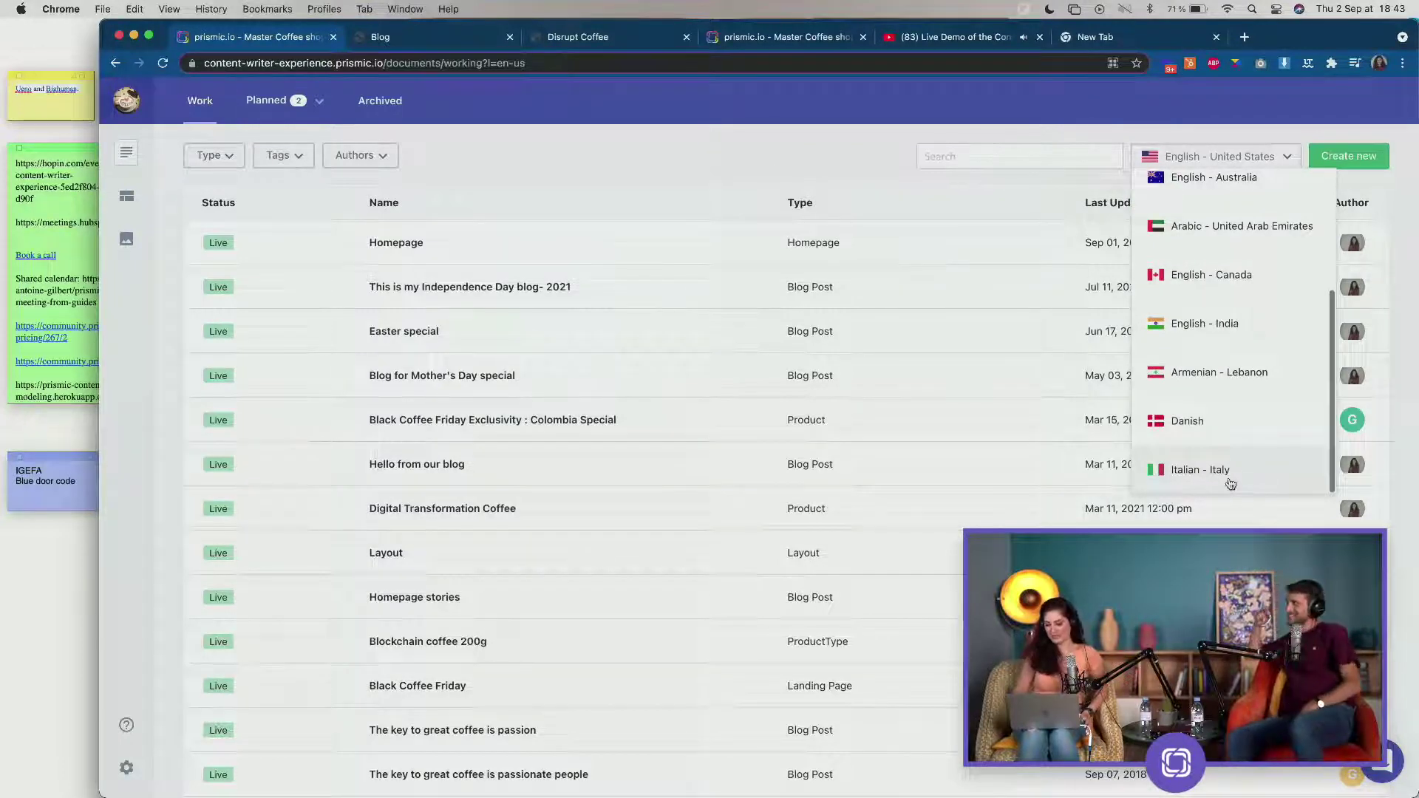
click(962, 212)
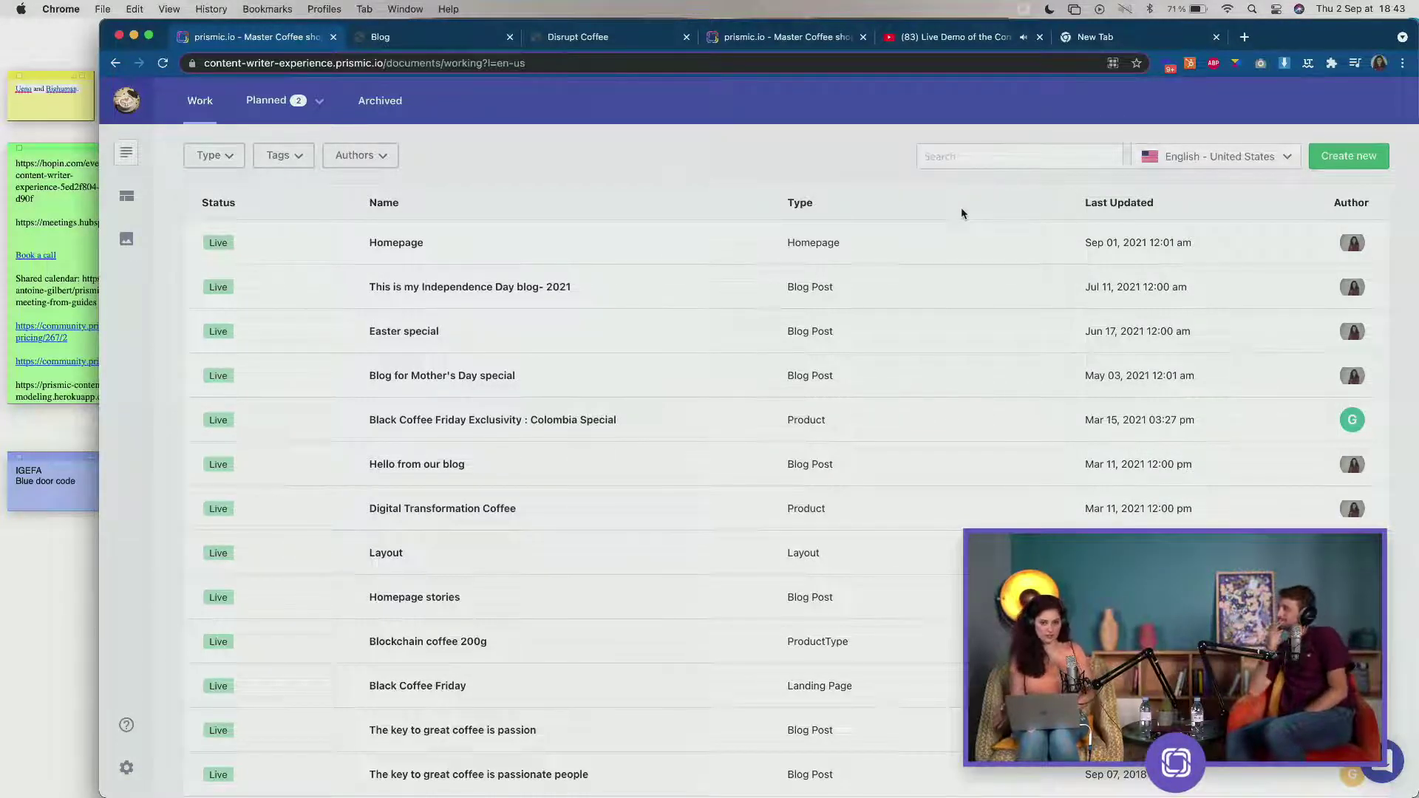
Open the live Homepage document and copy its slice structure and assets to the Italian - Italy locale.
click(820, 246)
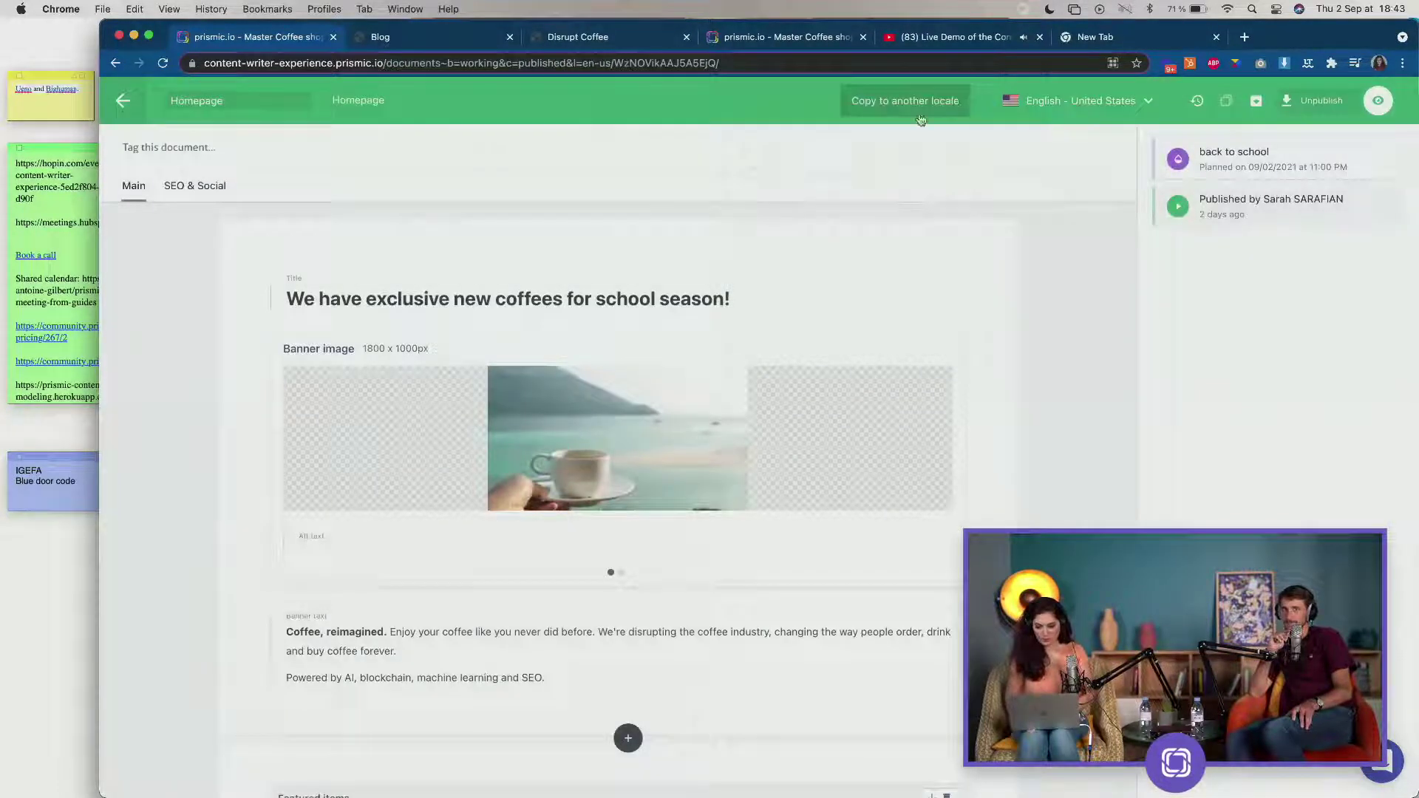
scroll(919, 120, up, 5)
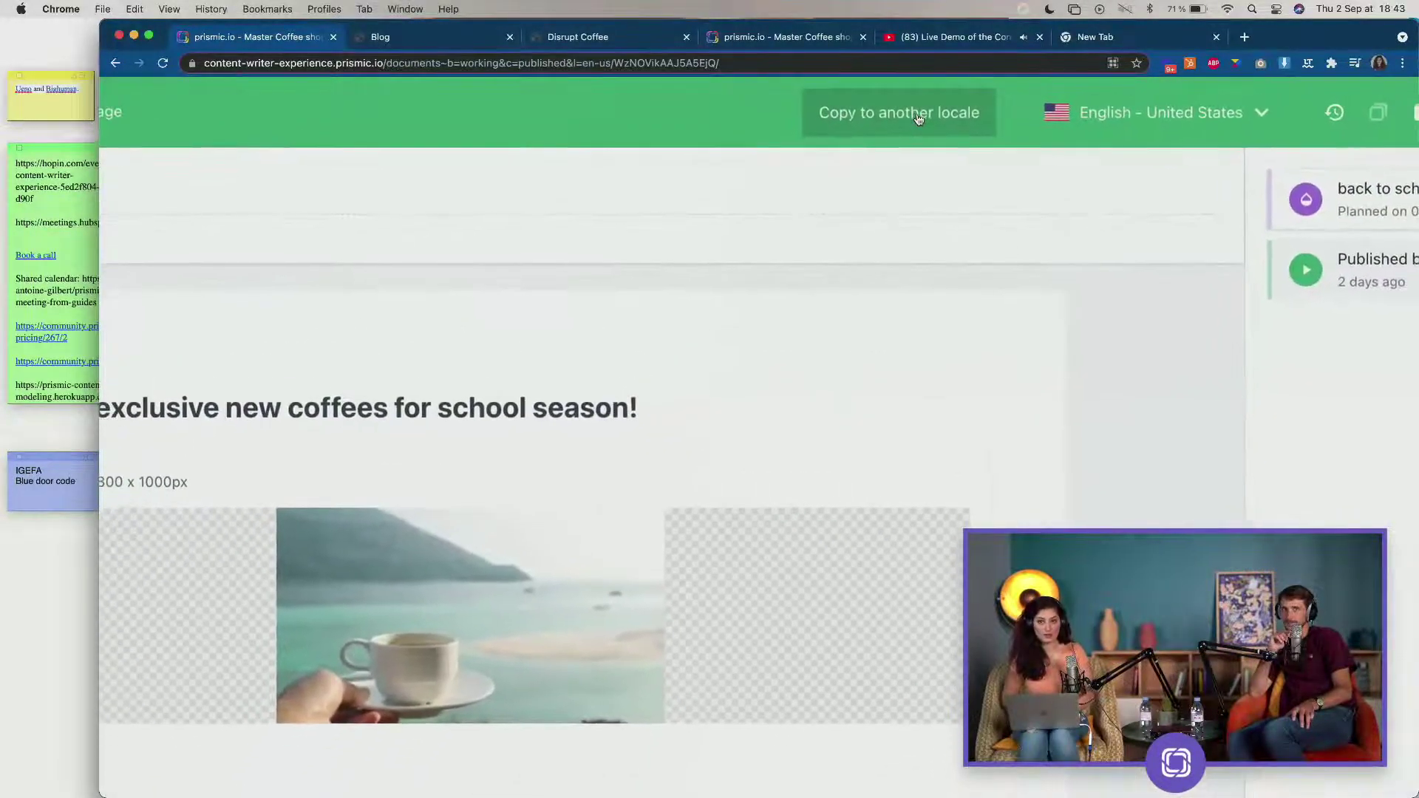
scroll(918, 120, down, 1)
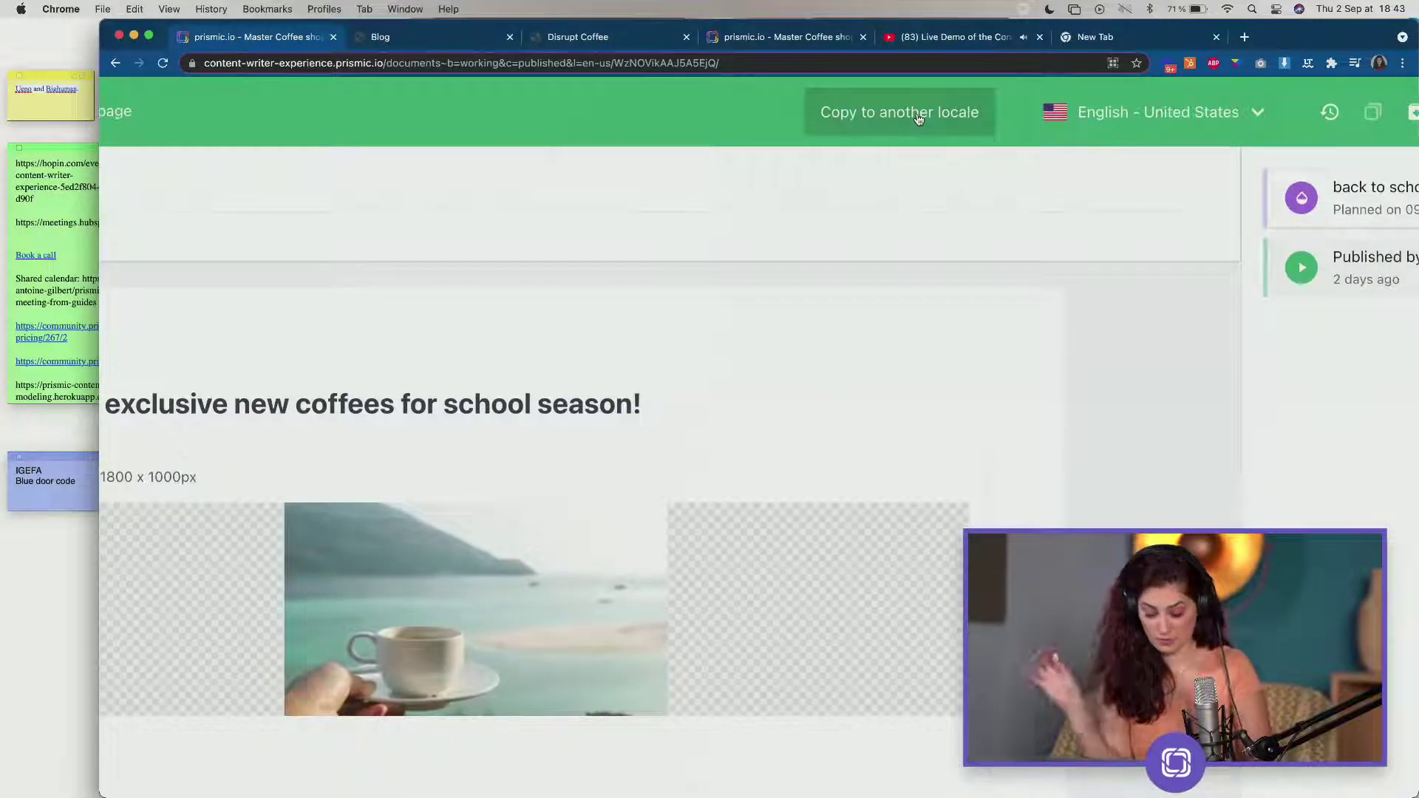
scroll(919, 120, down, 3)
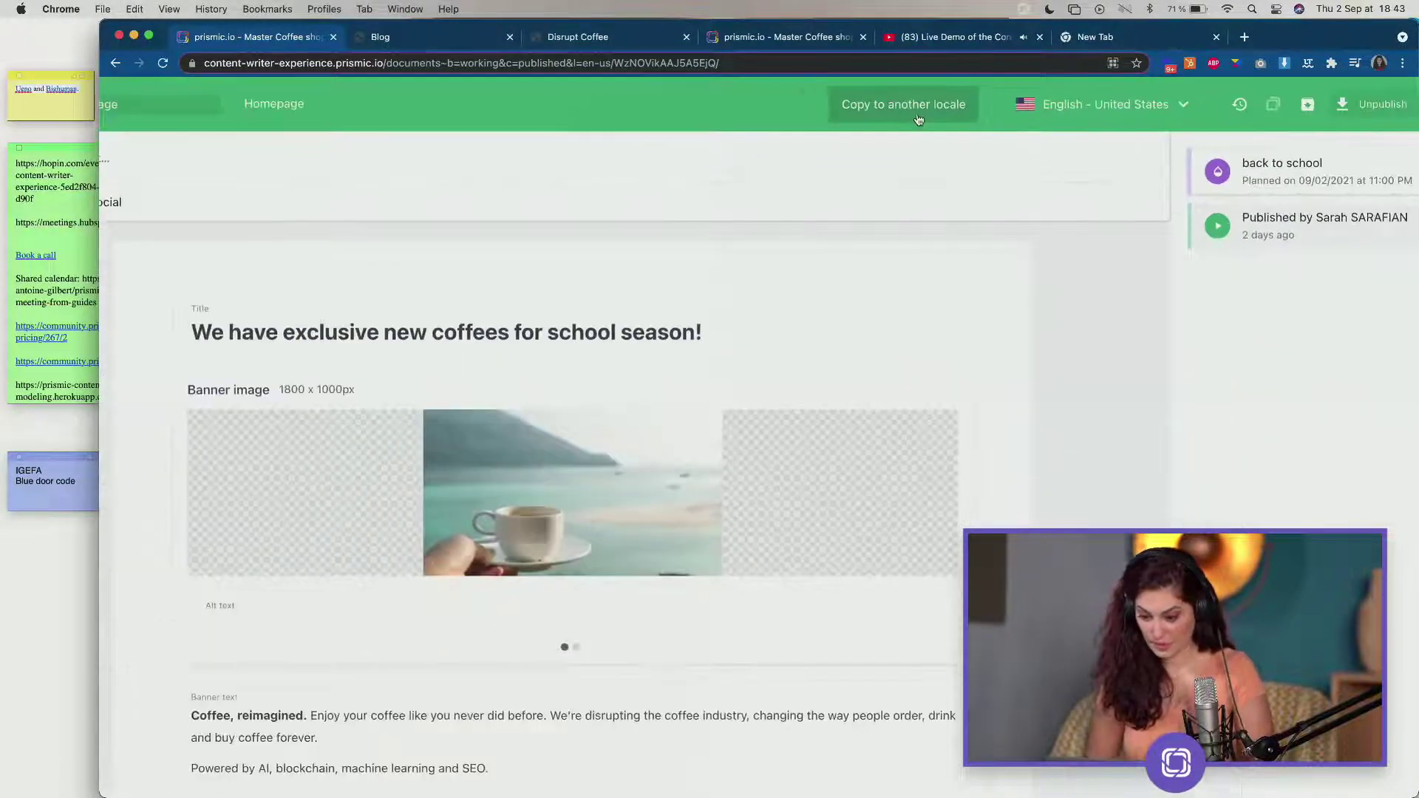
click(917, 117)
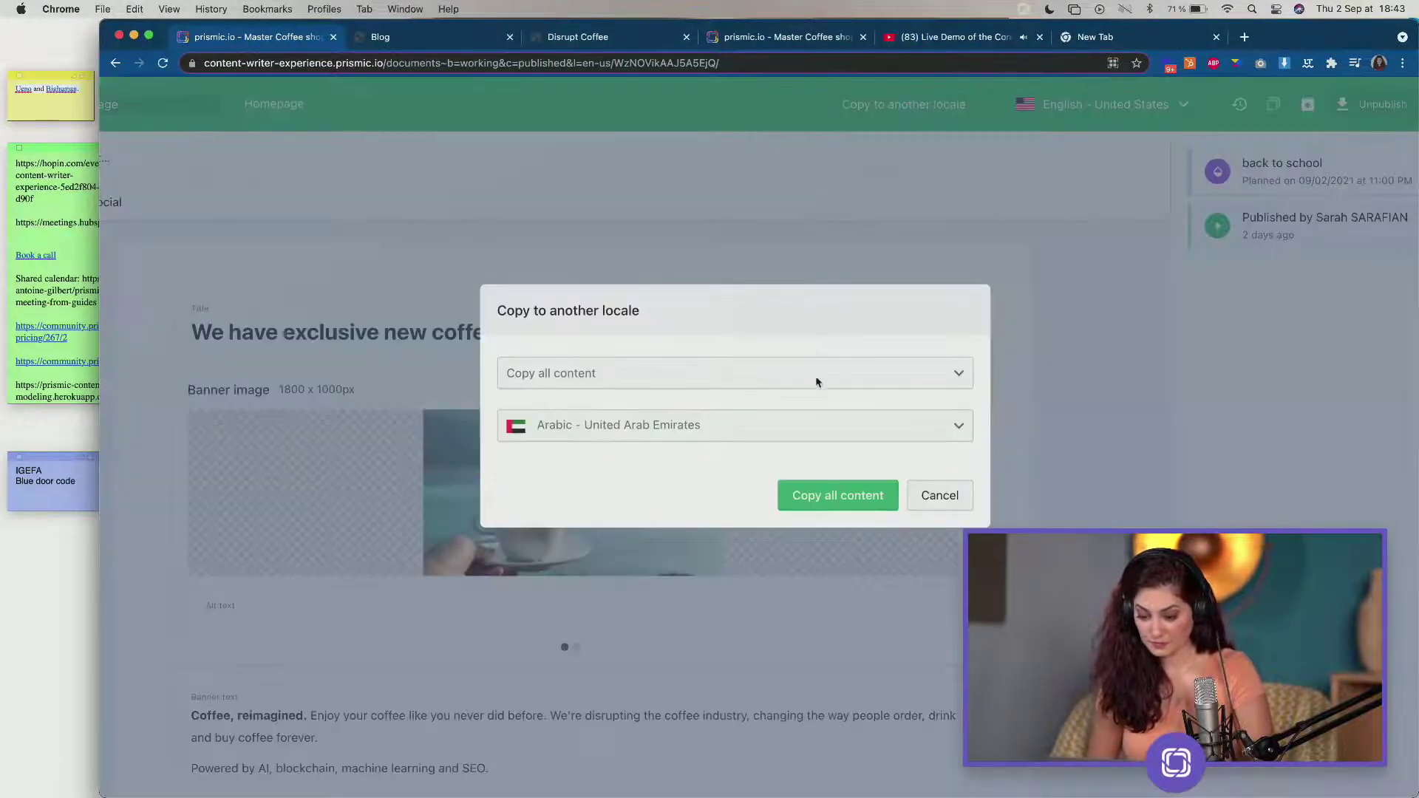
click(693, 377)
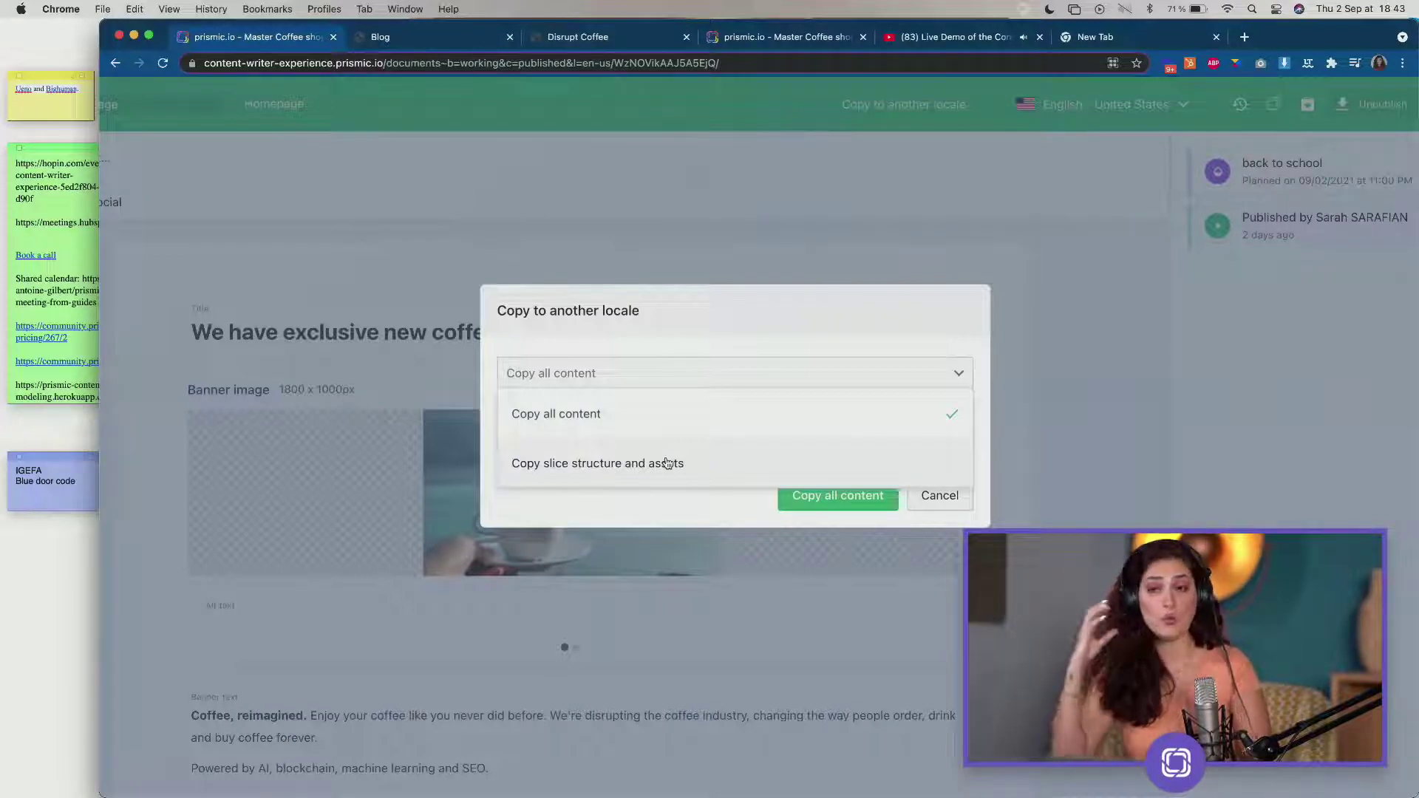
click(617, 465)
click(773, 442)
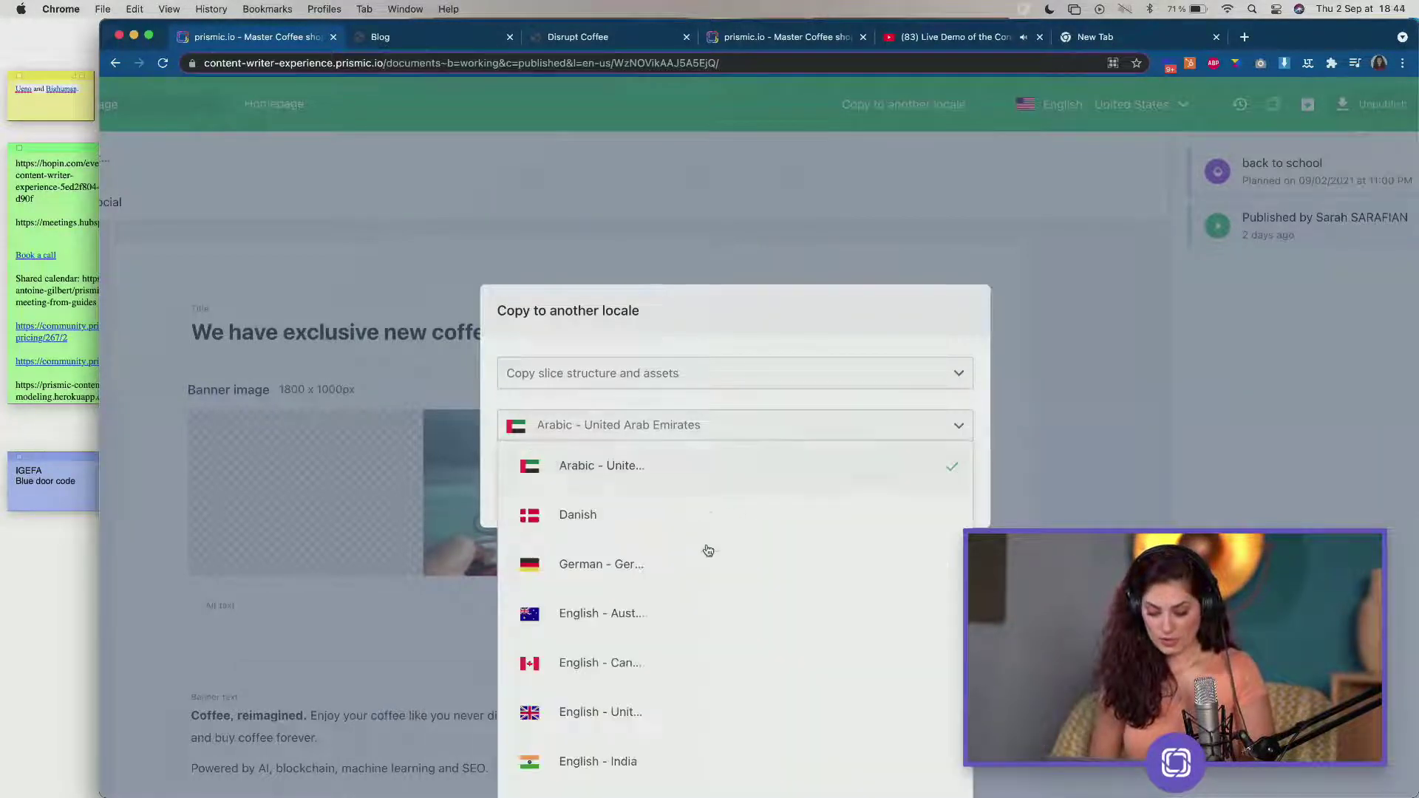
scroll(703, 547, down, 2)
click(665, 785)
click(837, 495)
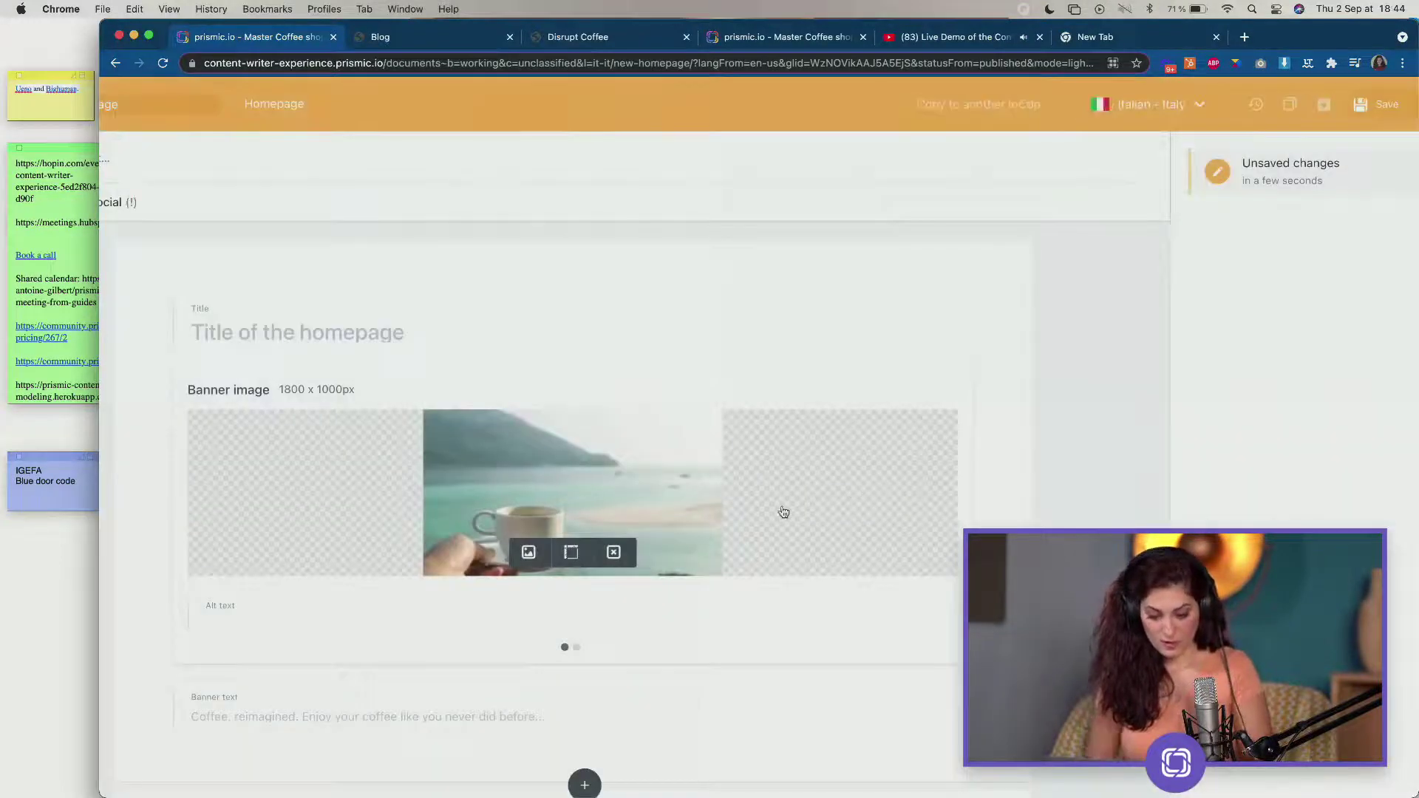
Enter "bonjorno!!" as the title of the Italian homepage and look over the page's content.
drag(504, 355, 402, 597)
scroll(436, 629, down, 3)
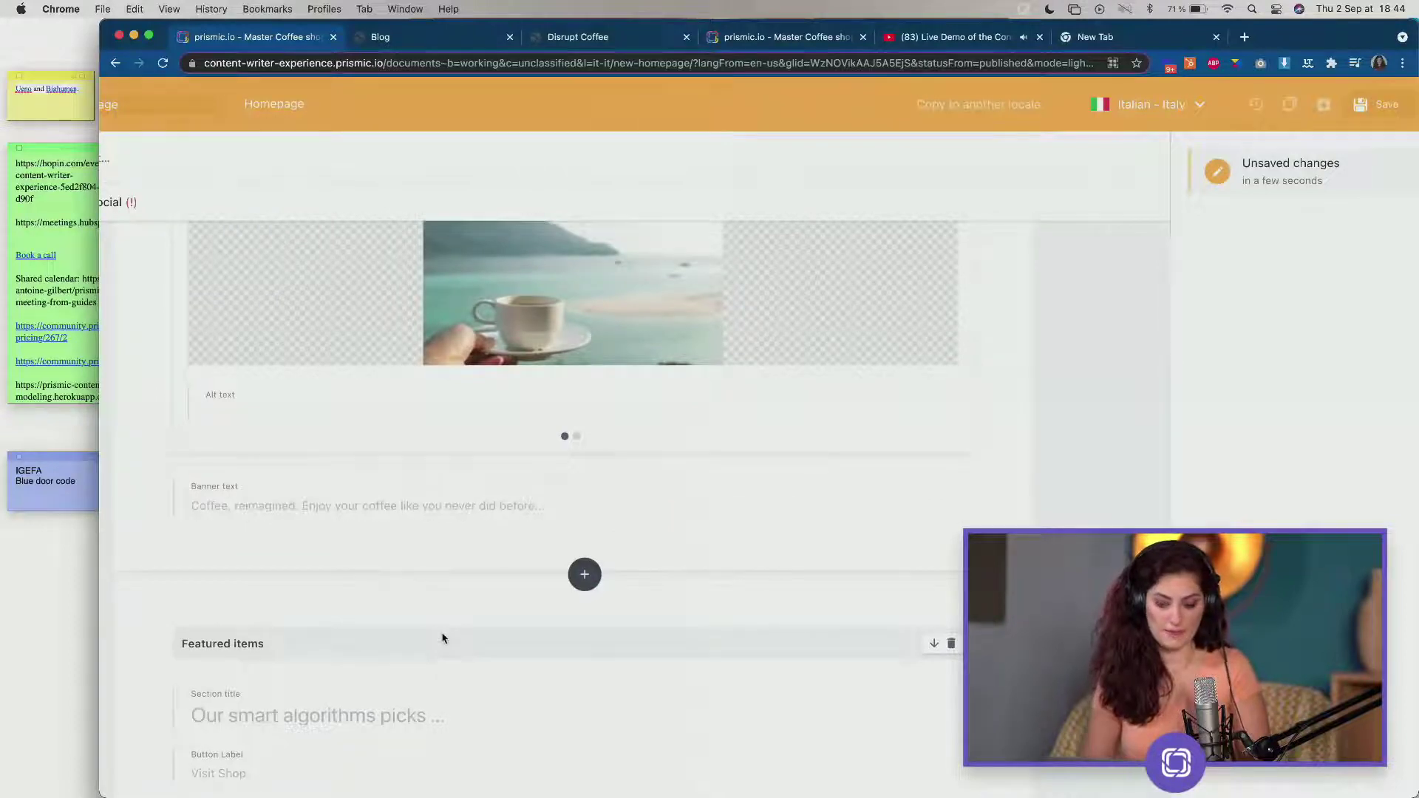
scroll(441, 636, up, 3)
click(321, 339)
text(b)
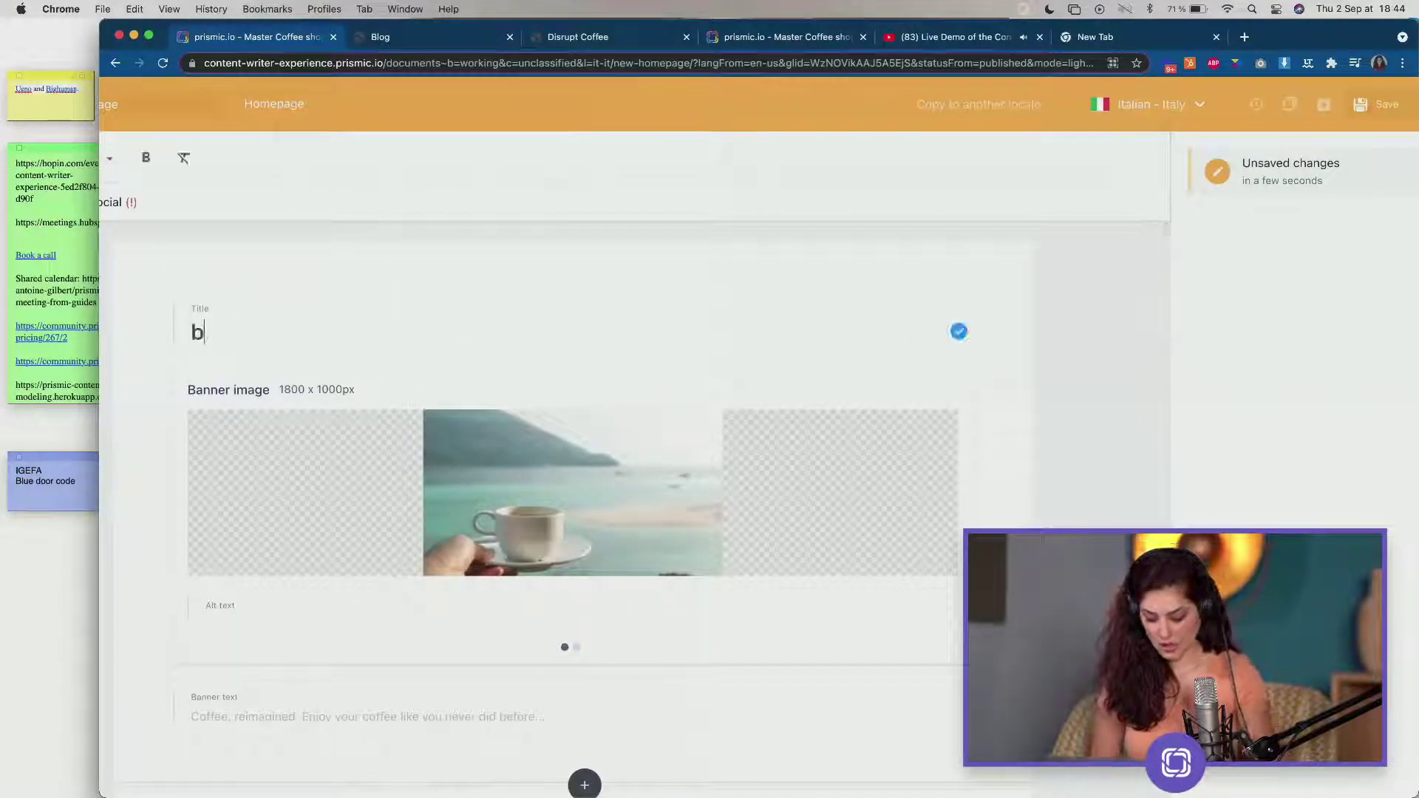
text(onjorno!!)
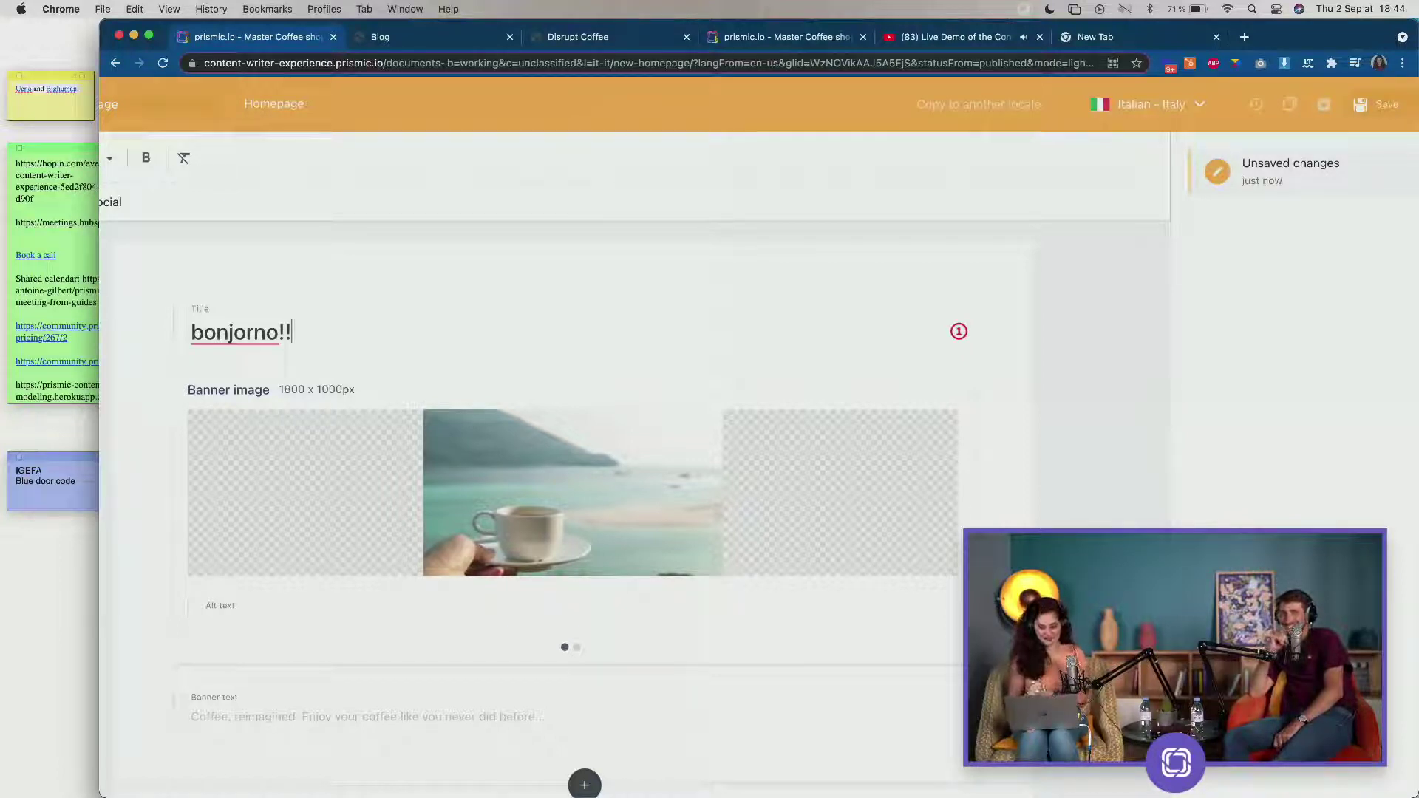
scroll(577, 443, down, 3)
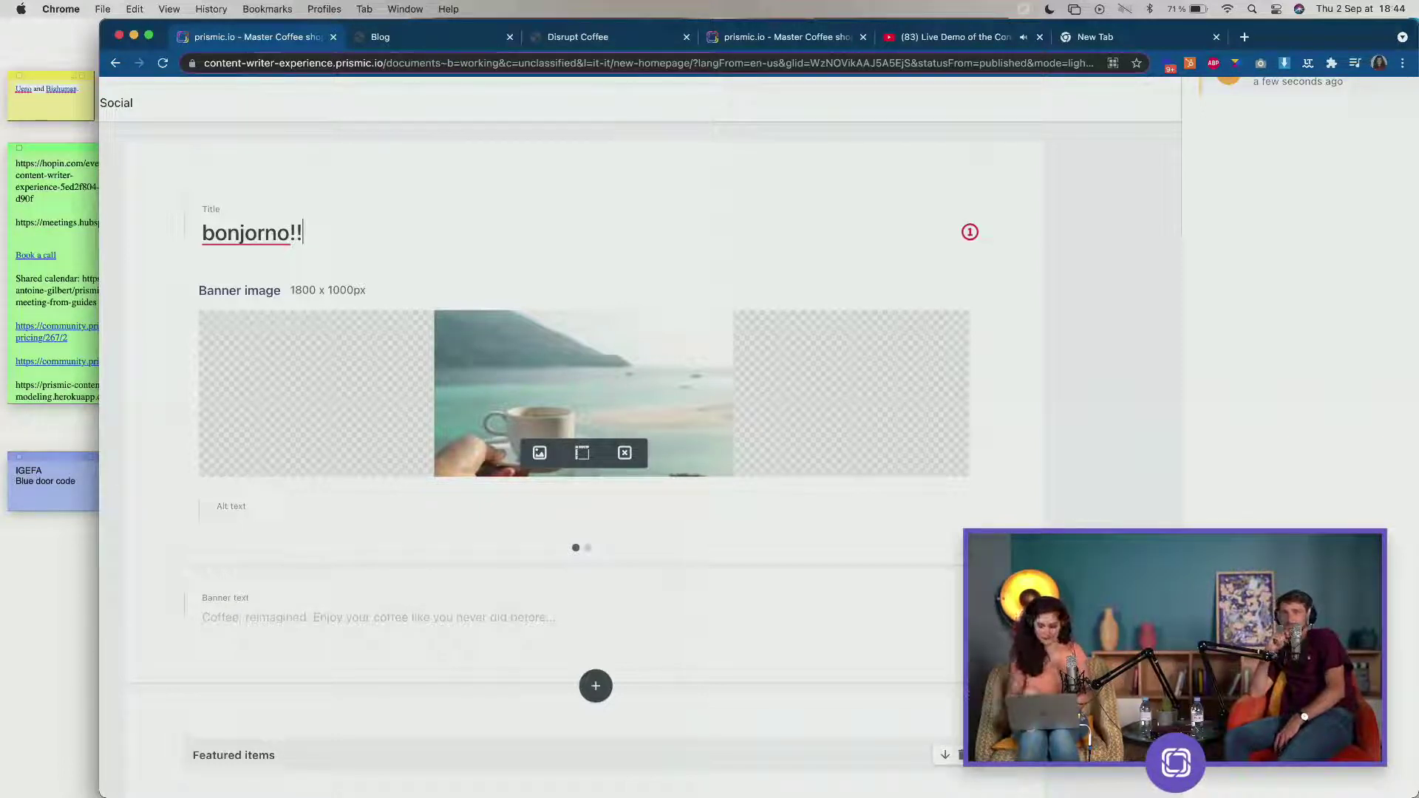
scroll(320, 345, down, 3)
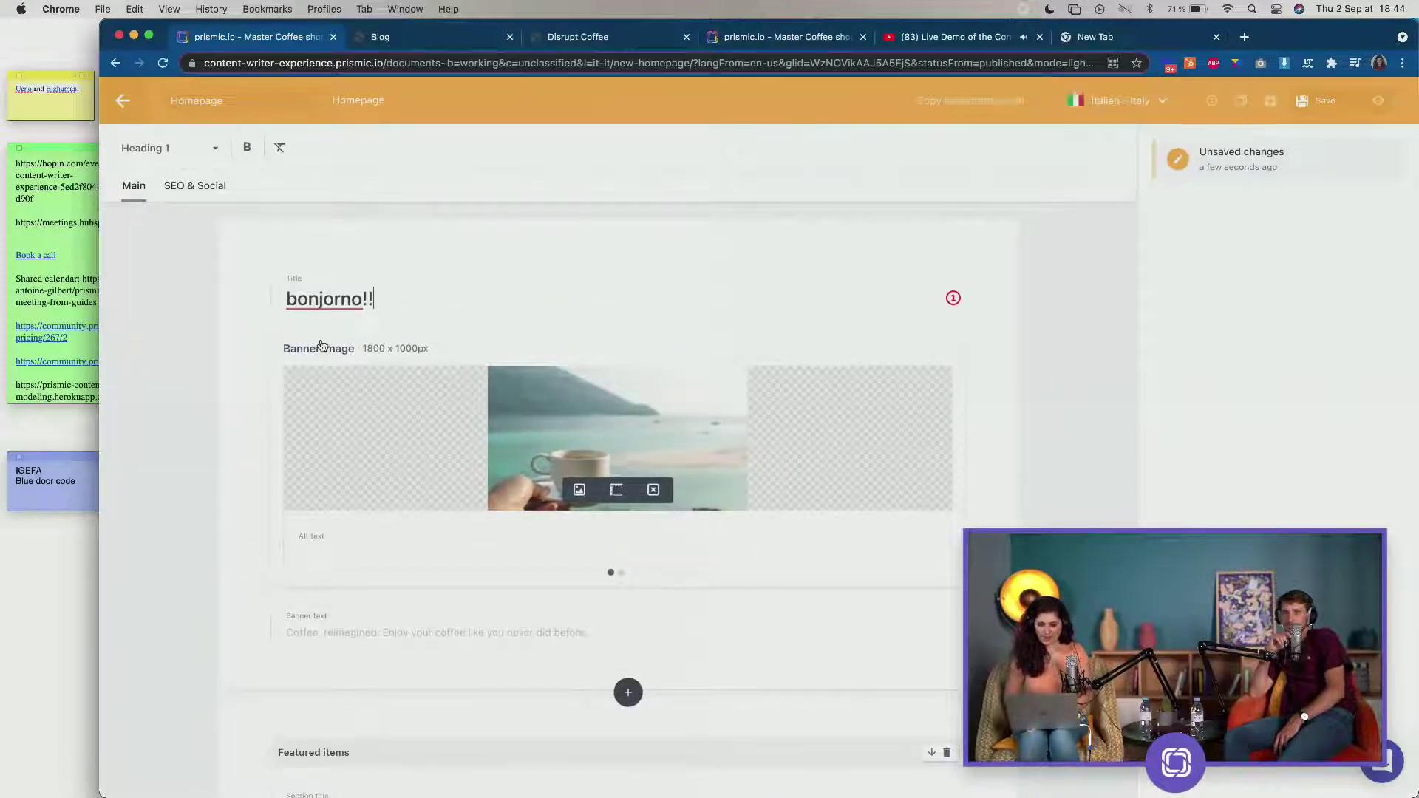
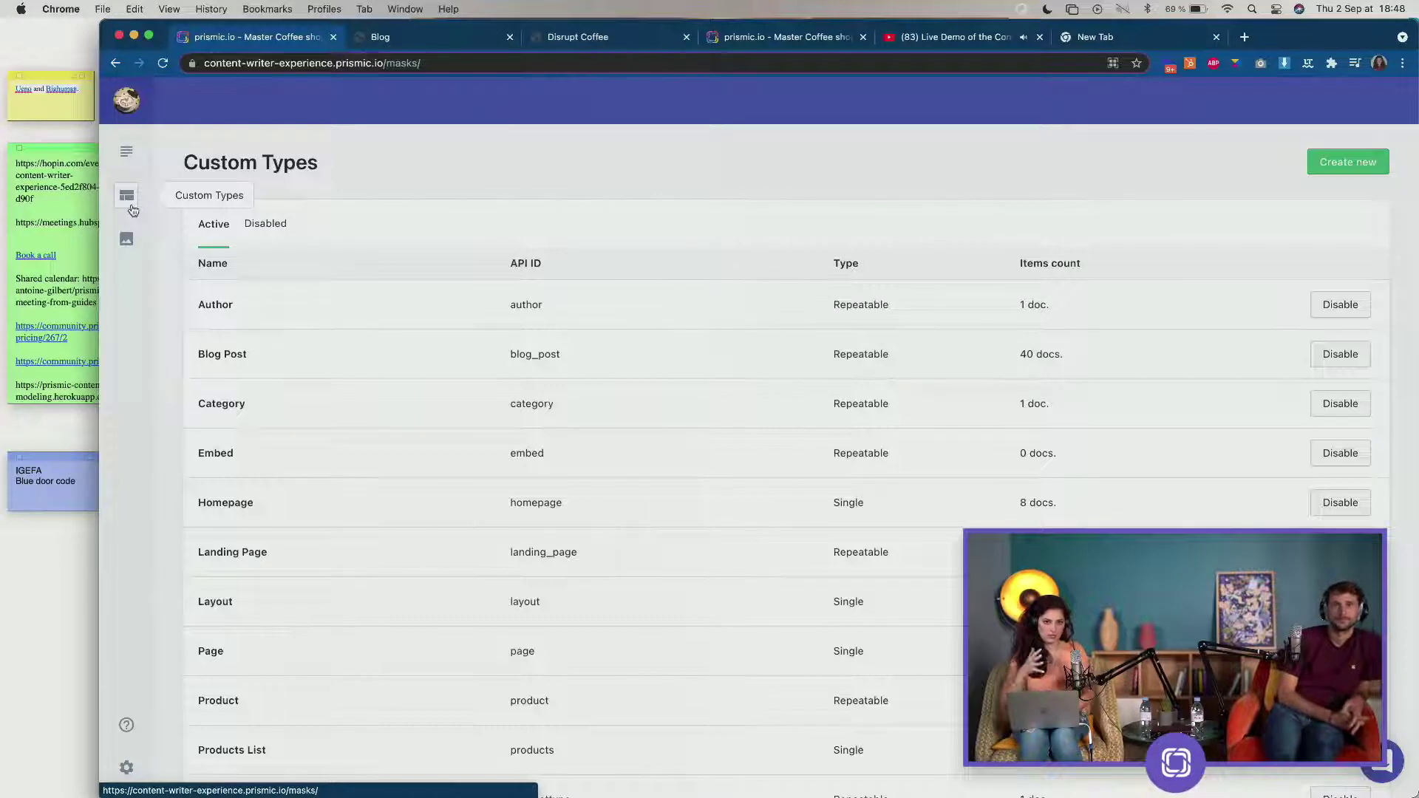
Create a new repeatable custom type named COFFEE NEWS.
drag(99, 194, 50, 194)
drag(97, 262, 2, 259)
click(1343, 162)
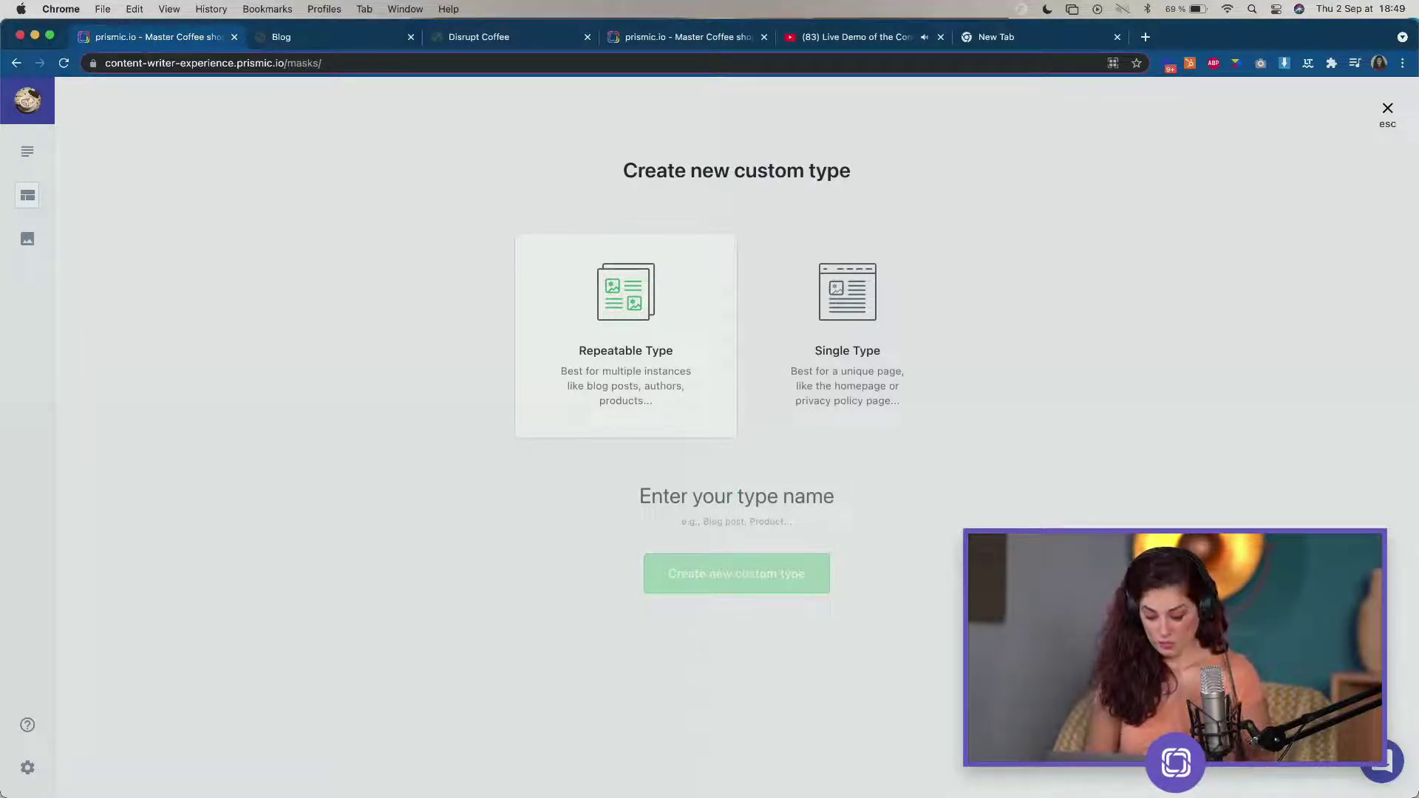
text(nEW)
key(BackSpace)
key(BackSpace)
key(BackSpace)
text(NEWS)
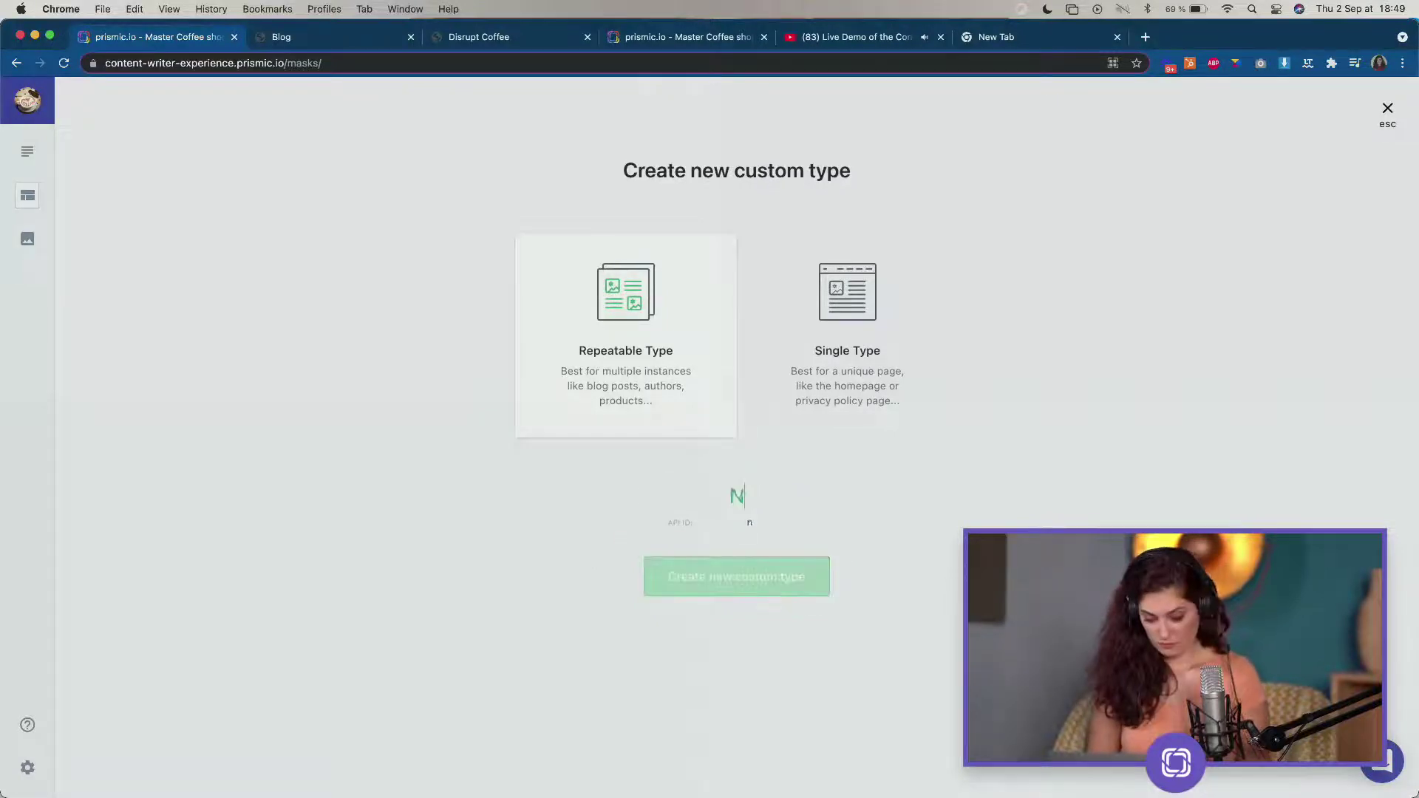
key(BackSpace)
key(BackSpace)
key(BackSpace)
key(BackSpace)
text(CO)
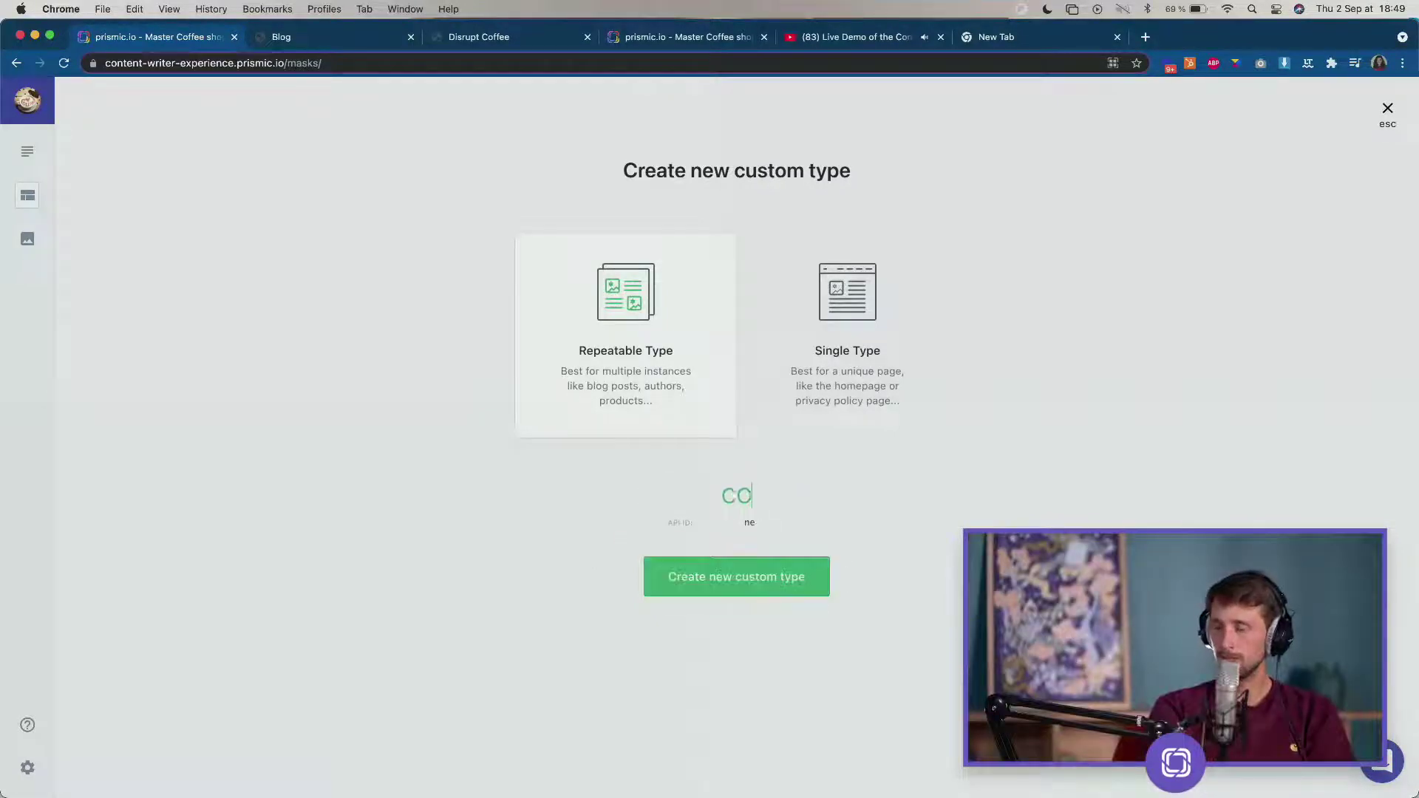
text(FFEE NEWS)
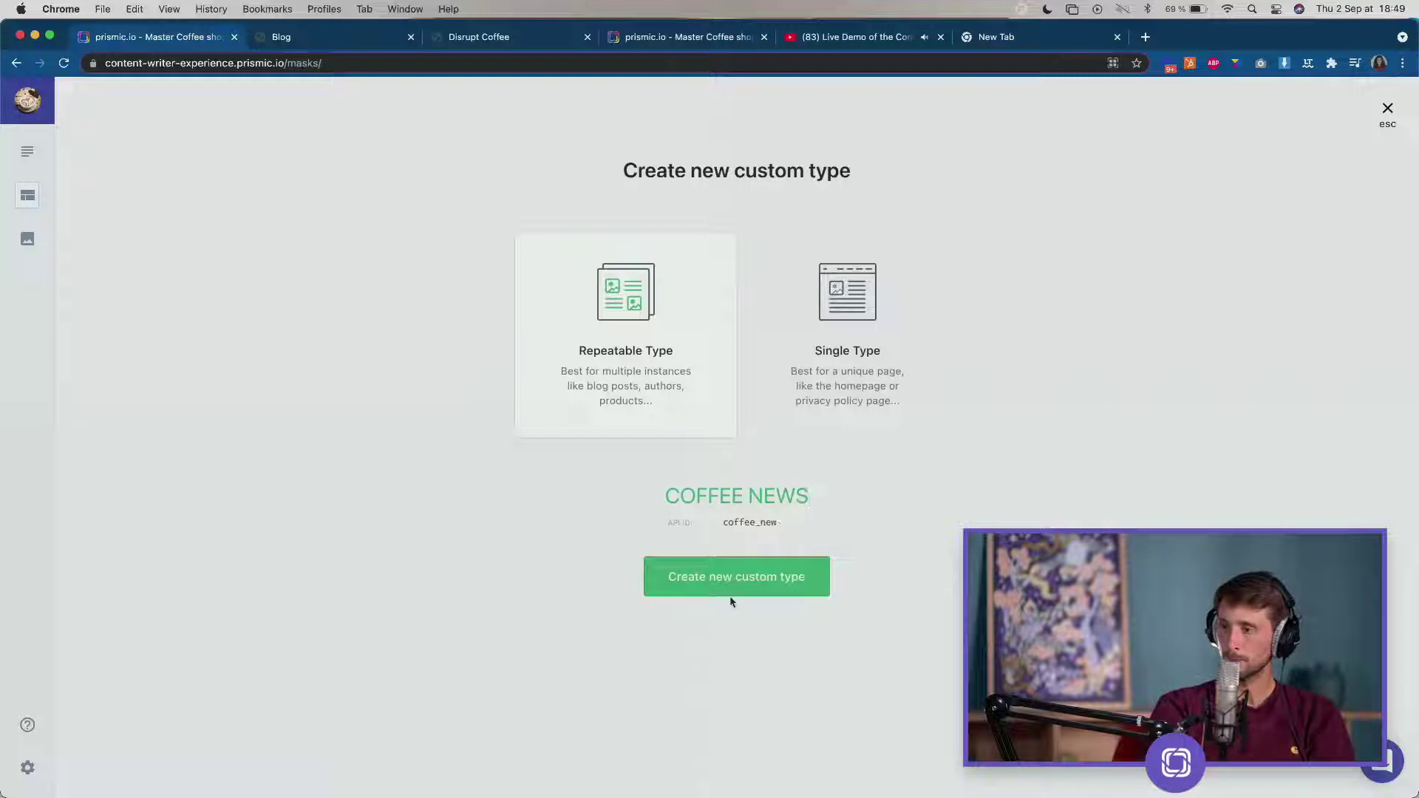
click(726, 590)
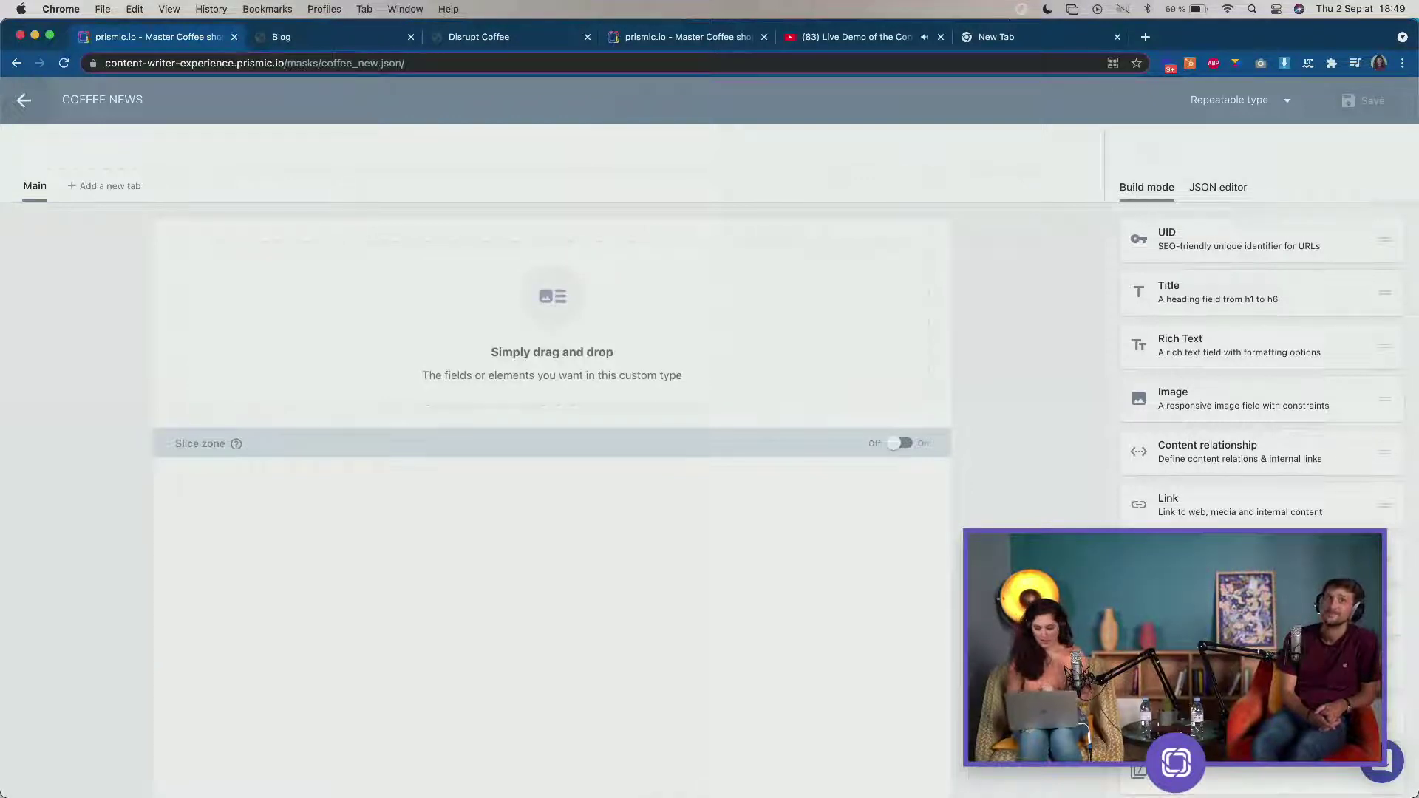
Add a UID field named "a" with the placeholder "add in UID" to the COFFEE NEWS type.
drag(1248, 234, 575, 300)
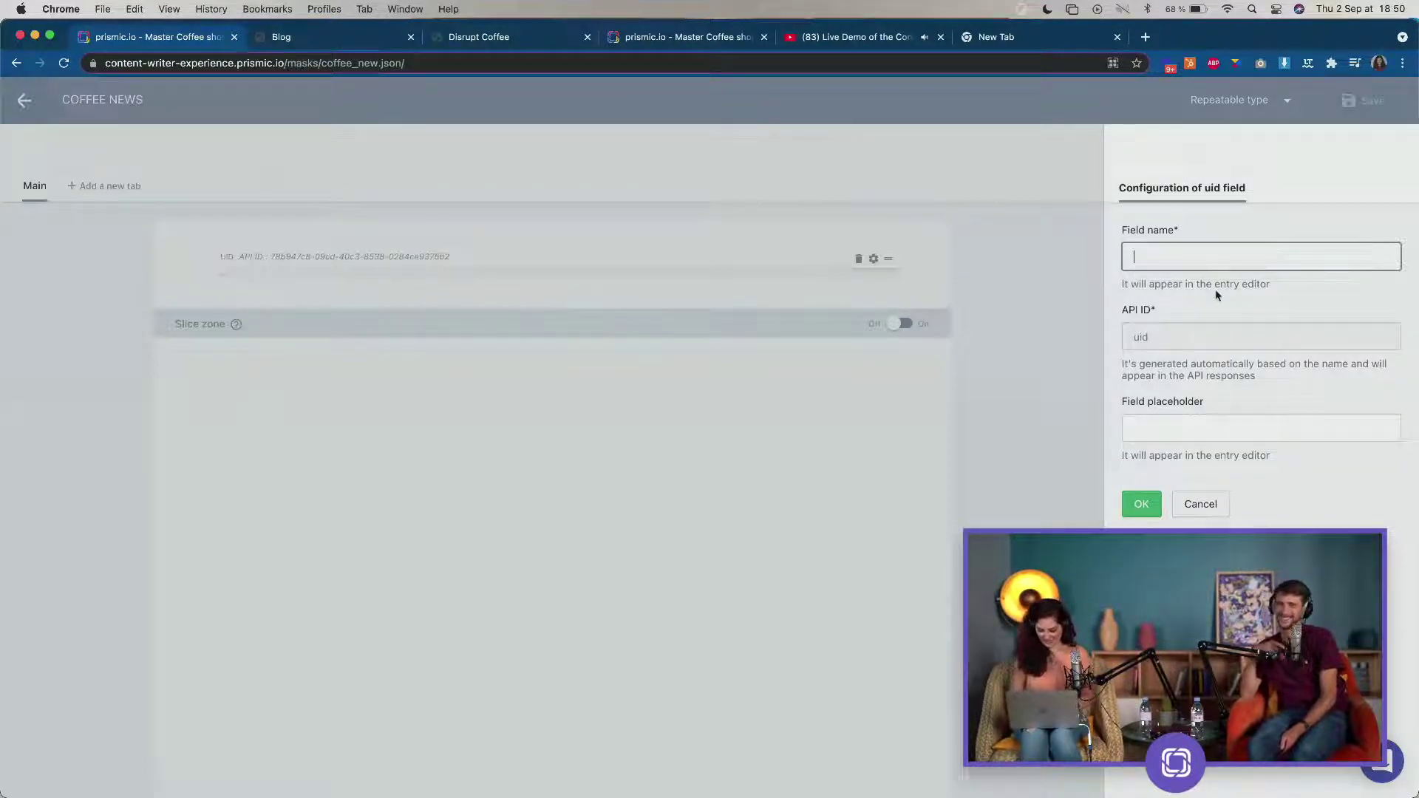
text(uid)
key(super+a)
text(a)
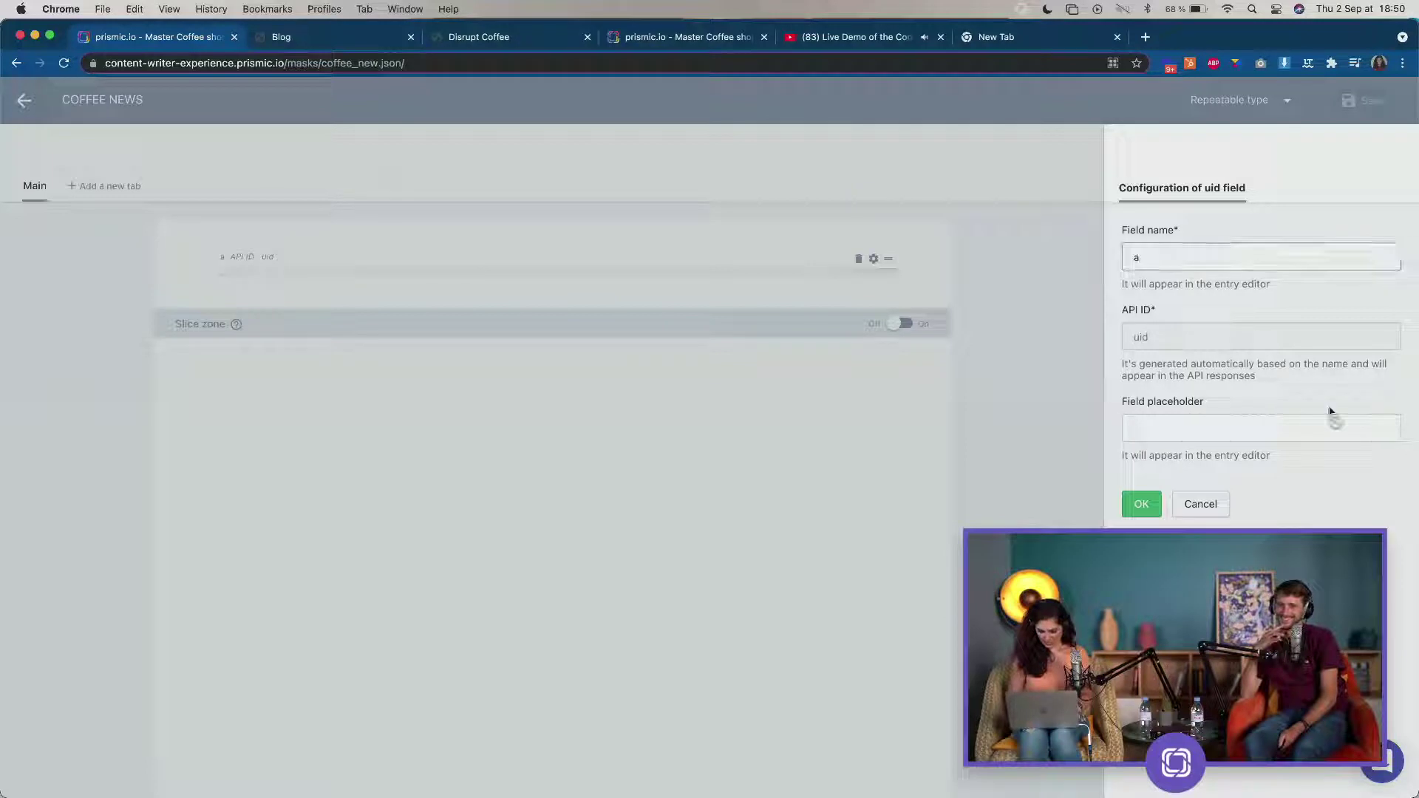
click(1231, 427)
text(https://github.com/prismicio/prismic-netlify-showcase)
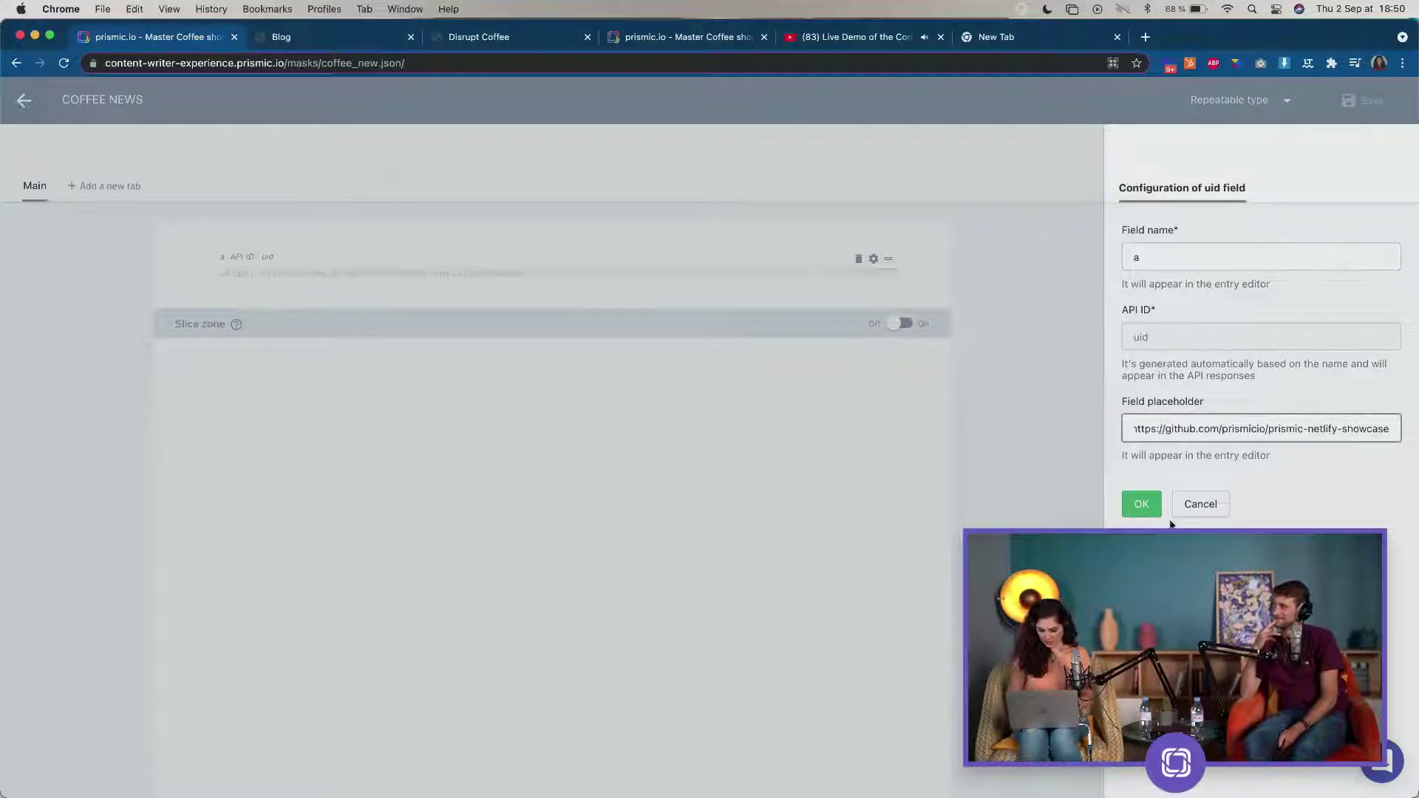
key(super+a)
key(BackSpace)
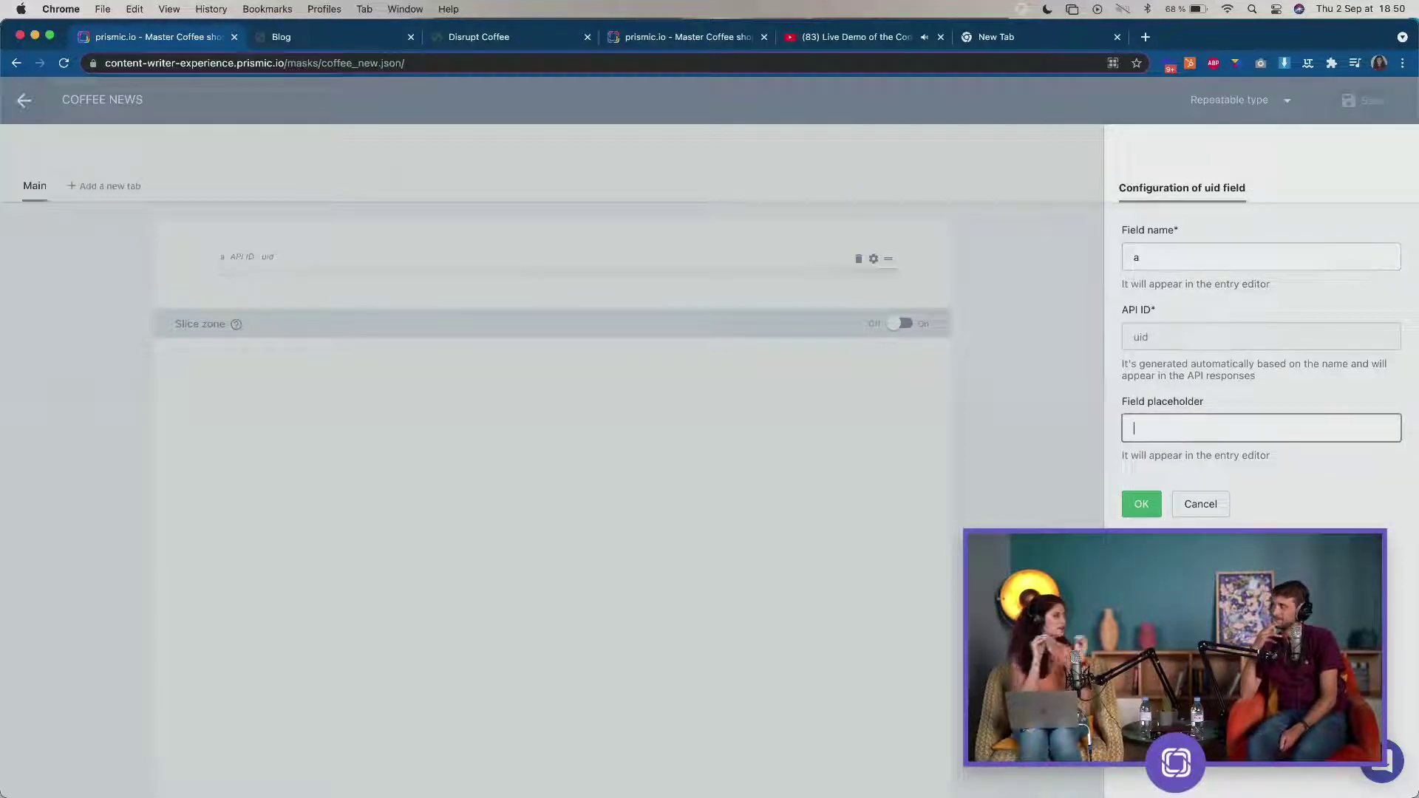
text(add in UID)
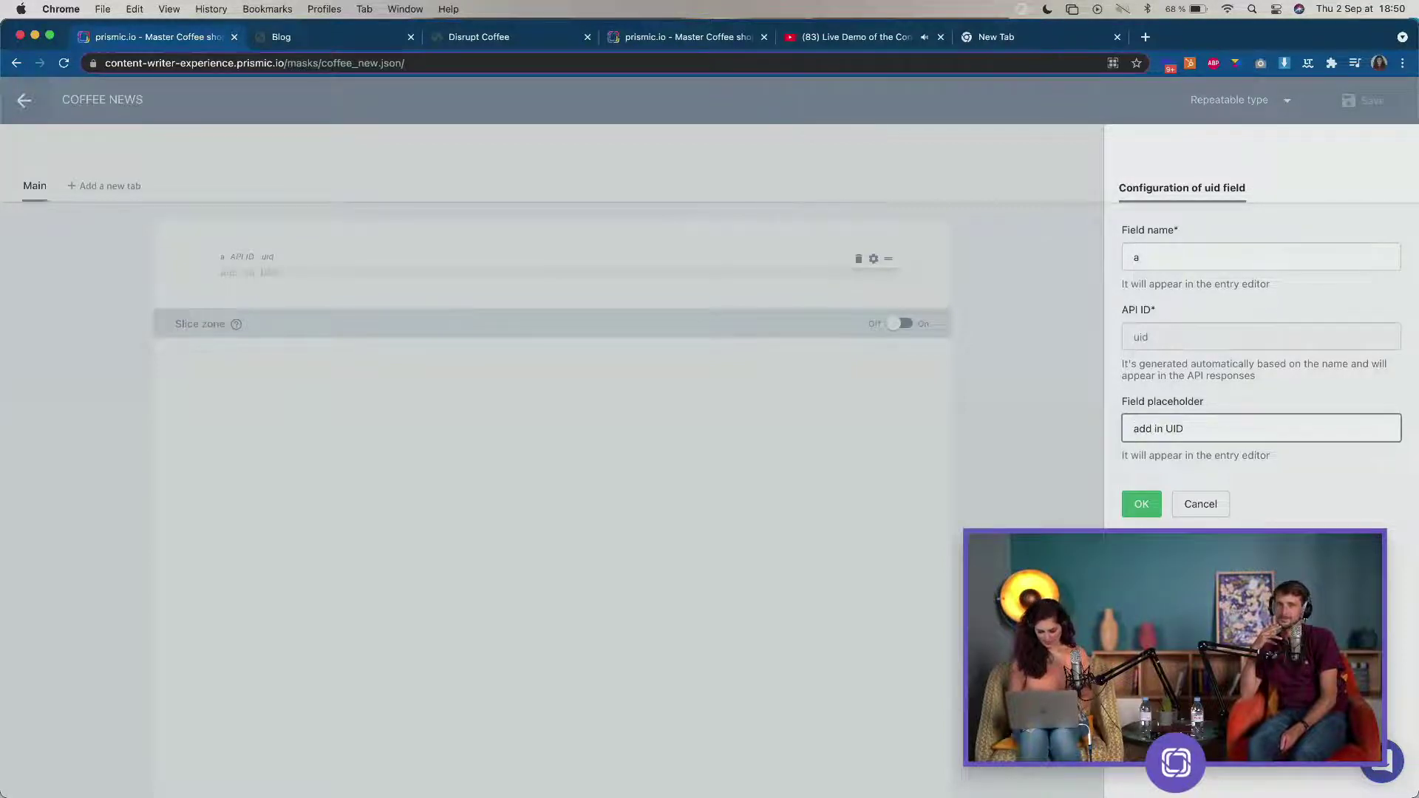
click(1149, 513)
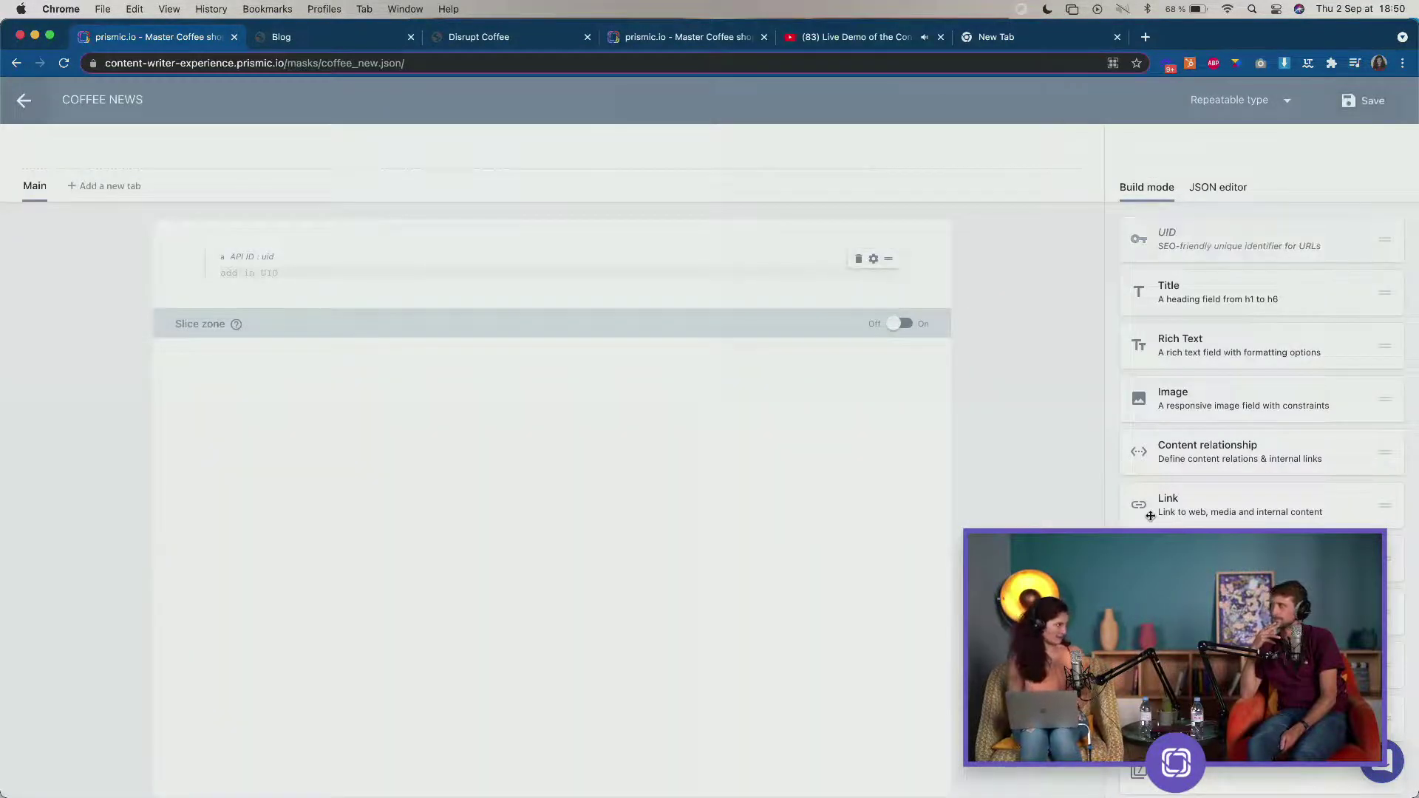
Add a Title field named TITLE with the placeholder "INSERT TITLE" below the UID field.
drag(1223, 303, 536, 292)
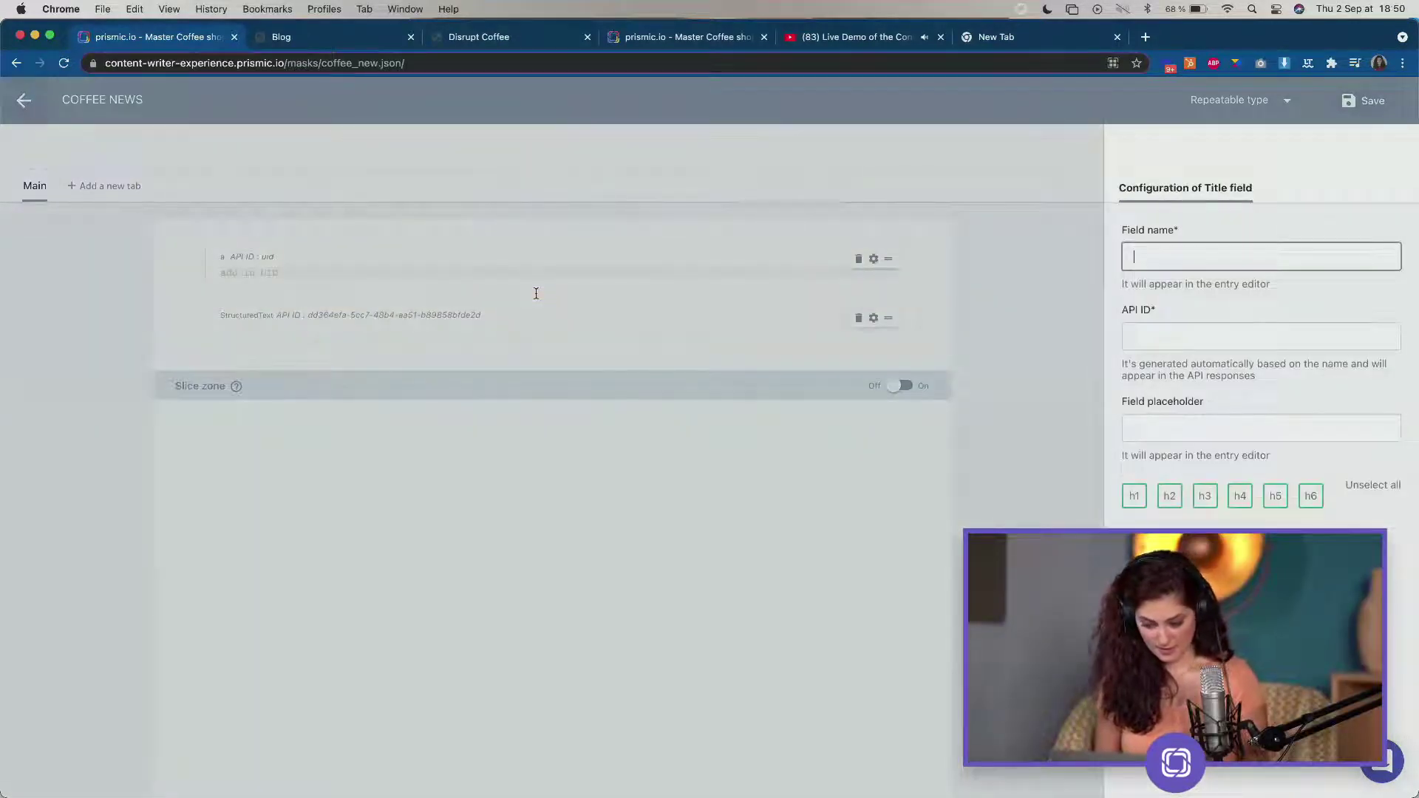
text(TITLE)
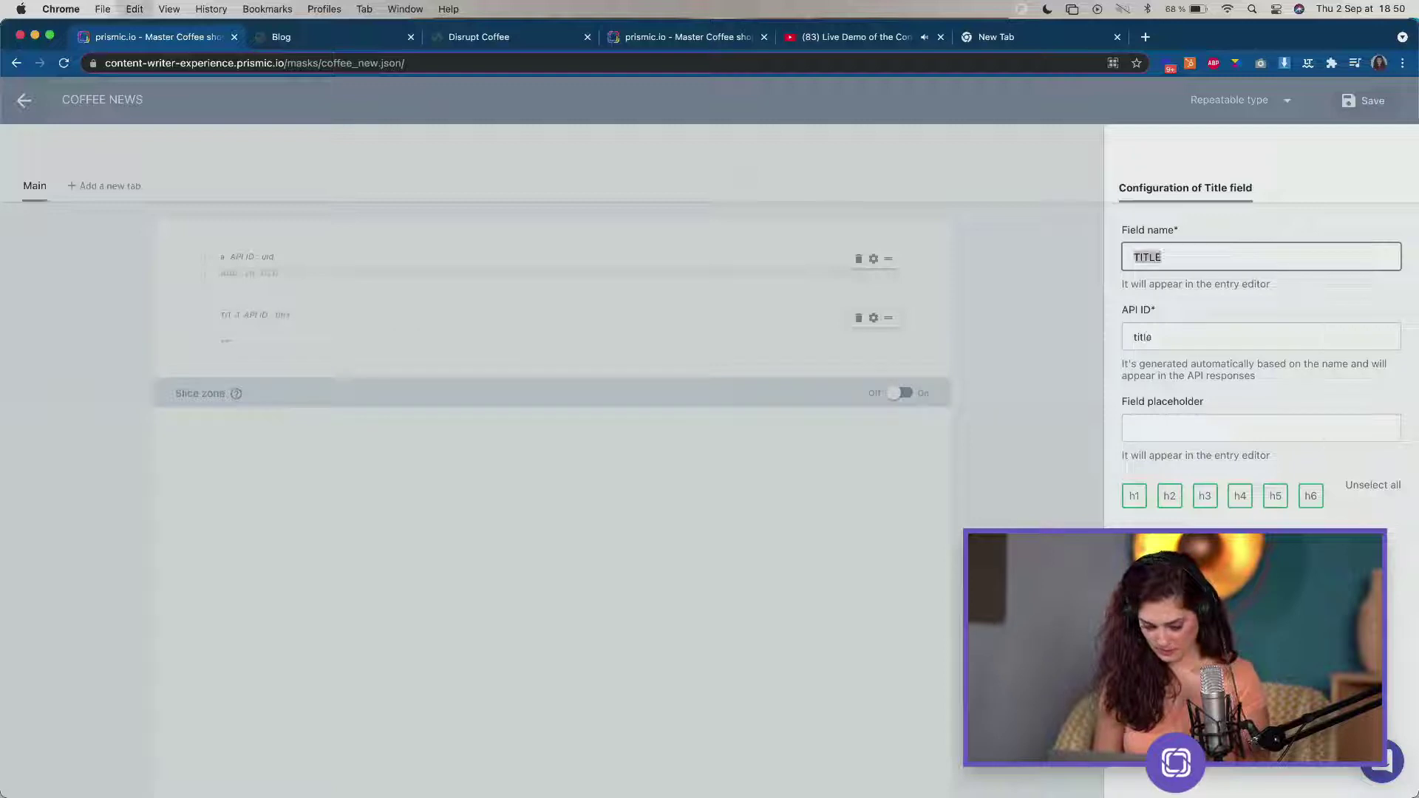
key(Tab)
key(Tab)
text(D)
text(INSERT TITLE)
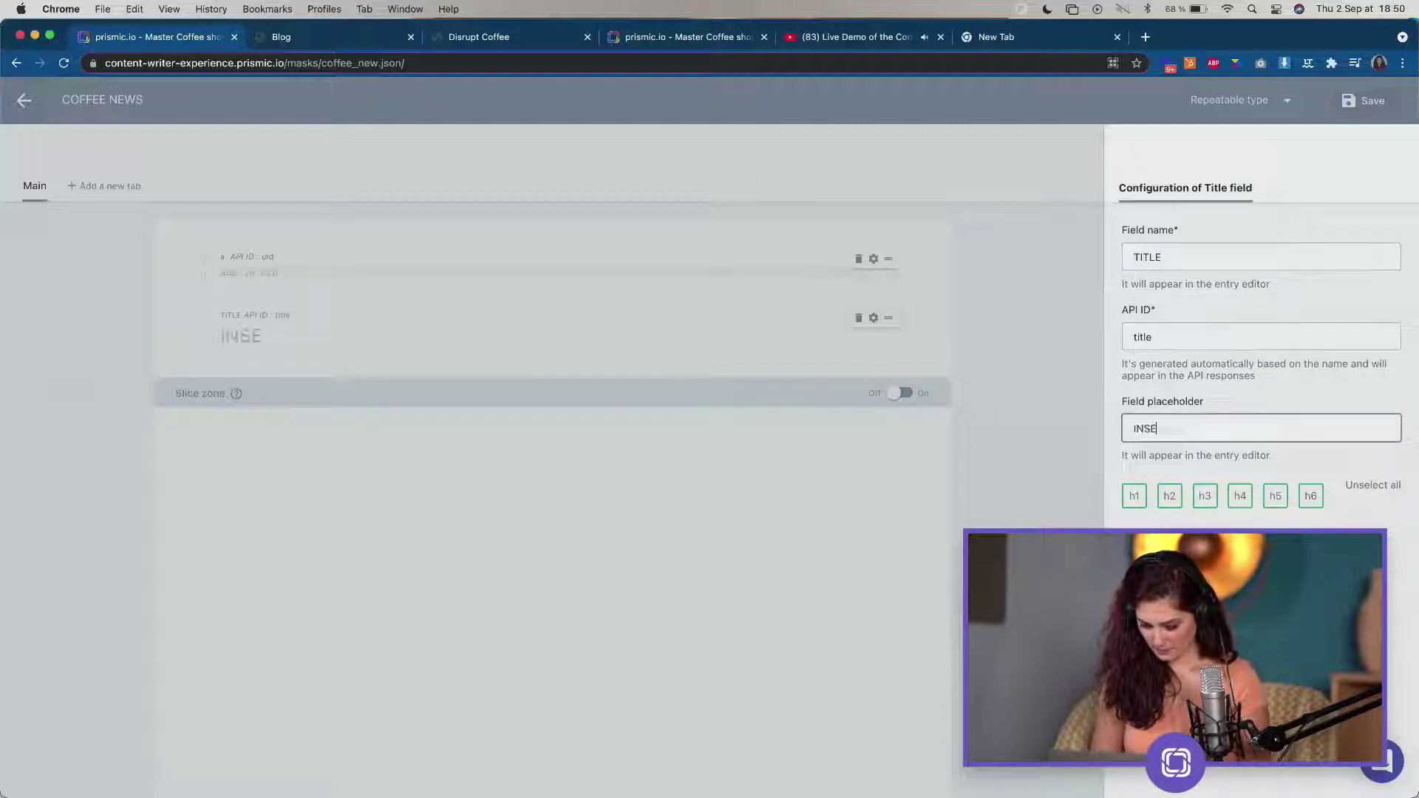
click(1373, 484)
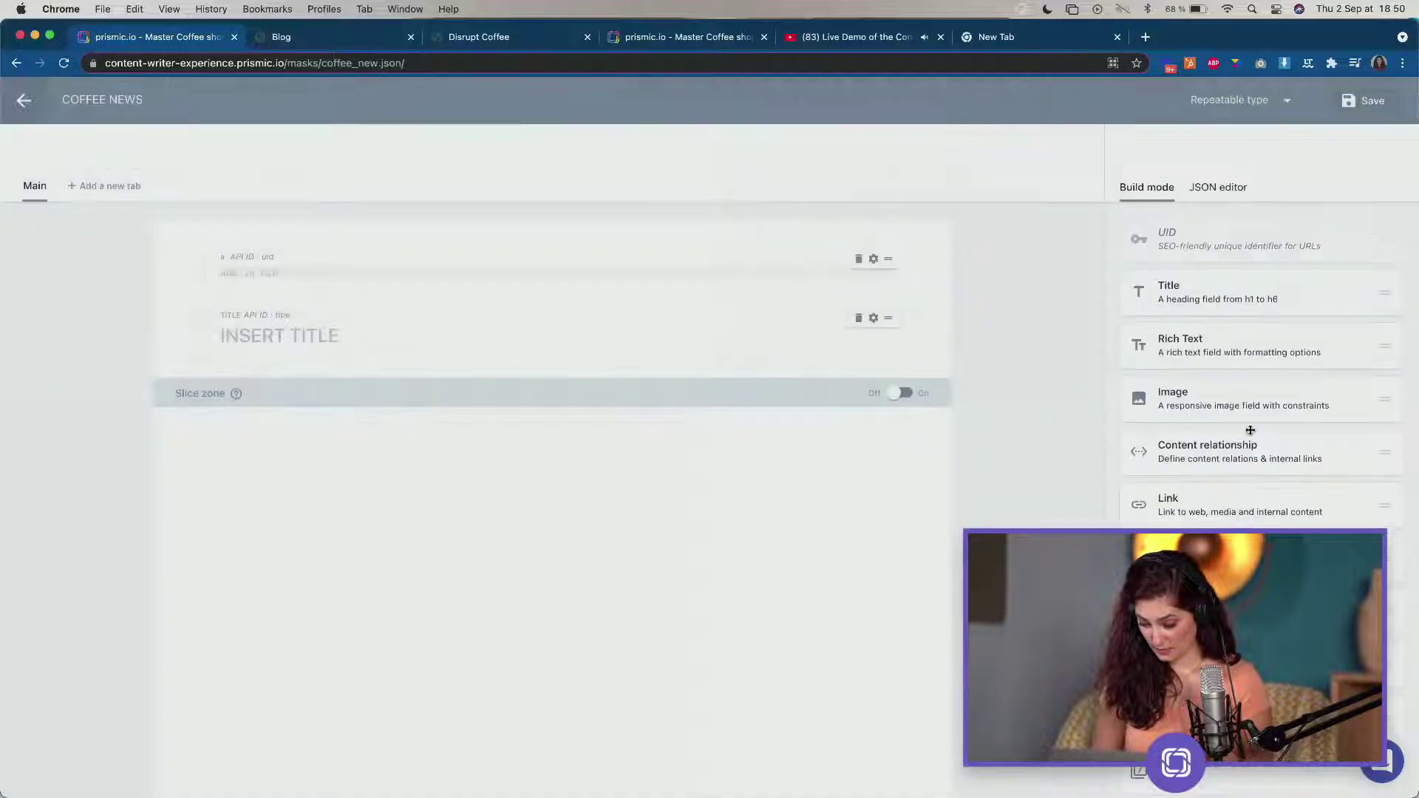
Add an Image field named HERO BANNER below the TITLE field of the COFFEE NEWS type.
drag(1152, 392, 543, 360)
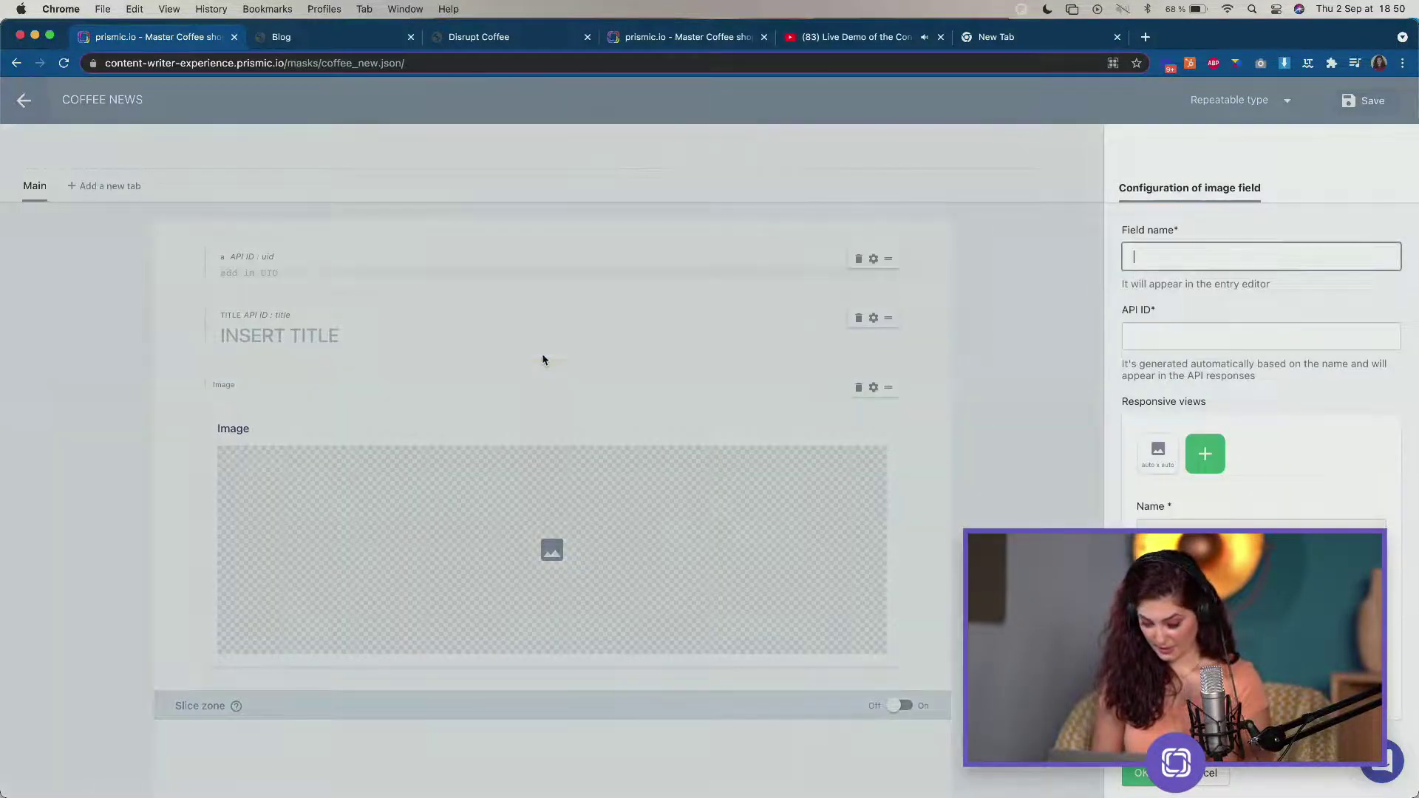
text(HERO BANNER)
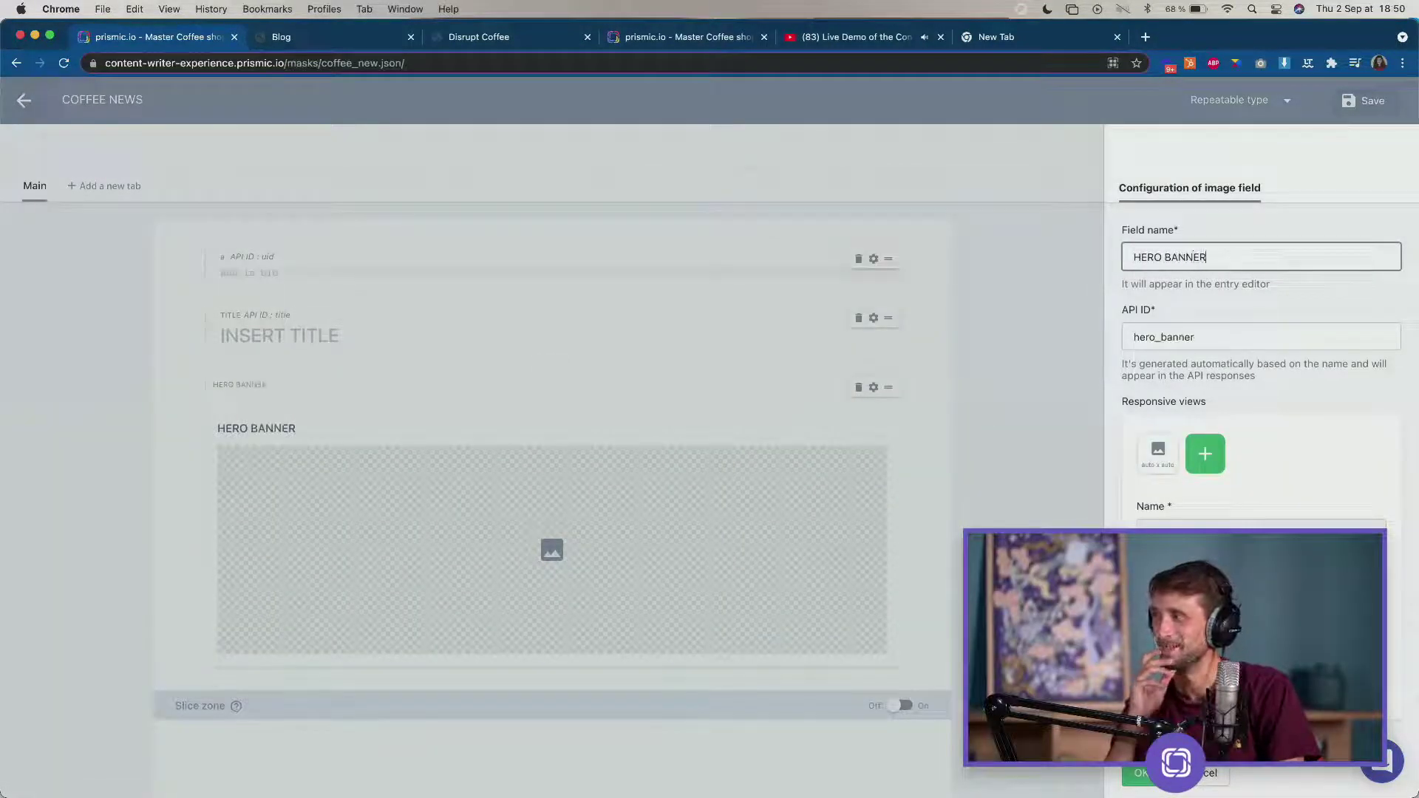
click(1136, 773)
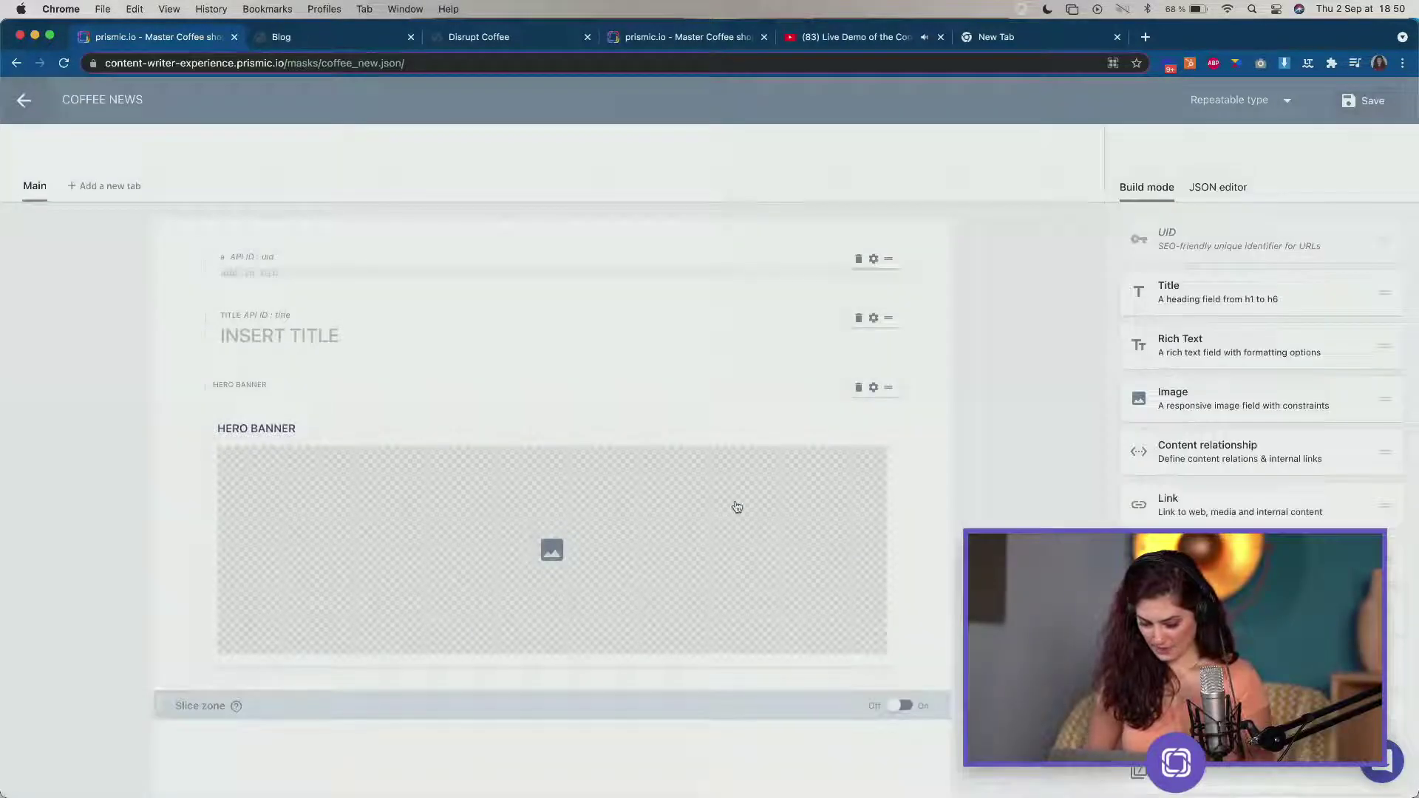
Enable the slice zone, add the Image Gallery slice from the Slices Library, and look over its fields.
click(903, 715)
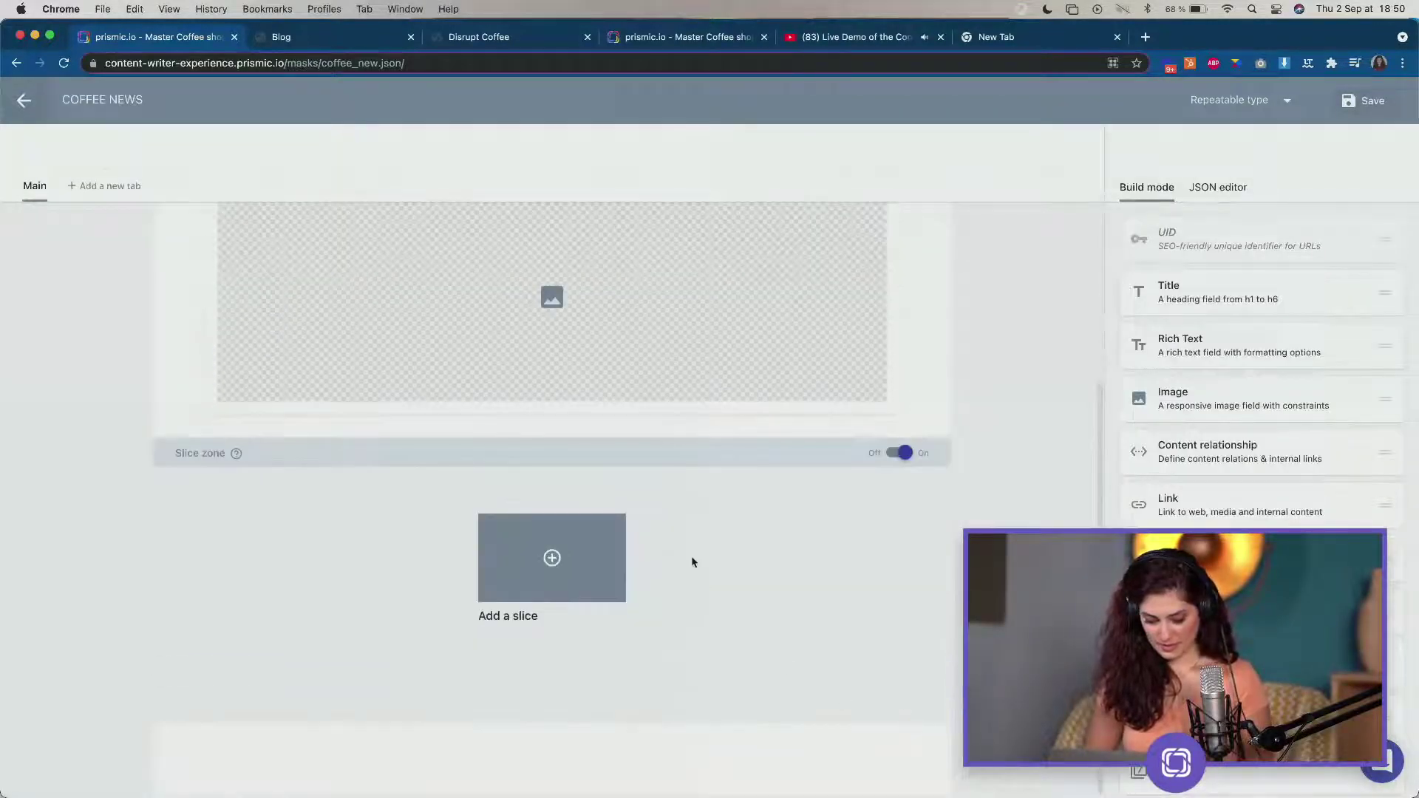
click(552, 559)
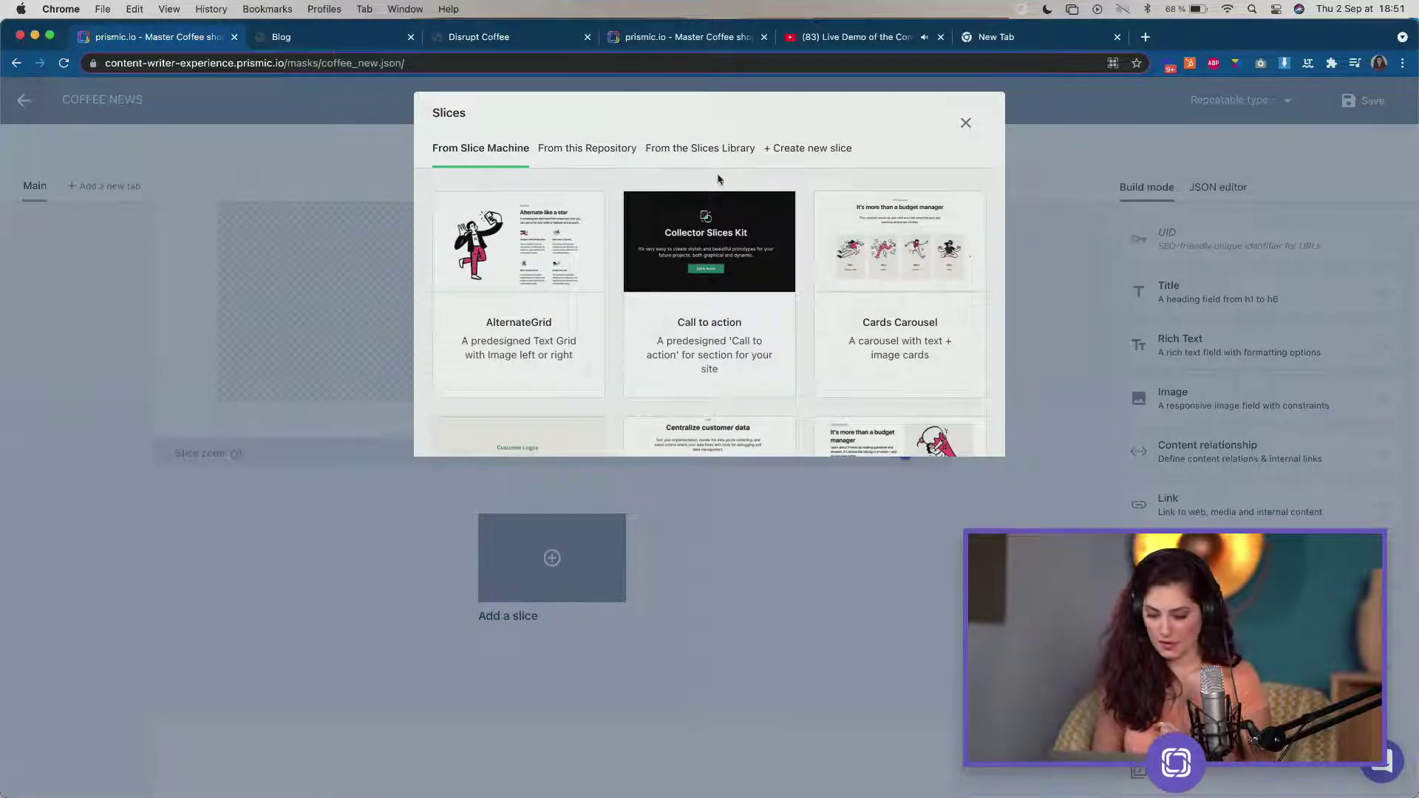
click(685, 154)
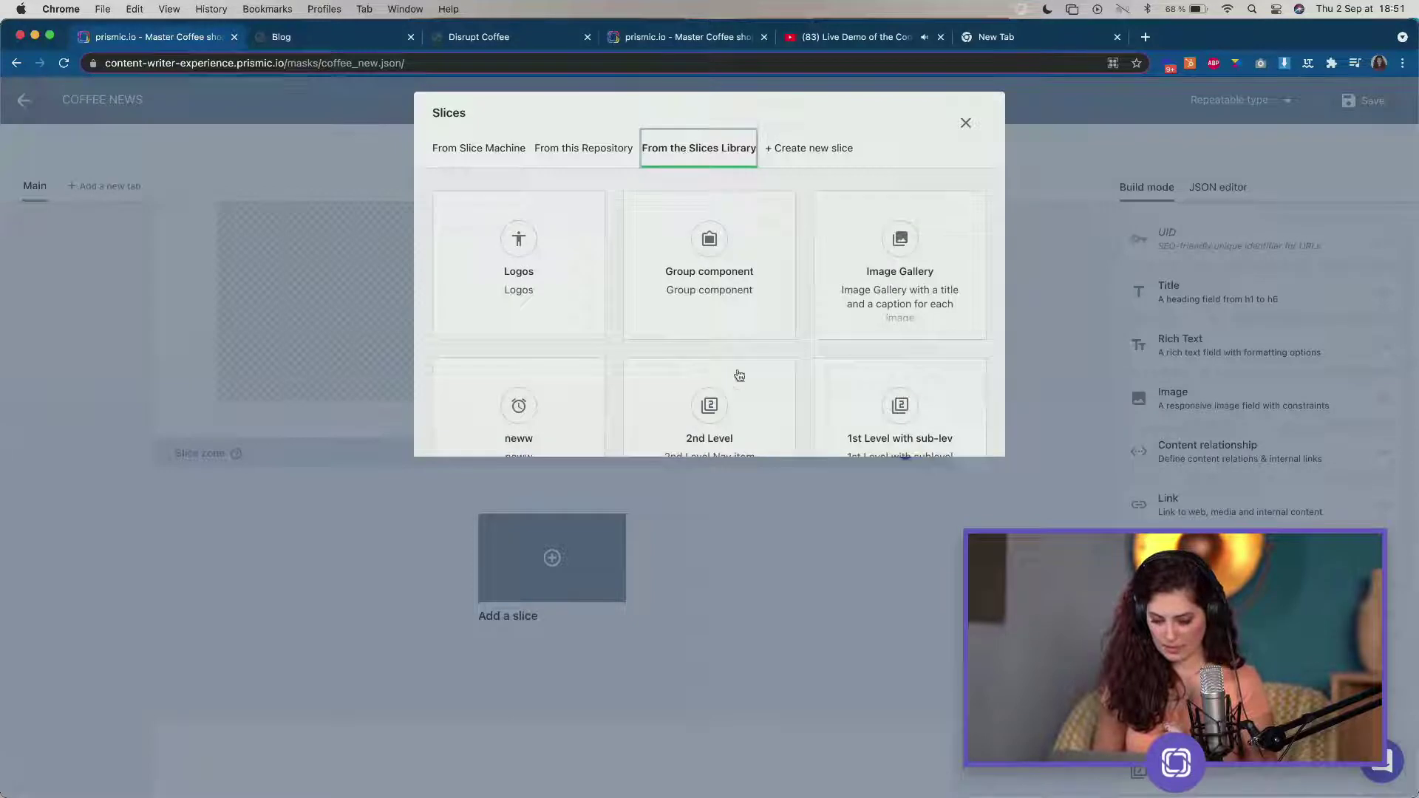
scroll(739, 375, down, 2)
scroll(738, 370, up, 2)
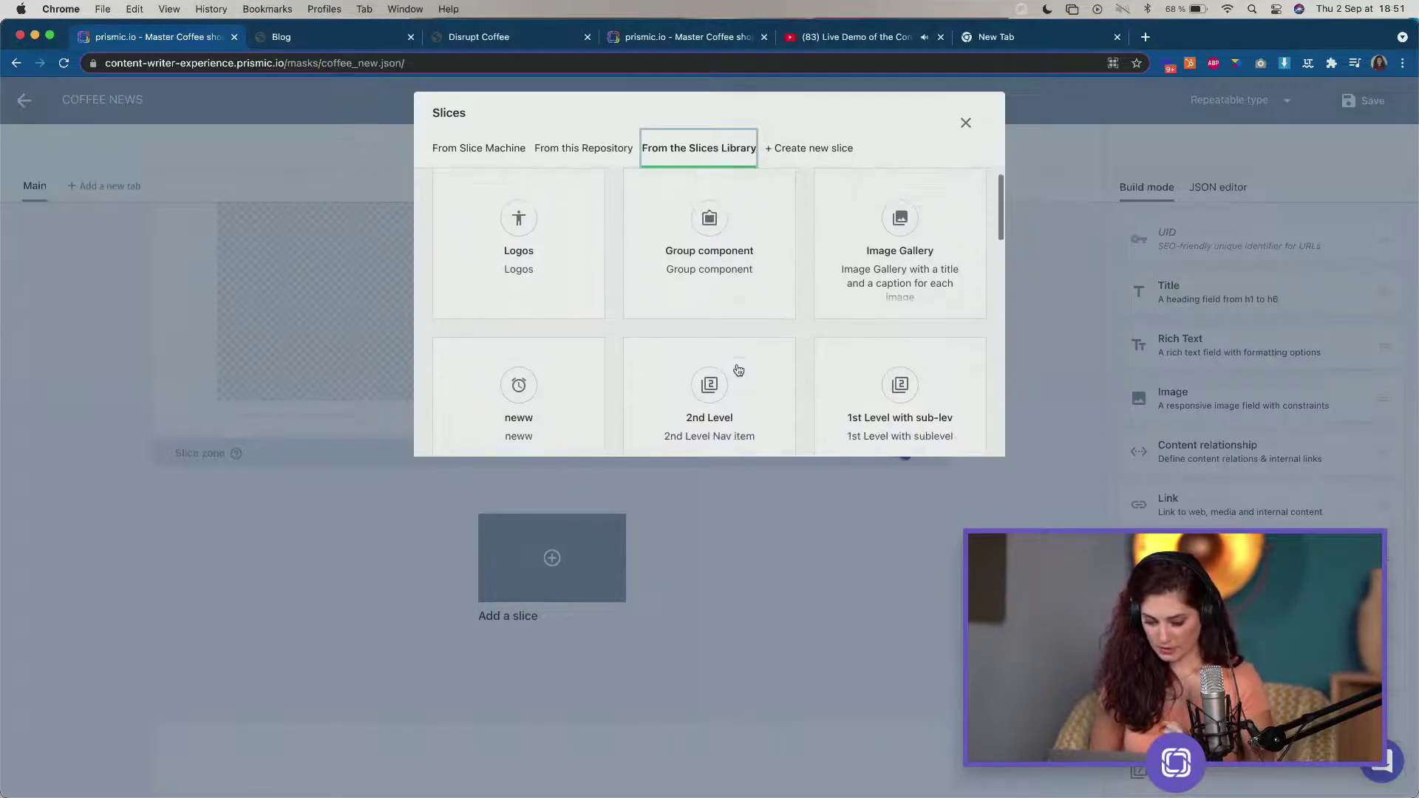
click(892, 261)
click(912, 487)
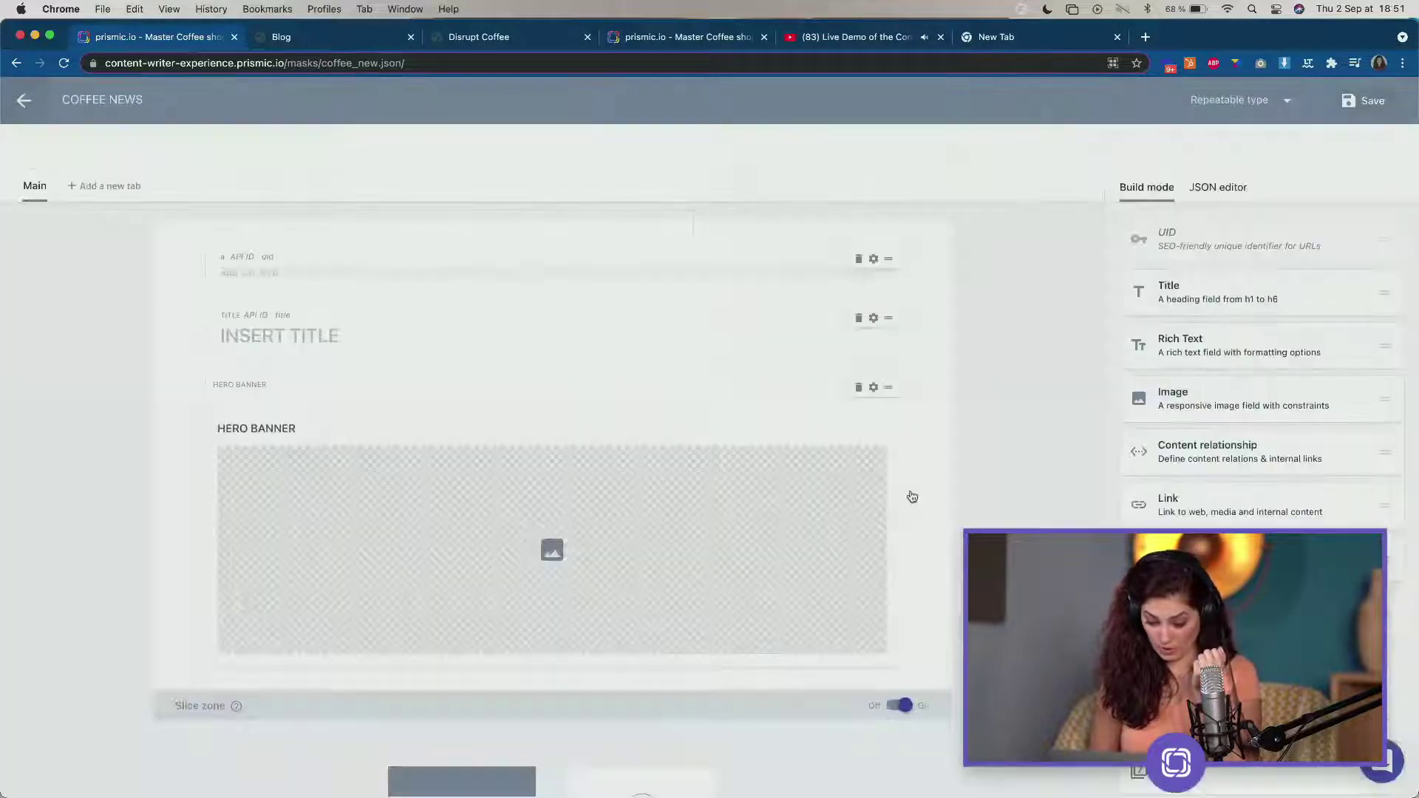
scroll(597, 651, down, 8)
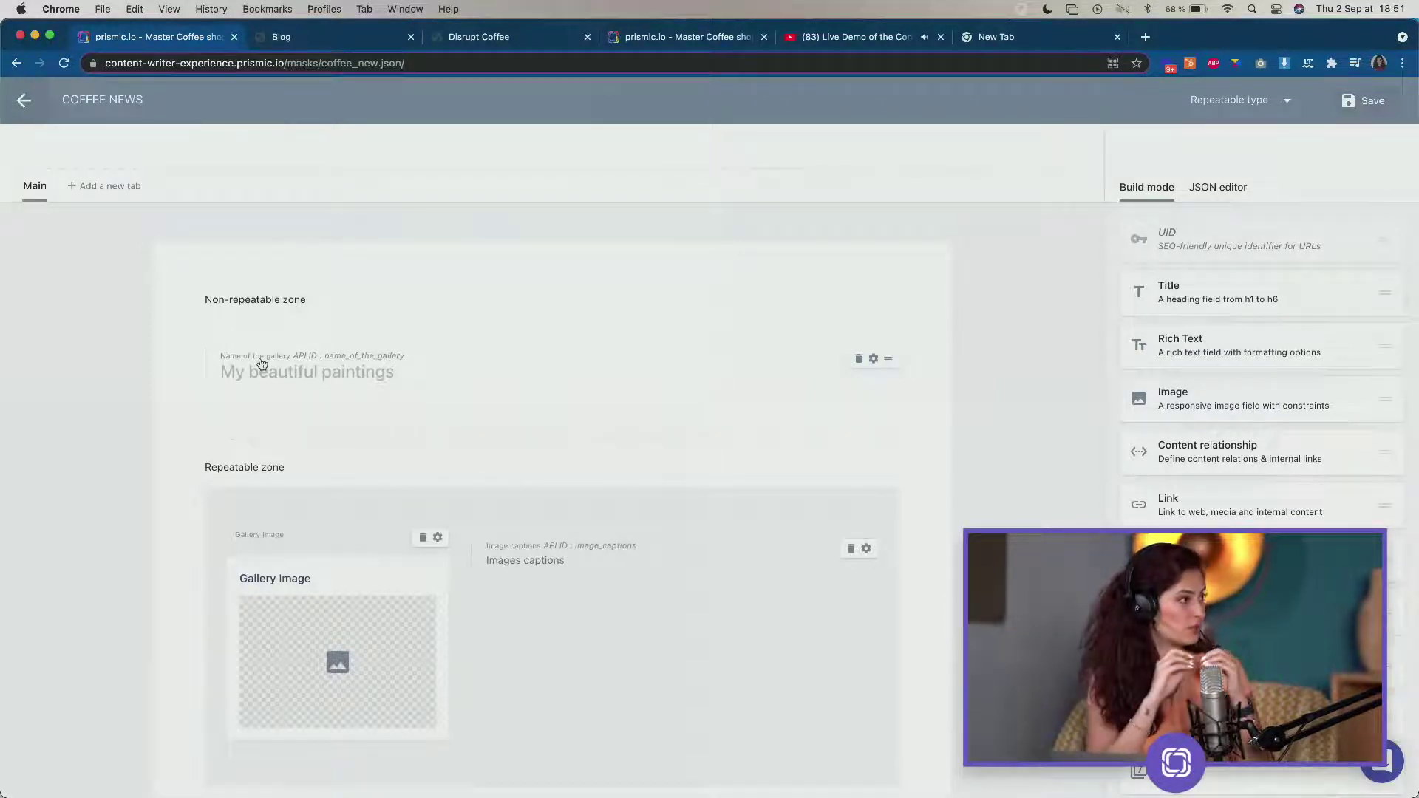
scroll(263, 364, down, 1)
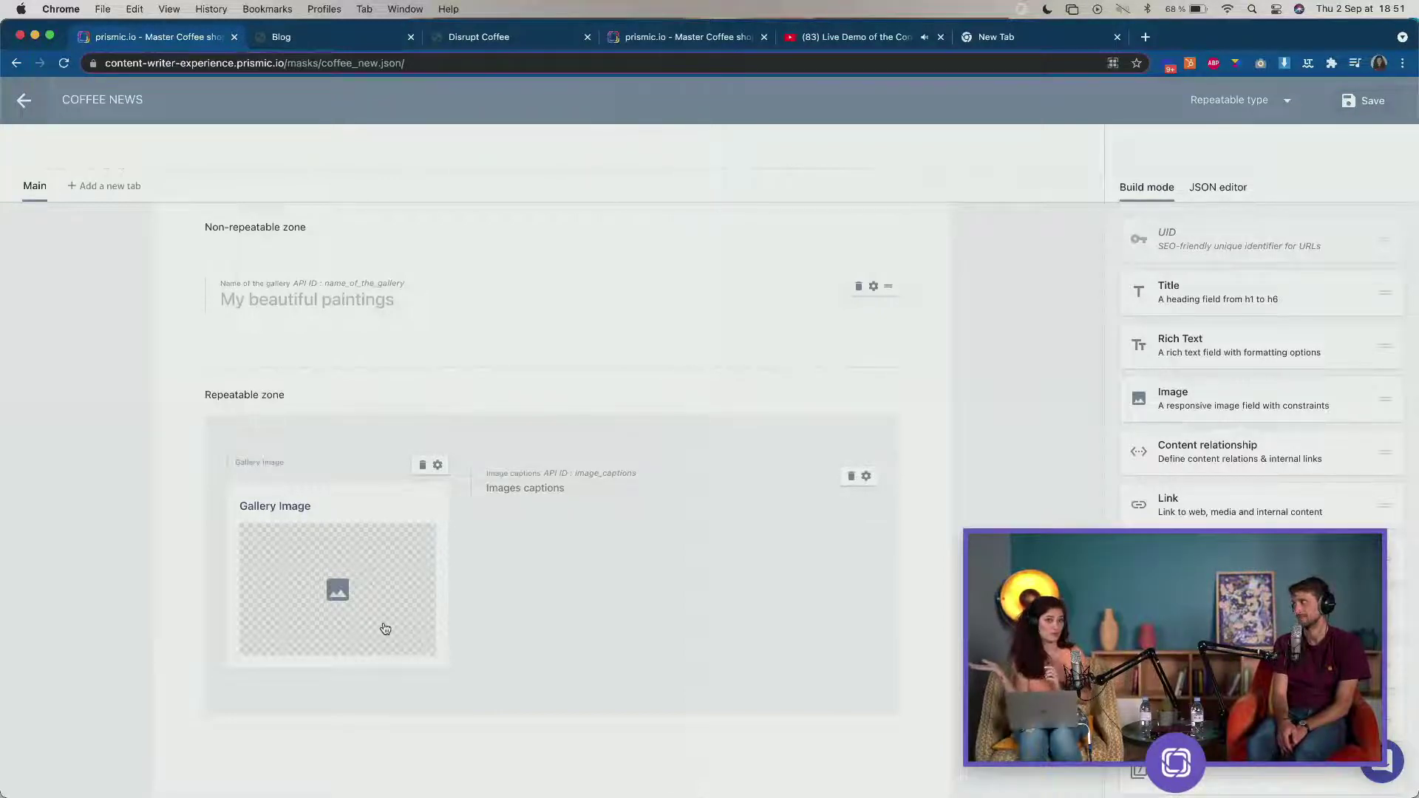
Start a new slice in the slice zone with TEXT/LINK as both its name and description.
scroll(878, 676, up, 2)
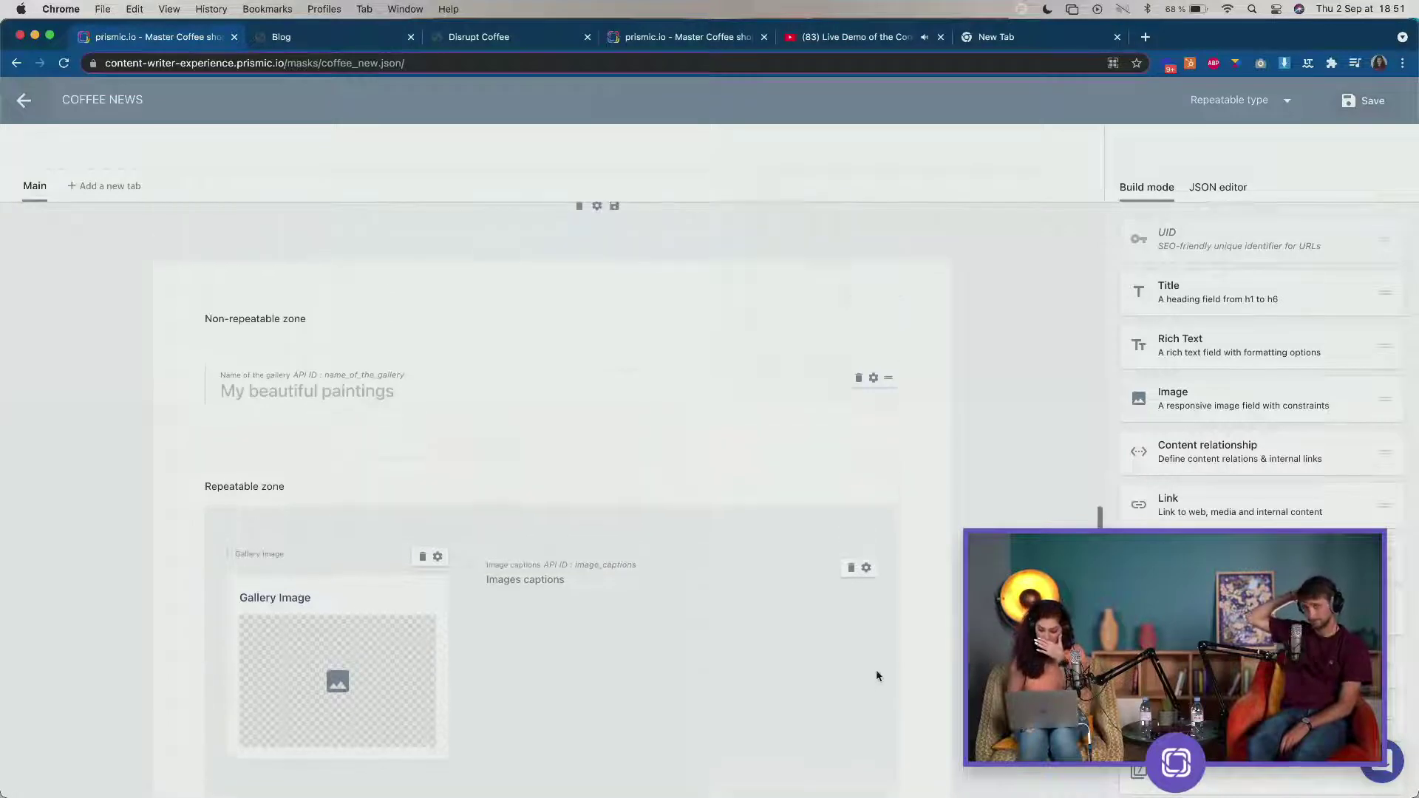
scroll(878, 674, up, 1)
scroll(753, 539, up, 4)
click(499, 423)
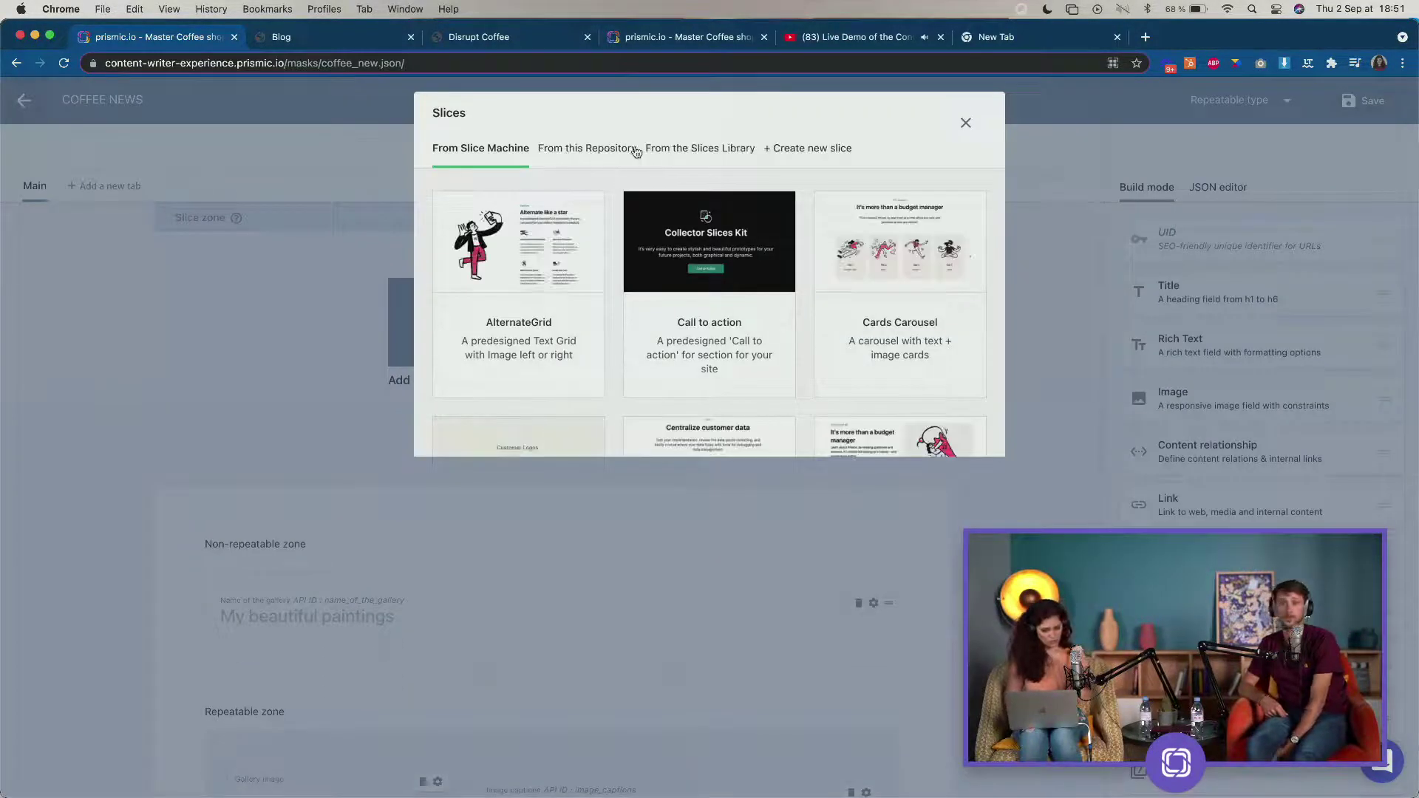
click(785, 151)
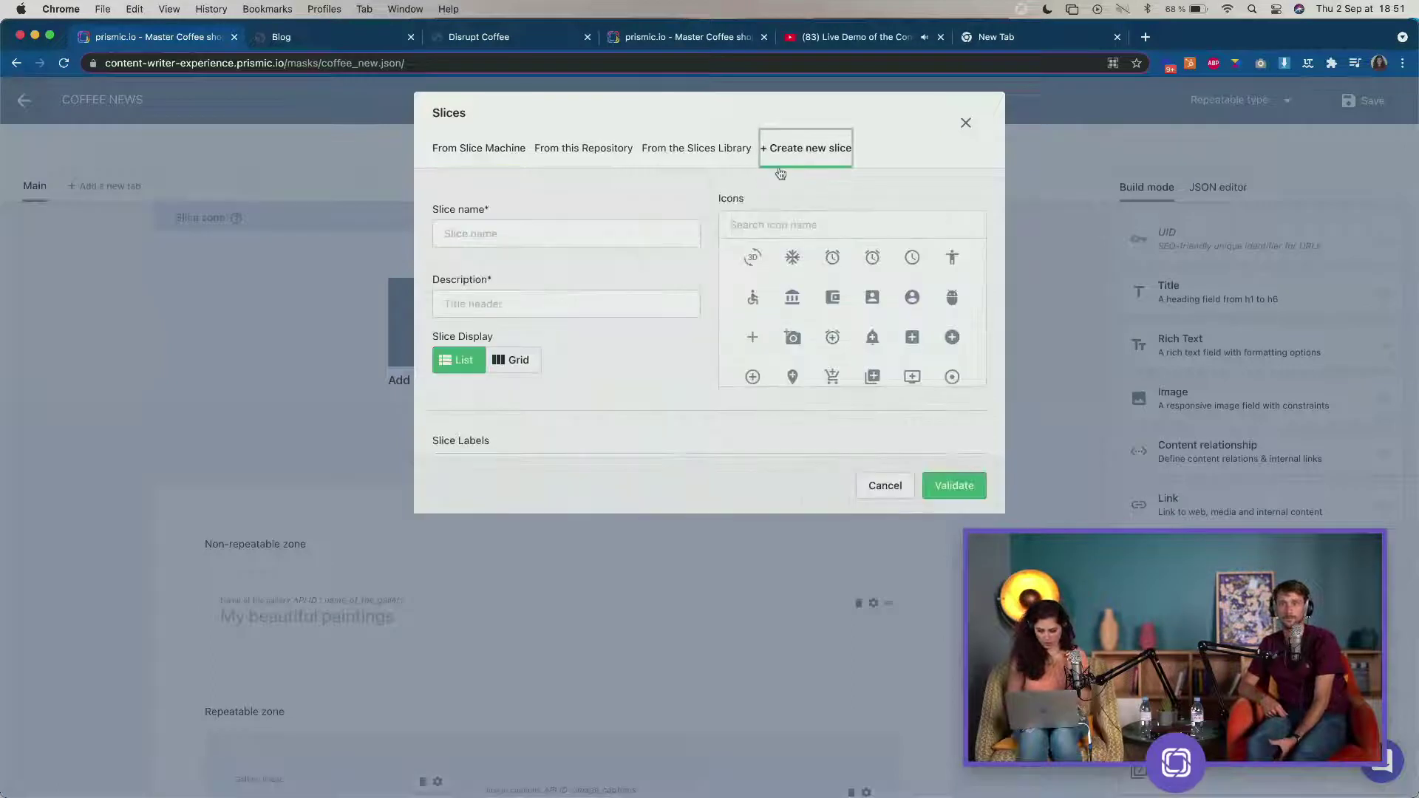
click(619, 241)
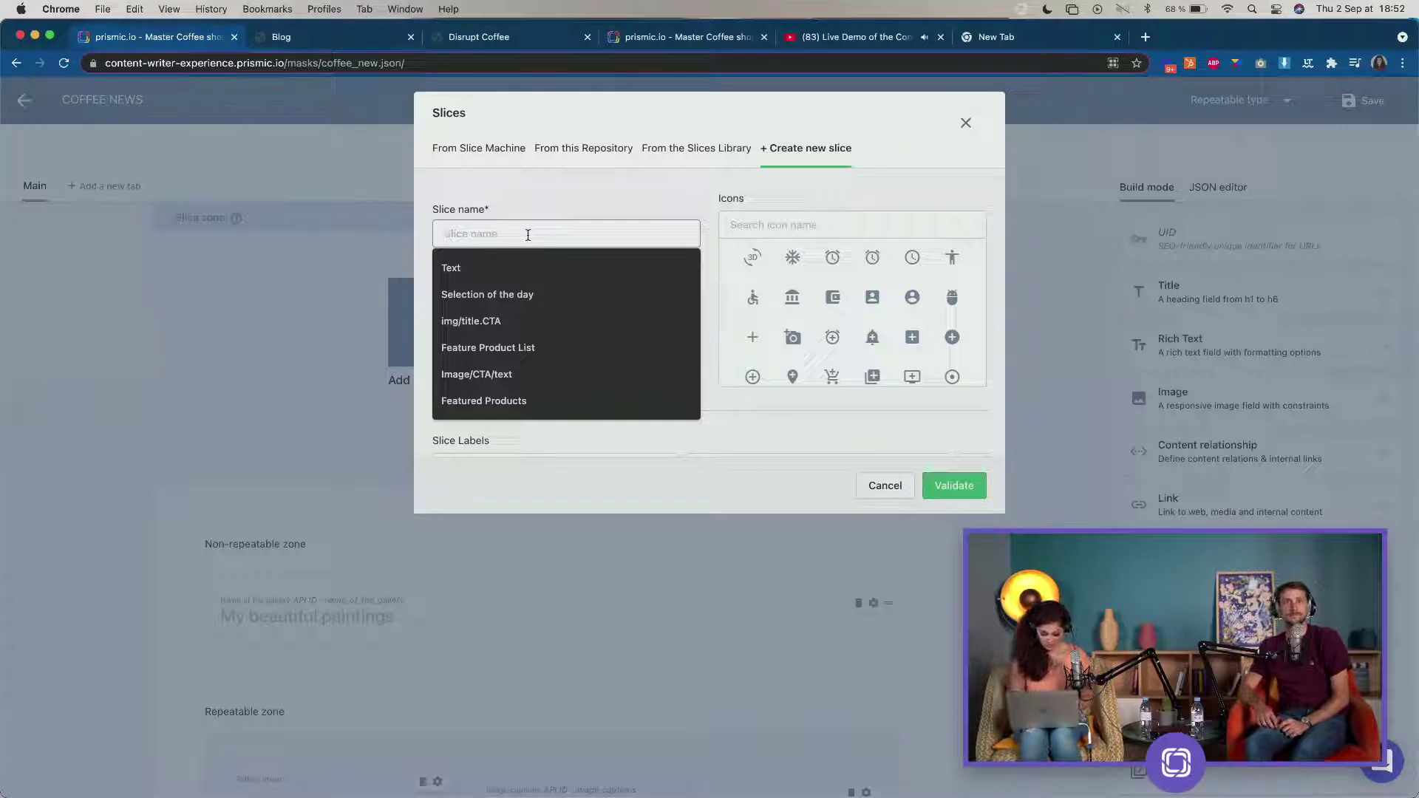
text(TEXT)
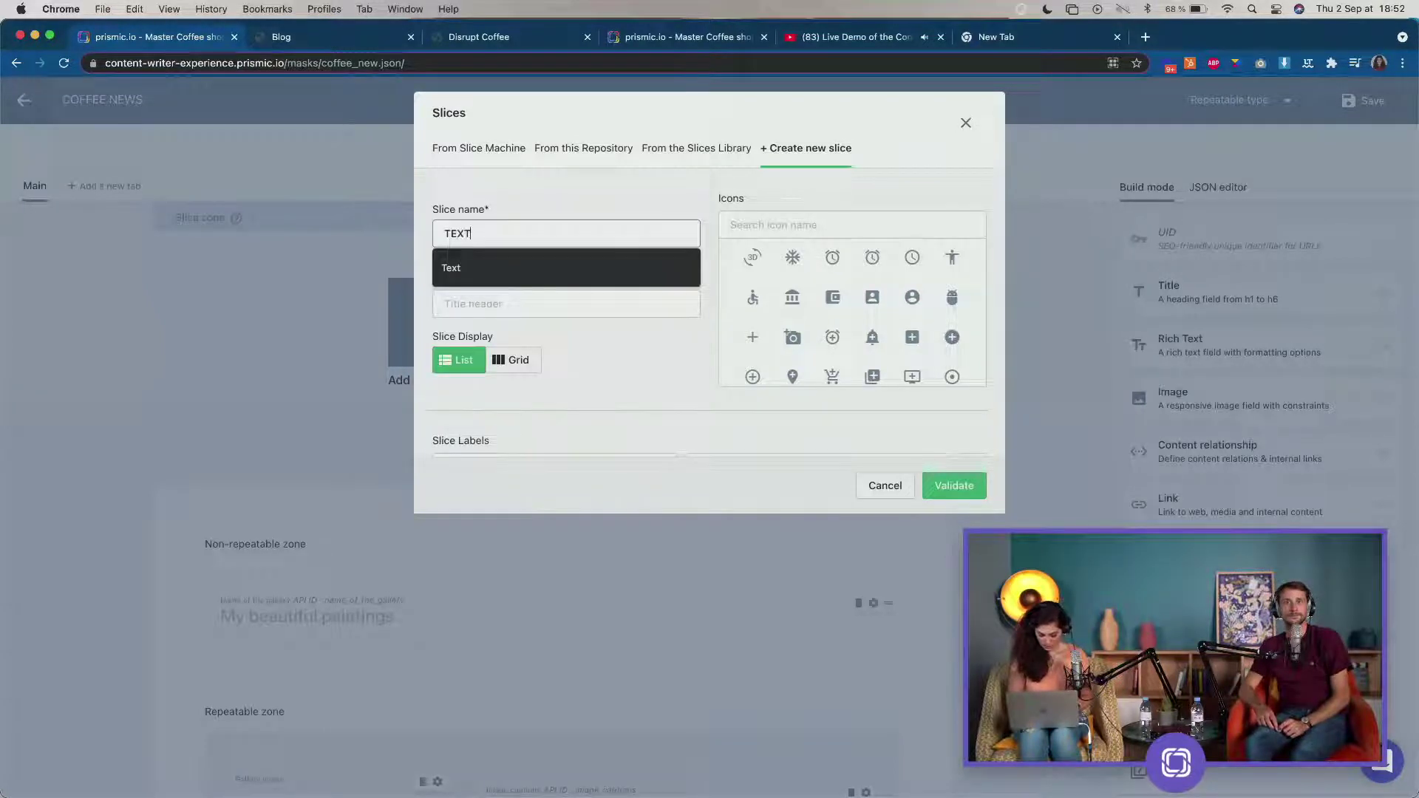
text(/LINK)
key(super+a)
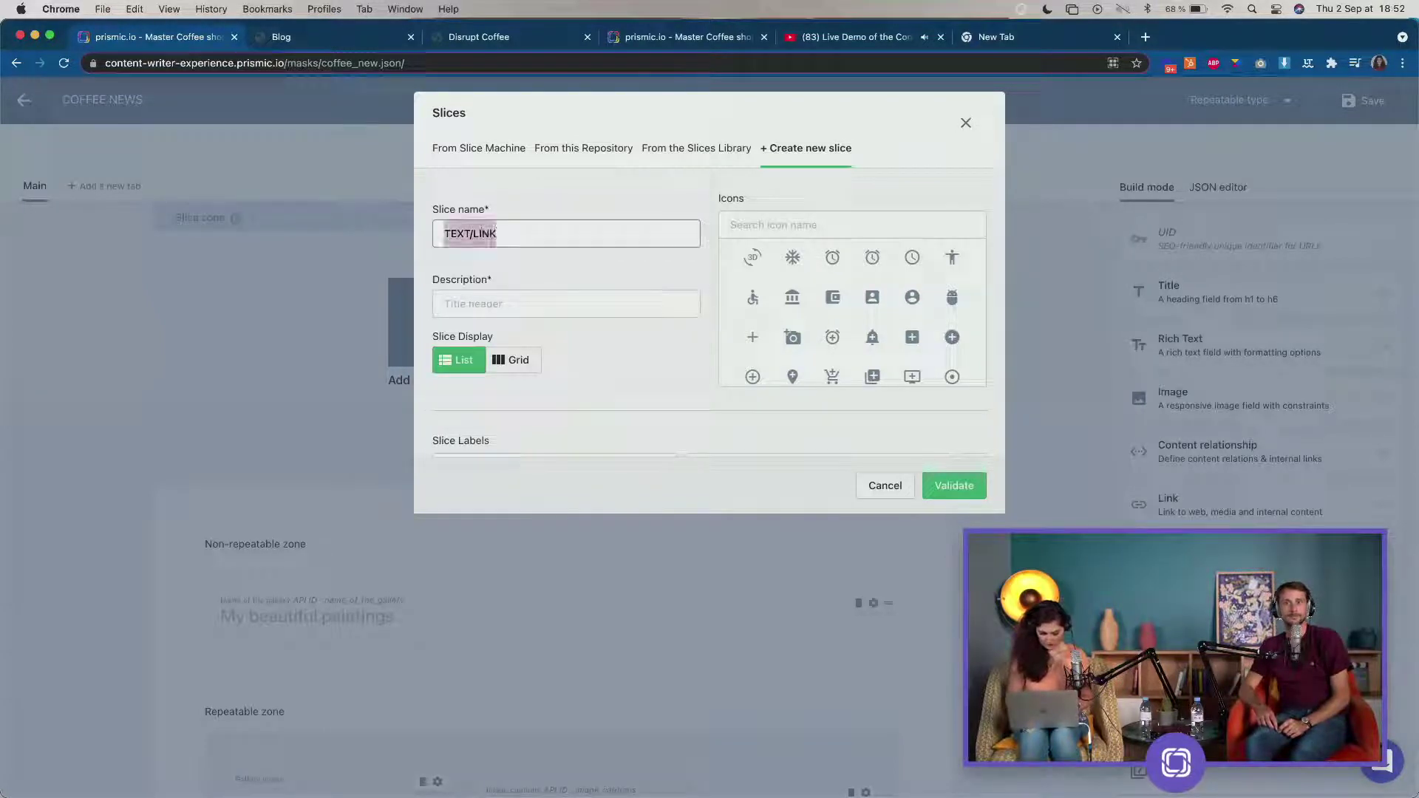
key(super+c)
key(Tab)
key(super+v)
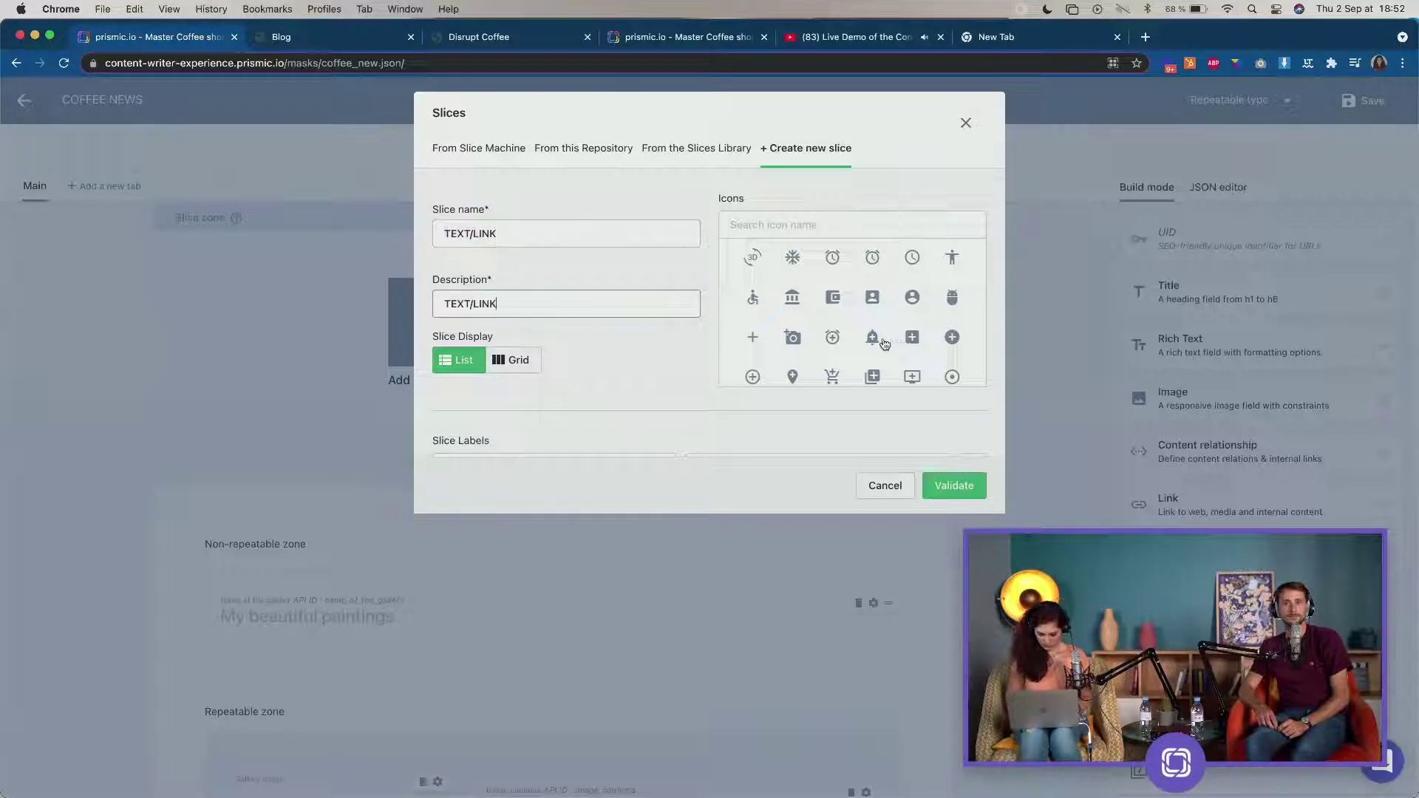
Give the TEXT/LINK slice the stacked-squares plus icon, set its display to Grid, and create it.
click(872, 377)
click(513, 360)
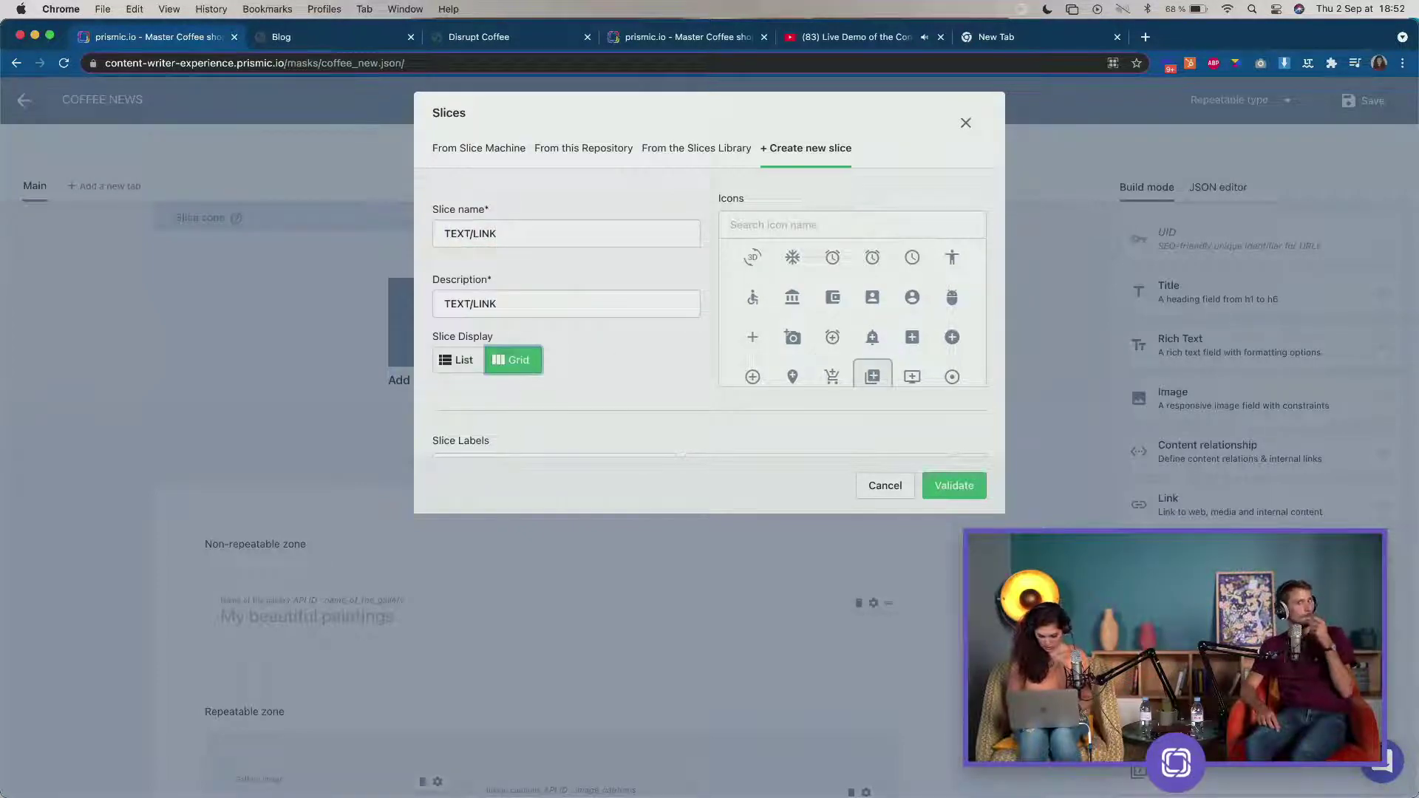
click(951, 481)
Add a Title field to the non-repeatable zone of the TEXT/LINK slice.
scroll(849, 601, down, 10)
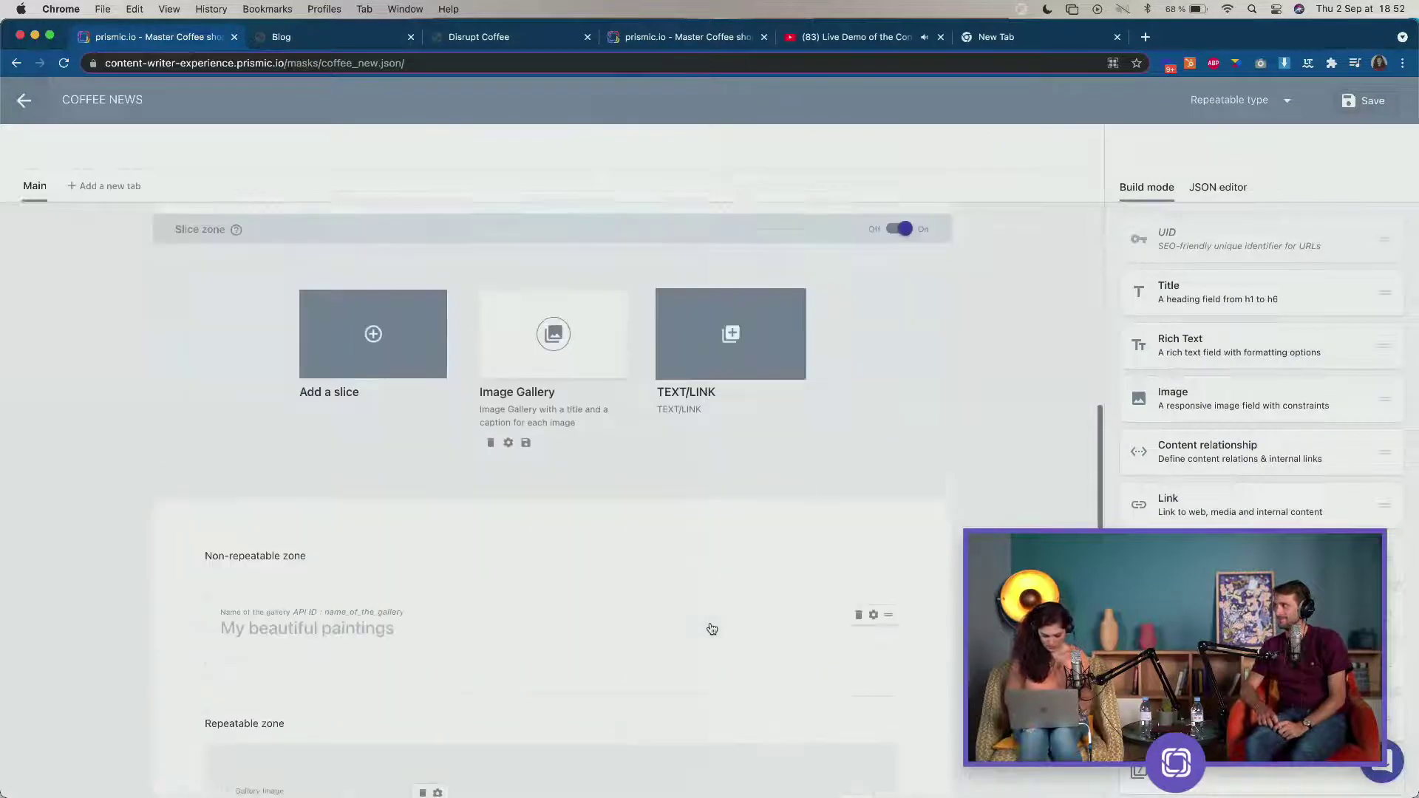
scroll(711, 627, down, 5)
scroll(717, 577, up, 5)
click(710, 441)
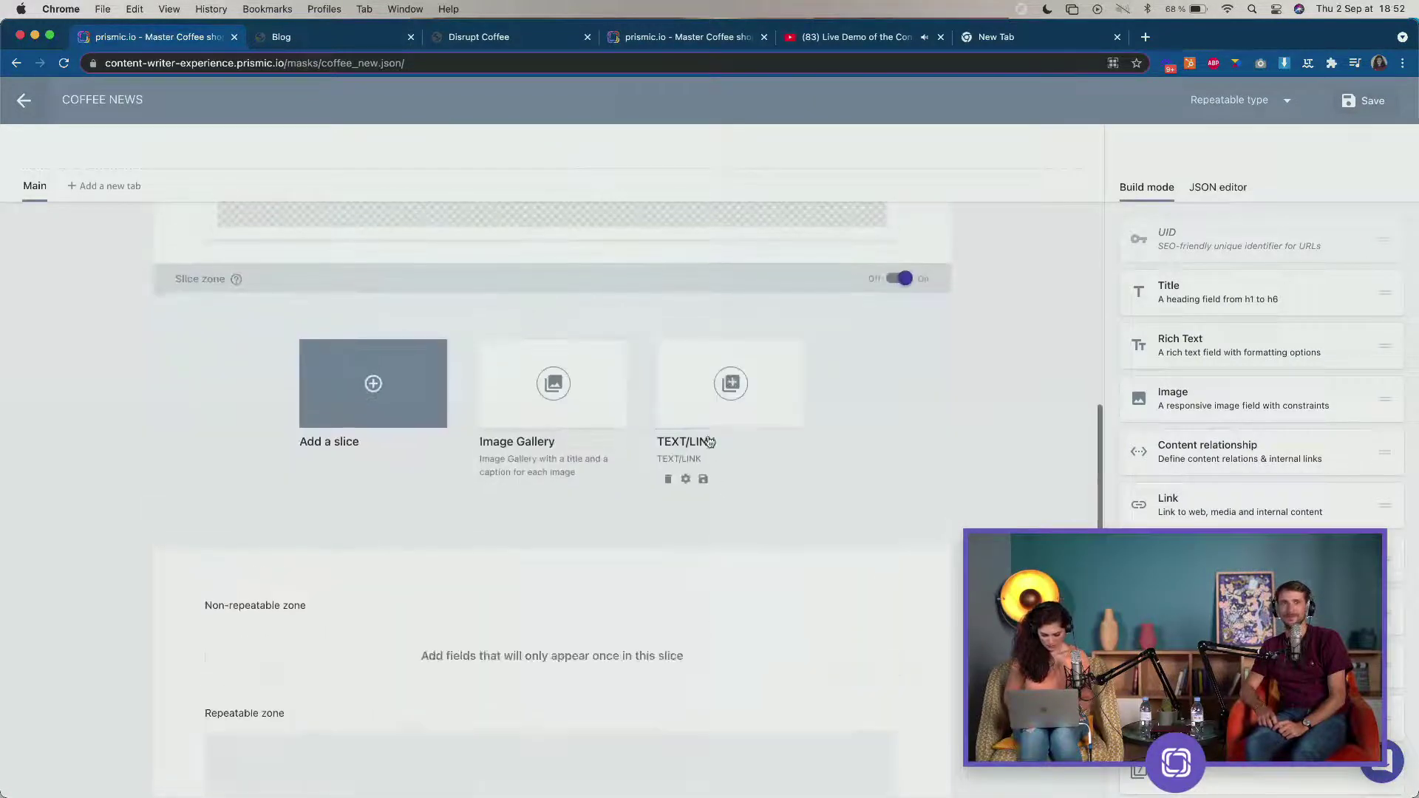
scroll(665, 592, down, 1)
scroll(649, 614, down, 3)
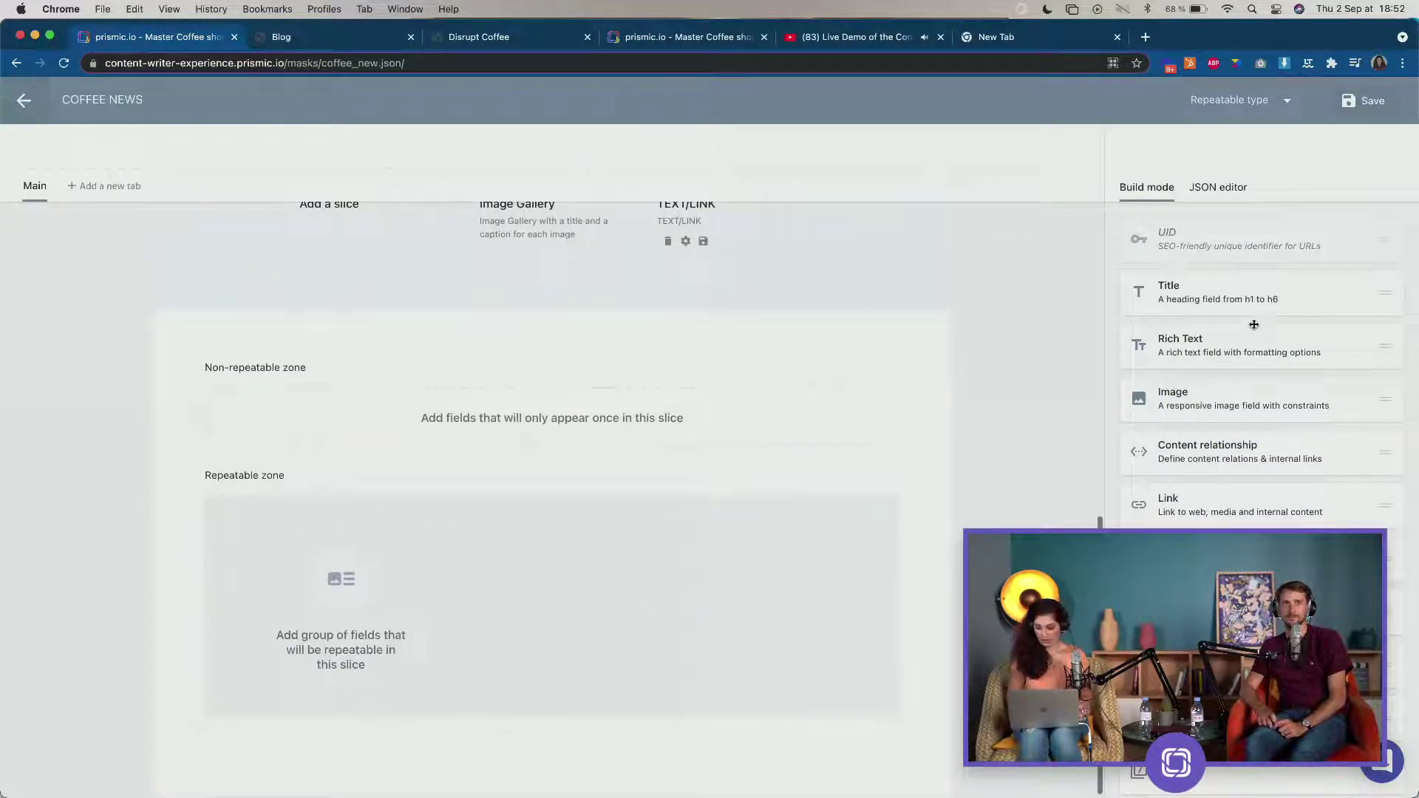
drag(1242, 306, 481, 419)
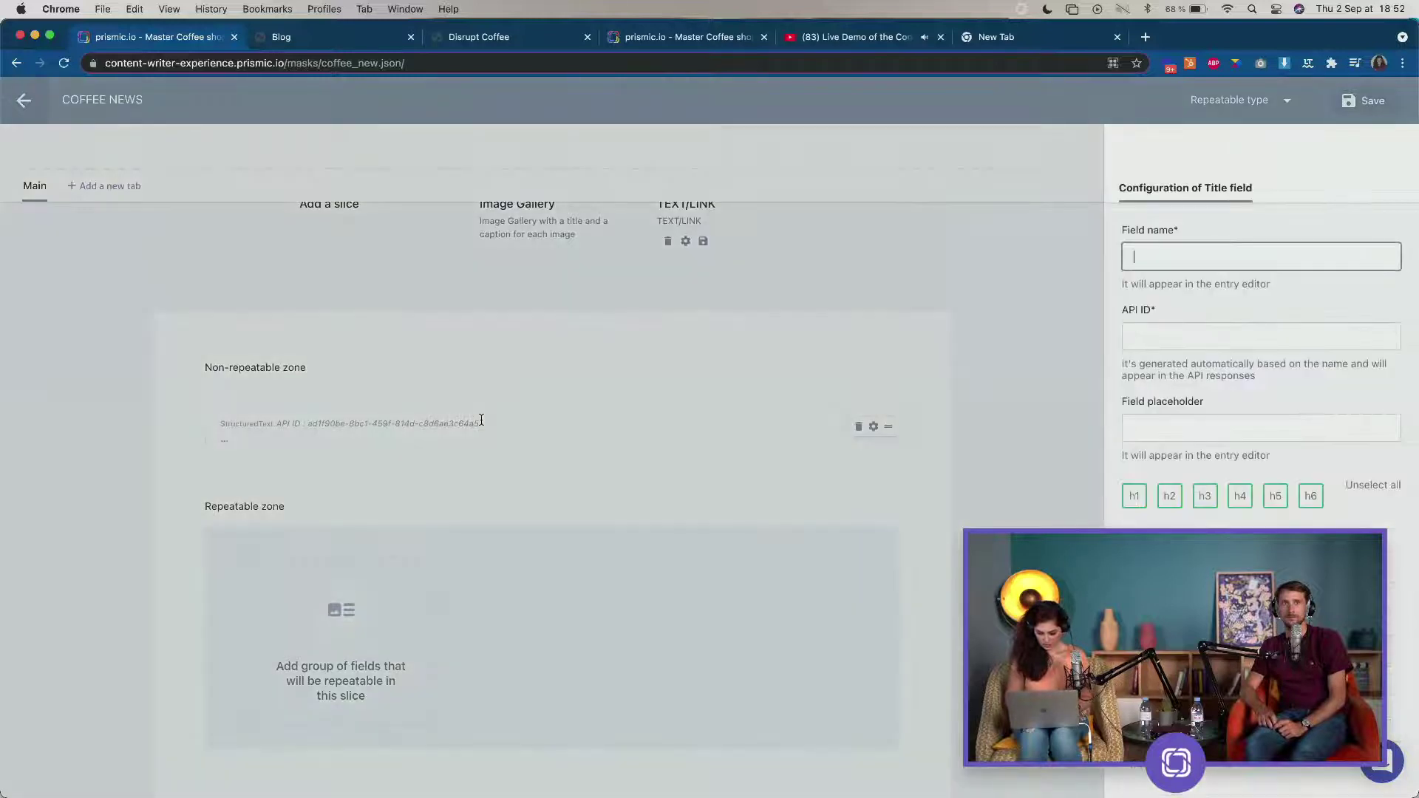
text(a)
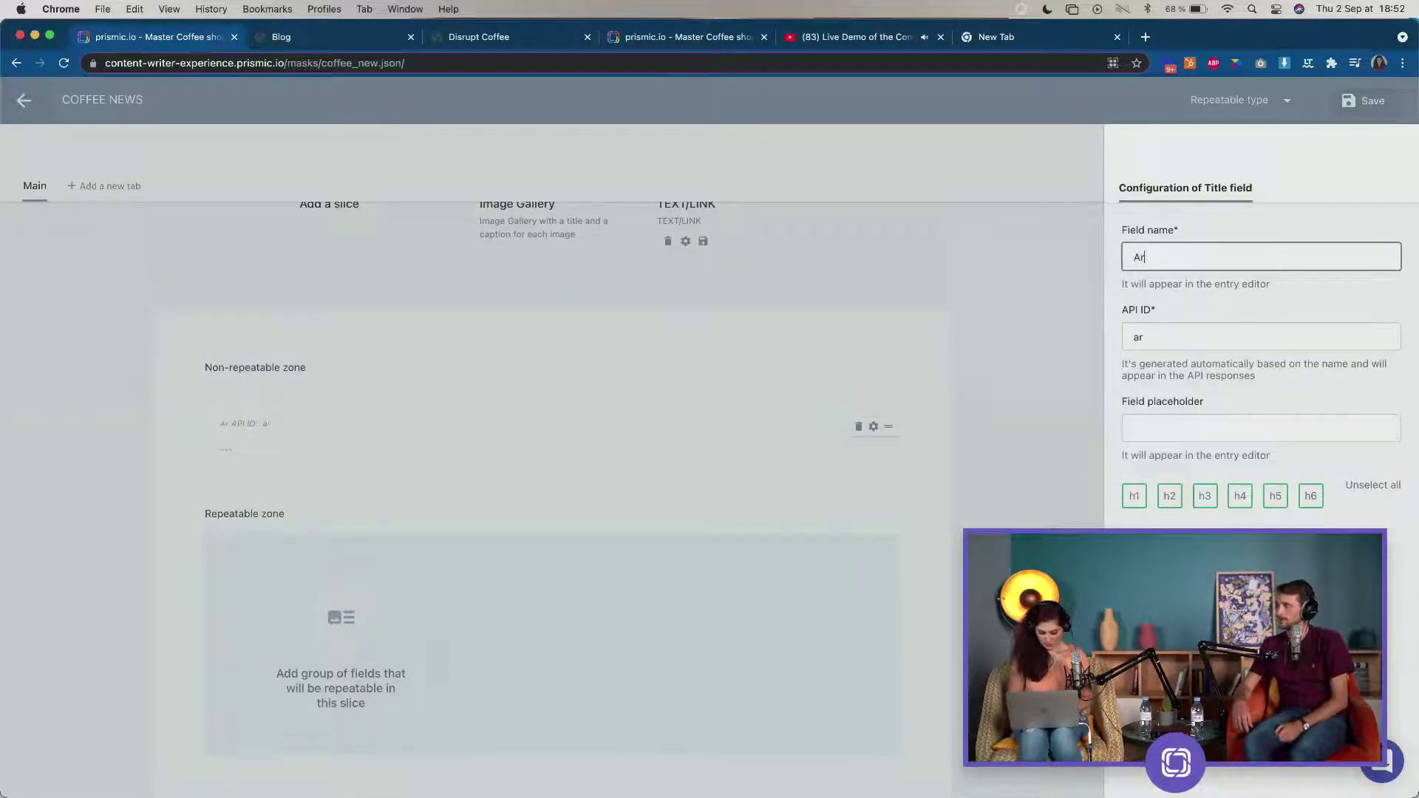
key(BackSpace)
text(section tit)
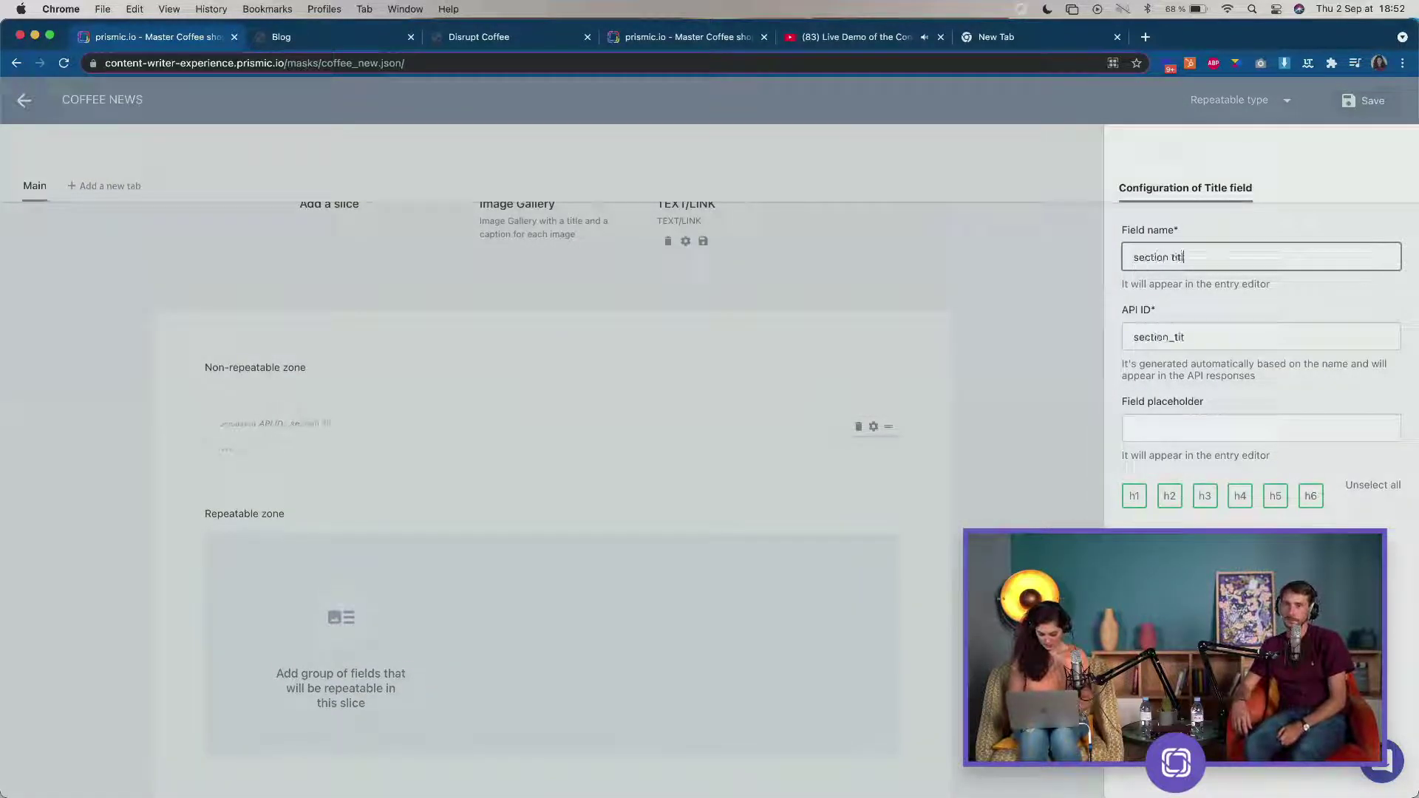
text(le)
key(super+a)
text(a)
key(Tab)
key(Tab)
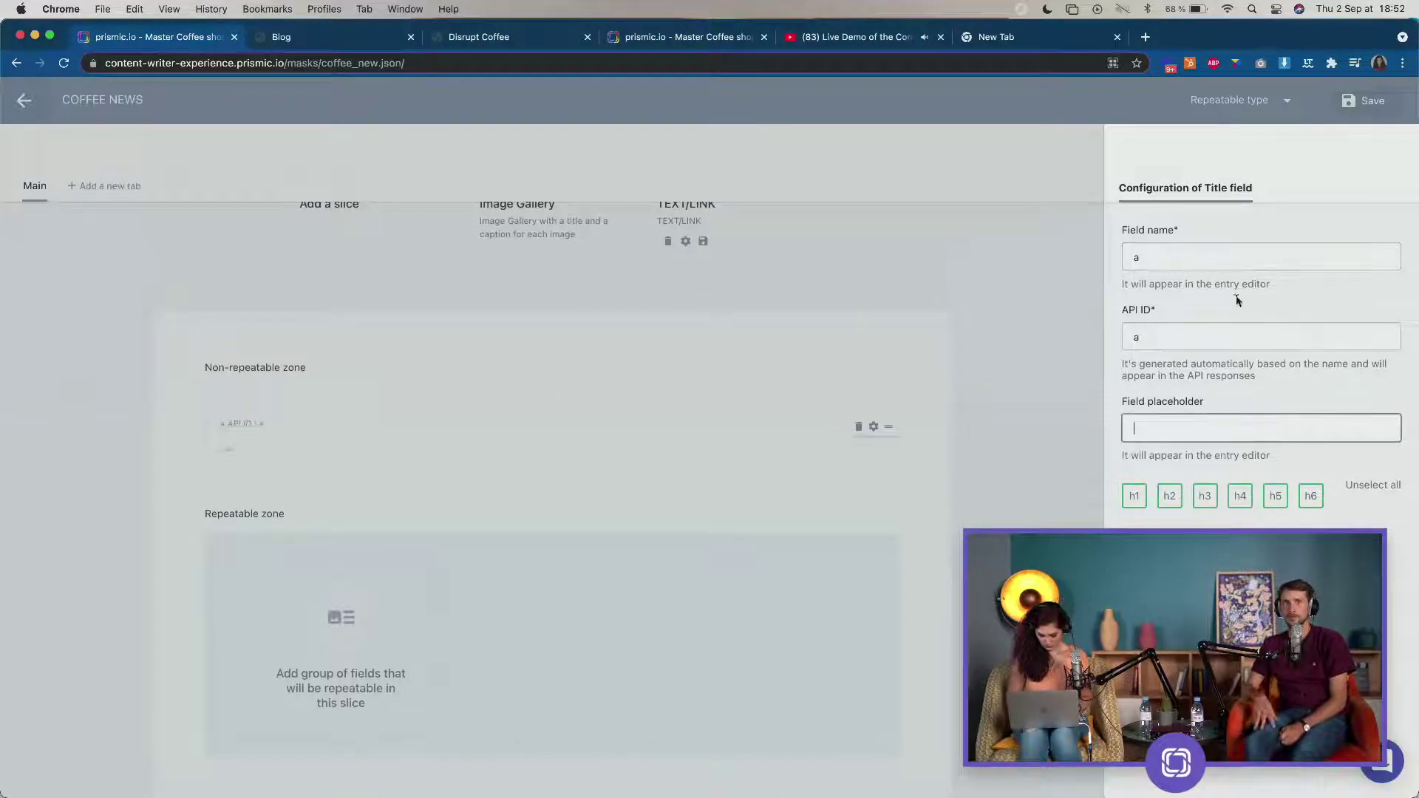
Name the slice's Title field "section title" and use the same text as its placeholder.
click(1194, 258)
text(section )
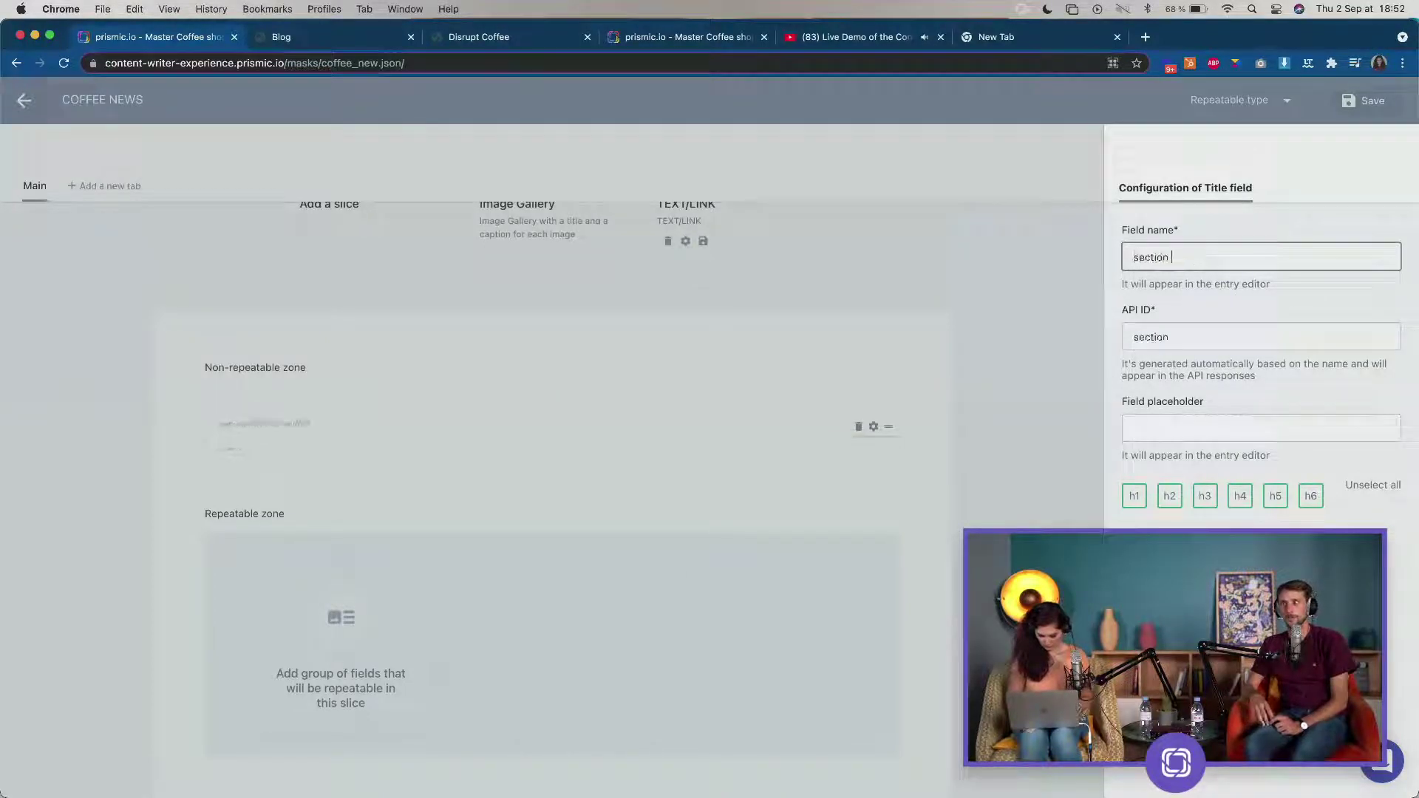
text(ta)
key(BackSpace)
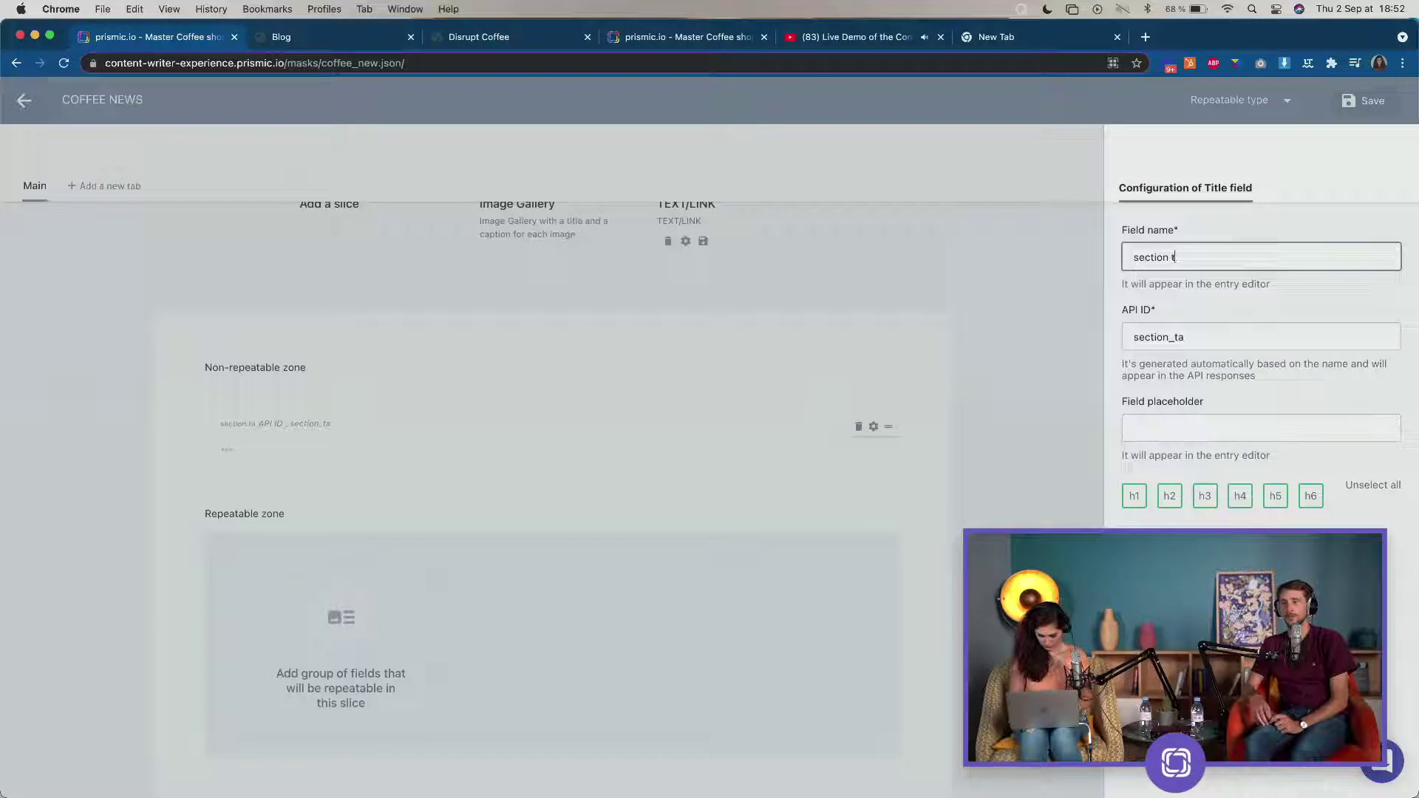
text(itle)
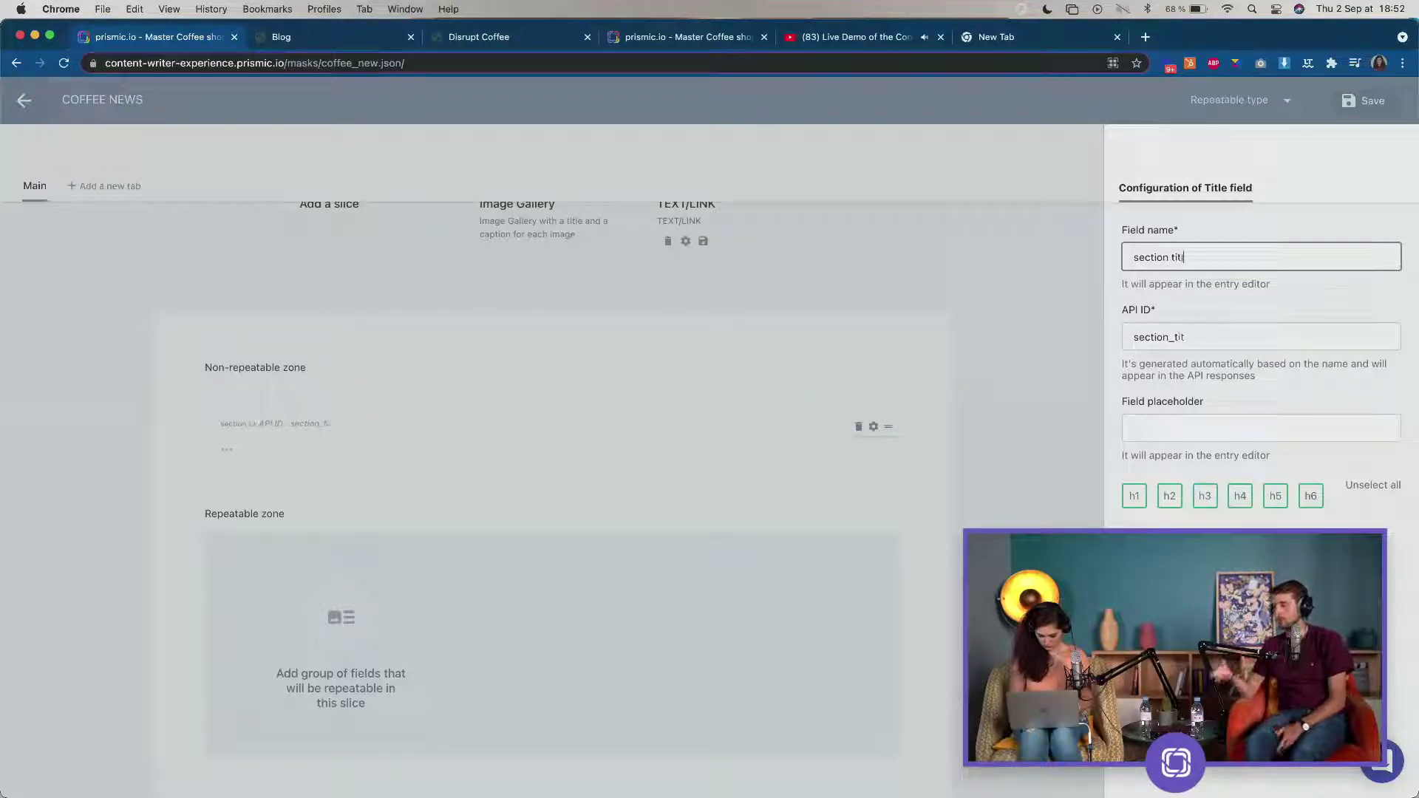
key(super+a)
key(super+c)
key(Tab)
key(Tab)
key(super+v)
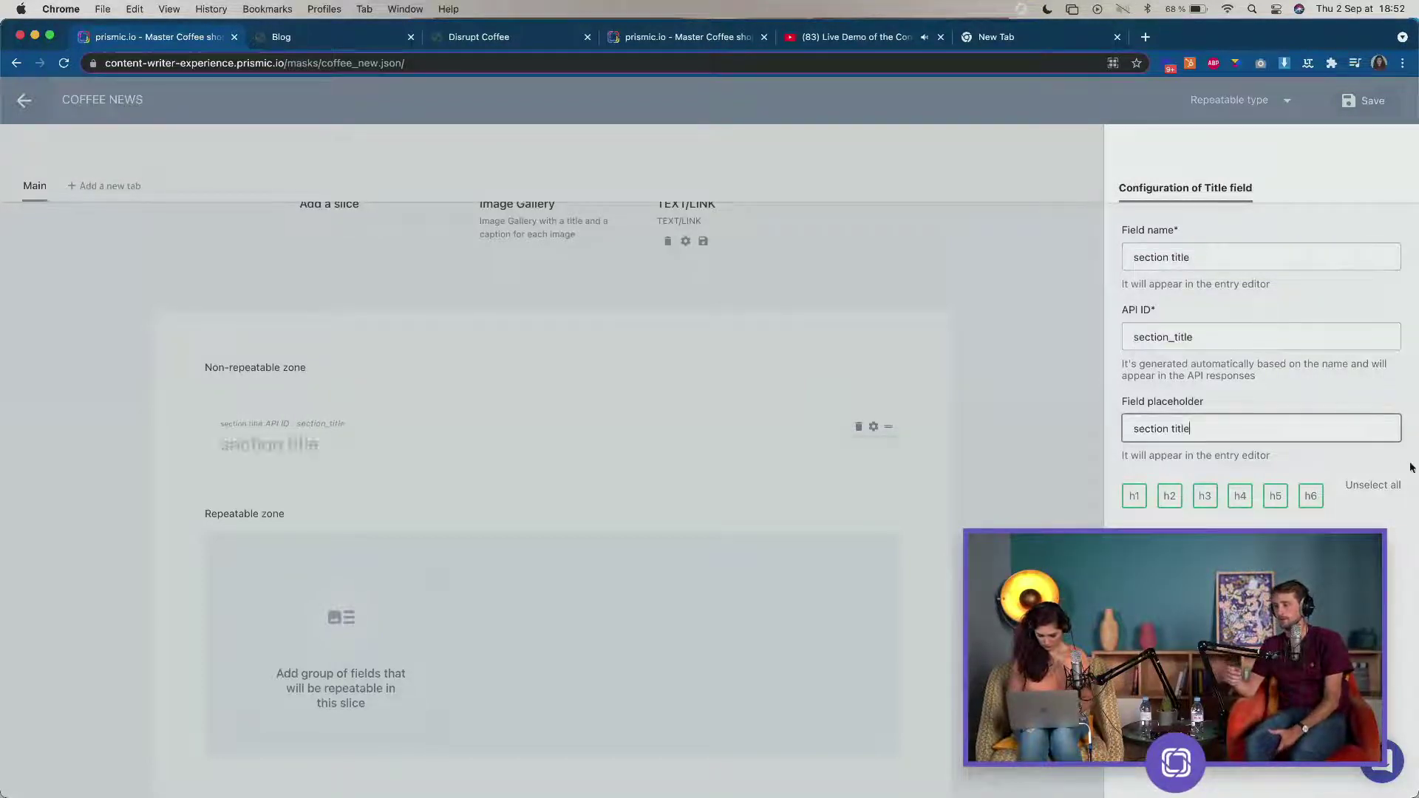
Allow only the h2 heading level for the section title field and apply its configuration.
click(1348, 501)
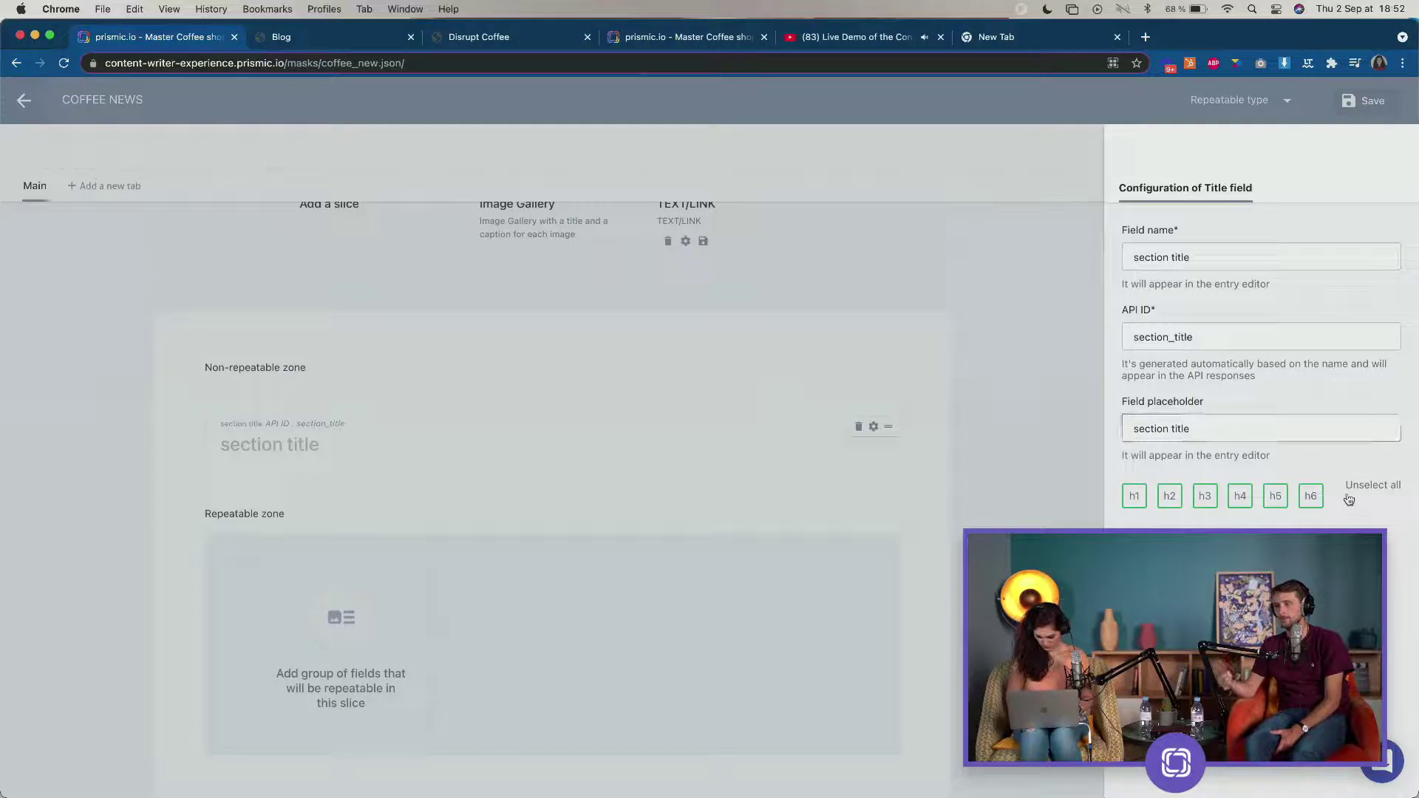
click(1385, 484)
click(1175, 502)
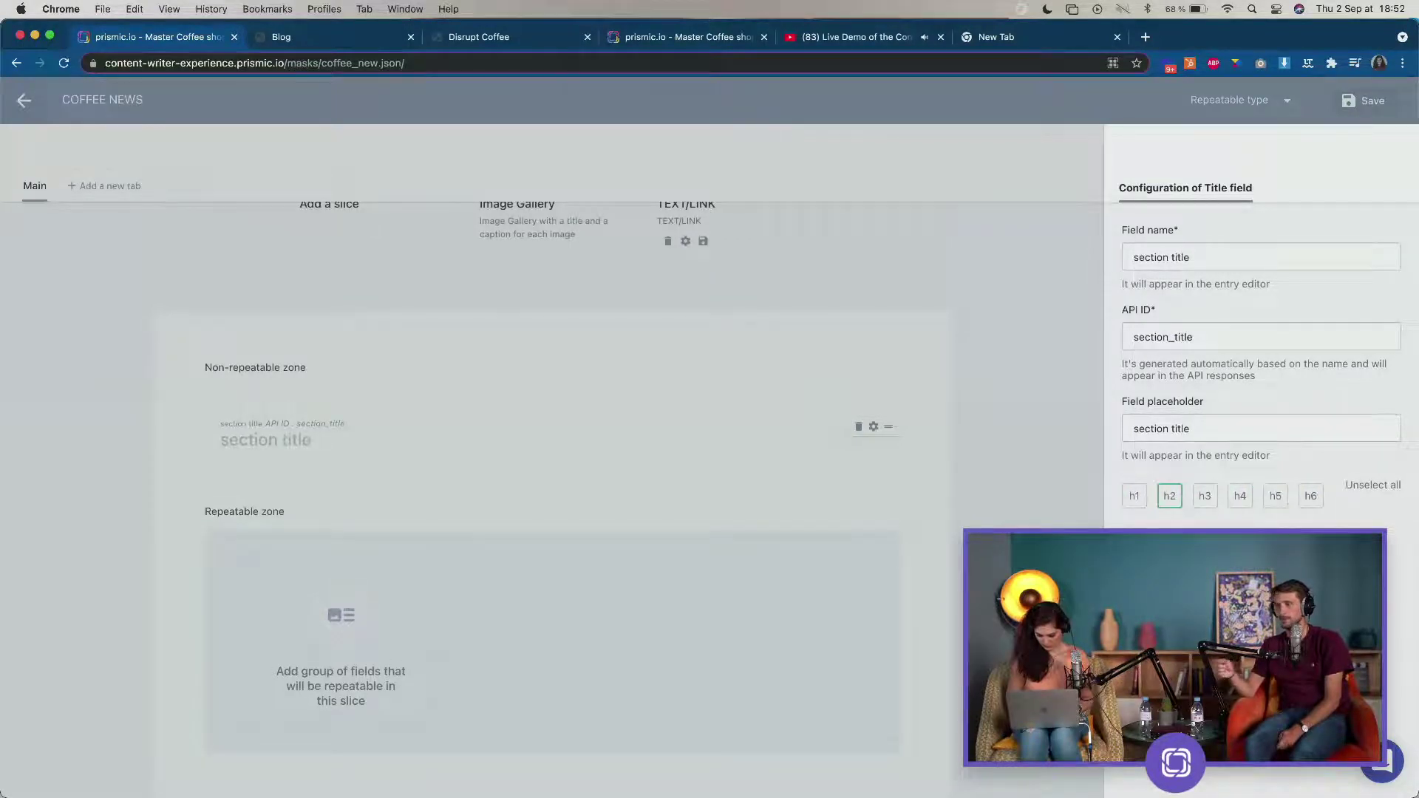
click(716, 539)
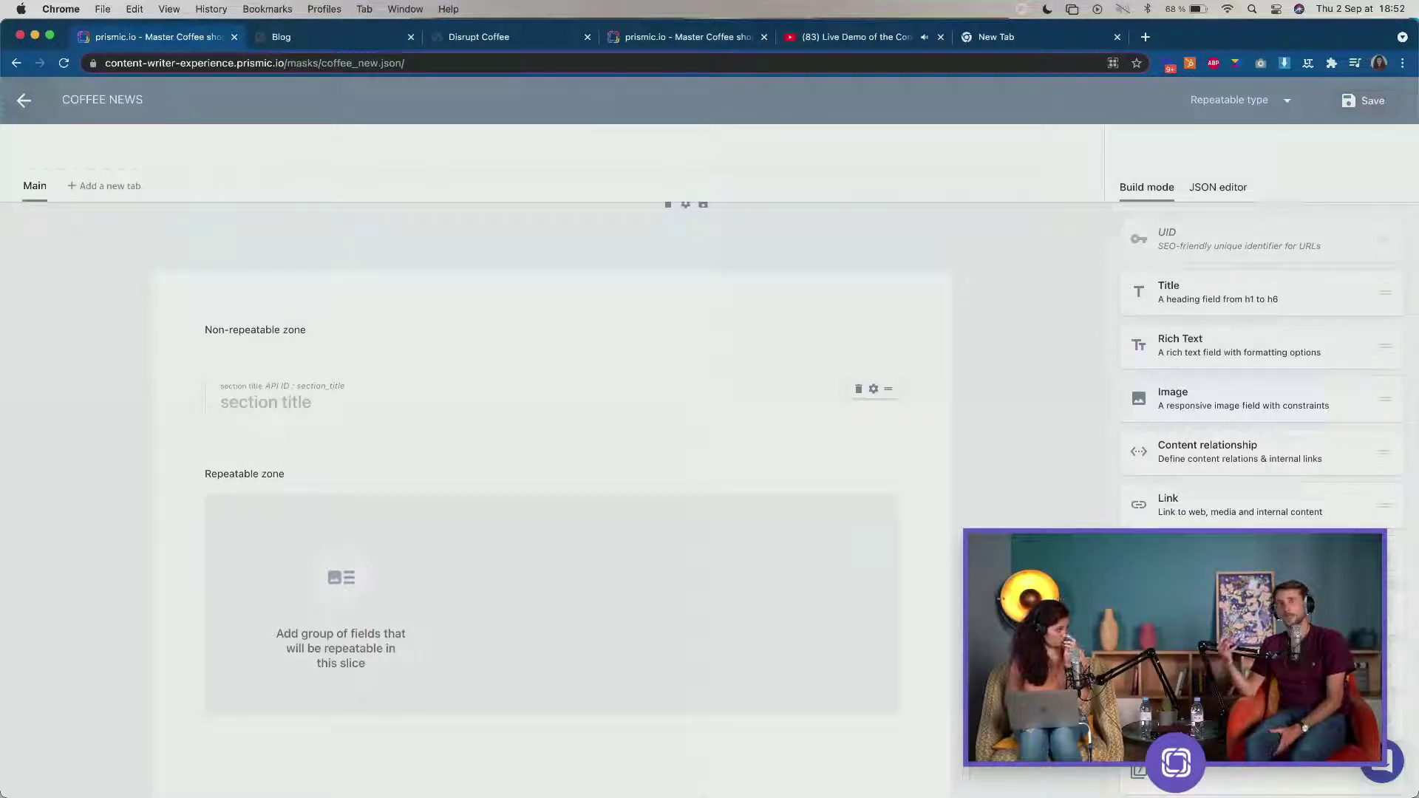
Add a Rich Text field named "feature text" to the slice's repeatable zone, using the same text as its placeholder.
drag(1191, 341, 395, 591)
text(fea)
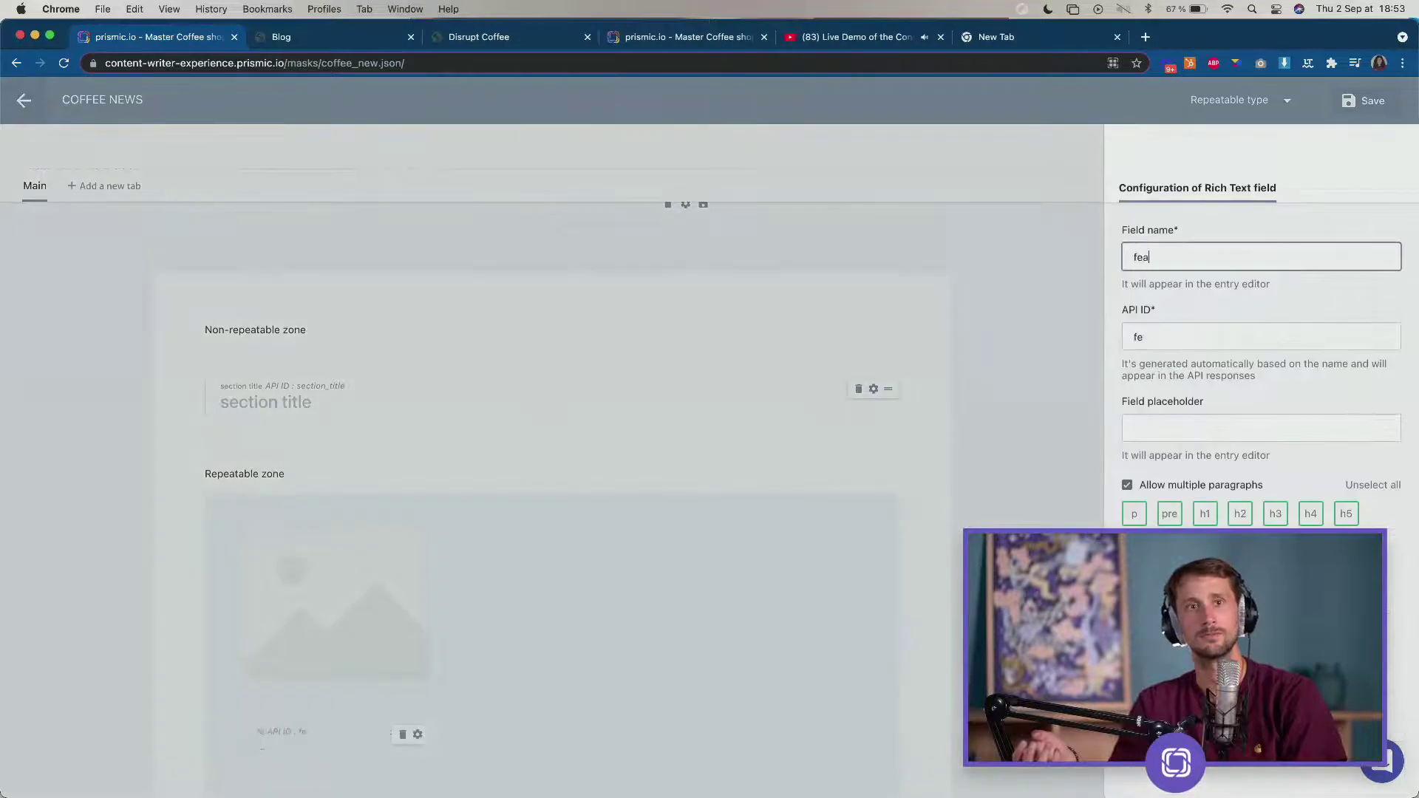
text(ture)
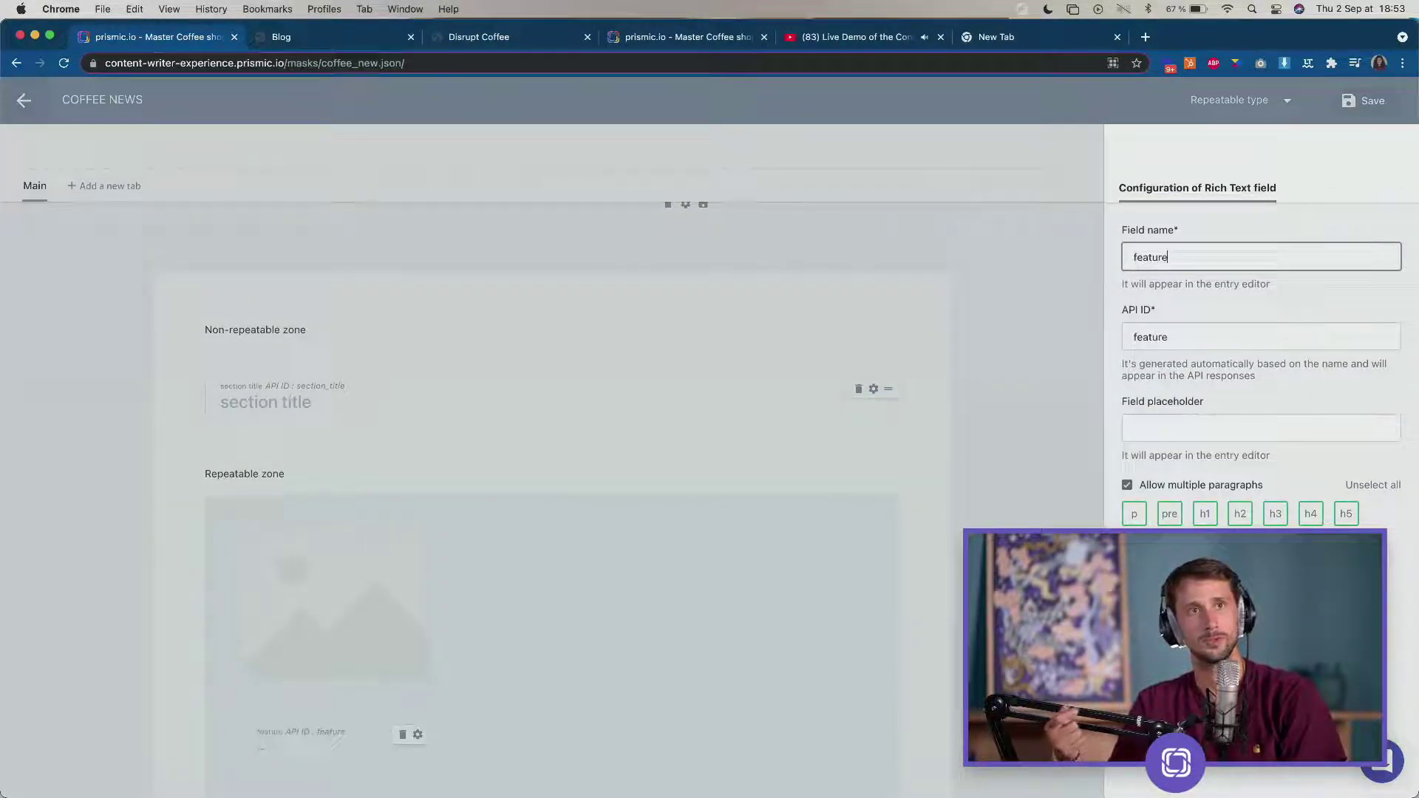
text( text)
key(super+a)
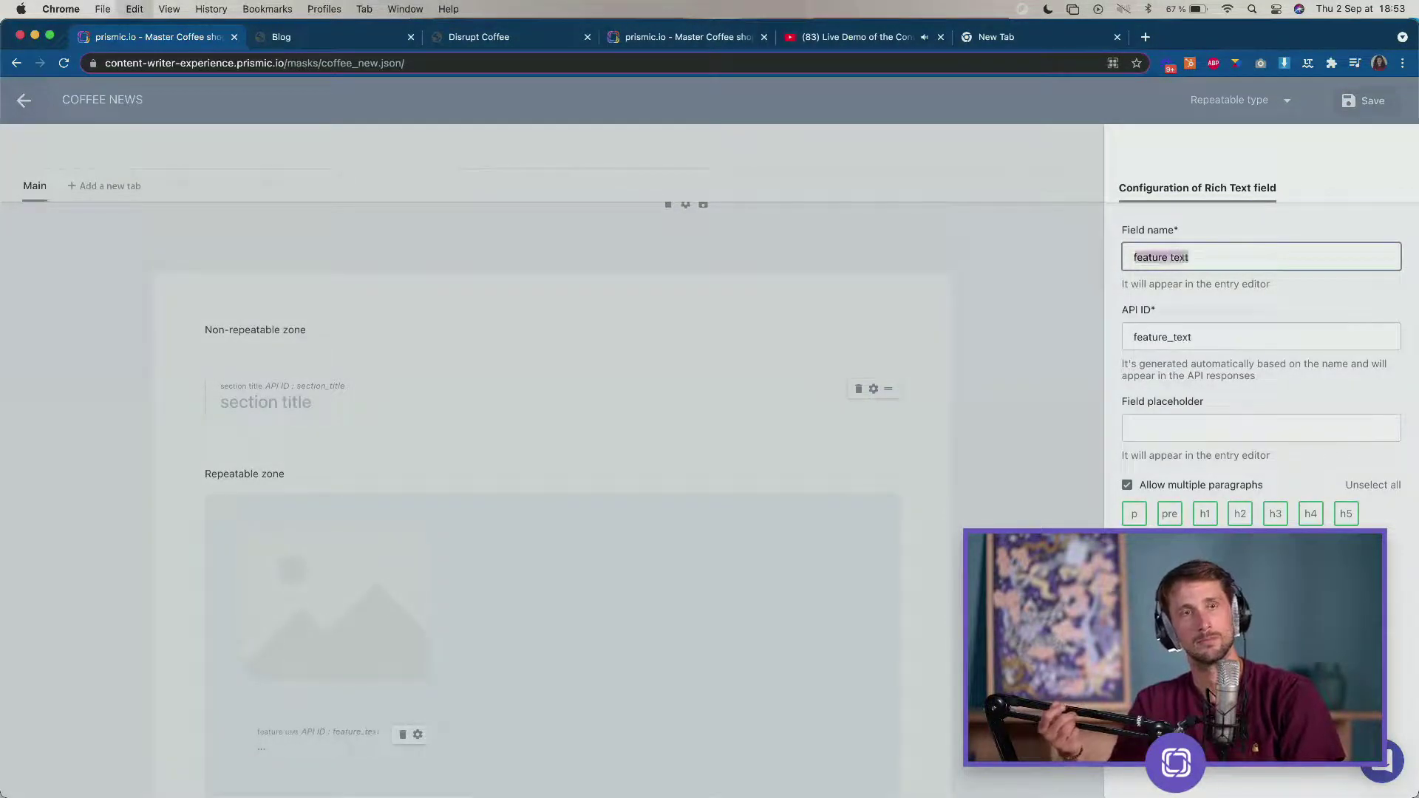
key(super+c)
key(Tab)
key(Tab)
key(super+v)
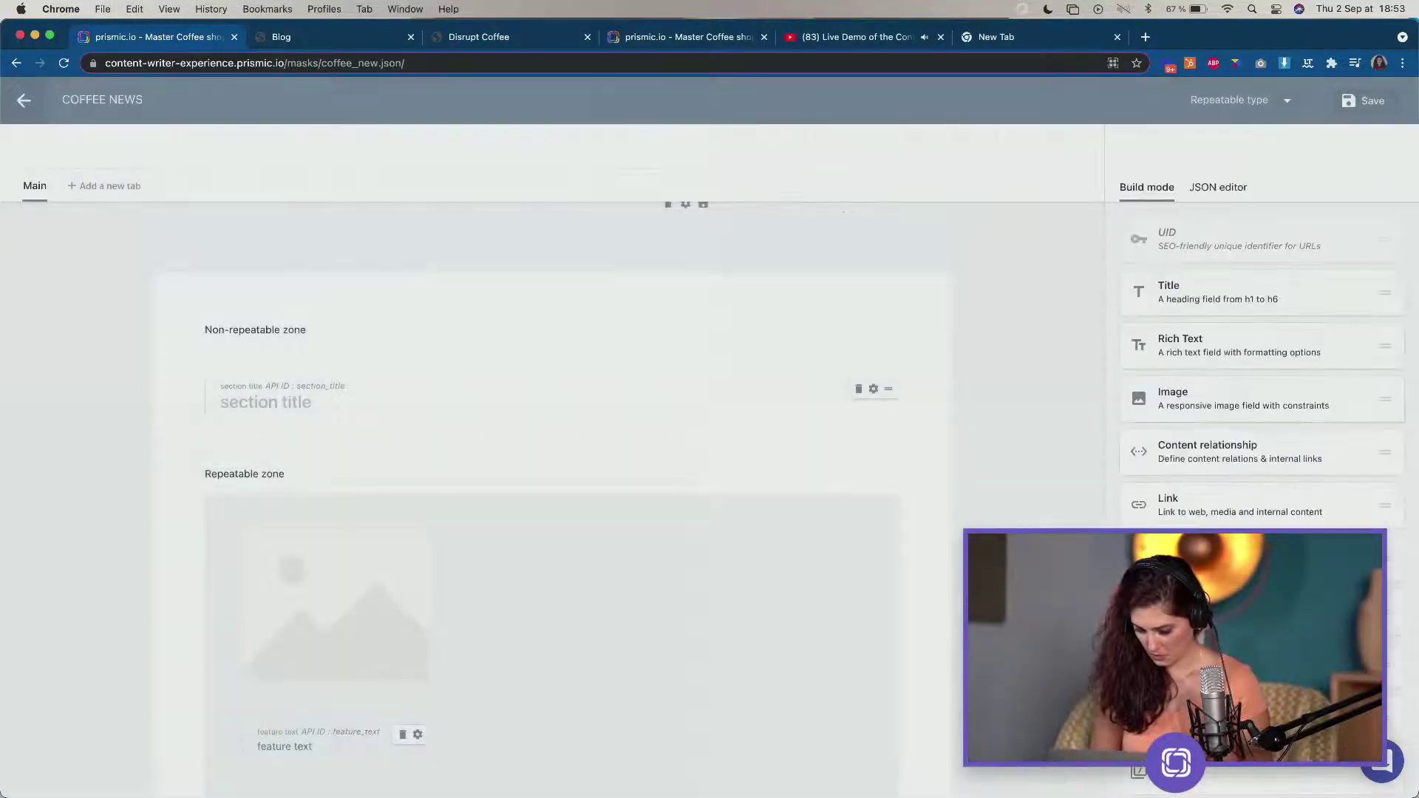
click(725, 613)
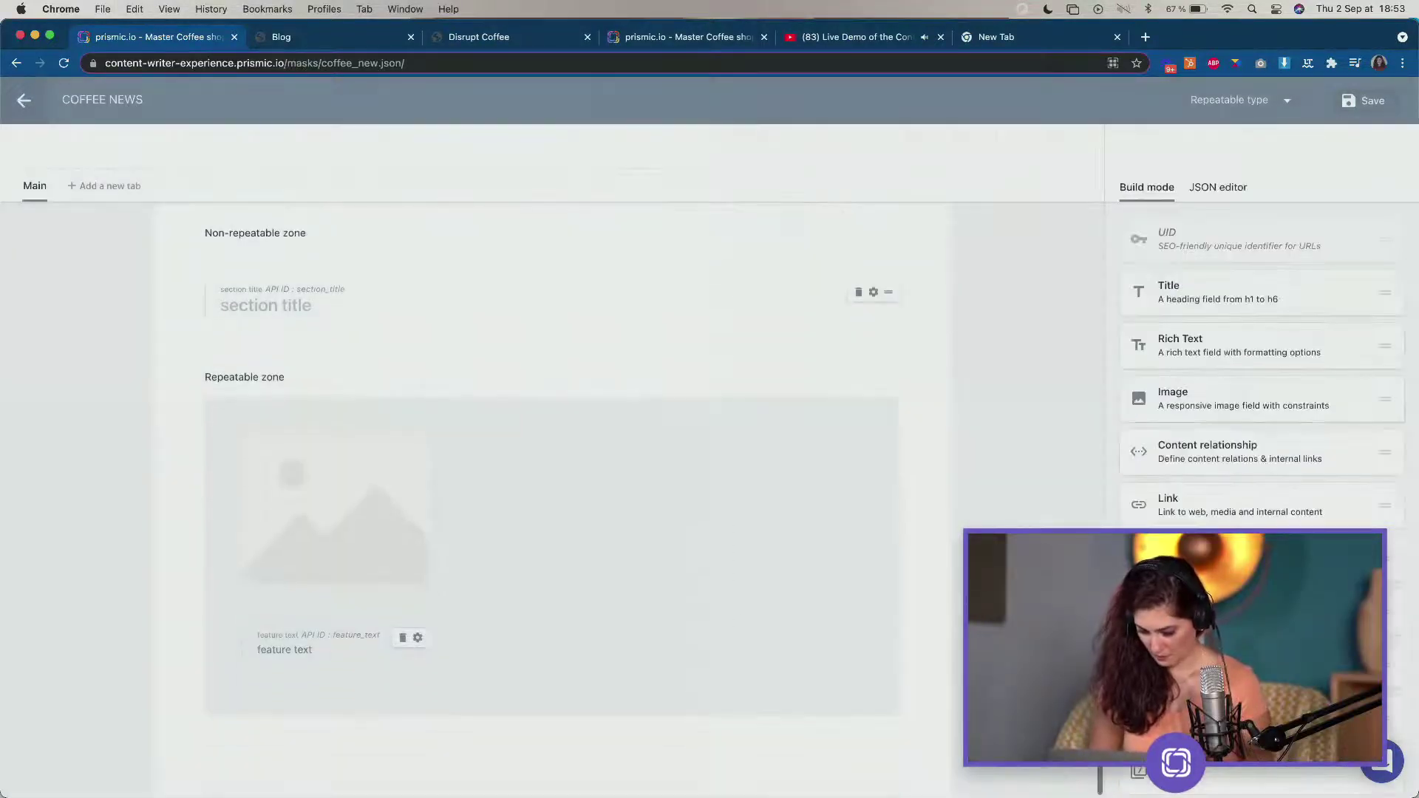
Add a Boolean field named "boolean" below the feature text field in the slice's repeatable zone.
scroll(1260, 369, down, 5)
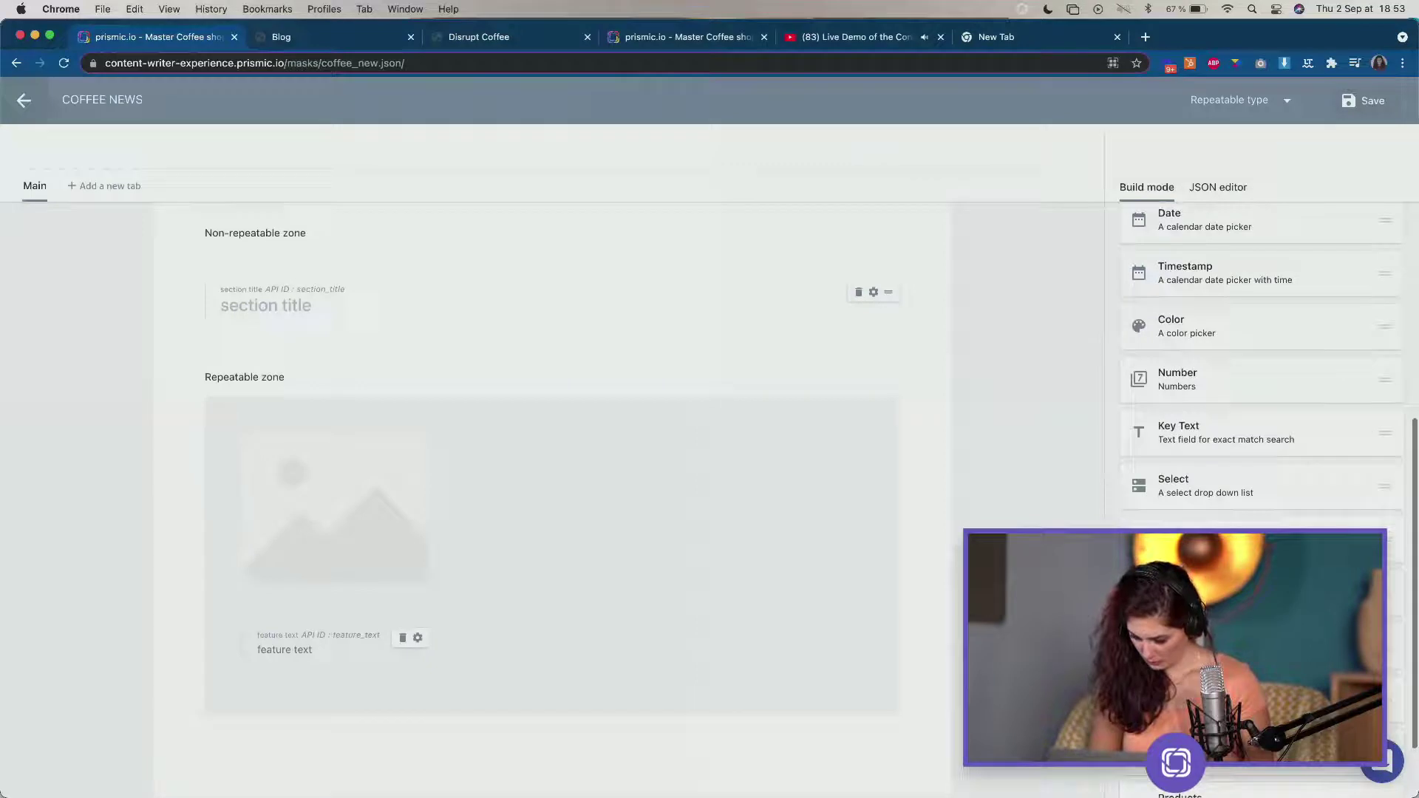
drag(1183, 540, 330, 691)
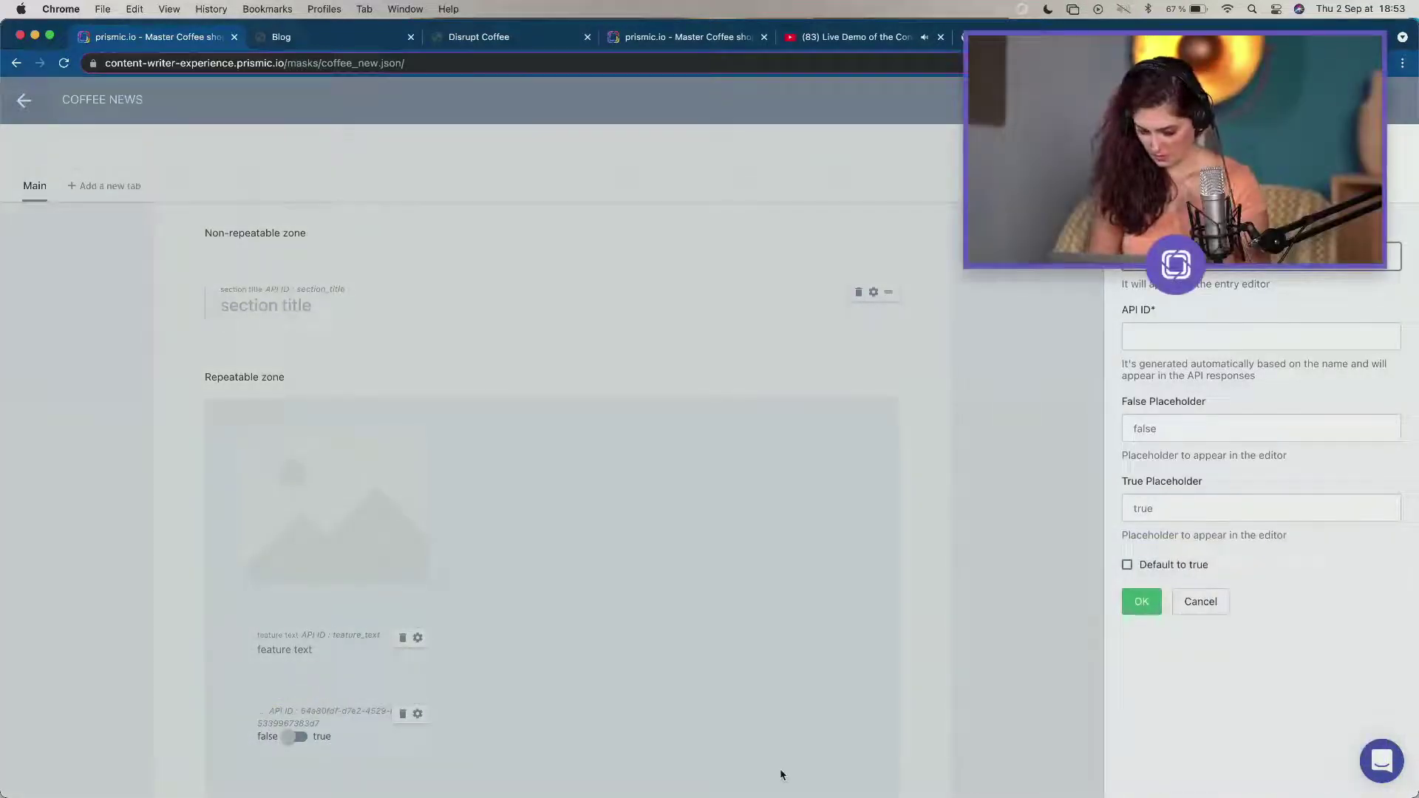
text(t)
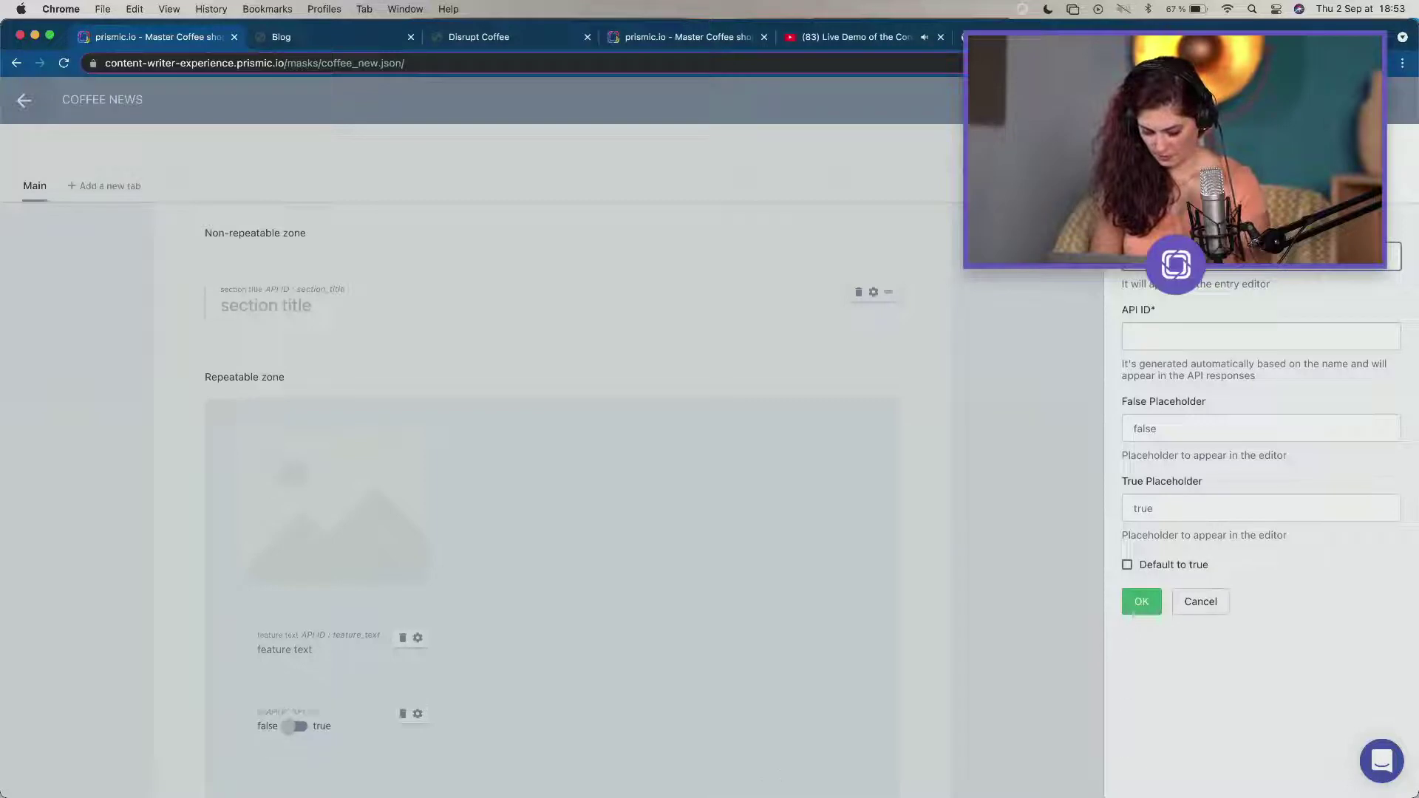
text(b)
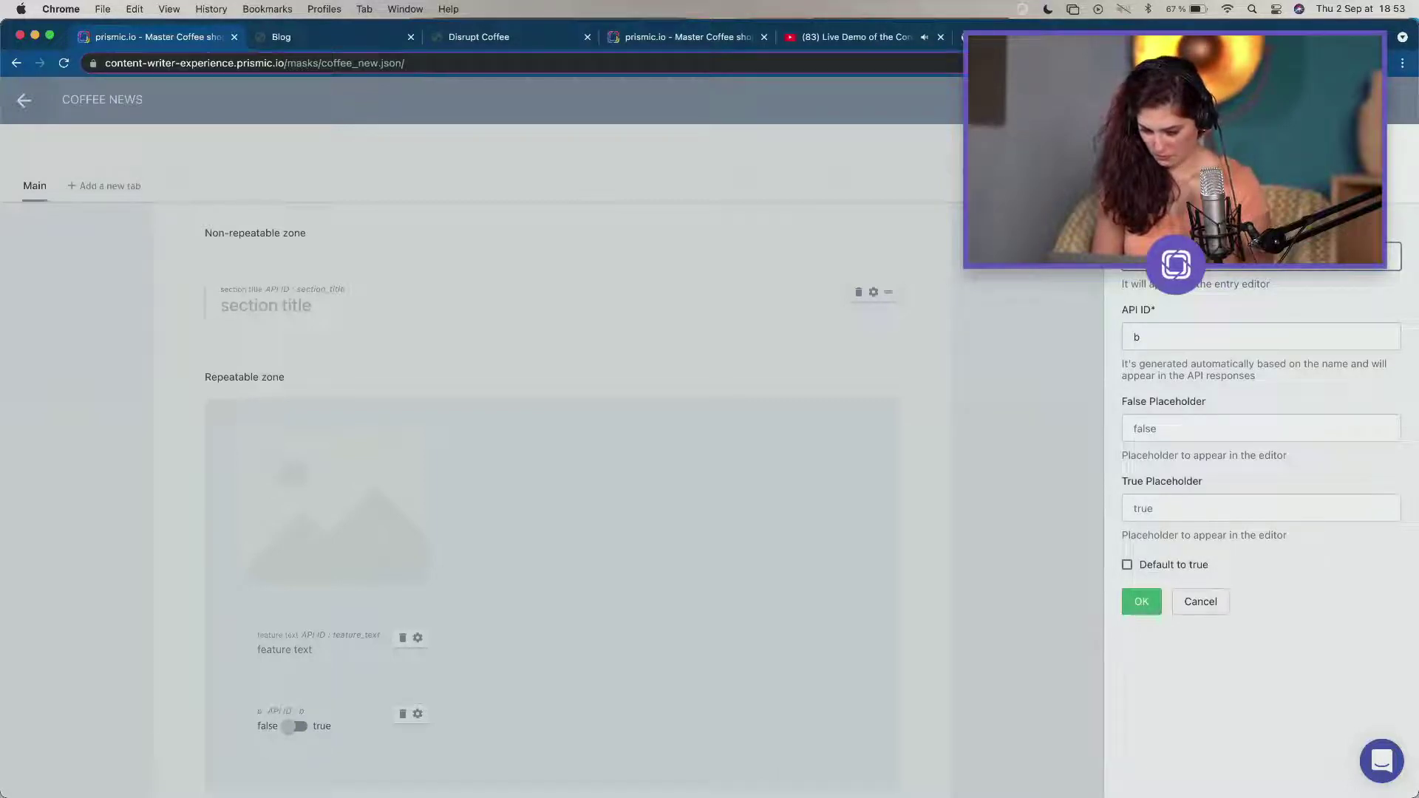
text(oolean)
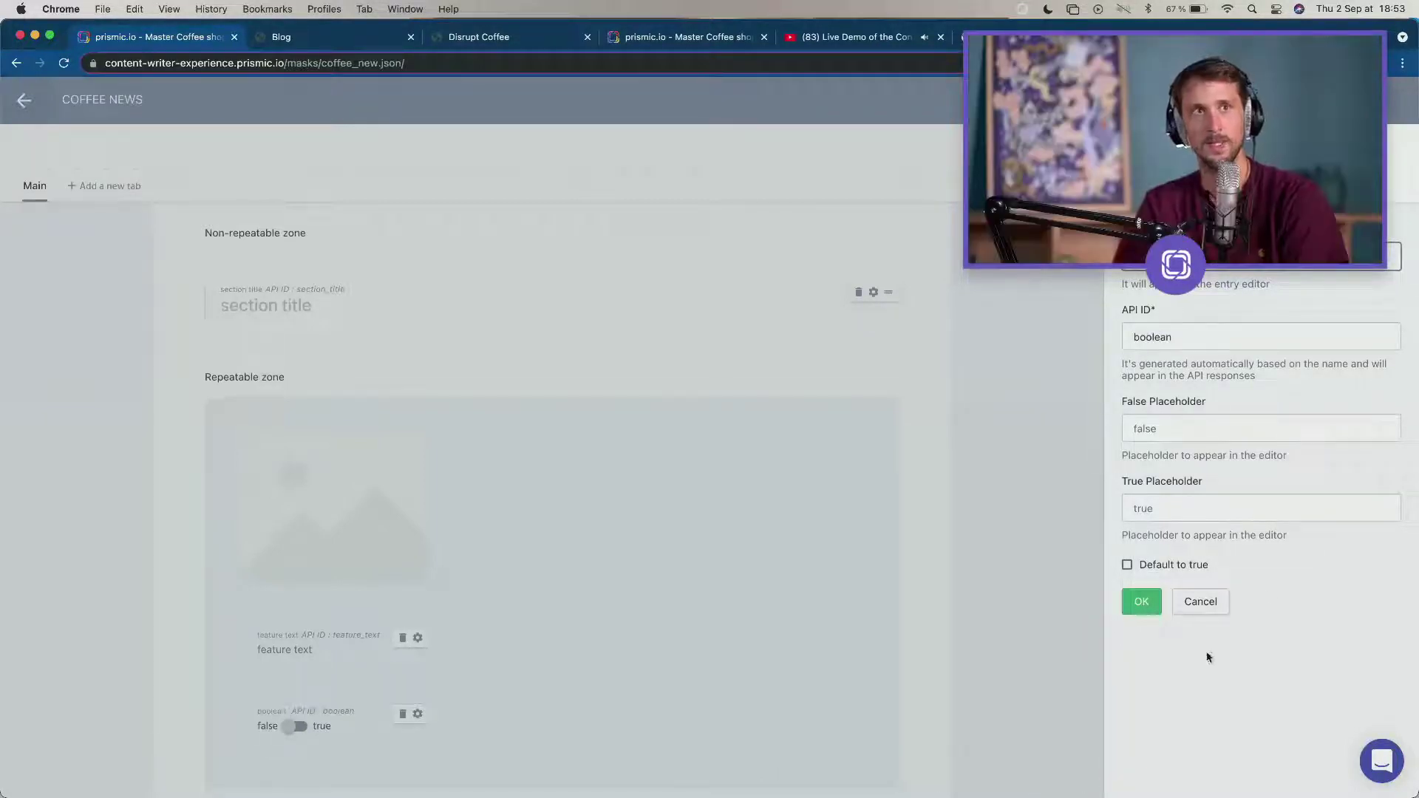
click(1142, 602)
Leave the custom type builder, return to the documents list and start a new COFFEE NEWS document.
scroll(626, 640, down, 2)
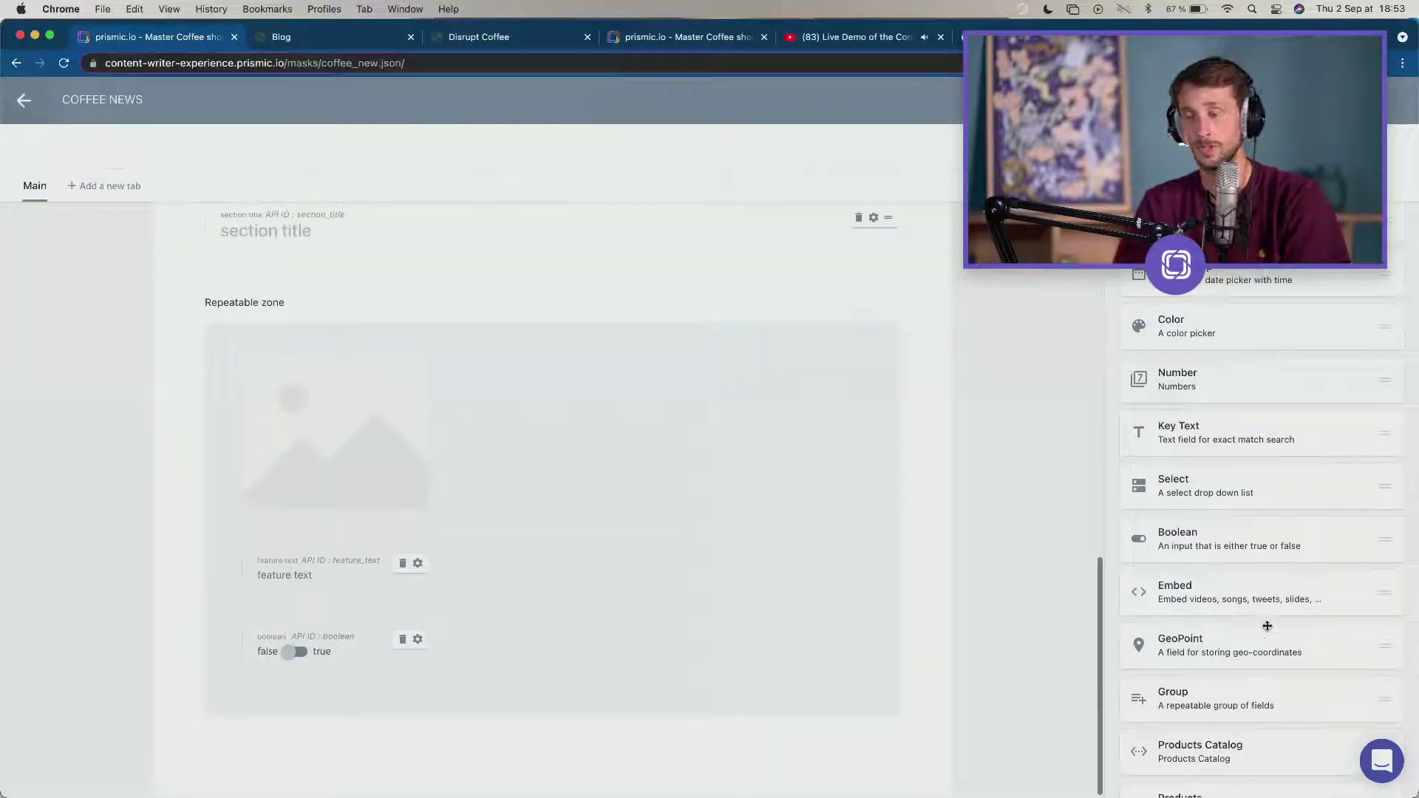
scroll(1267, 626, down, 2)
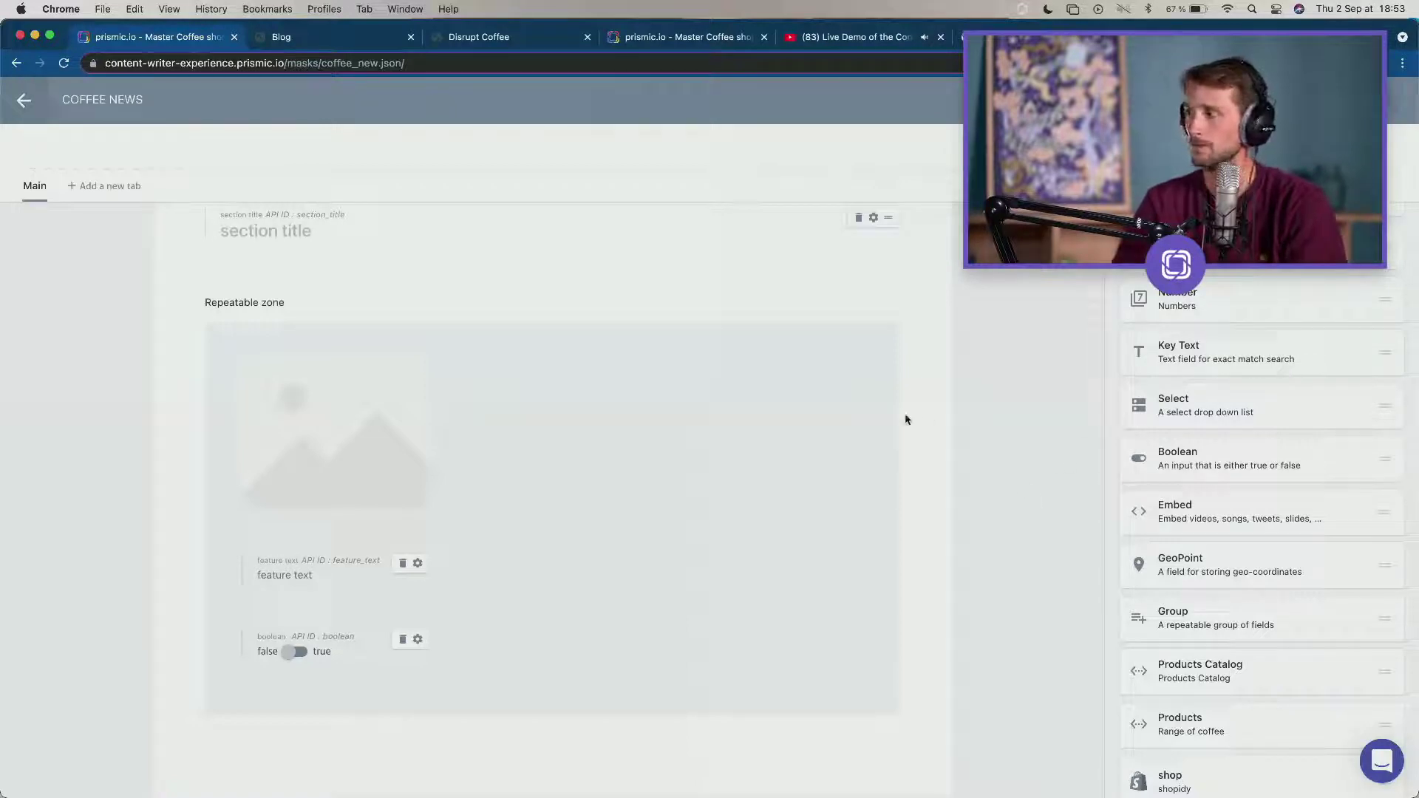
click(24, 100)
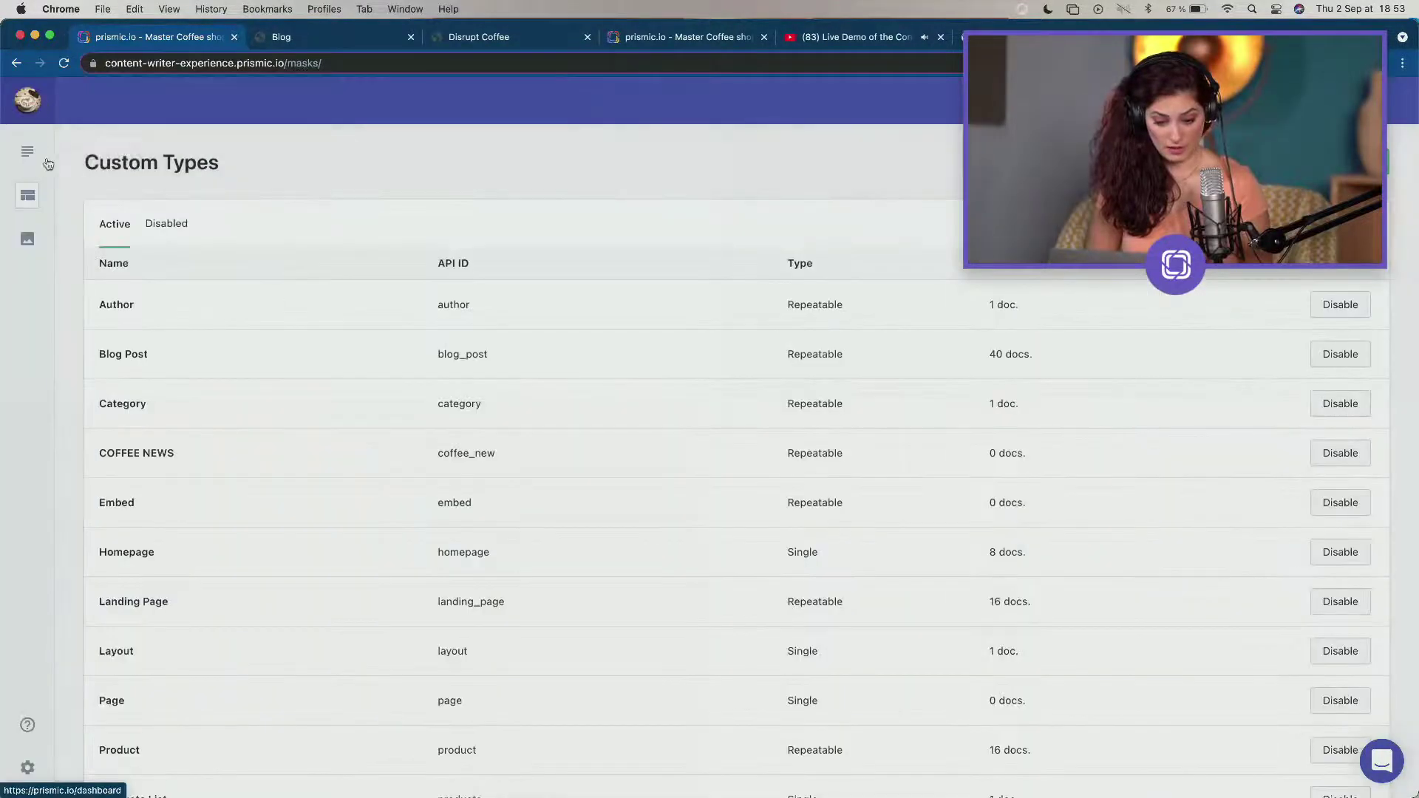
click(27, 156)
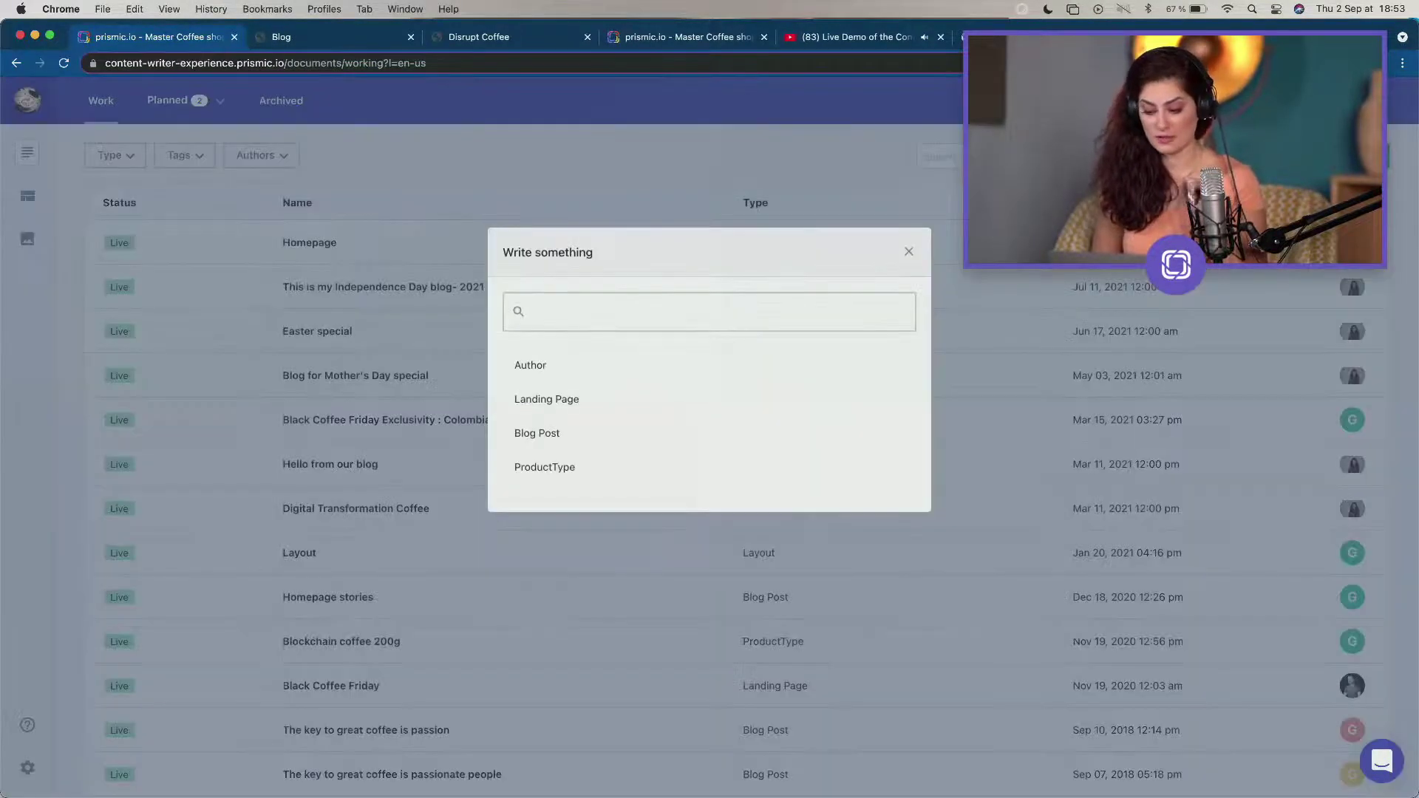
scroll(539, 464, down, 5)
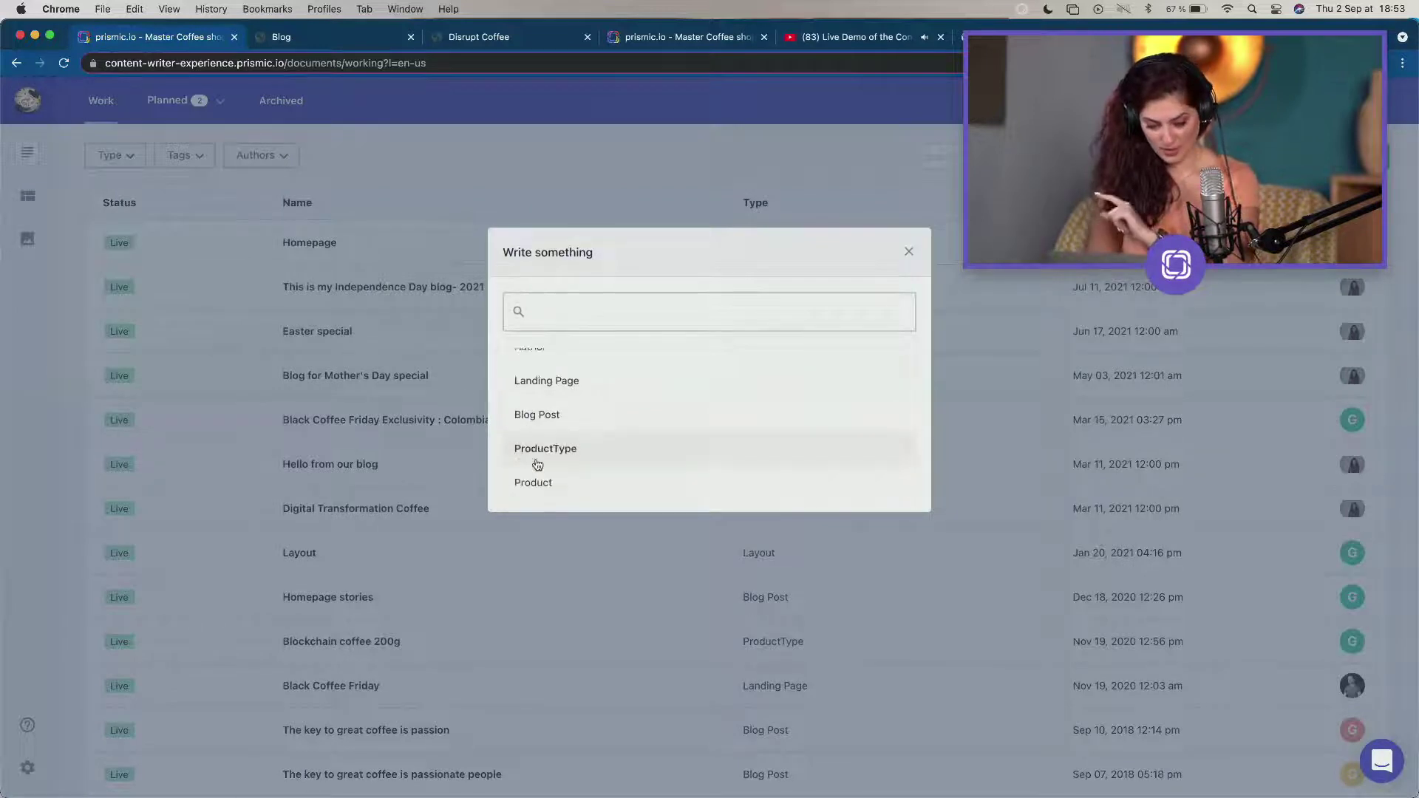
click(550, 481)
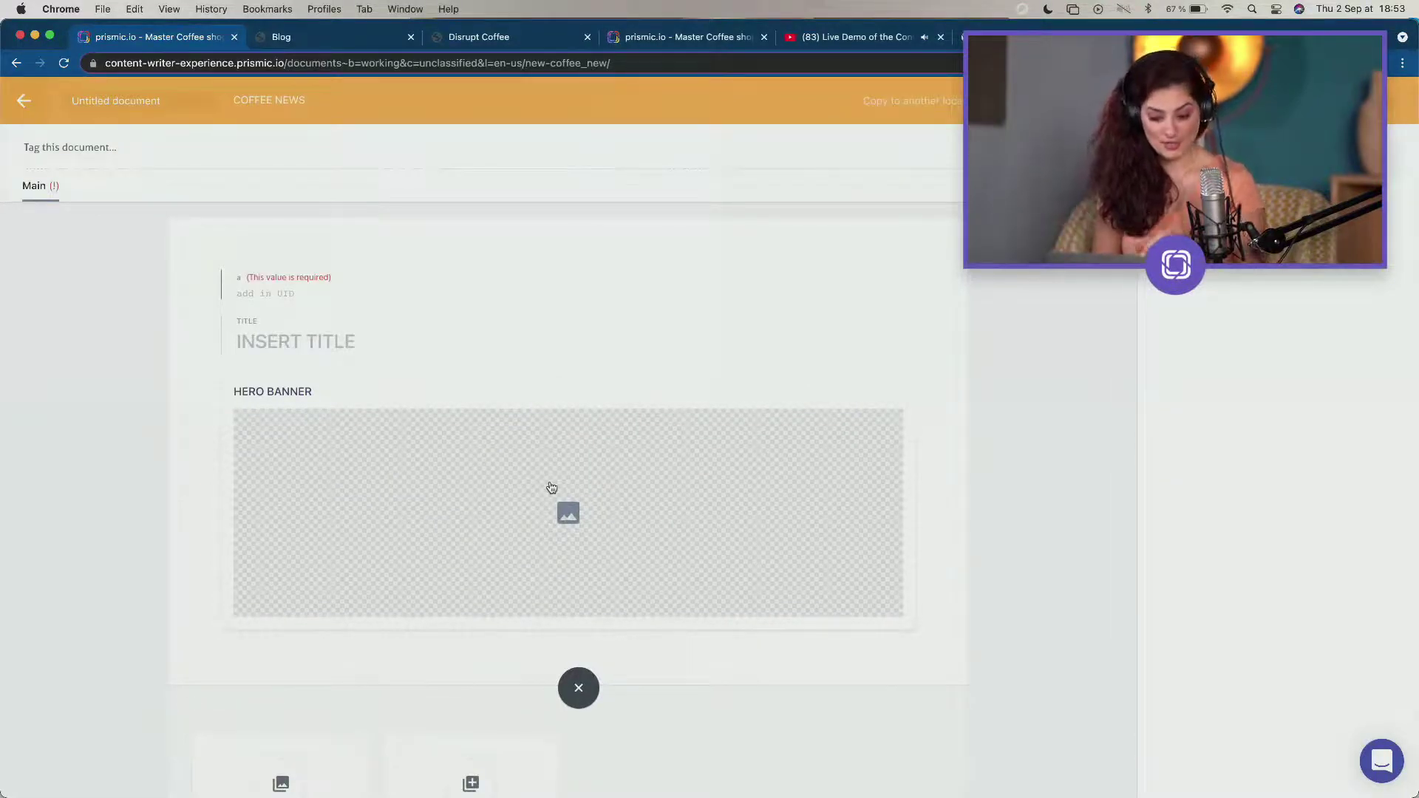
Insert an Image Gallery slice below the hero banner and add further image elements to its repeatable zone.
scroll(548, 488, down, 5)
click(330, 599)
scroll(586, 624, down, 4)
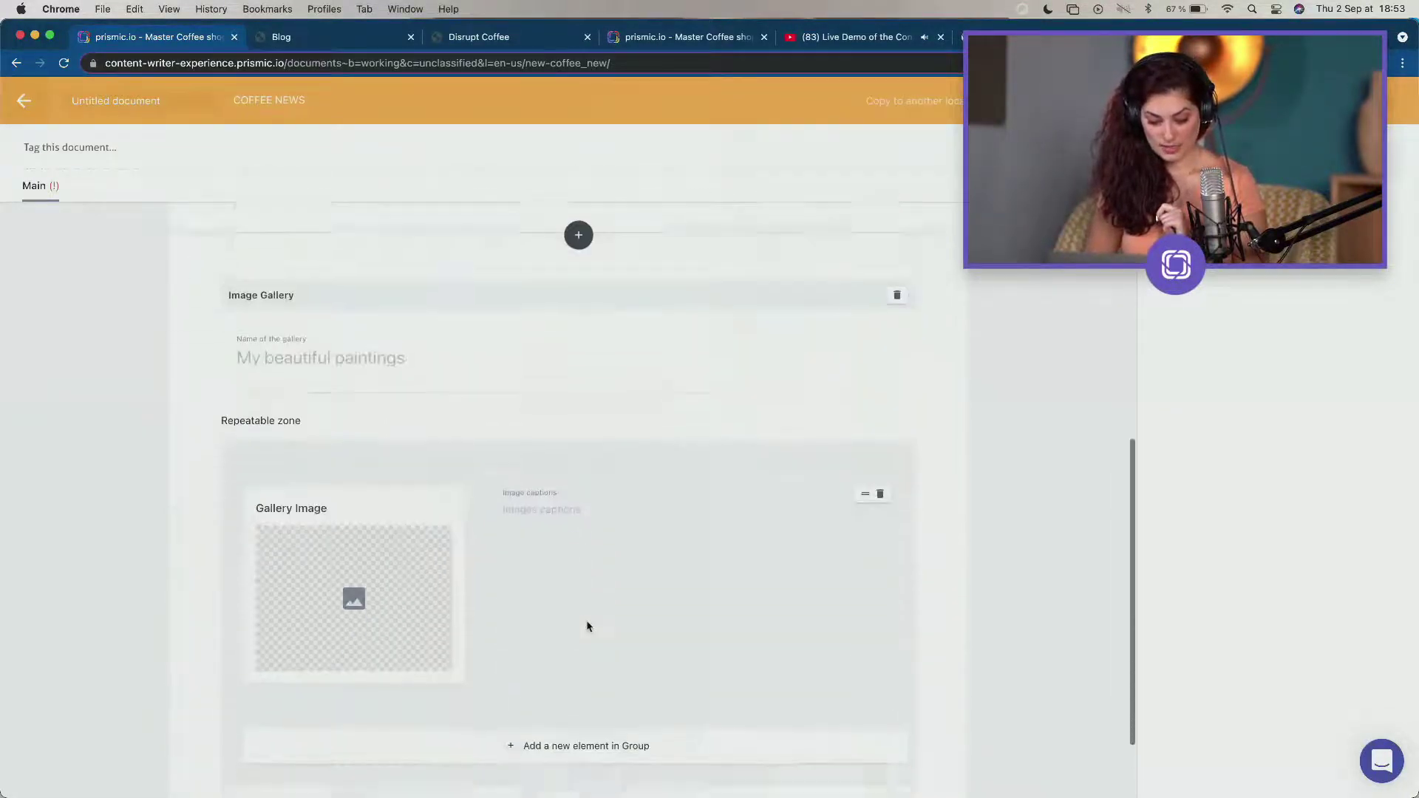
click(534, 699)
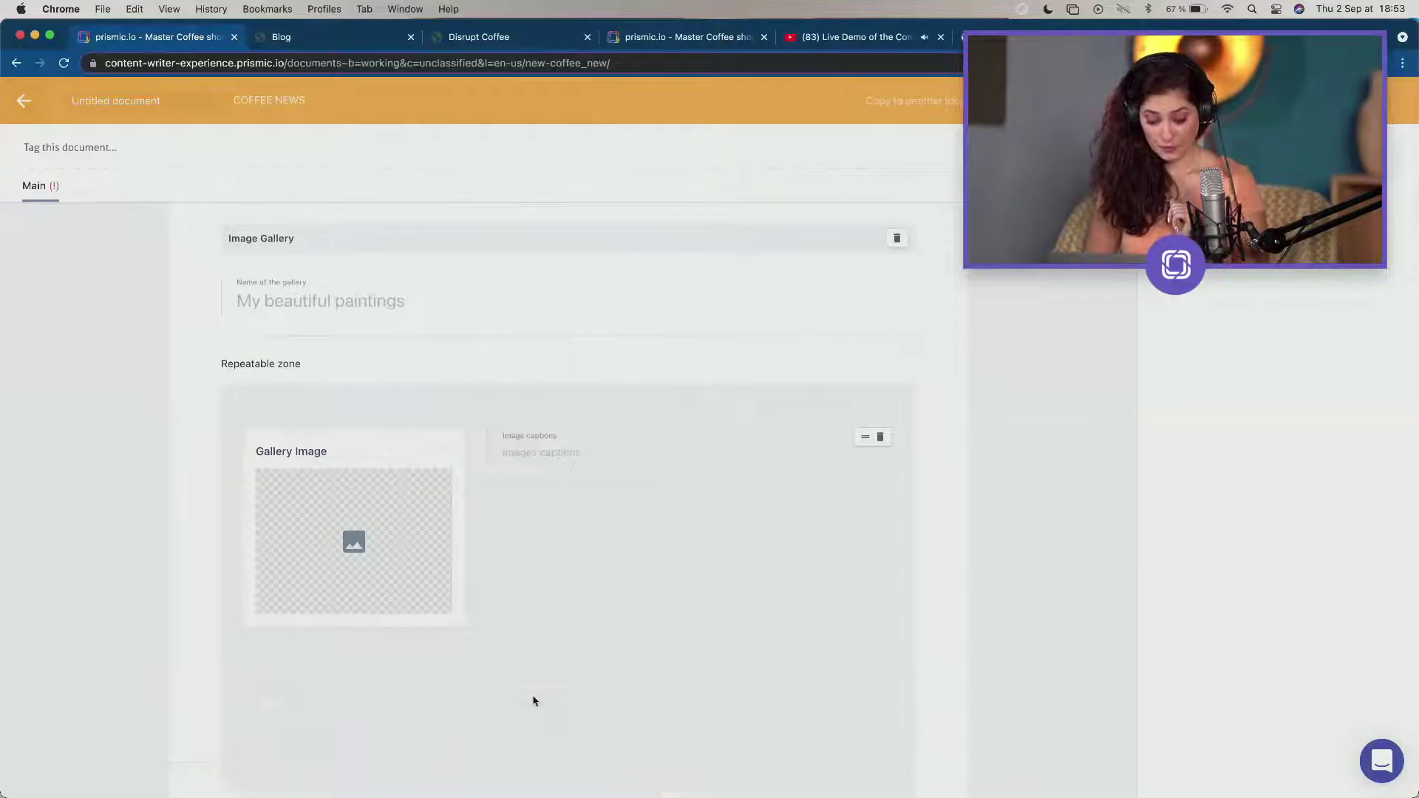
scroll(533, 698, down, 4)
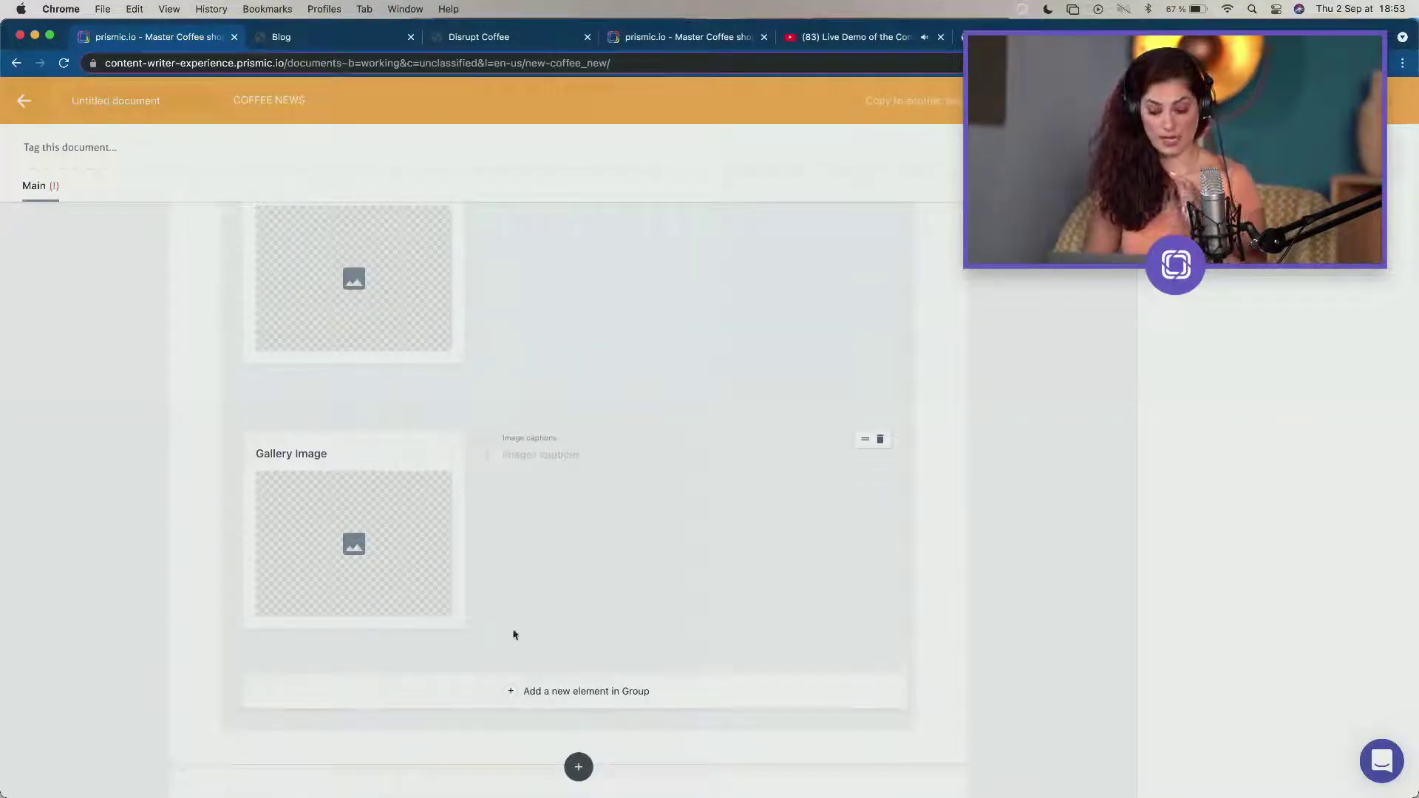
click(531, 698)
Insert a TEXT/LINK slice below the Image Gallery slice in the new document.
scroll(532, 700, down, 1)
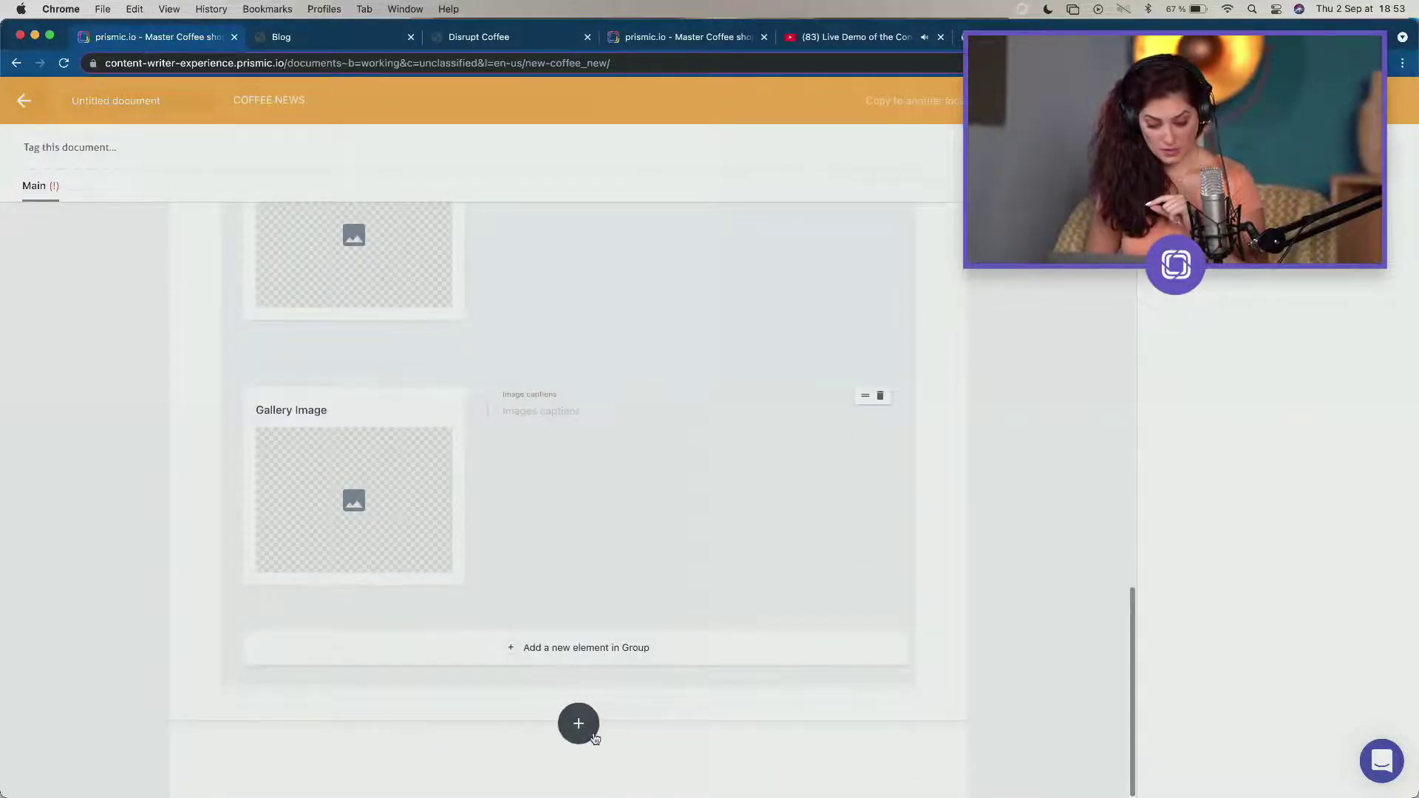
scroll(587, 732, down, 3)
click(473, 606)
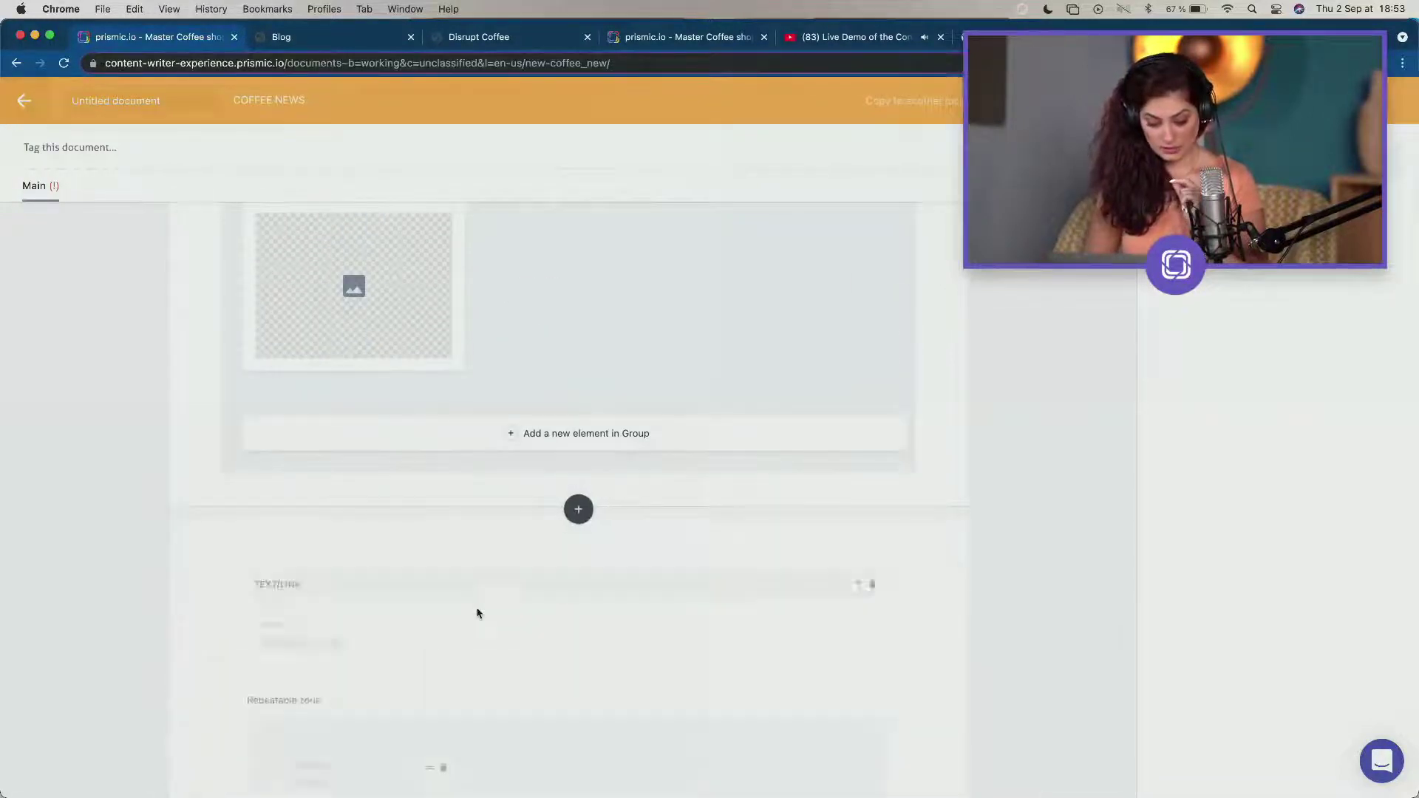
scroll(476, 613, down, 3)
scroll(477, 612, down, 2)
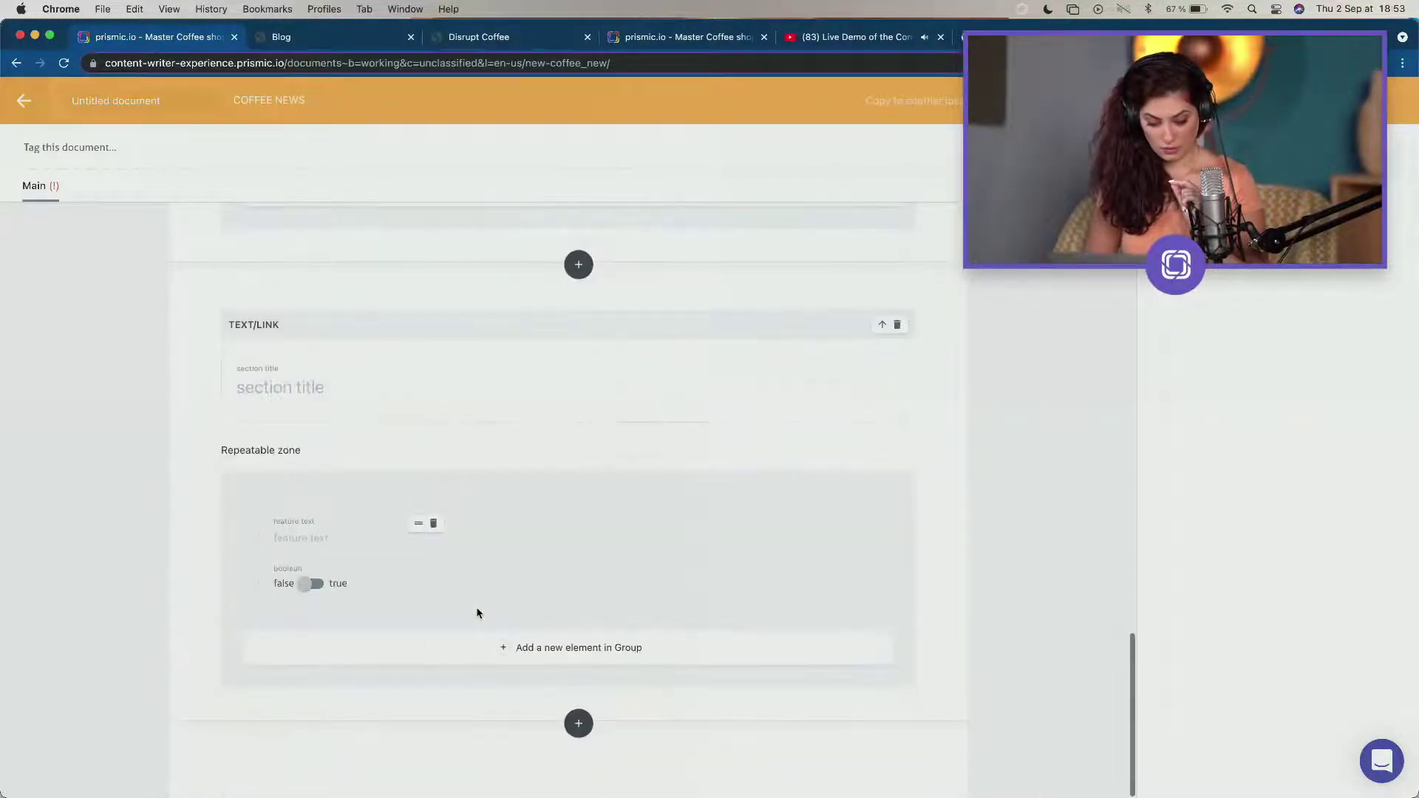
Add four more elements to the TEXT/LINK slice's repeatable zone.
click(482, 647)
click(484, 651)
click(484, 650)
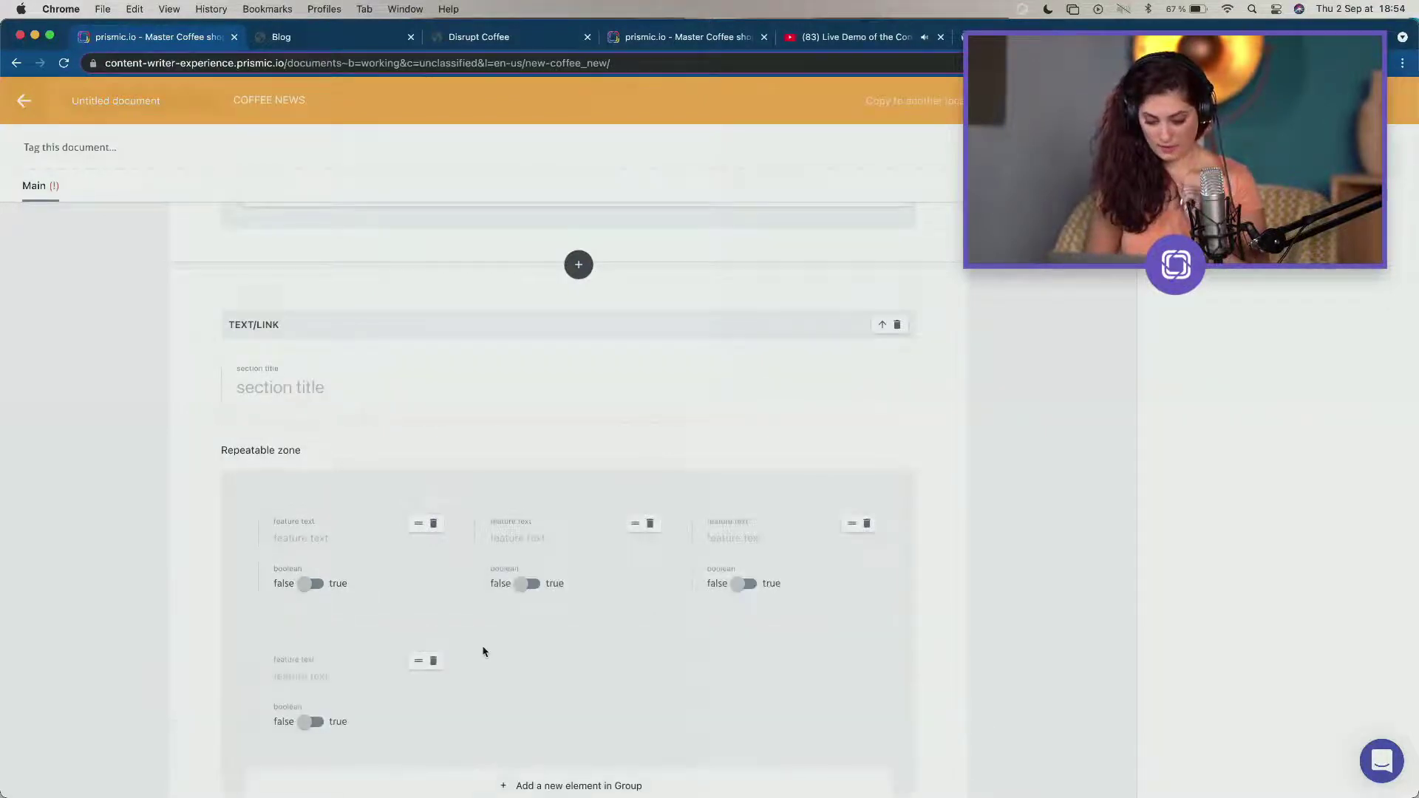
scroll(532, 709, down, 4)
click(512, 660)
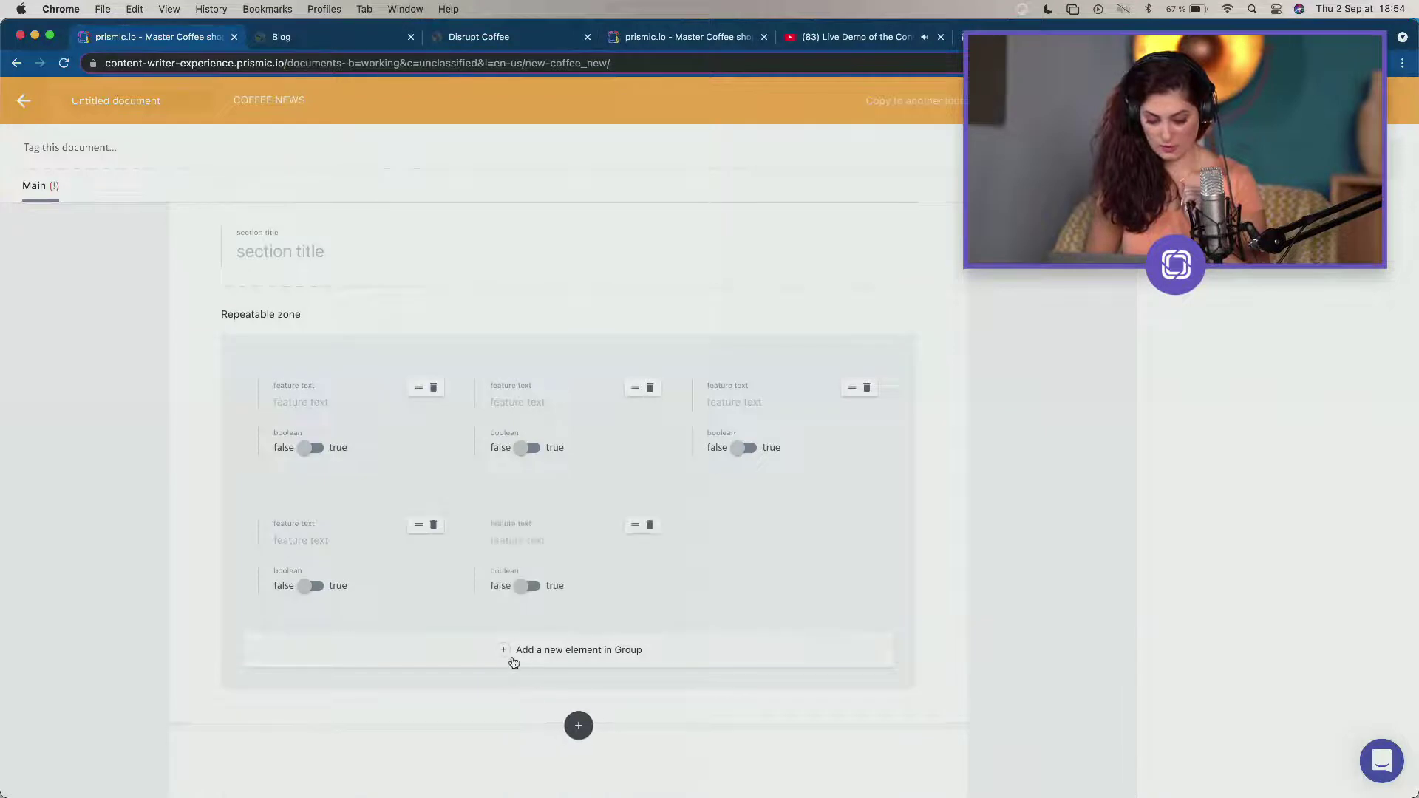